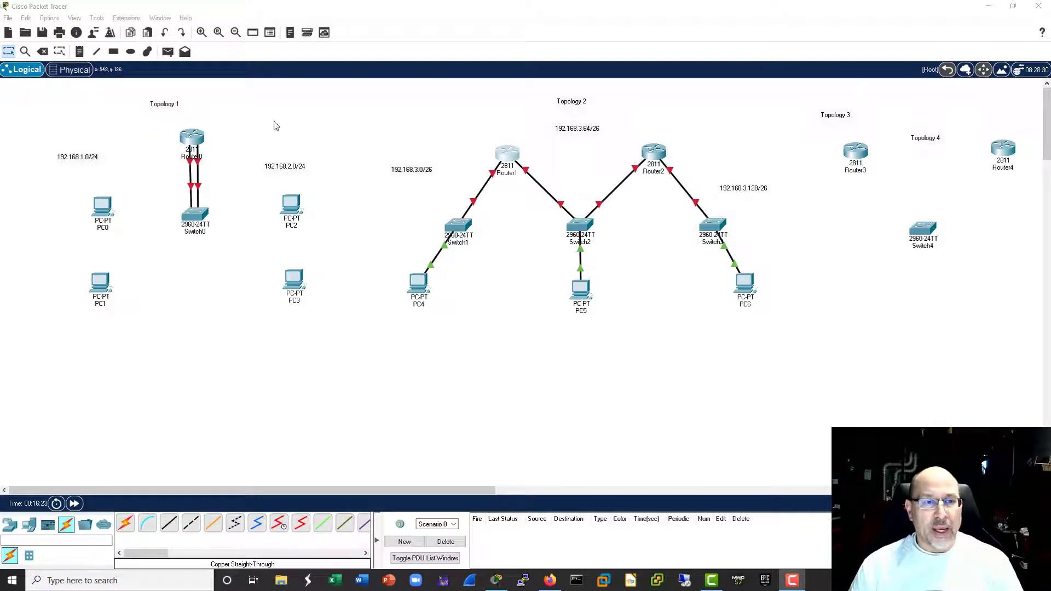
Step: Connect PC0's network port to Switch0 in Topology 1 with a copper straight-through cable
click(169, 522)
click(103, 208)
click(141, 250)
click(195, 215)
click(219, 233)
Step: Connect PC1's network port to FastEthernet0/3 on Switch0 with a copper straight-through cable
click(170, 524)
click(102, 281)
click(141, 321)
click(193, 214)
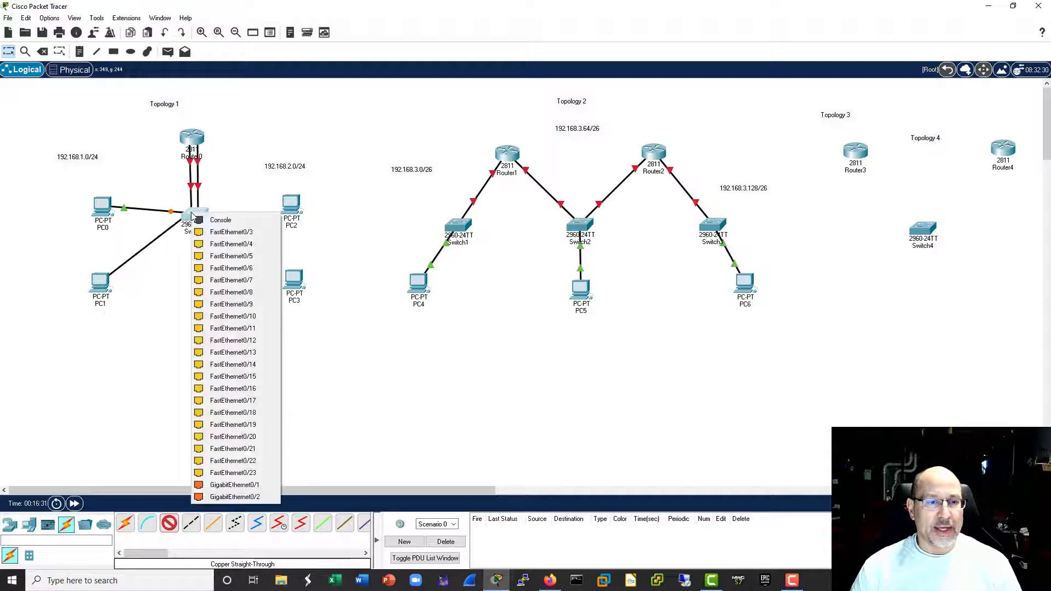
click(215, 233)
Step: Connect PC2's network port to FastEthernet0/23 on Switch0 with a copper straight-through cable
click(169, 524)
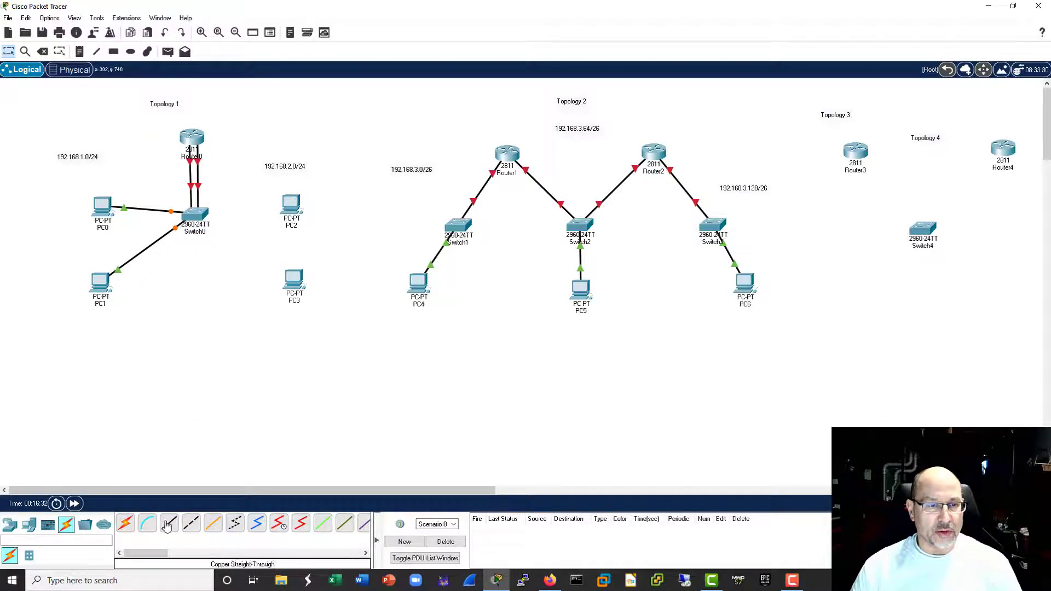
click(293, 220)
click(334, 258)
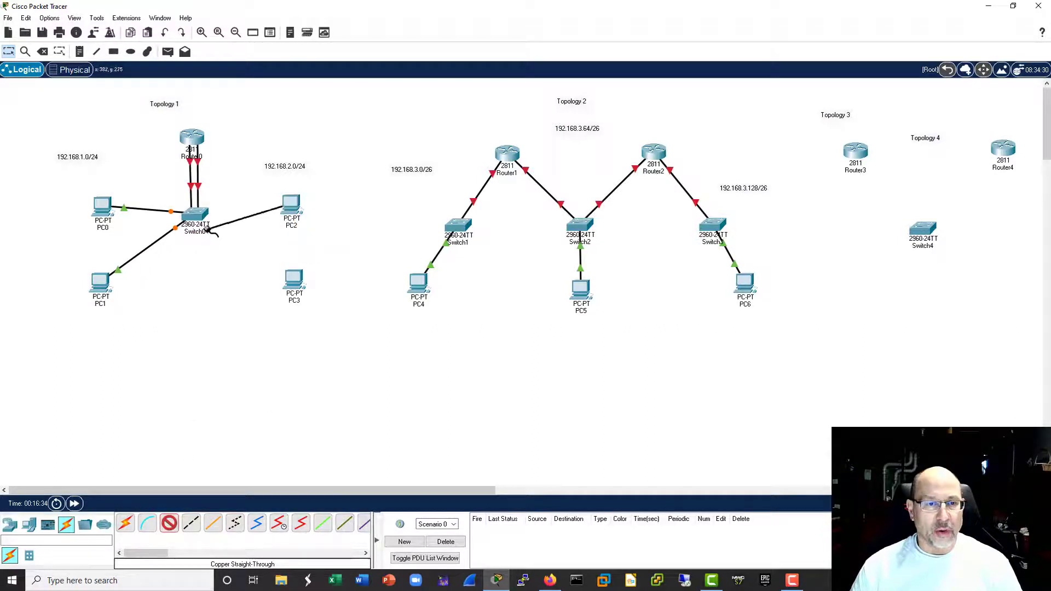
click(199, 214)
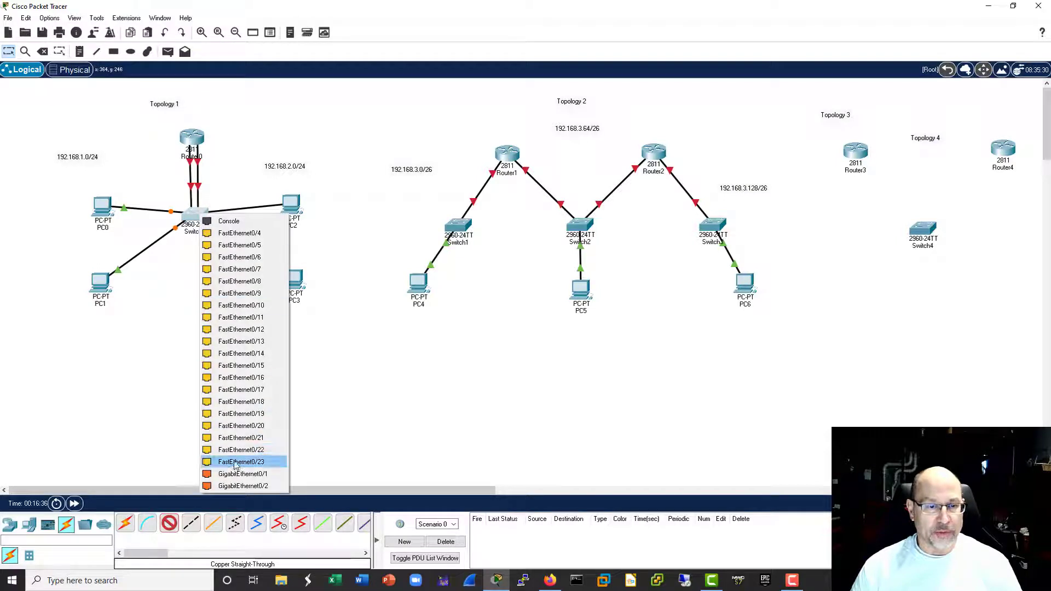
click(235, 462)
Step: Connect PC3's FastEthernet0 port to FastEthernet0/22 on Switch0 with a copper straight-through cable
click(170, 524)
click(296, 281)
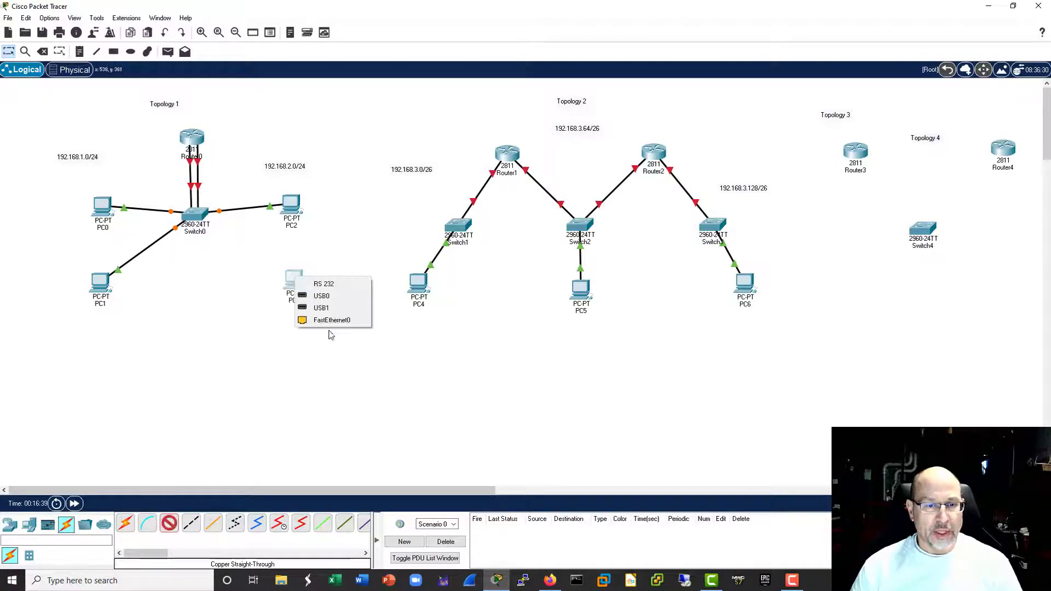
click(335, 325)
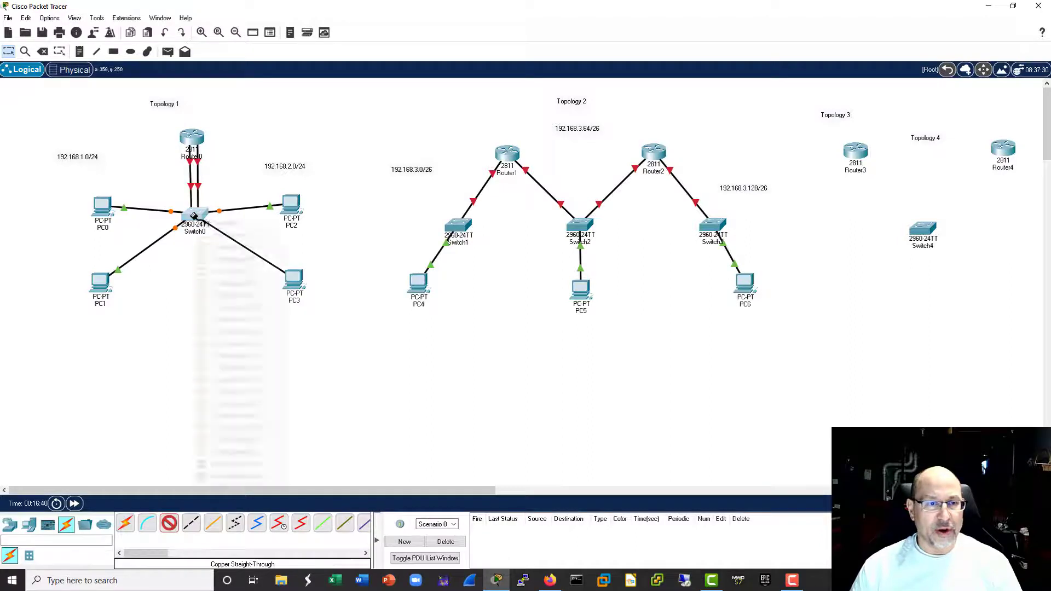
click(197, 216)
click(240, 452)
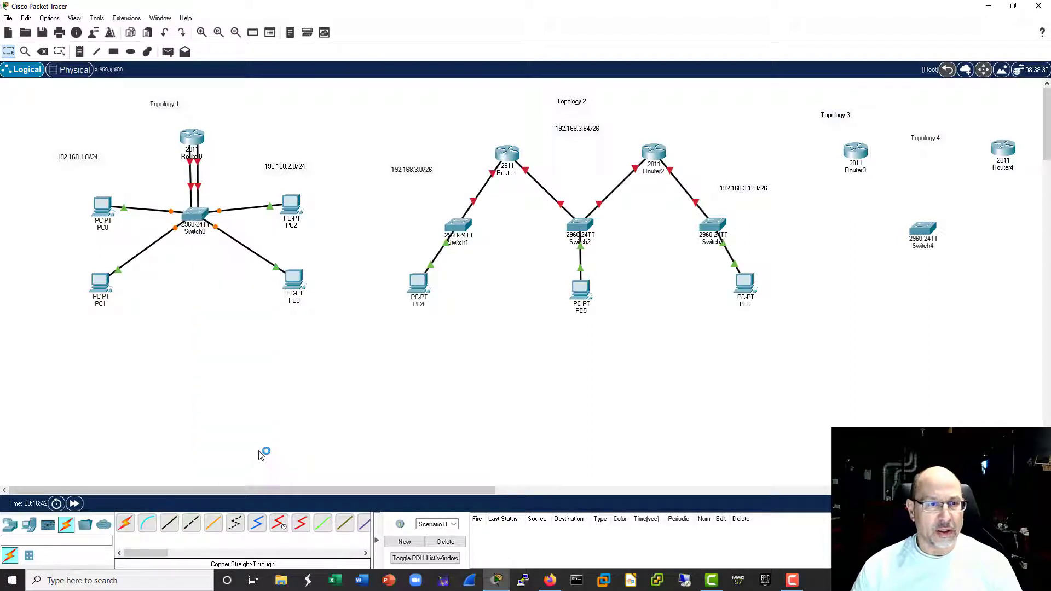
Step: Shift the 192.168.2.0/24 and 192.168.1.0/24 labels of Topology 1 slightly upward so they sit at about the same height
drag(294, 168, 292, 158)
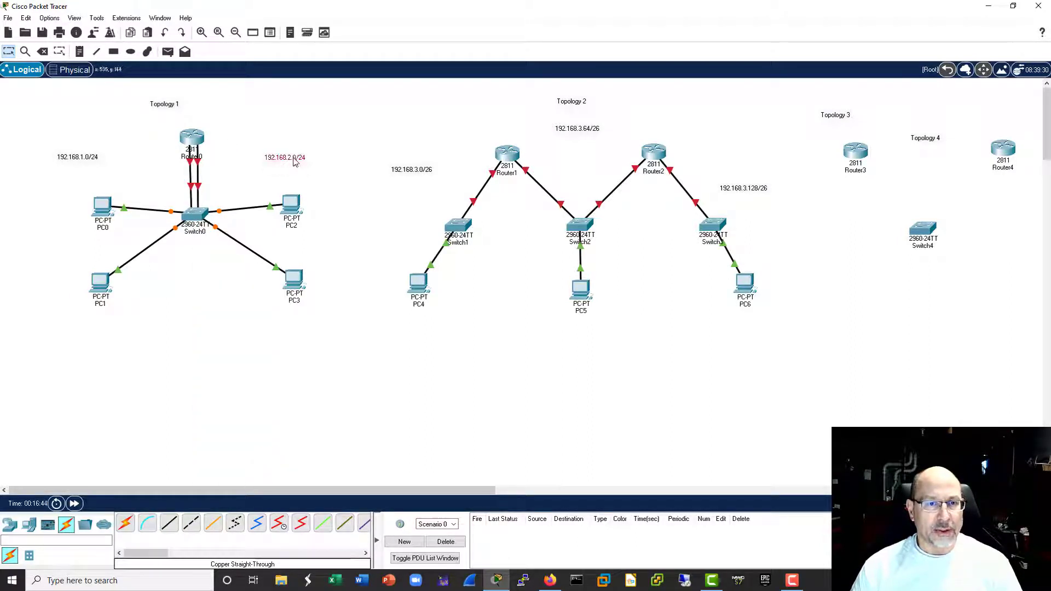
drag(82, 161, 87, 158)
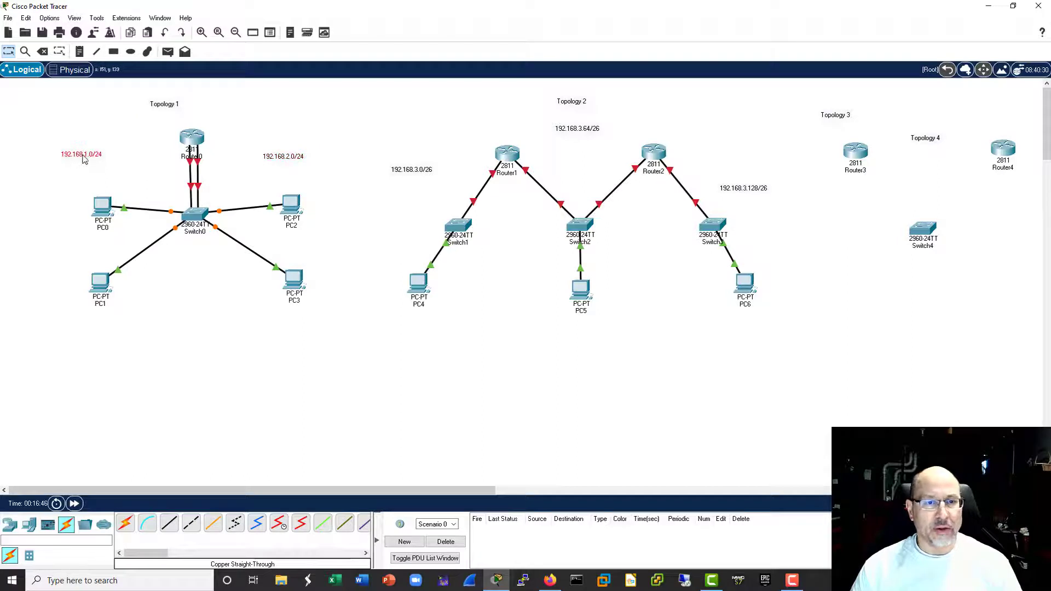
click(86, 214)
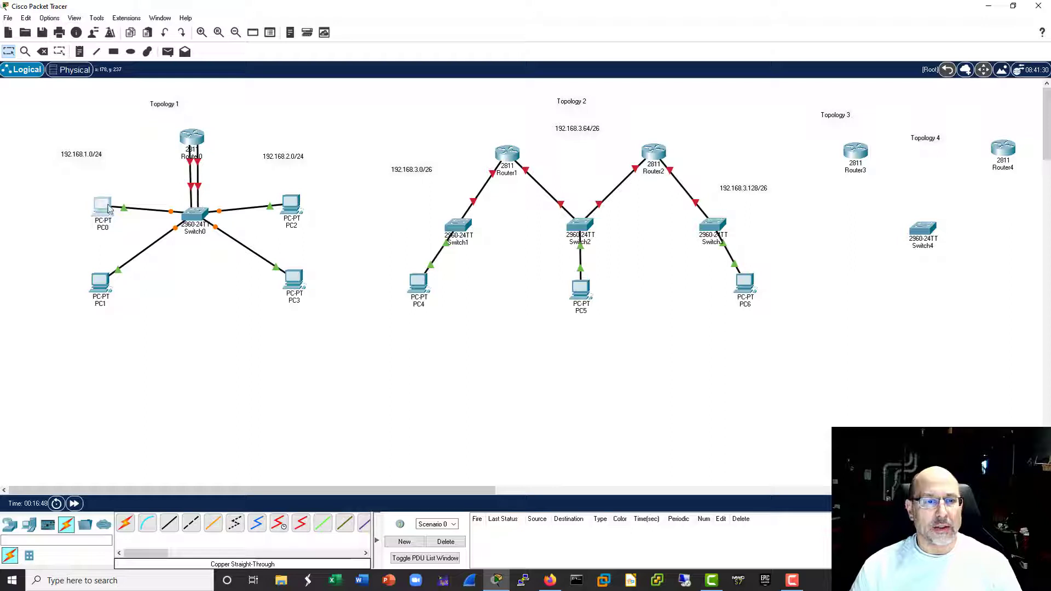
Step: Give PC0's FastEthernet0 interface the static IPv4 address 192.168.1.1 with subnet mask 255.255.255.0
click(109, 209)
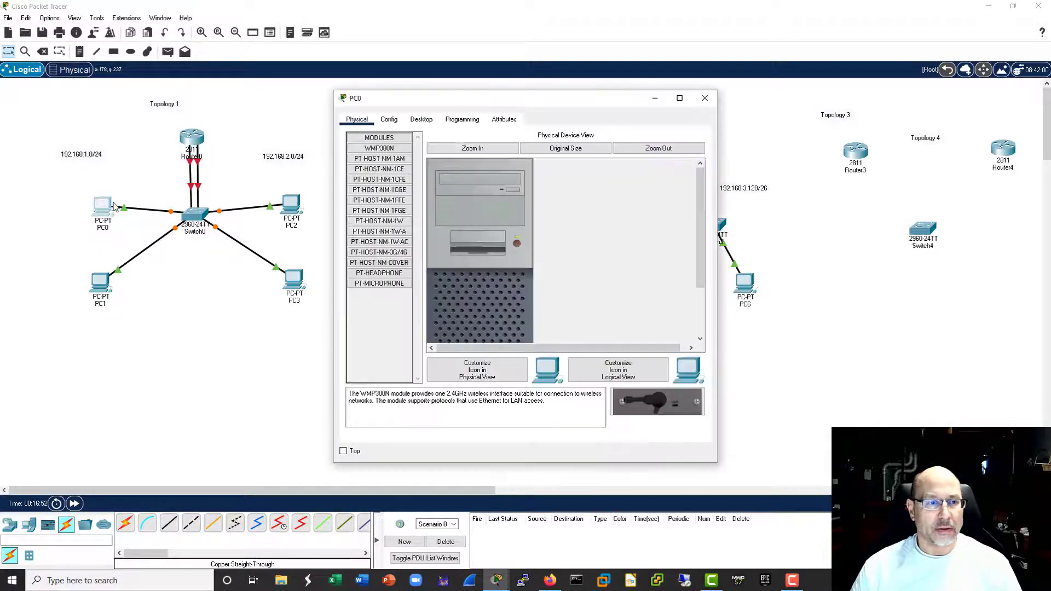
drag(529, 104, 572, 99)
click(433, 114)
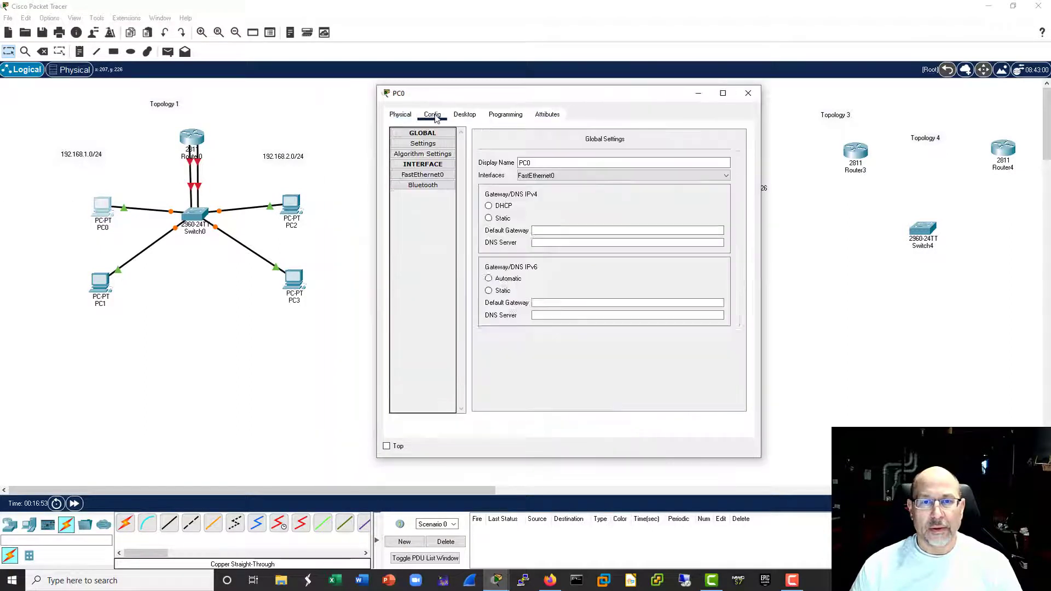
click(423, 175)
click(632, 224)
text(192.168.)
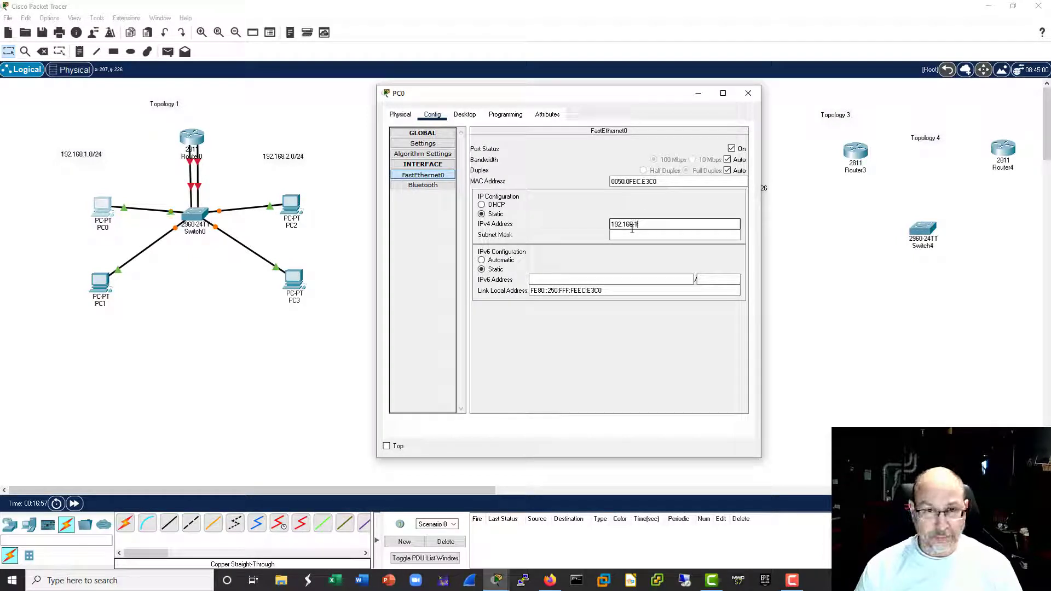
text(1)
click(612, 235)
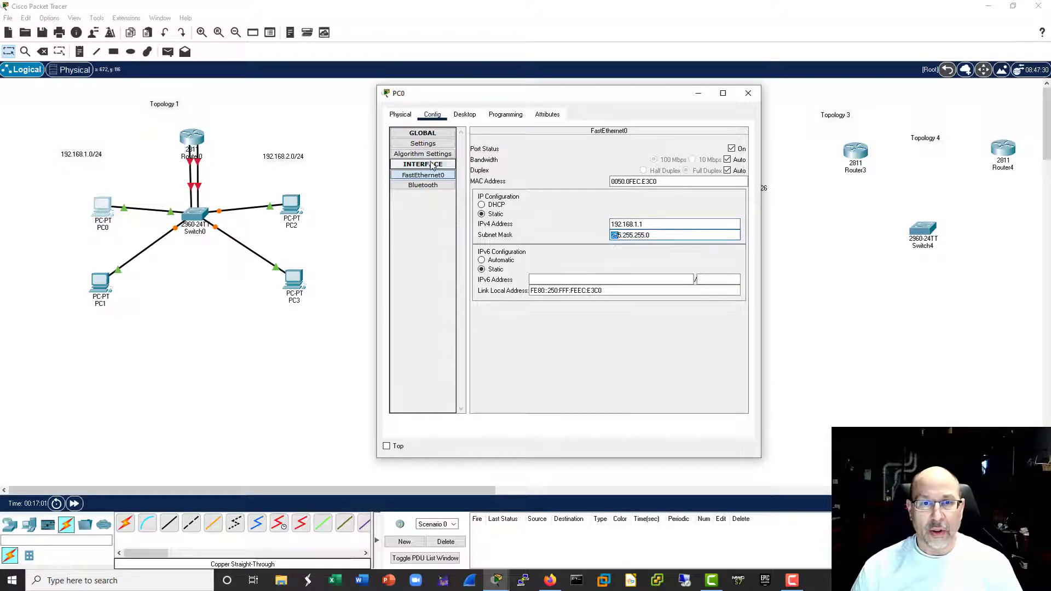
Step: Set PC0's IPv4 default gateway to 192.168.1.254 and close its configuration window
click(423, 144)
click(619, 232)
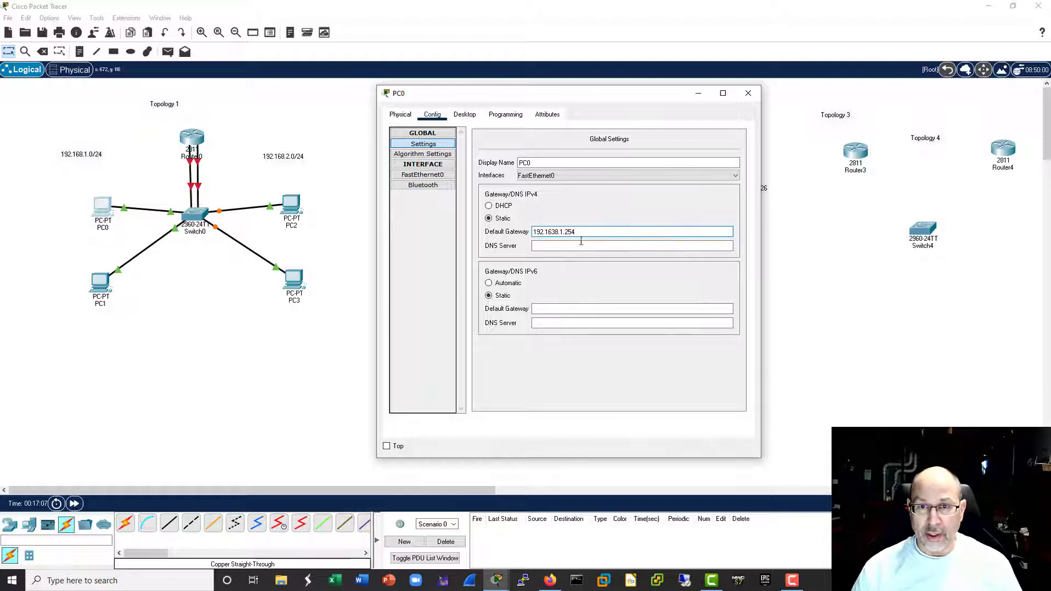
key(BackSpace)
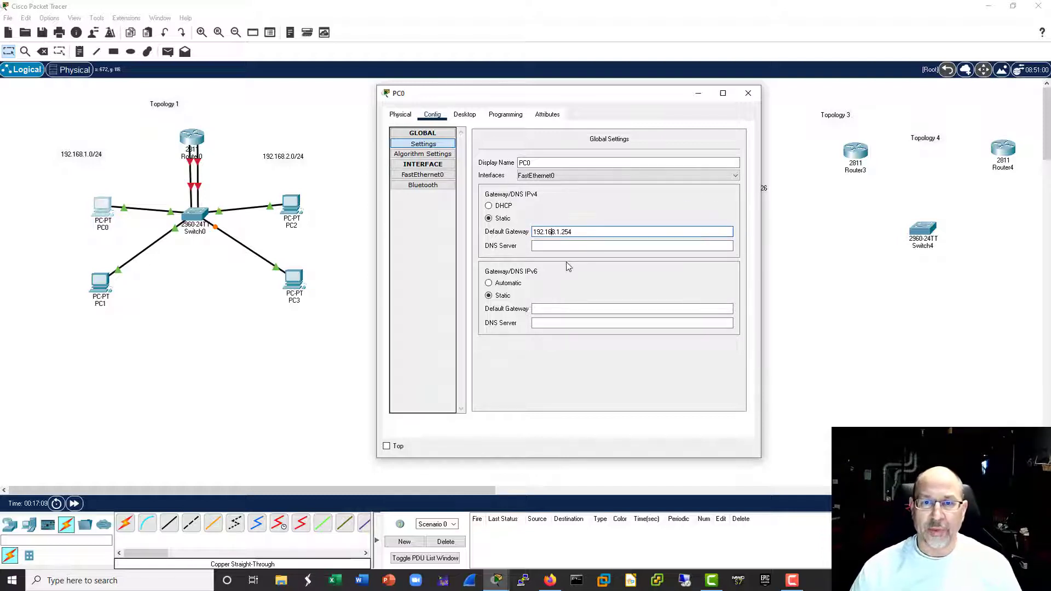
click(750, 93)
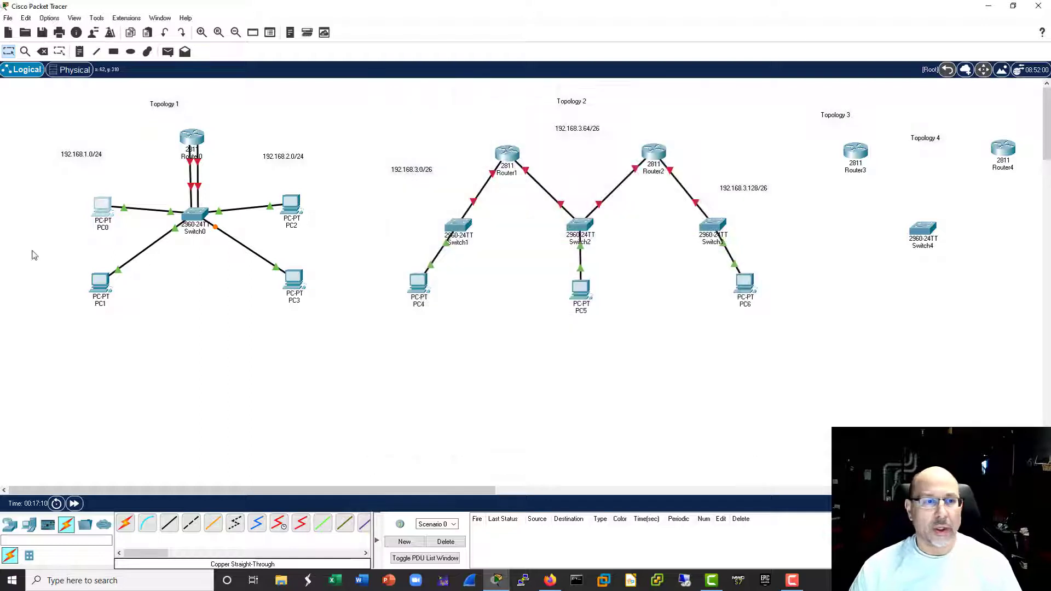
Step: Open PC1's configuration and set its IPv4 default gateway to 192.168.1.254
click(100, 282)
click(388, 120)
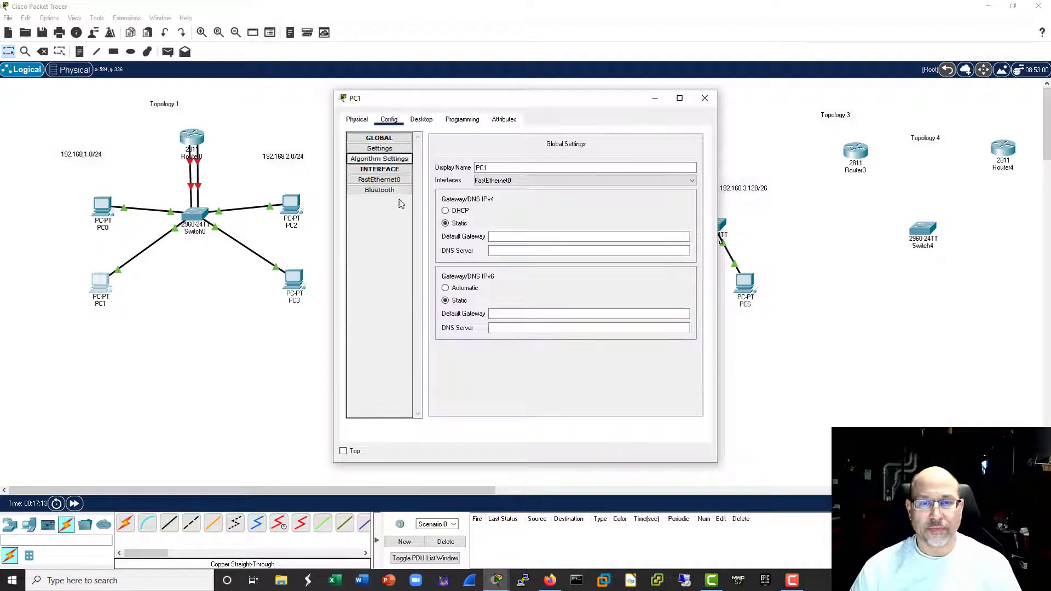
click(525, 236)
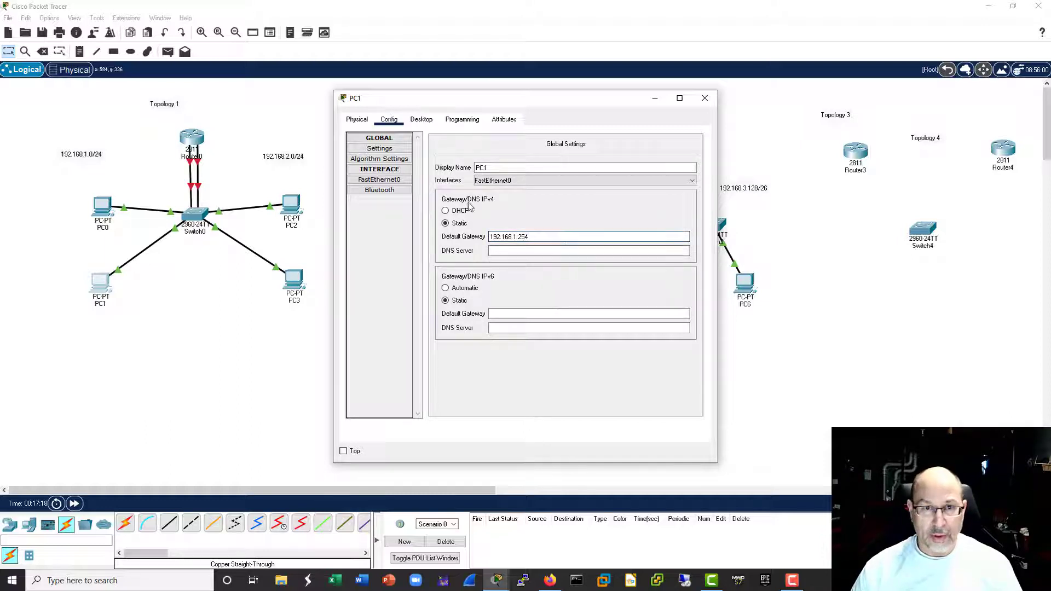
Step: Give PC1's FastEthernet0 interface the IPv4 address 192.168.1.2 with mask 255.255.255.0 and close its window
click(379, 179)
click(599, 231)
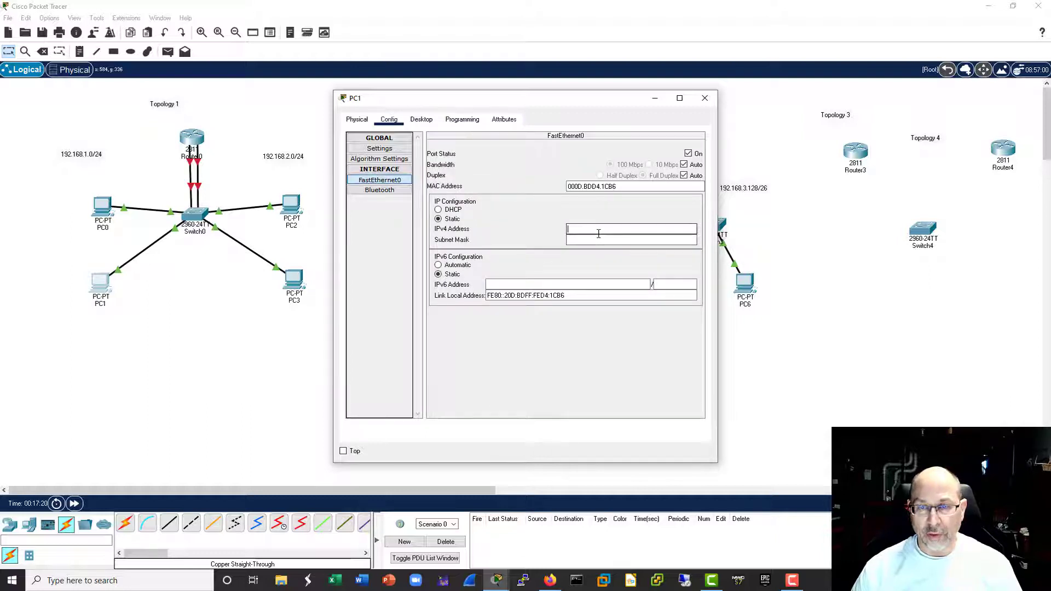
text(192.168.1.2)
click(599, 239)
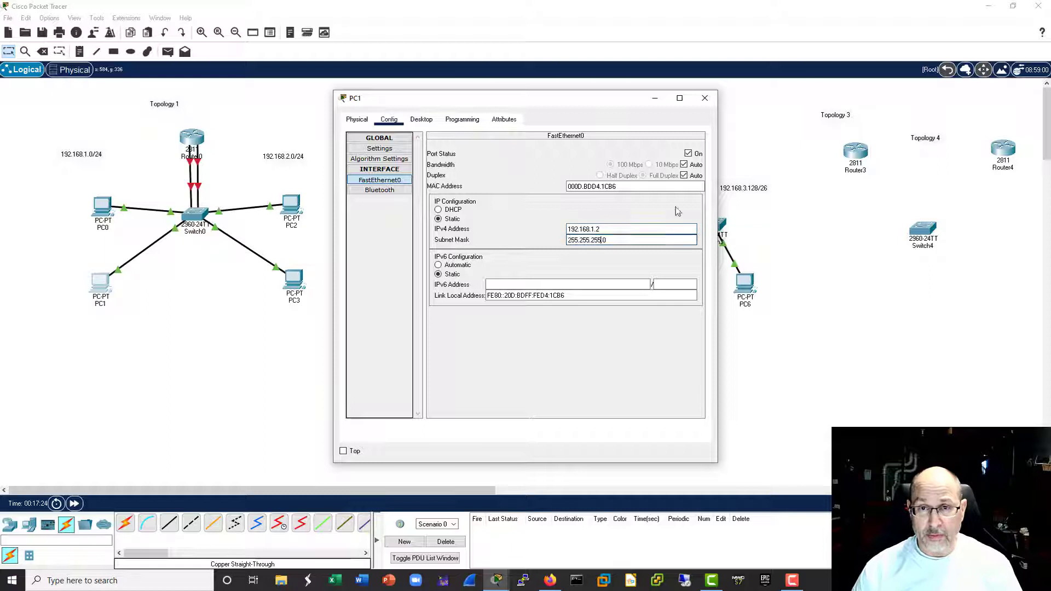
click(705, 98)
Step: Open PC2's configuration and set its IPv4 default gateway to 192.168.2.254
click(289, 203)
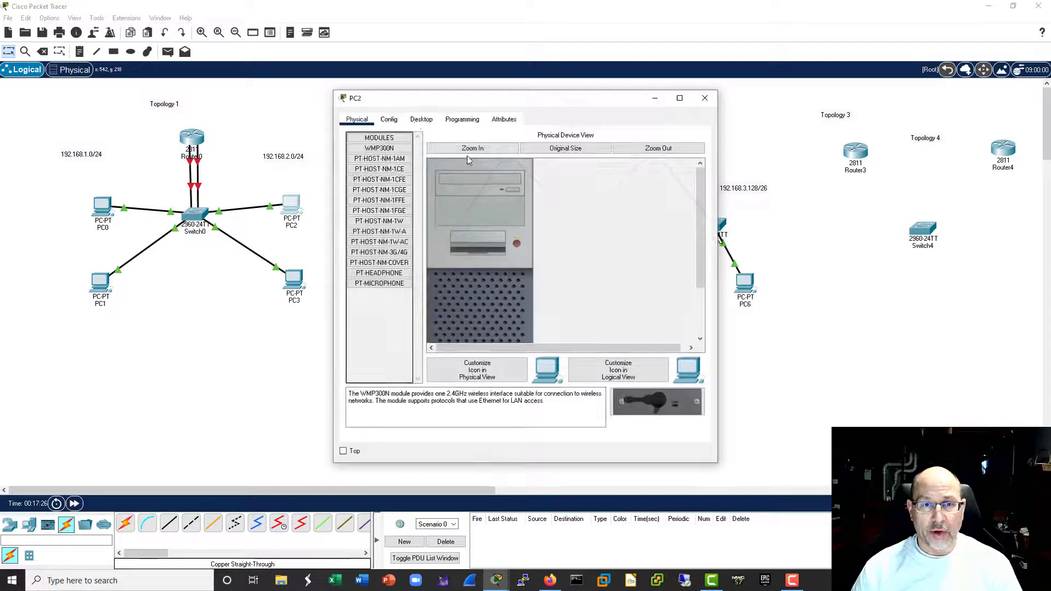
click(389, 119)
click(542, 236)
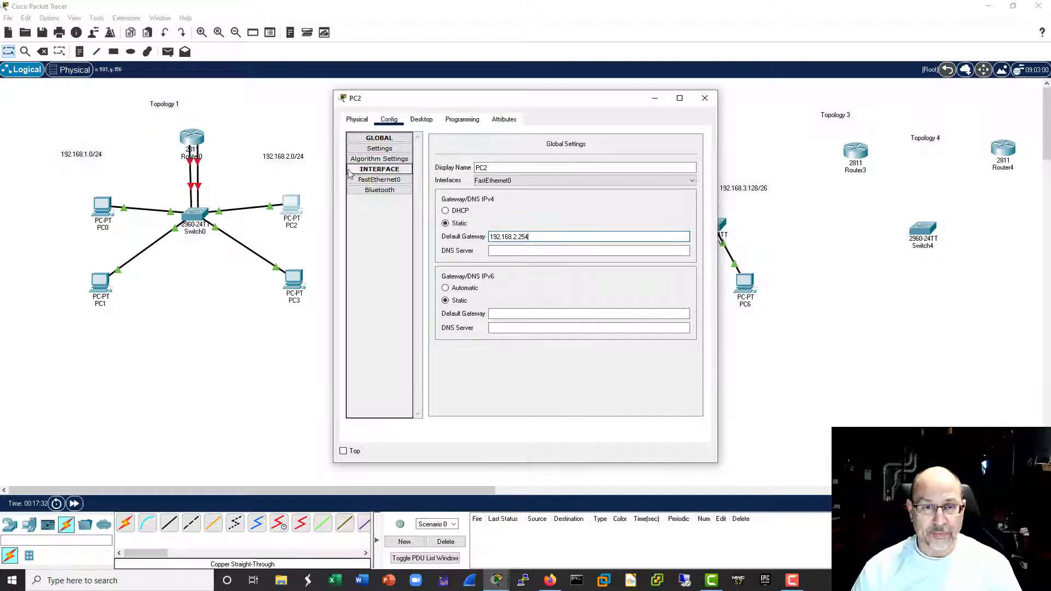
Step: Give PC2's FastEthernet0 interface the IPv4 address 192.168.2.1 with mask 255.255.255.0 and close its window
click(379, 179)
click(601, 231)
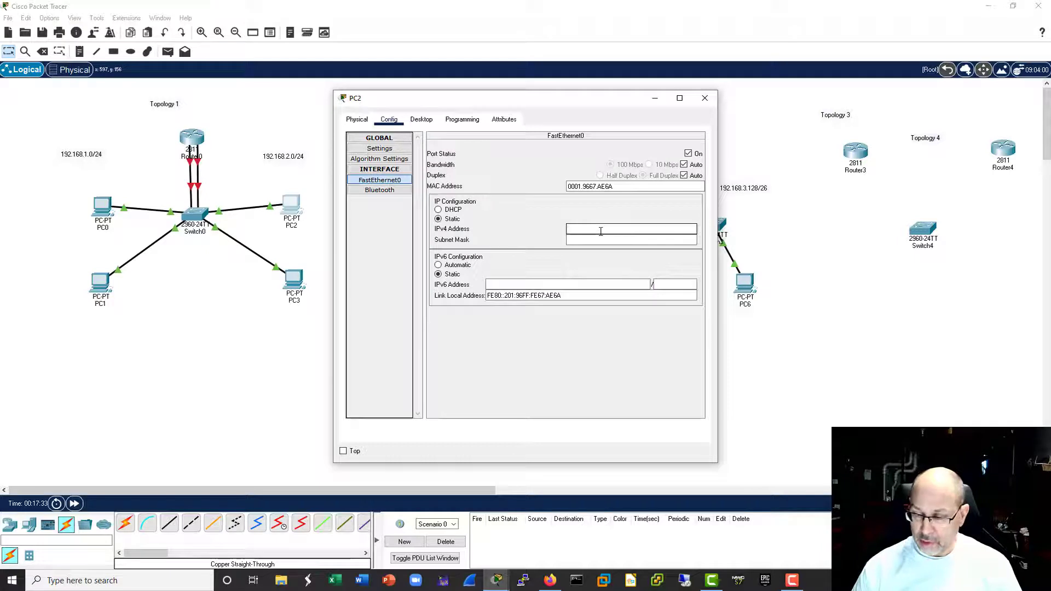
text(192.168.6)
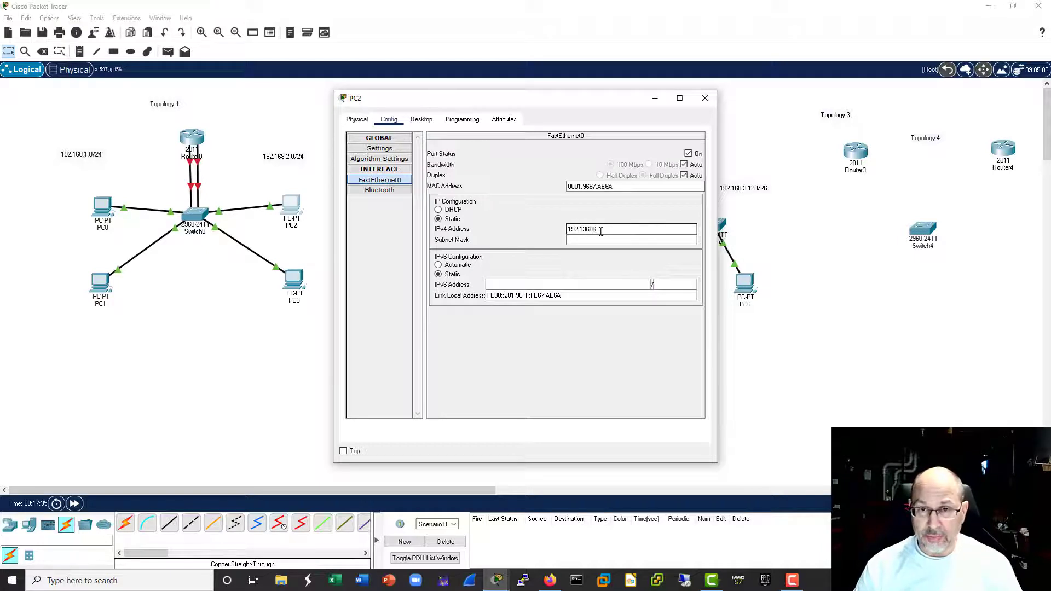
text(68.2.1)
click(583, 238)
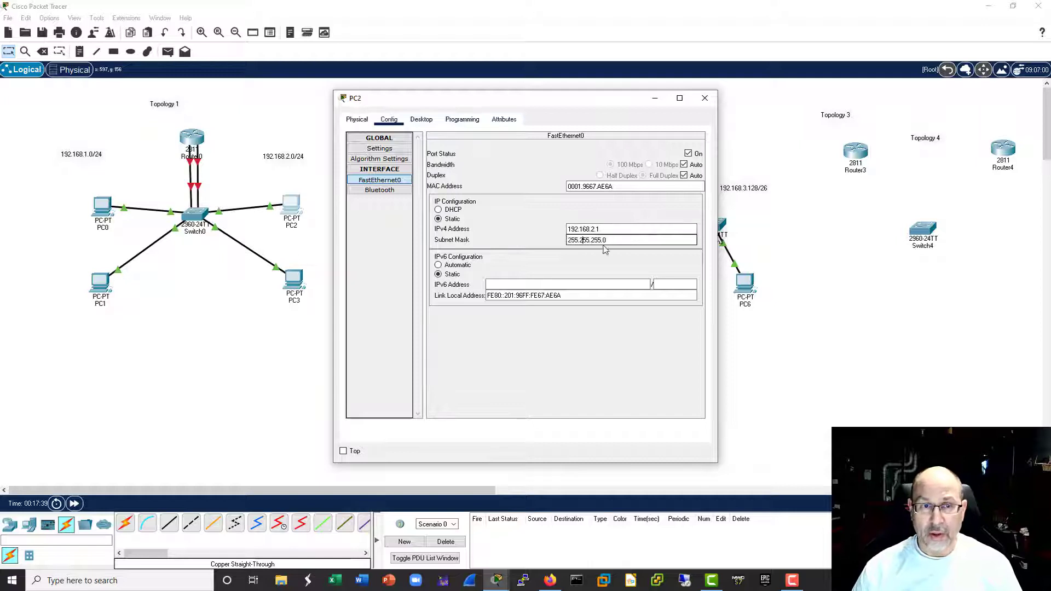
click(705, 98)
Step: Open PC3's configuration and set its IPv4 default gateway to 192.168.2.254
click(293, 277)
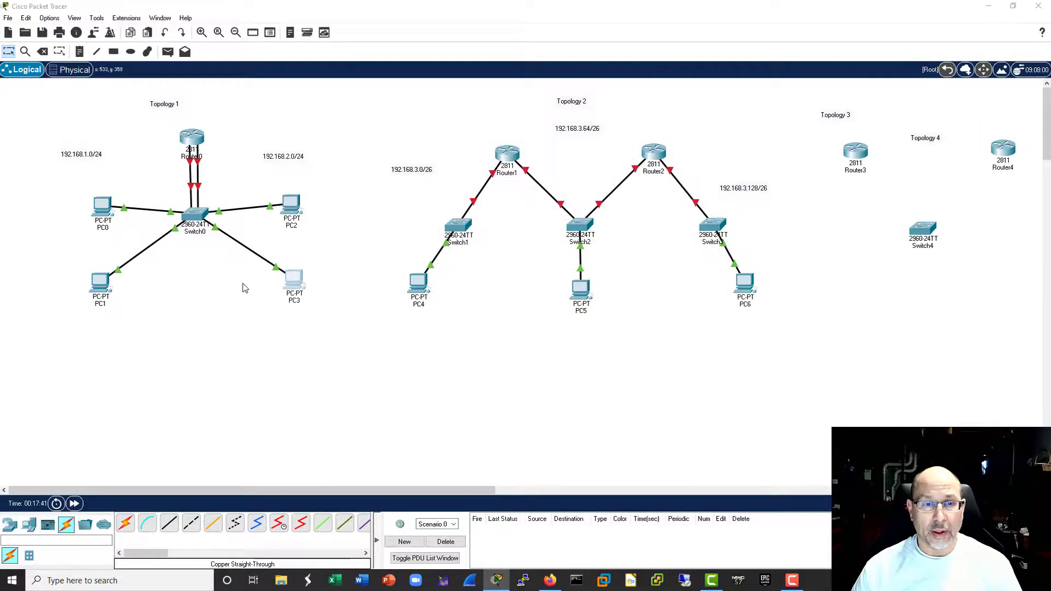
click(389, 119)
click(537, 239)
text(192.168.2.254)
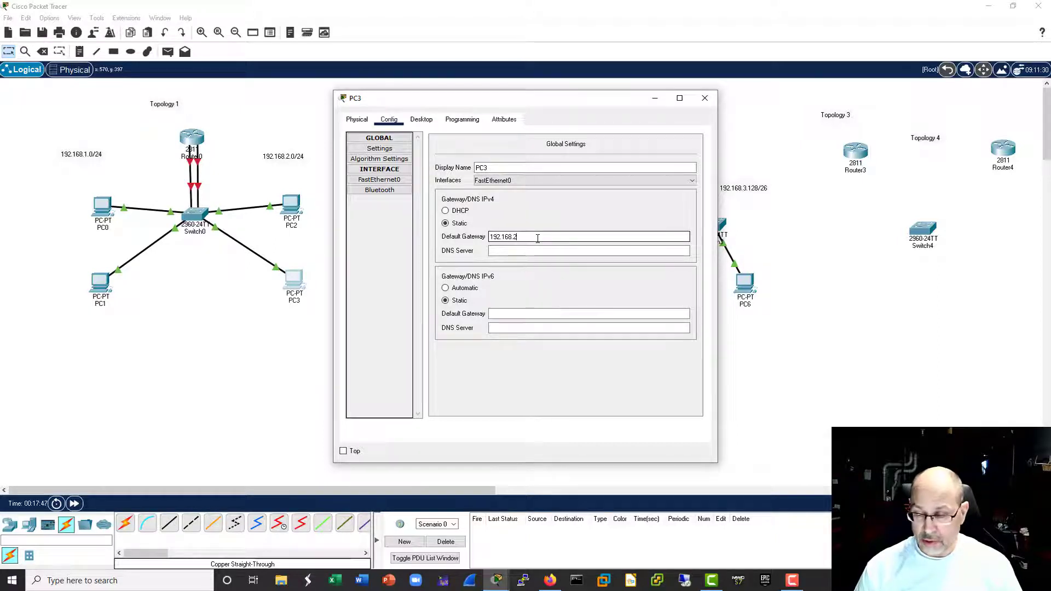
Step: Give PC3's FastEthernet0 interface the IPv4 address 192.168.2.2 with mask 255.255.255.0 and close its window
click(379, 179)
click(574, 228)
text(192.168.2)
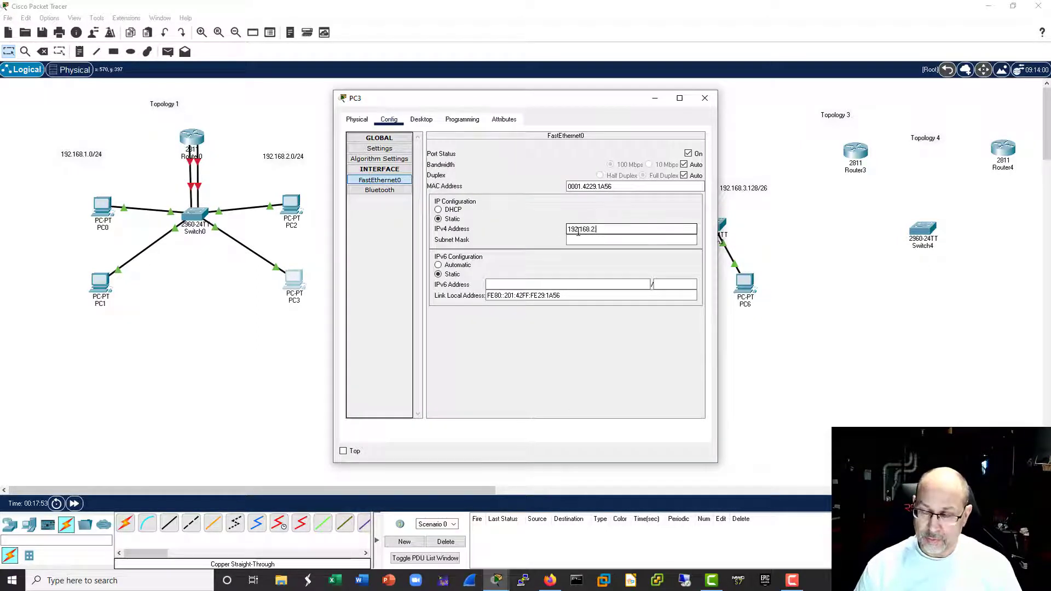
click(626, 239)
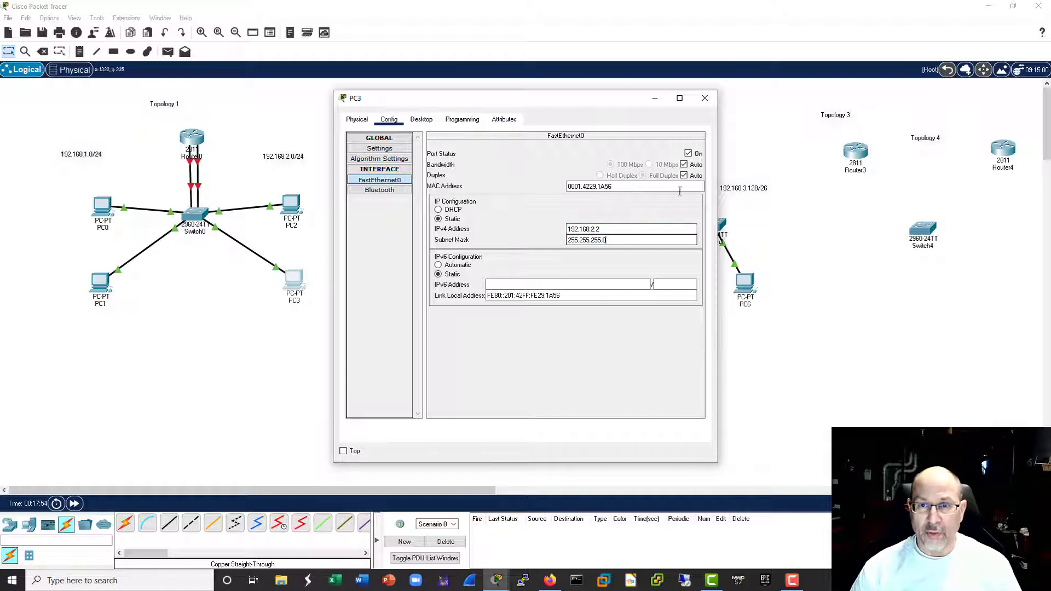
click(706, 99)
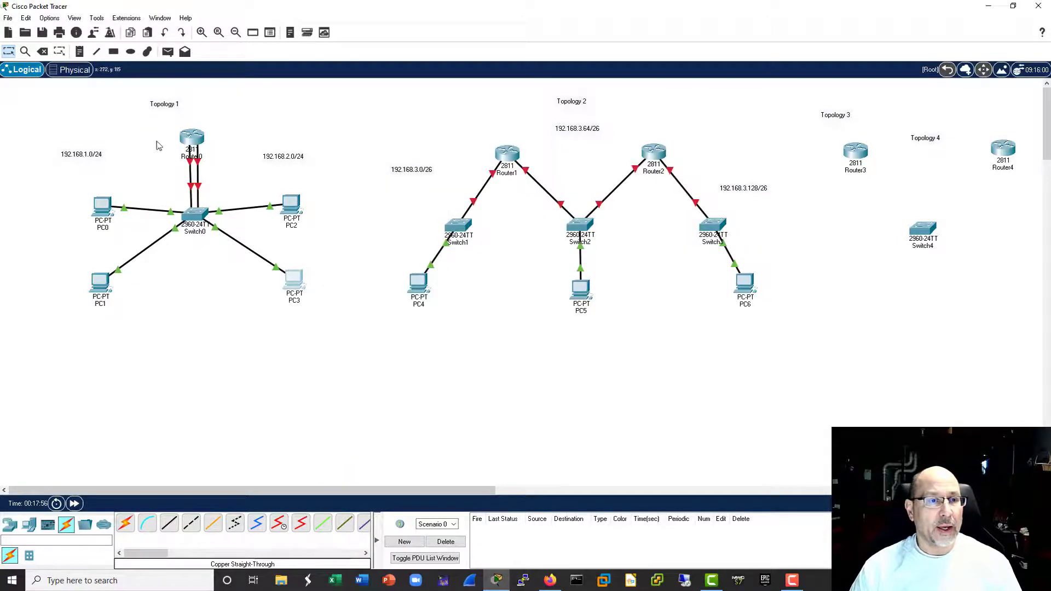
Step: Open Router0's command line, answer no to the initial configuration dialog and bring up the Router> prompt
click(190, 141)
drag(458, 102, 477, 98)
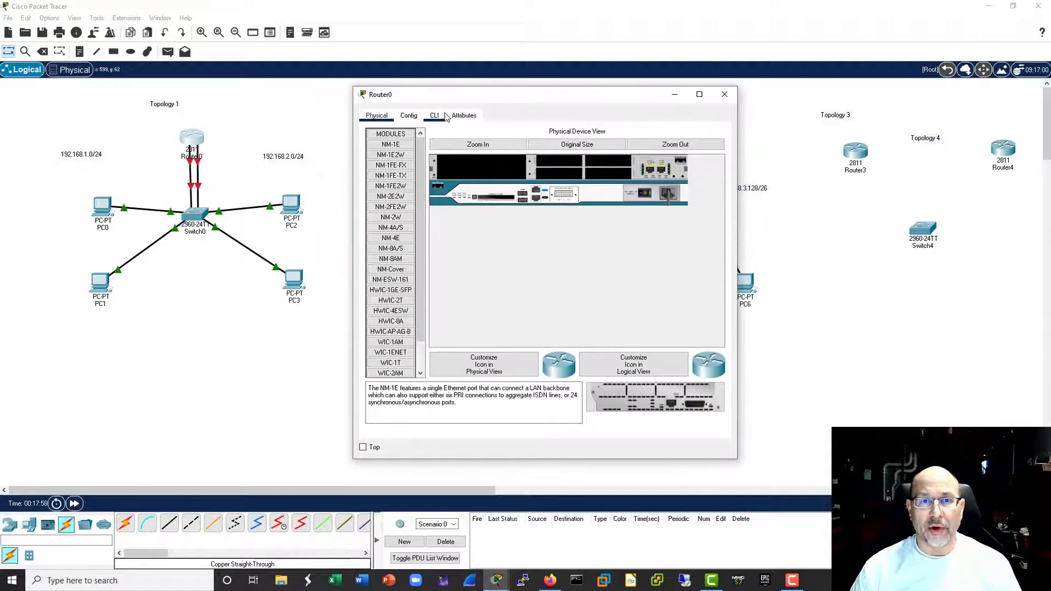
click(434, 115)
click(561, 370)
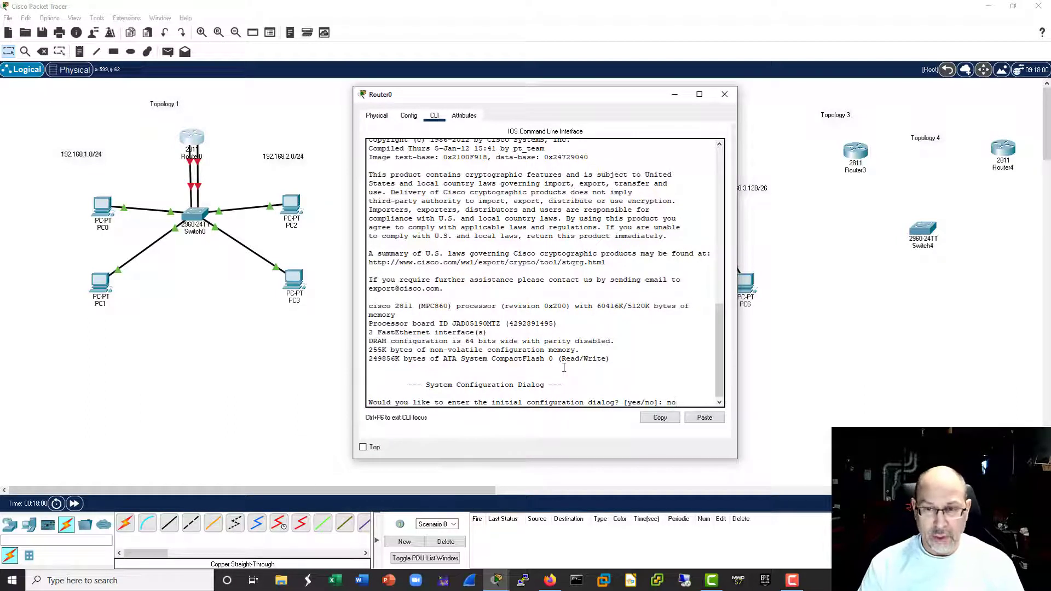
text(no)
key(Return)
key(Return)
key(Return)
Step: Enter privileged mode on Router0 with ena, and open global configuration mode with conf t
text(ena)
key(Return)
text(conf t)
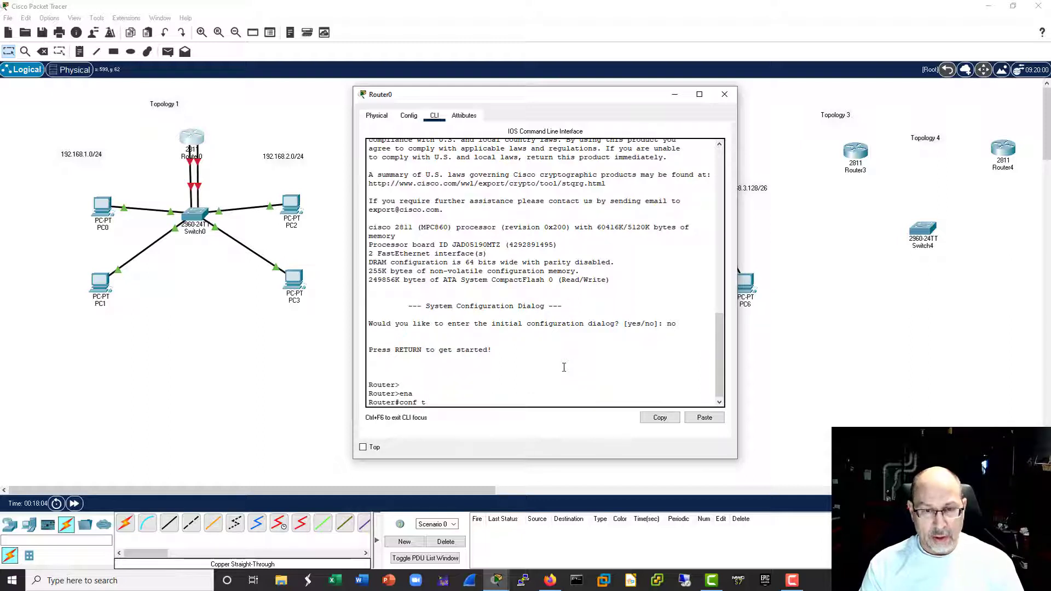
key(Return)
Step: Select Router0's interface f0/0 and enable it with no shut
text(ig)#int f0)
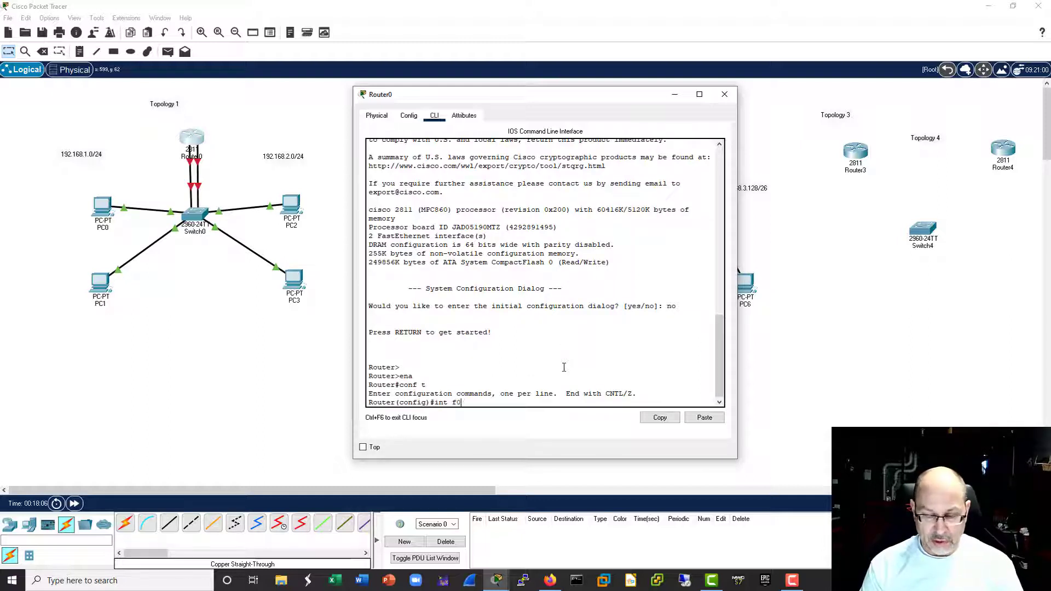
text(/0)
key(Return)
text(no shut)
key(Return)
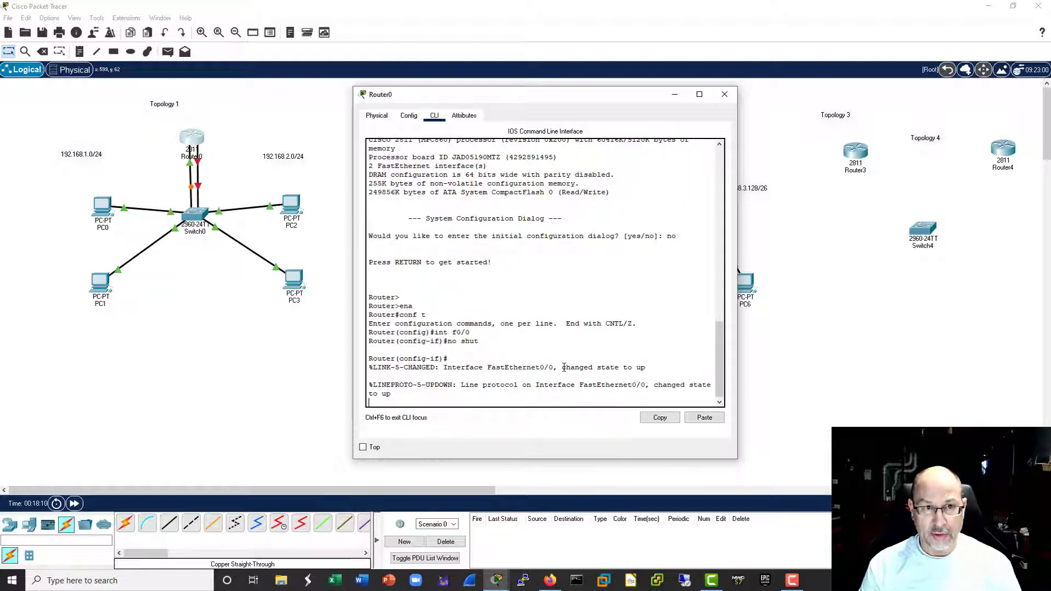
key(Return)
key(Return)
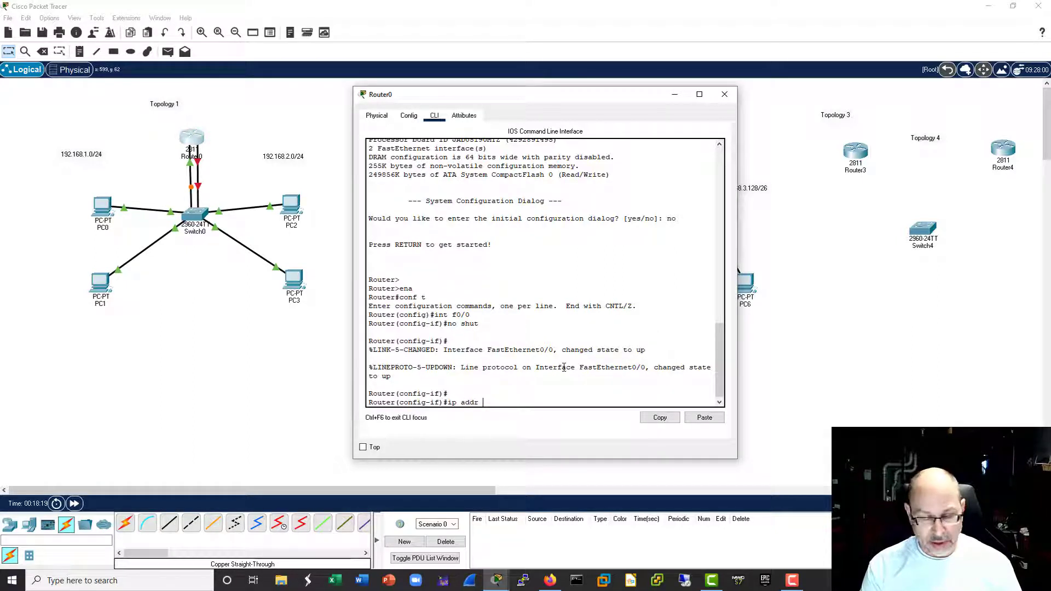
Step: Assign Router0's interface f0/0 the IP address 192.168.1.254 with mask 255.255.255.0
text(.168.1.254 255.2)
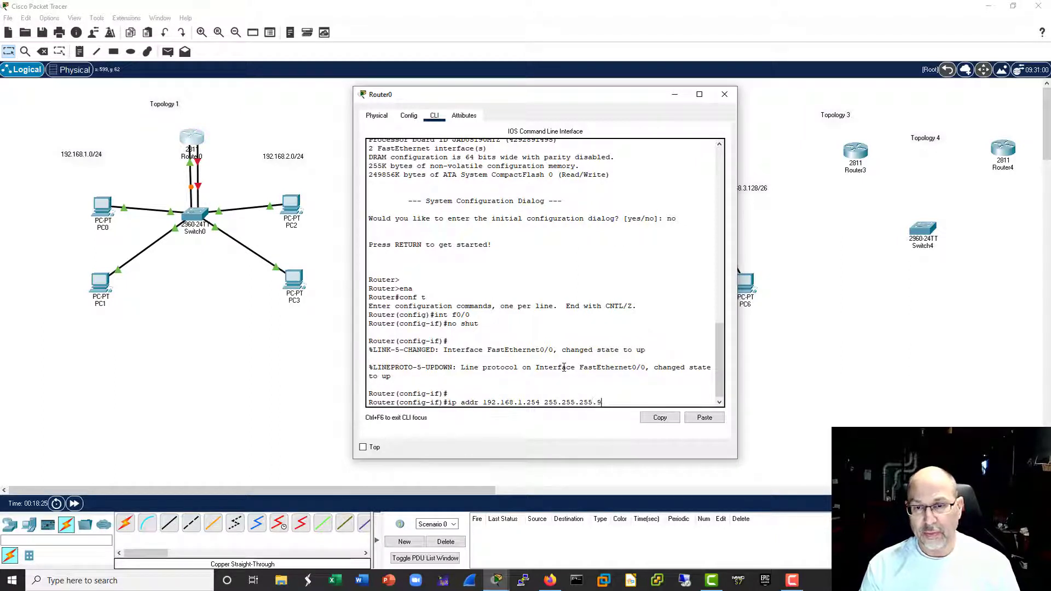
text(55.255.0)
key(Return)
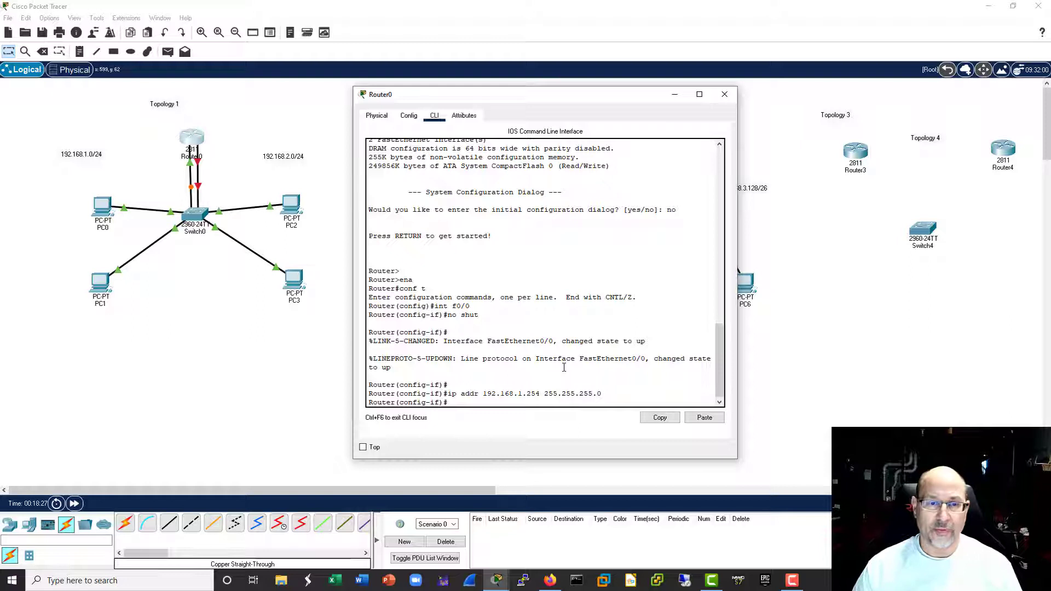
text(int)
key(Return)
text(f0)
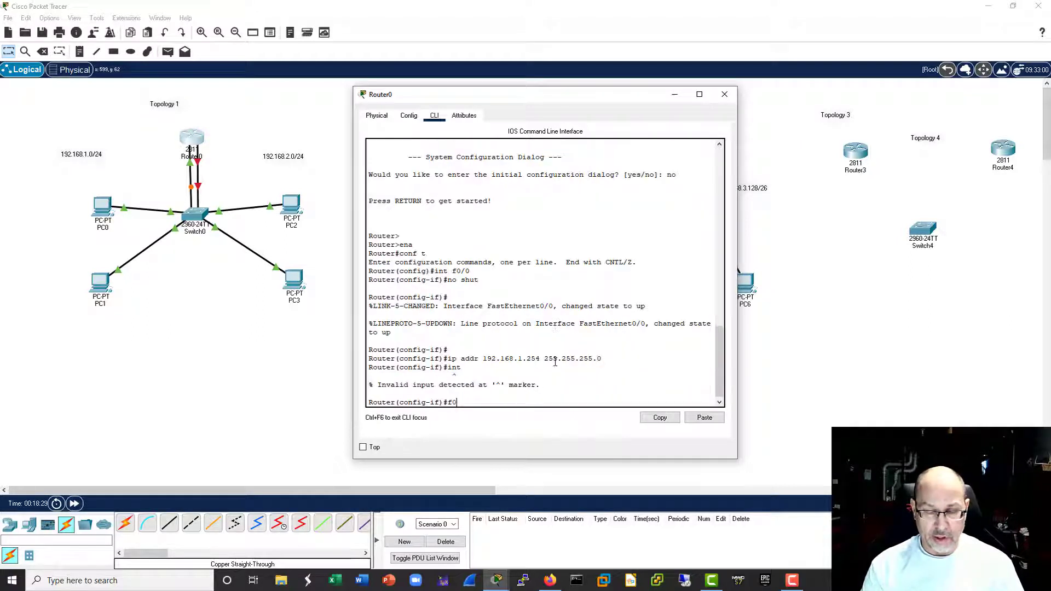
text(/1)
key(Return)
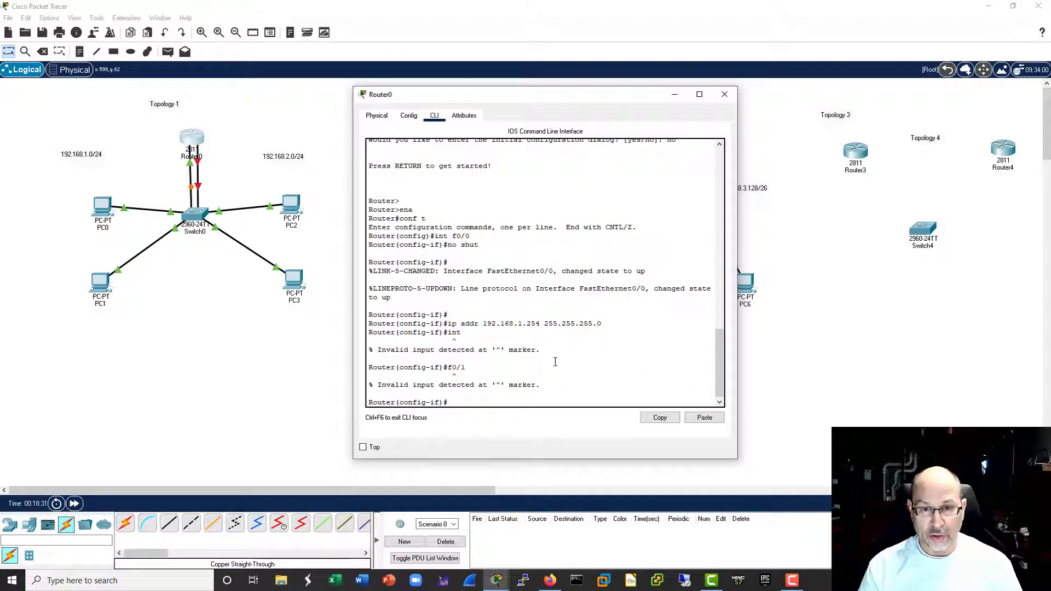
Step: Select Router0's interface f0/1 and enable it with no shut
key(Up)
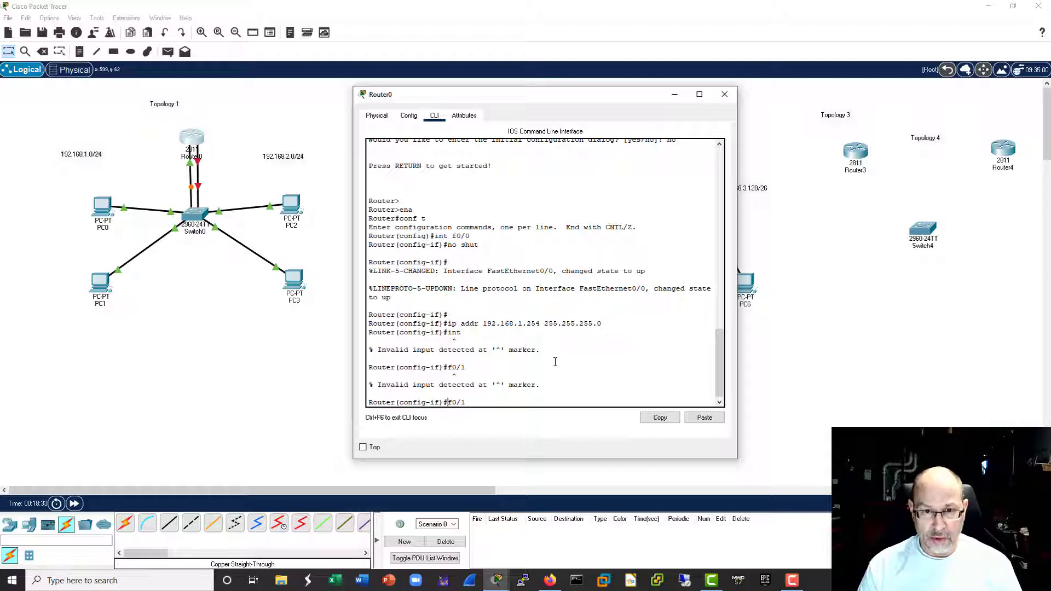
text(int)
key(Return)
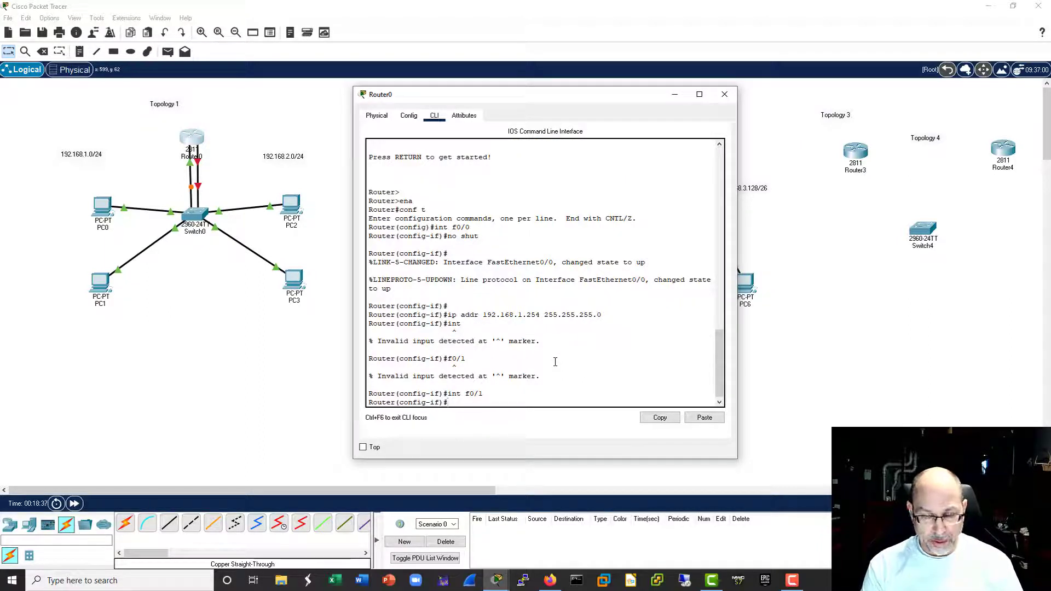
text(no s)
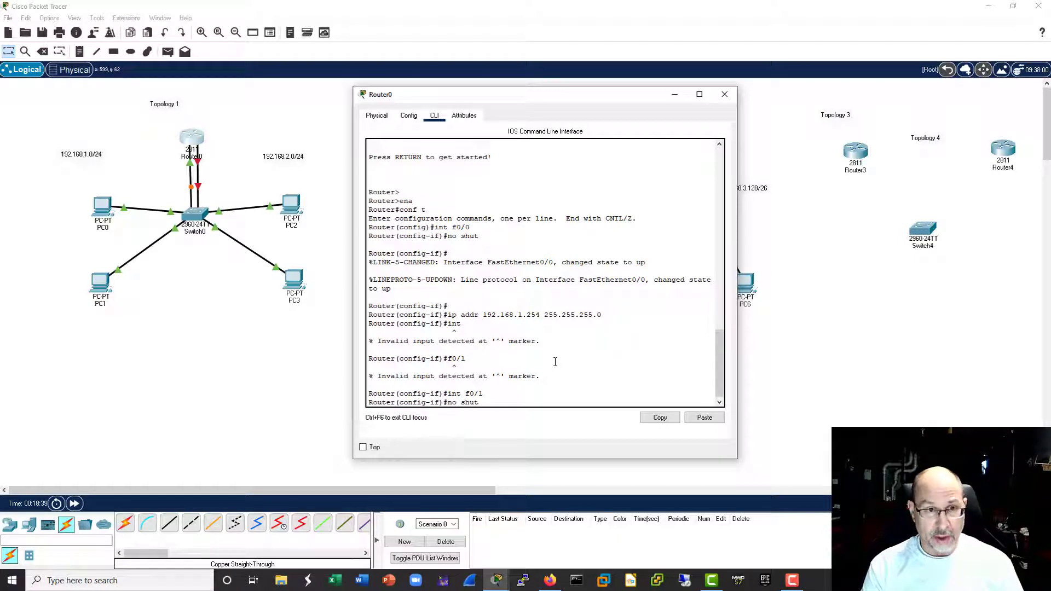
text(hut)
key(Return)
key(Return)
key(Return)
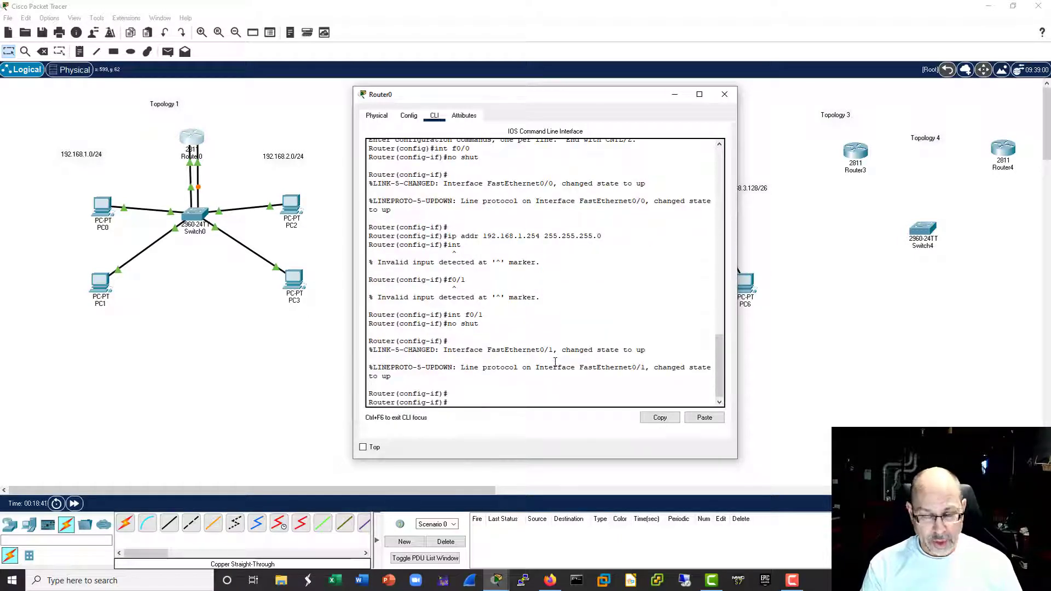
Step: Assign Router0's interface f0/1 the IP address 192.168.2.254 with mask 255.255.255.0 and close the router window
key(Up)
key(Up)
key(Up)
key(Up)
key(Up)
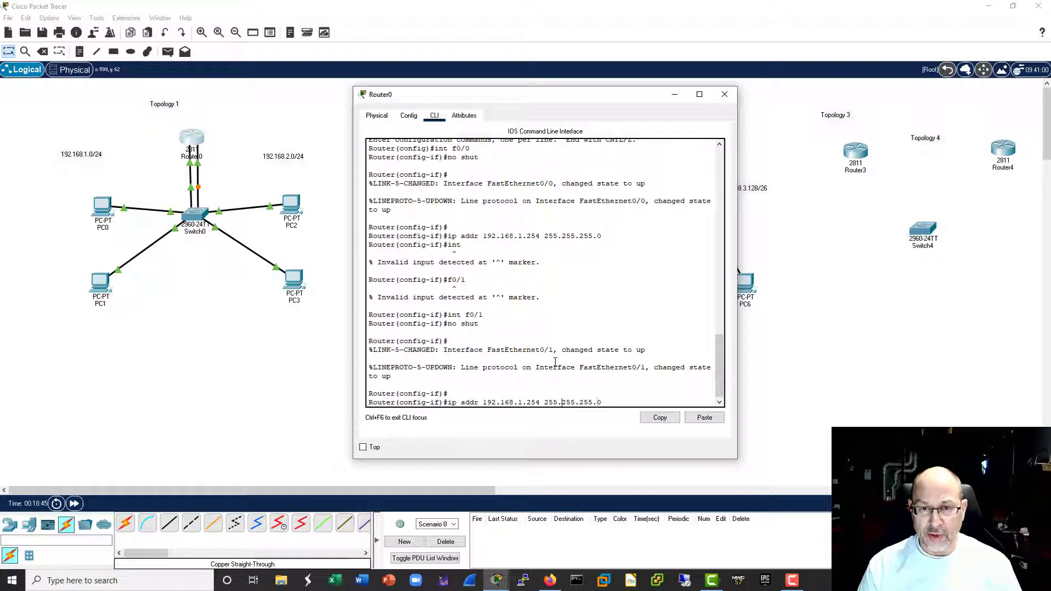
text(2)
key(Return)
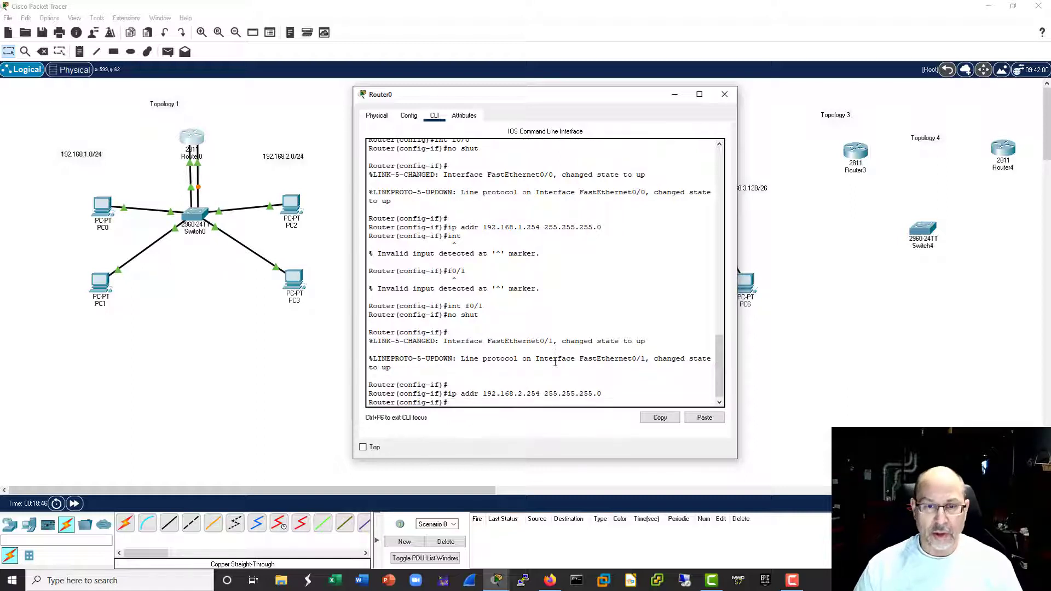
click(724, 94)
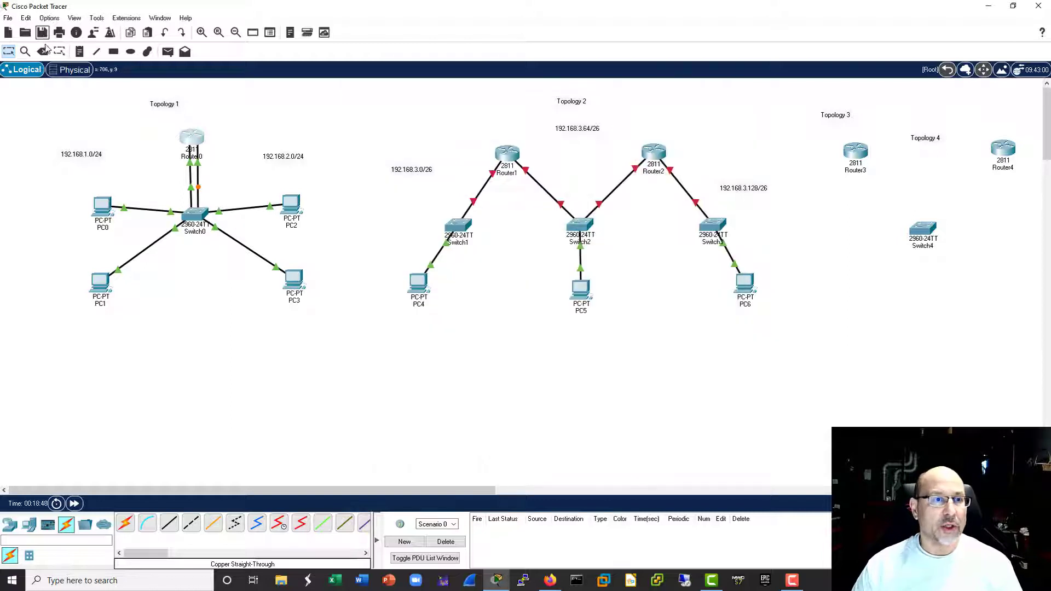
Step: Add a text note reading 2.254 and place it beside Router0 on the 192.168.2.0/24 side
click(78, 51)
click(179, 138)
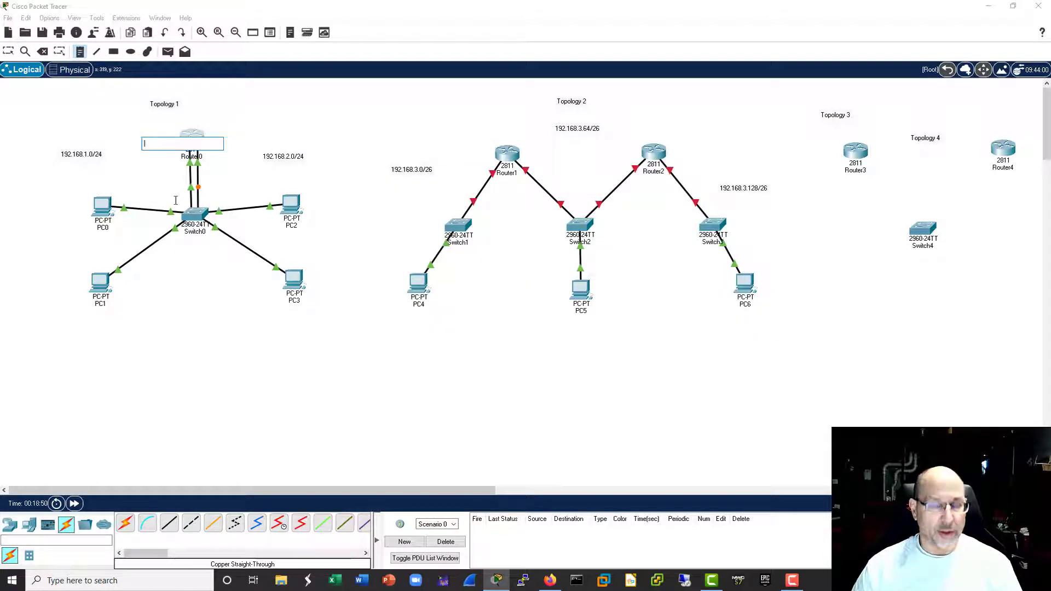
text(2.254)
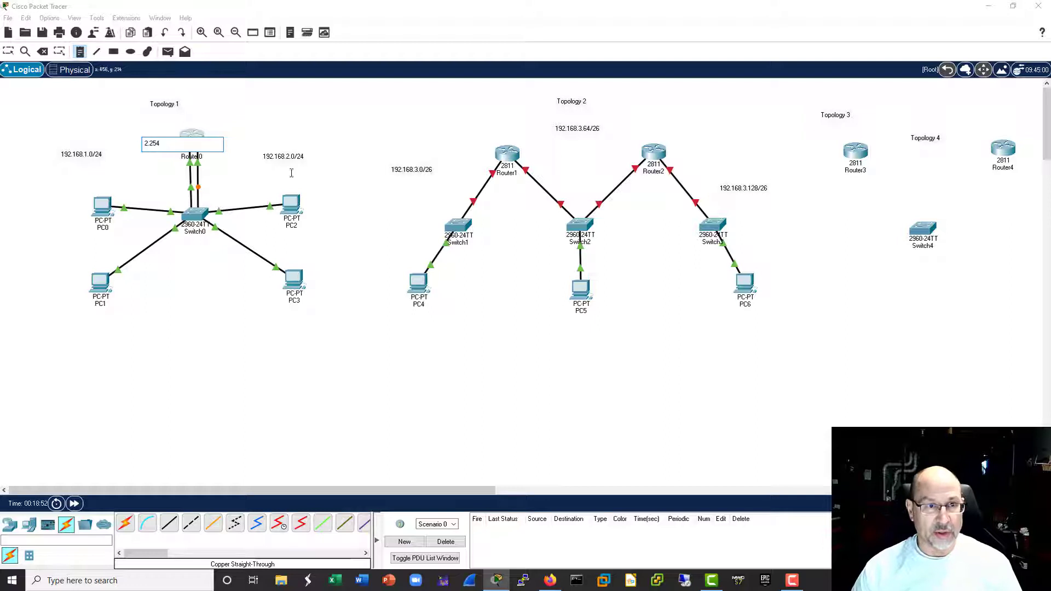
click(271, 139)
click(152, 145)
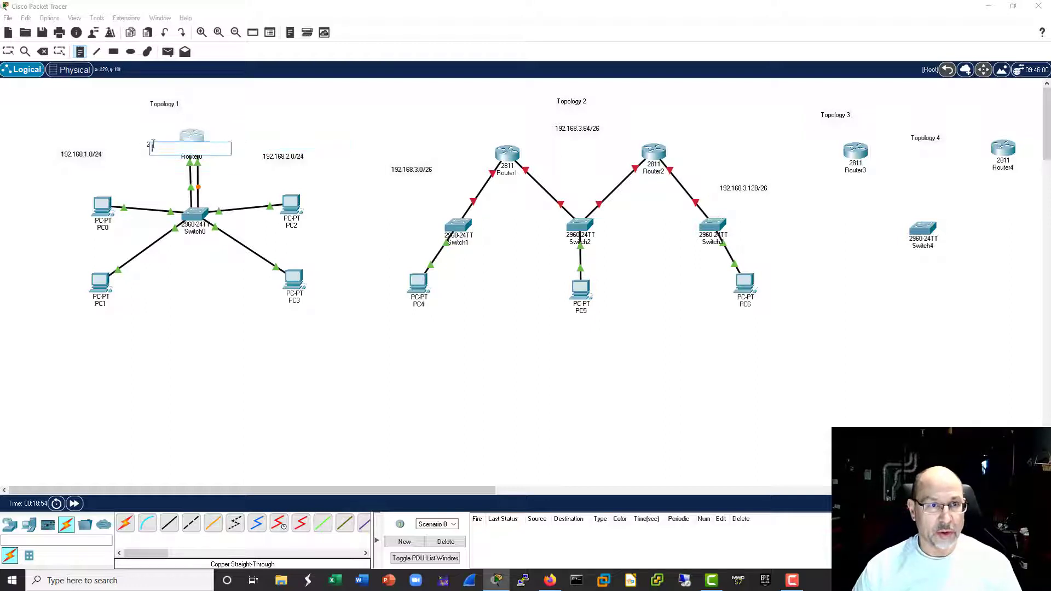
key(Escape)
drag(153, 144, 229, 150)
click(153, 146)
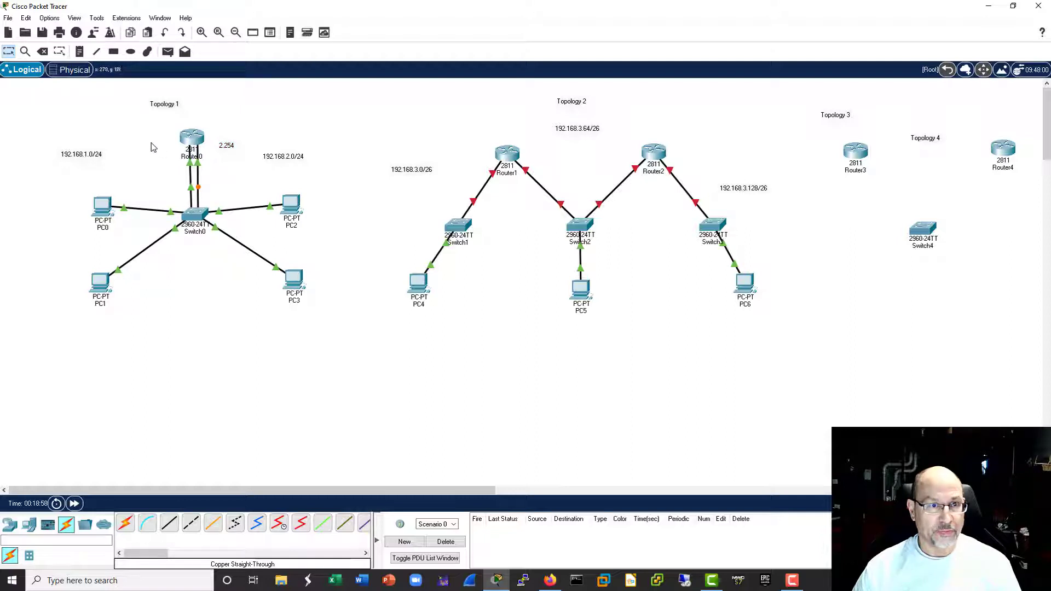
Step: Add a text note reading 1.254 beside Router0 on the 192.168.1.0/24 side and leave note placement
click(79, 52)
click(146, 145)
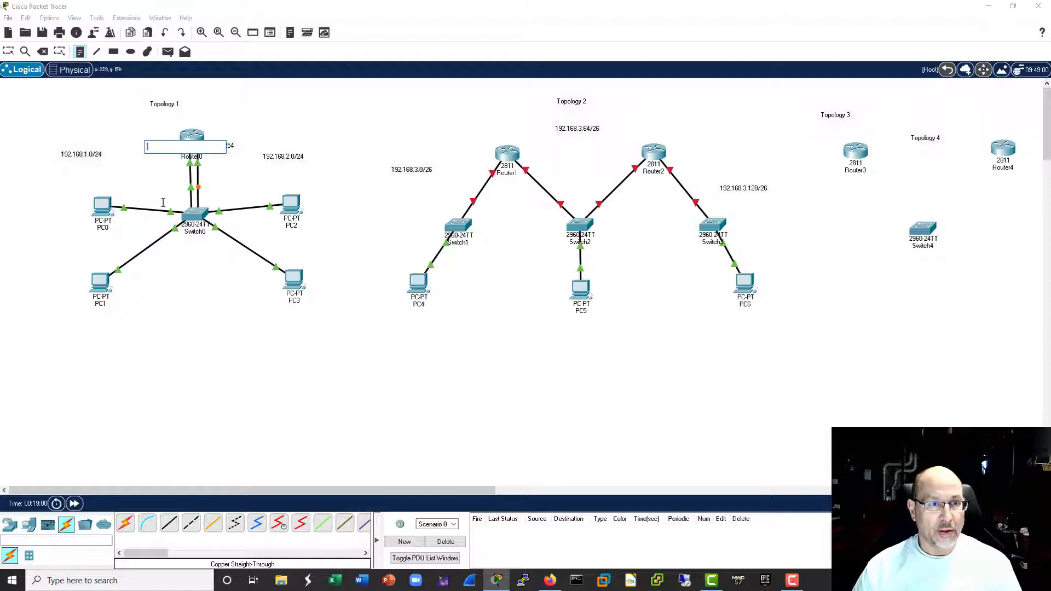
text(1)
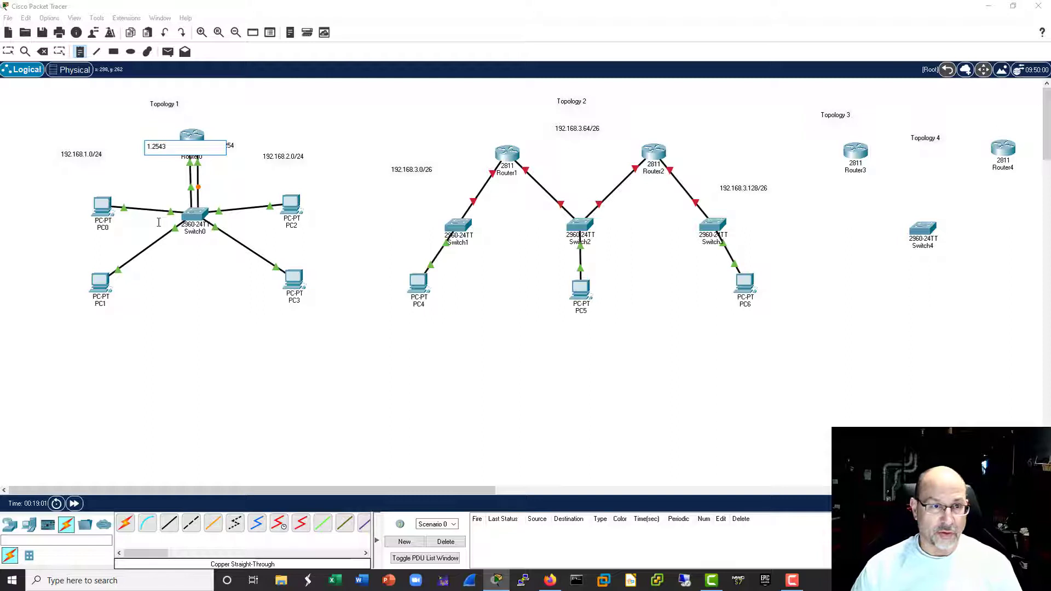
text(.254)
key(Return)
click(162, 251)
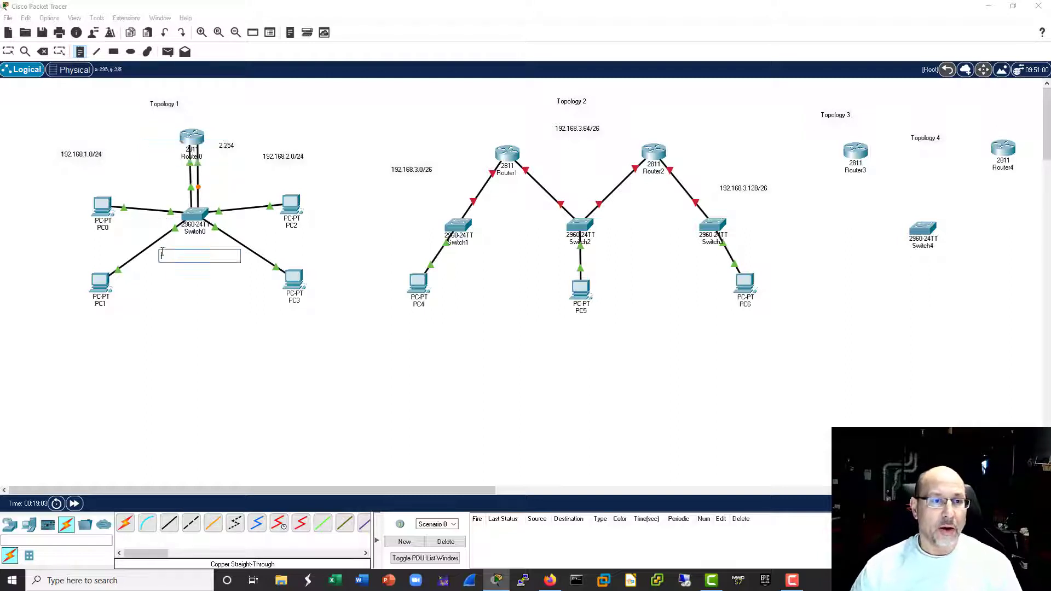
click(213, 315)
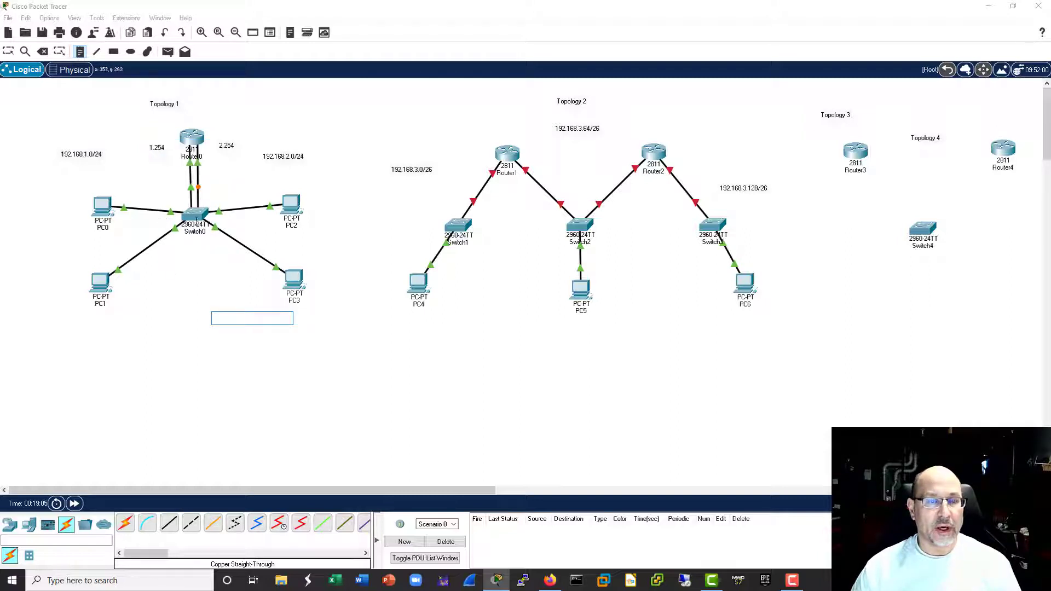
key(Escape)
Step: Open Switch0's command line and enter privileged mode with ena
click(194, 214)
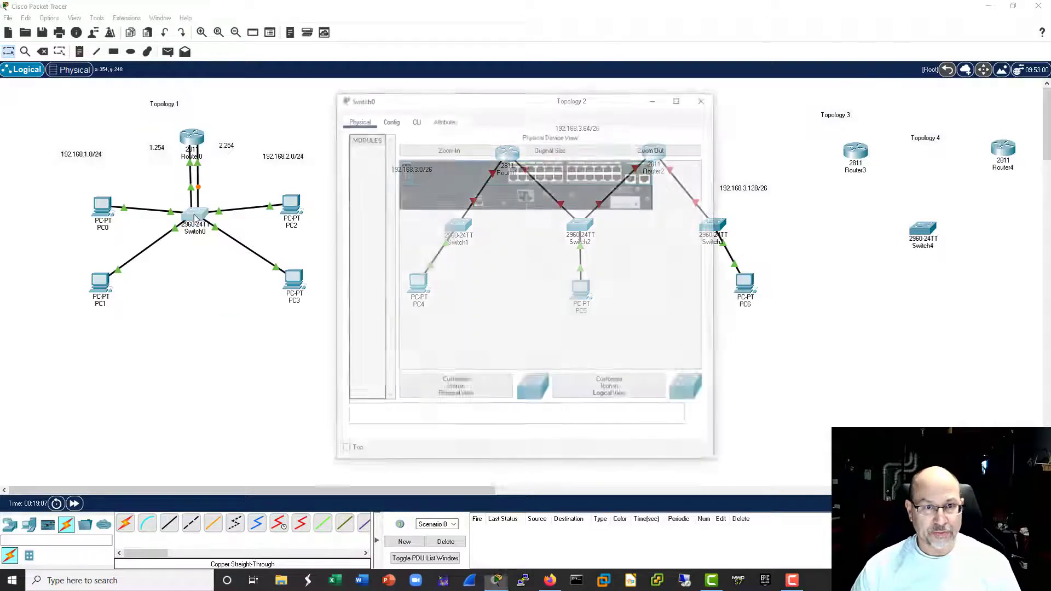
drag(536, 94, 535, 84)
click(414, 110)
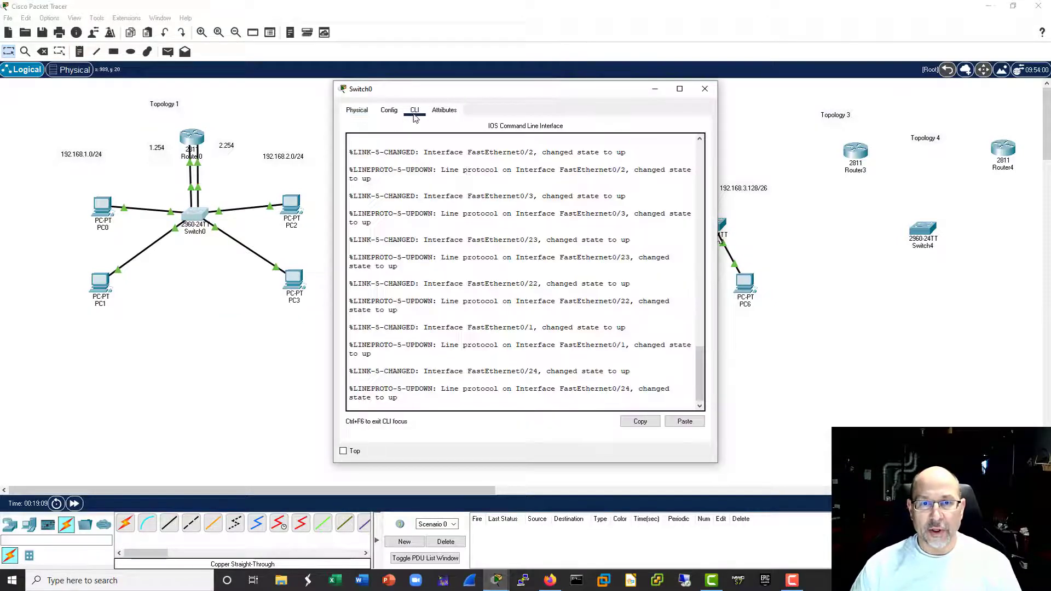
key(Return)
key(Return)
key(Return)
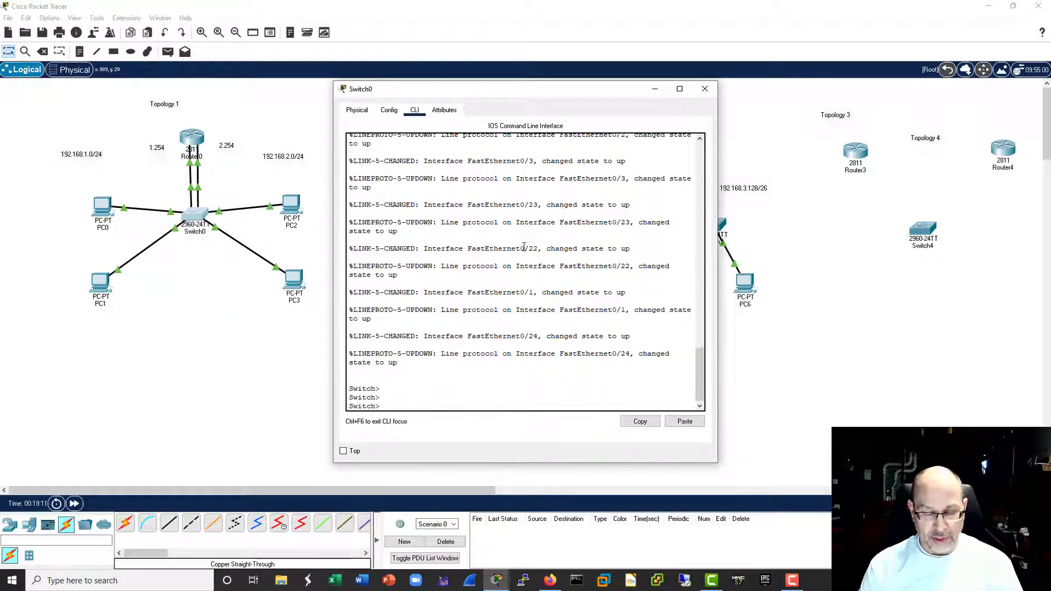
text(ena)
key(Return)
key(Return)
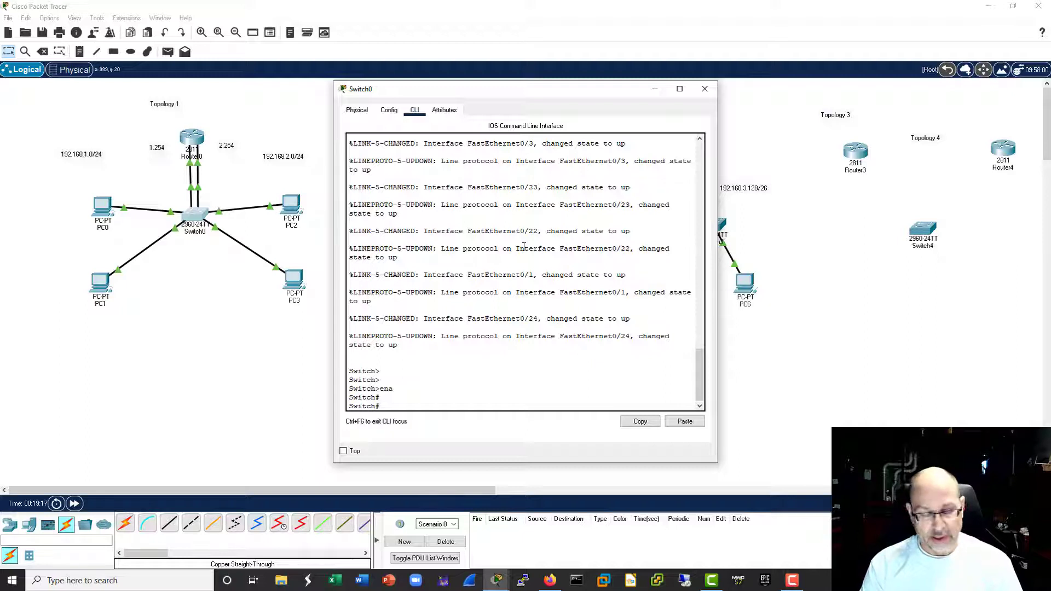
Step: Run sh vlan on Switch0, examine which ports belong to the default VLAN, and close the switch window
text(sh vla)
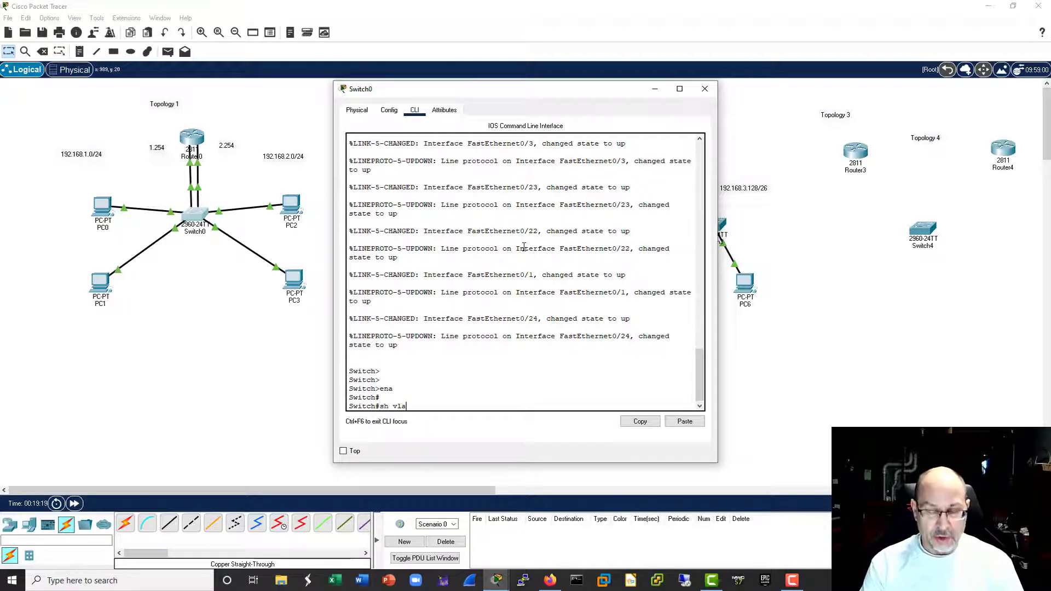
text(n)
key(Return)
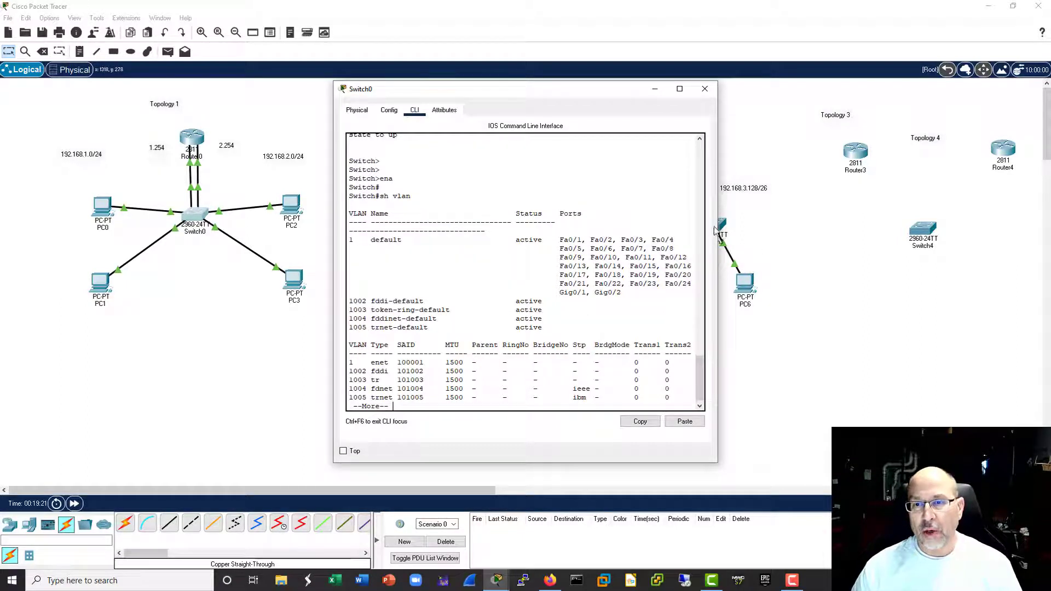
drag(717, 232, 861, 235)
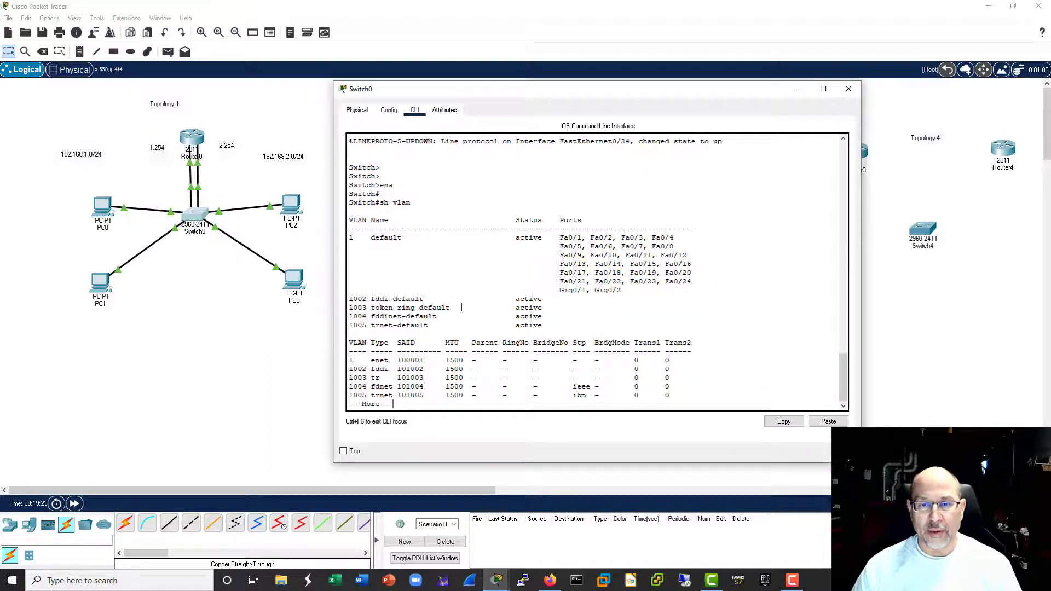
drag(628, 297, 305, 237)
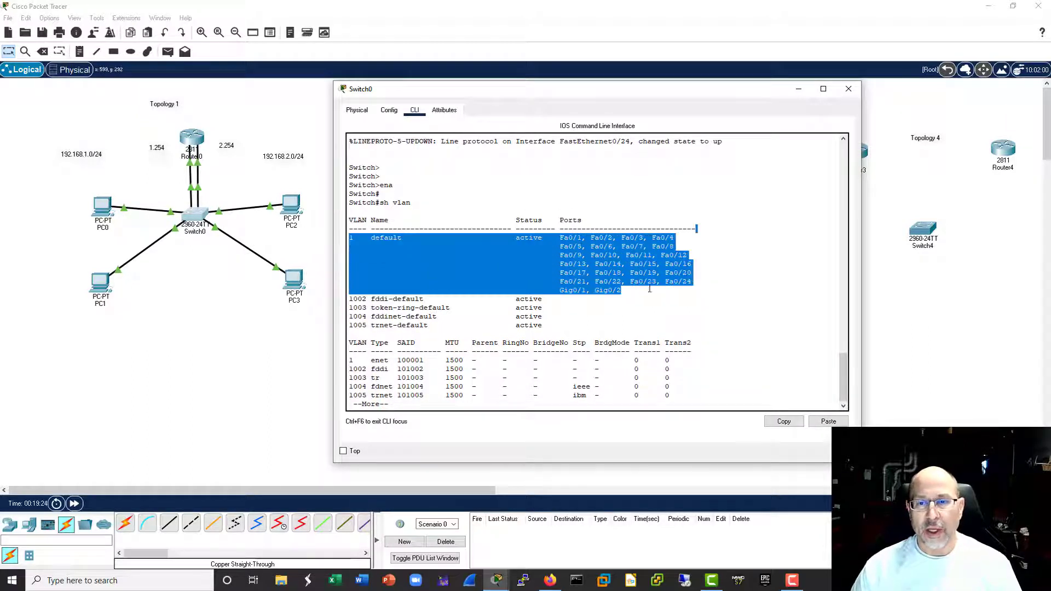
click(786, 315)
drag(557, 236, 643, 237)
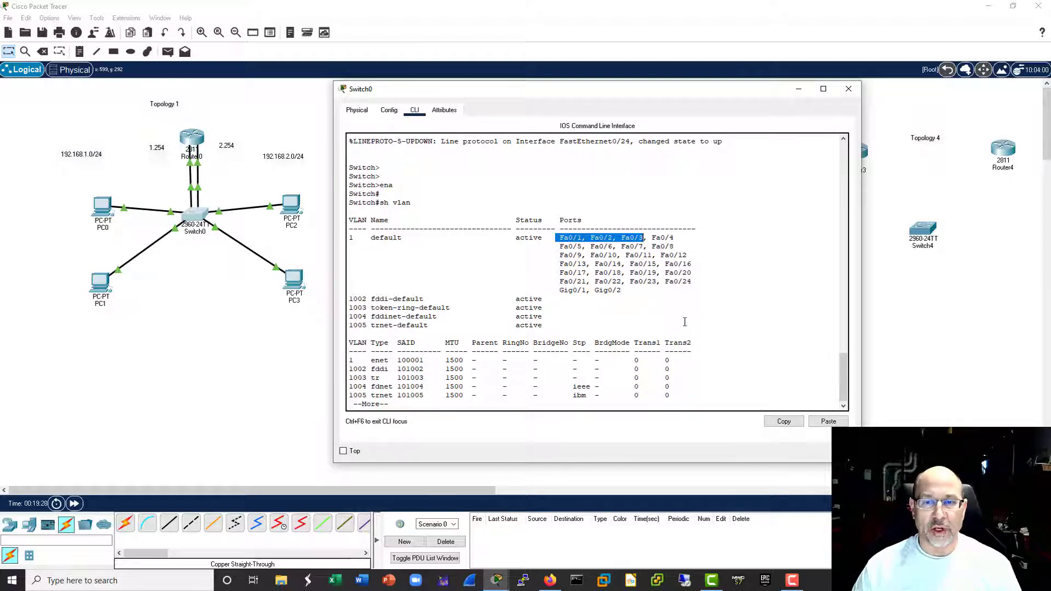
drag(597, 283, 691, 282)
click(851, 90)
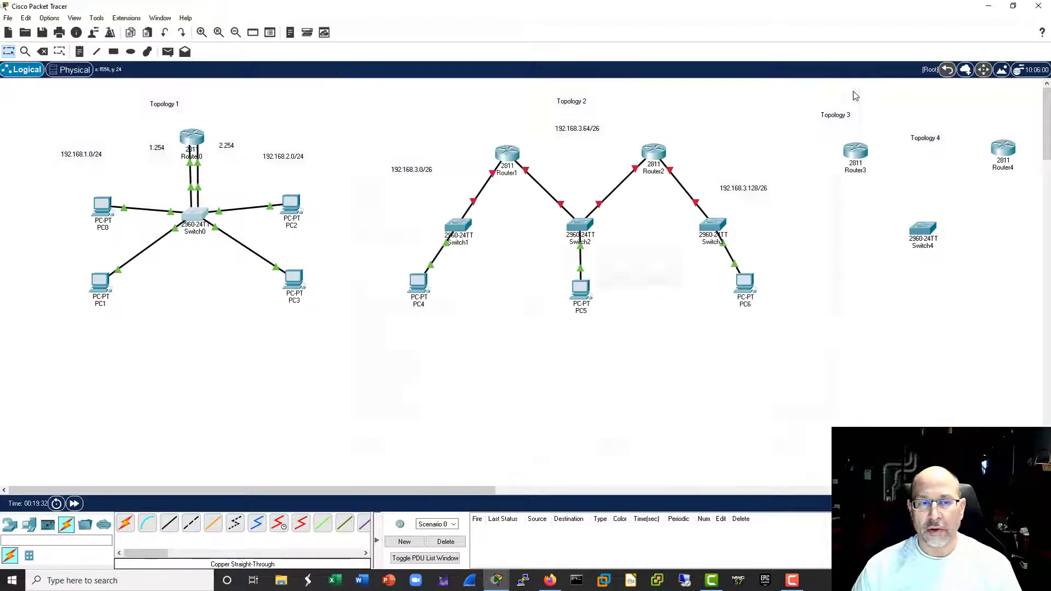
Step: Open the Command Prompt on PC0
click(104, 207)
drag(535, 101, 633, 99)
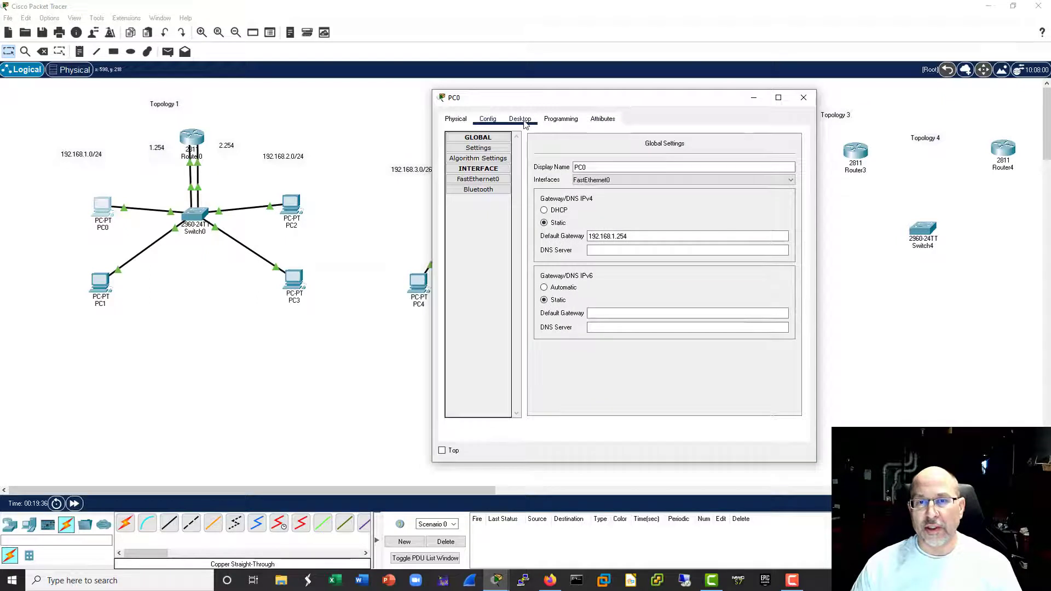
click(521, 119)
click(685, 156)
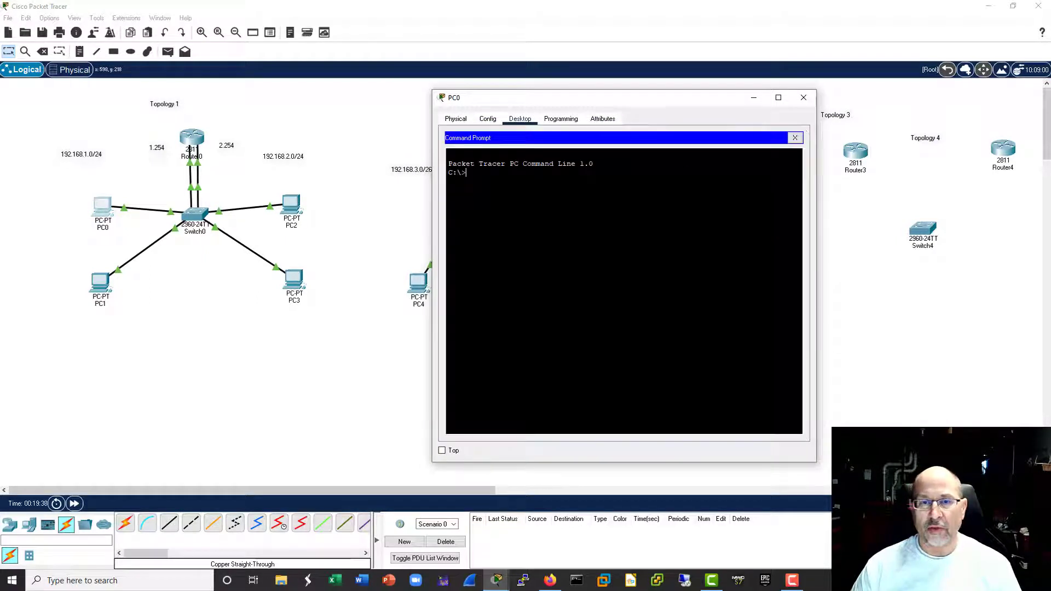
Step: Ping 192.168.1.254 and 192.168.1.2 from PC0 to test connectivity within its own subnet
text(ping 192.168.1.254)
key(Return)
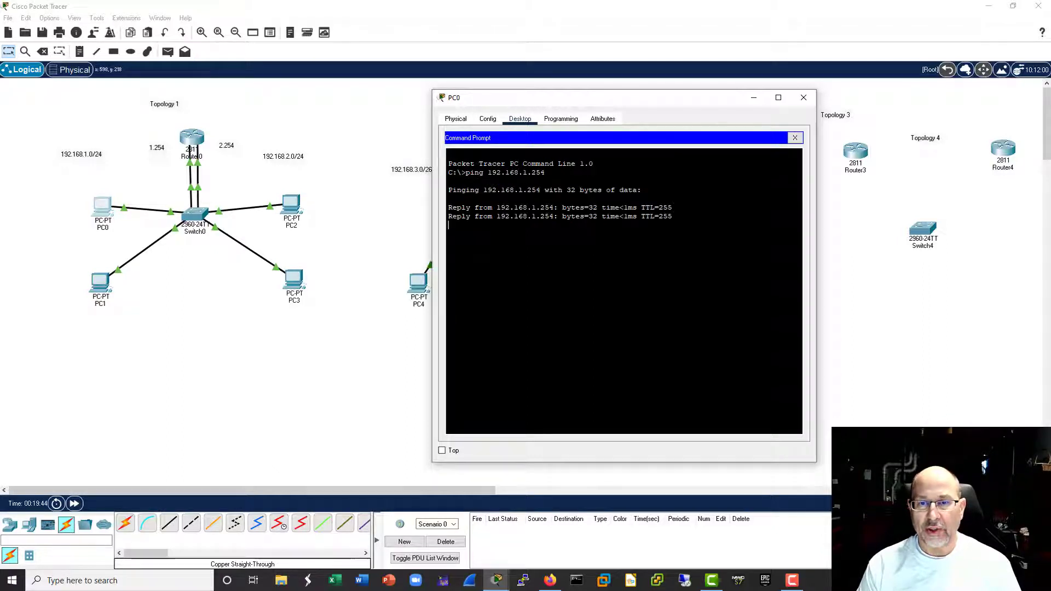
key(Up)
key(BackSpace)
key(Return)
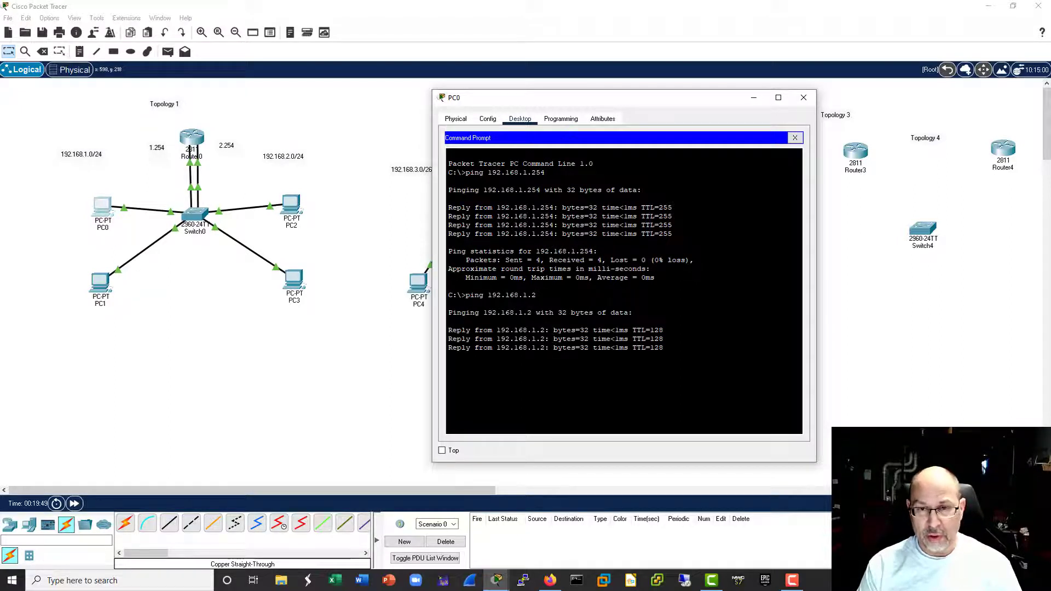
Step: Ping 192.168.2.1 and 192.168.2.2 from PC0 to test routing between the subnets, and close the PC0 window
key(Up)
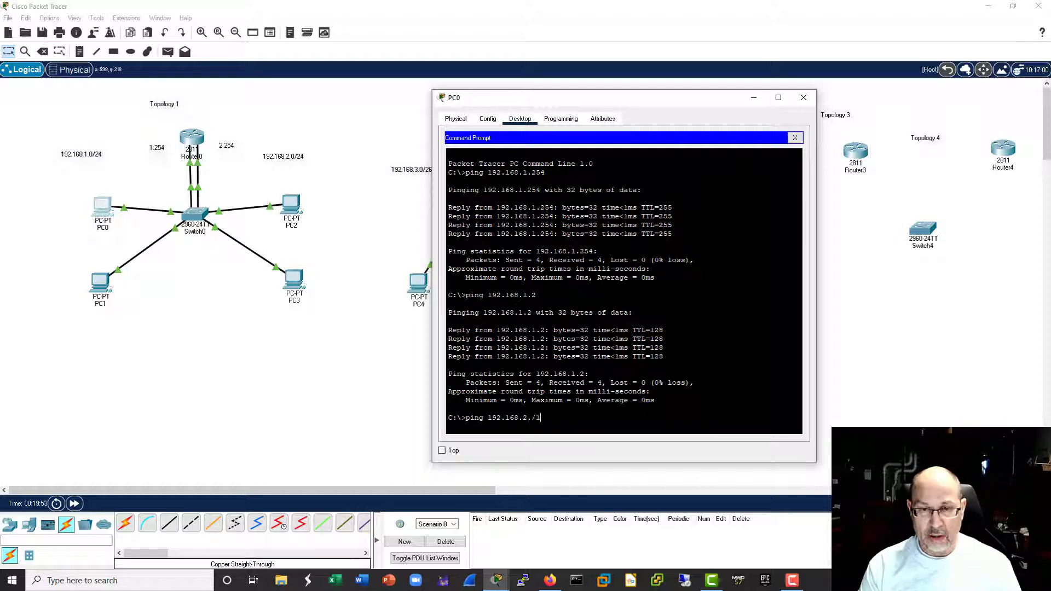
key(Return)
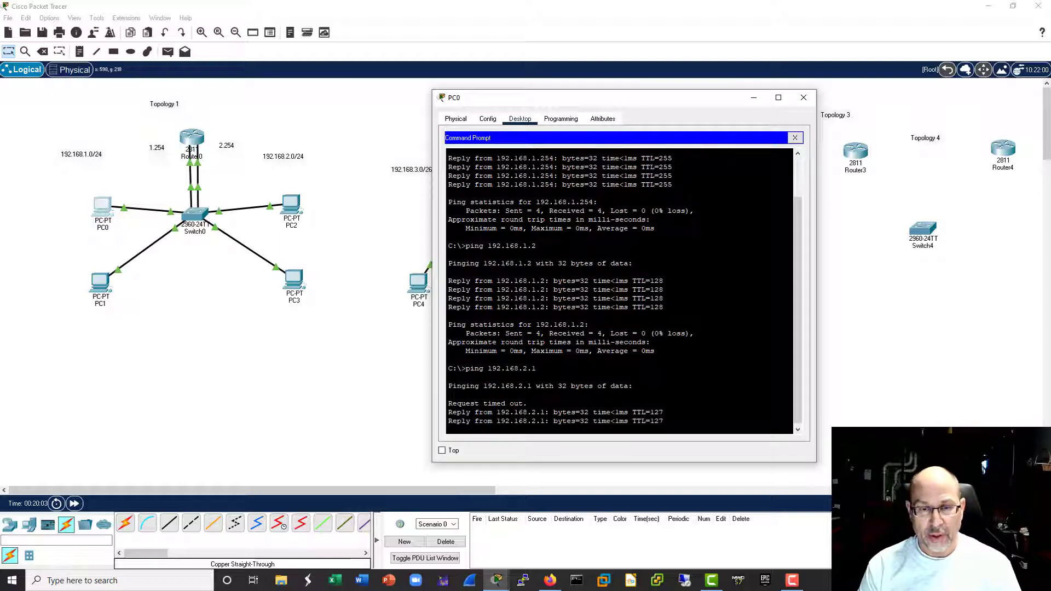
key(Up)
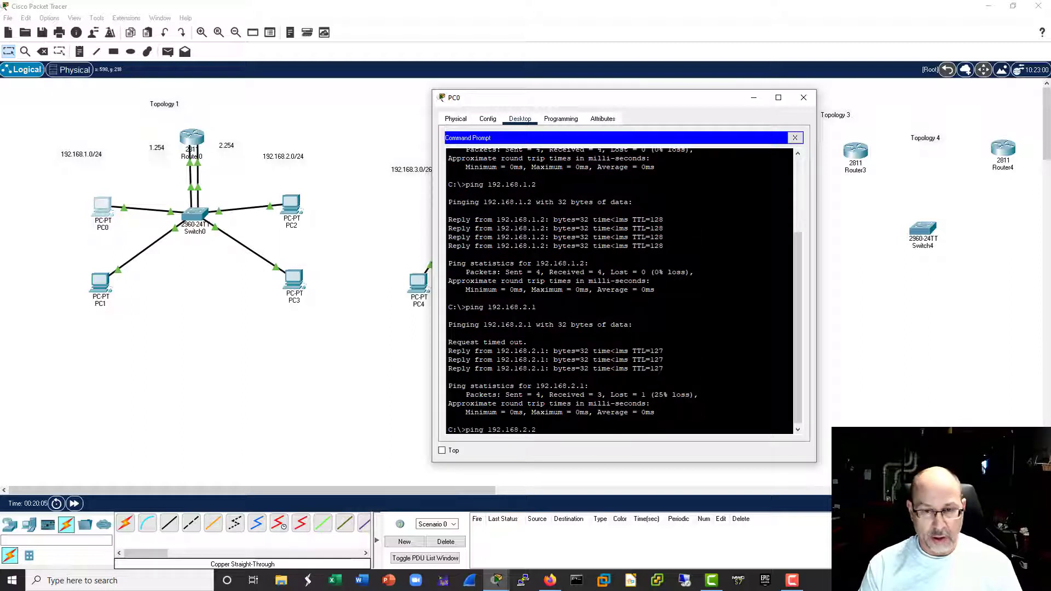
key(Return)
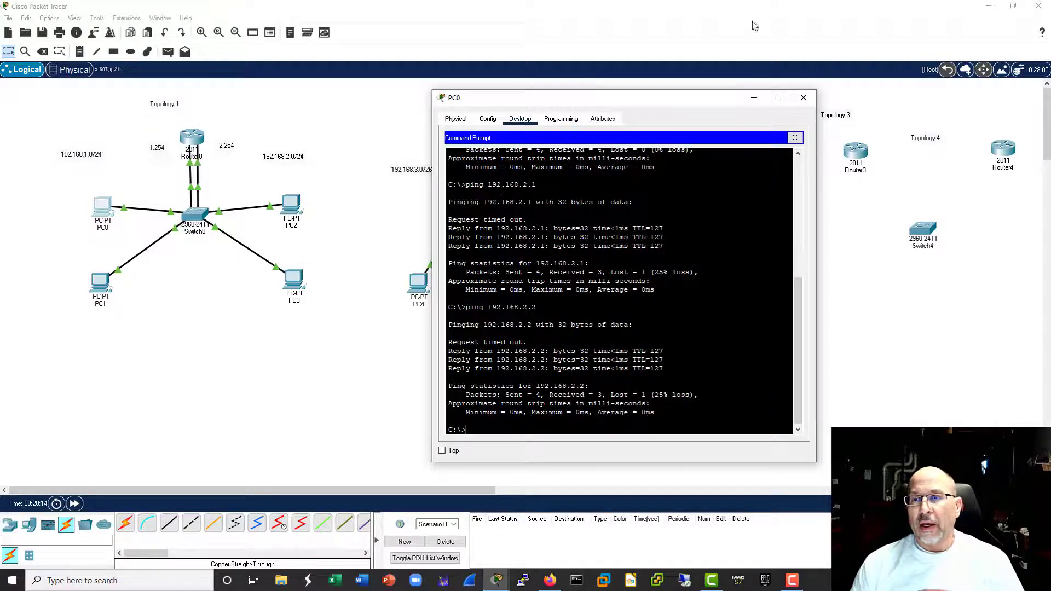
click(804, 98)
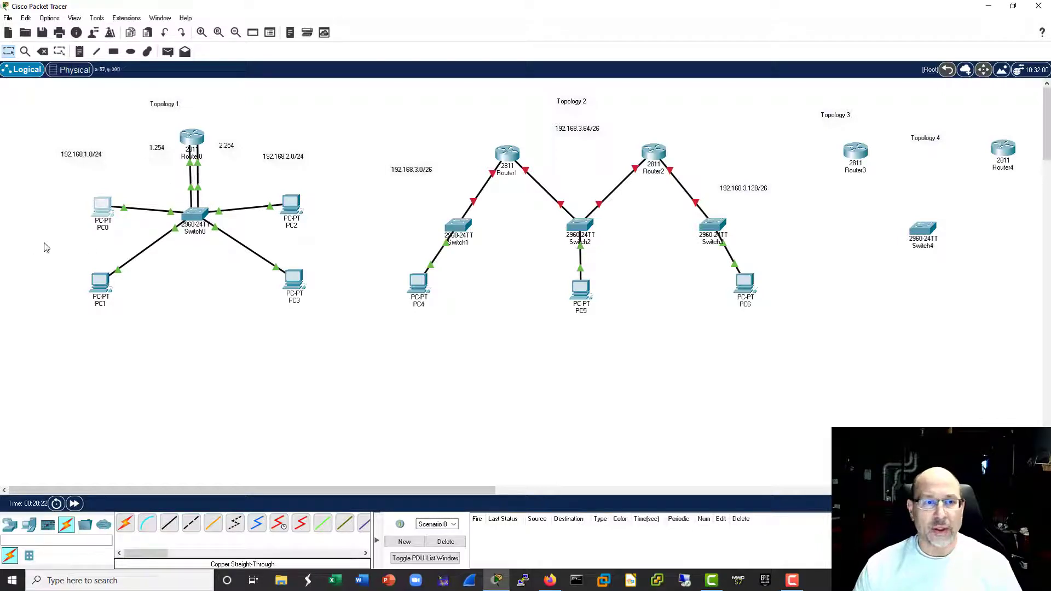
Step: Reopen Switch0's command line and end the paused VLAN listing to get back to the privileged prompt
click(195, 216)
drag(540, 104, 657, 84)
drag(750, 271, 446, 217)
click(632, 342)
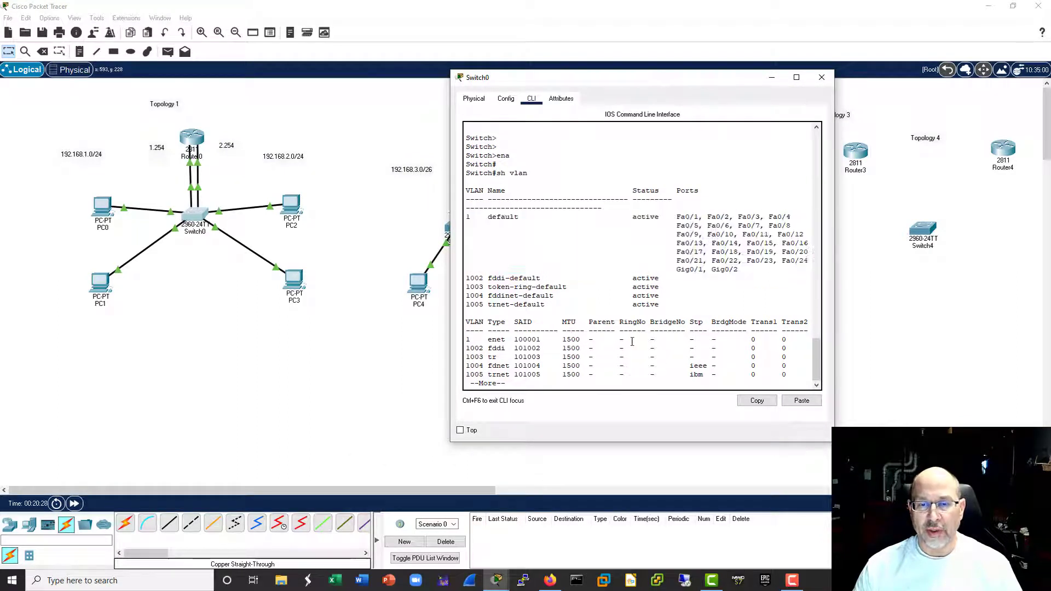
key(q)
key(Return)
key(Return)
key(Return)
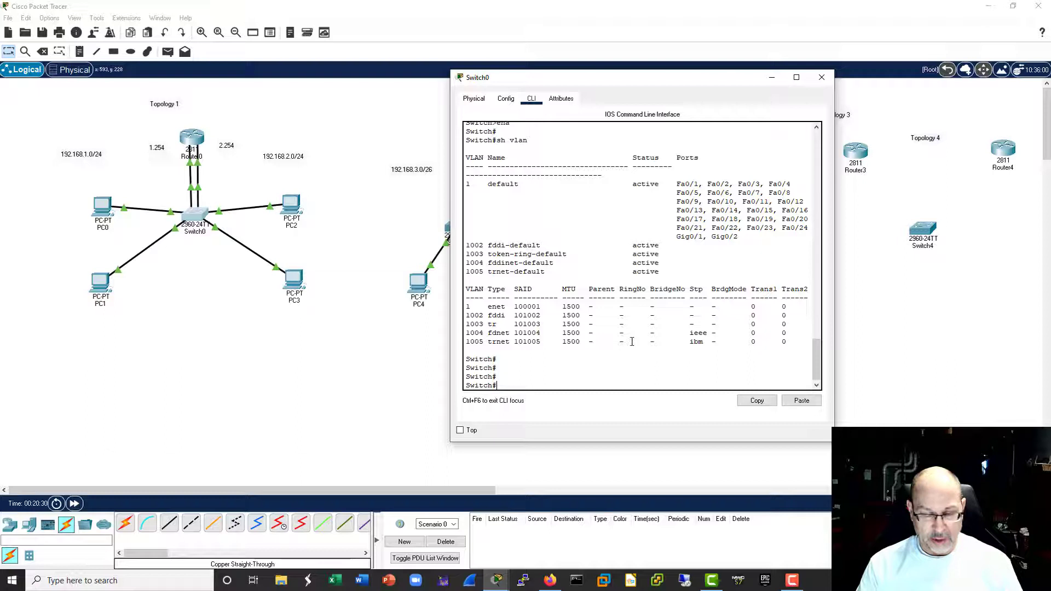
Step: Run sh int on Switch0, examine the interface status from FastEthernet0/1 through FastEthernet0/24, and close the switch window
text(sh int)
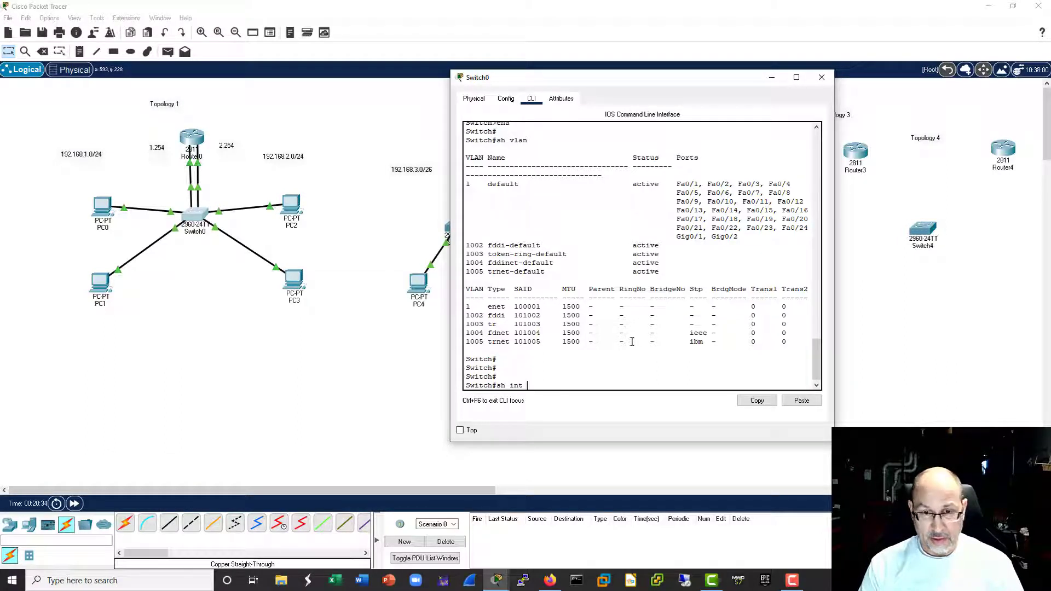
key(Return)
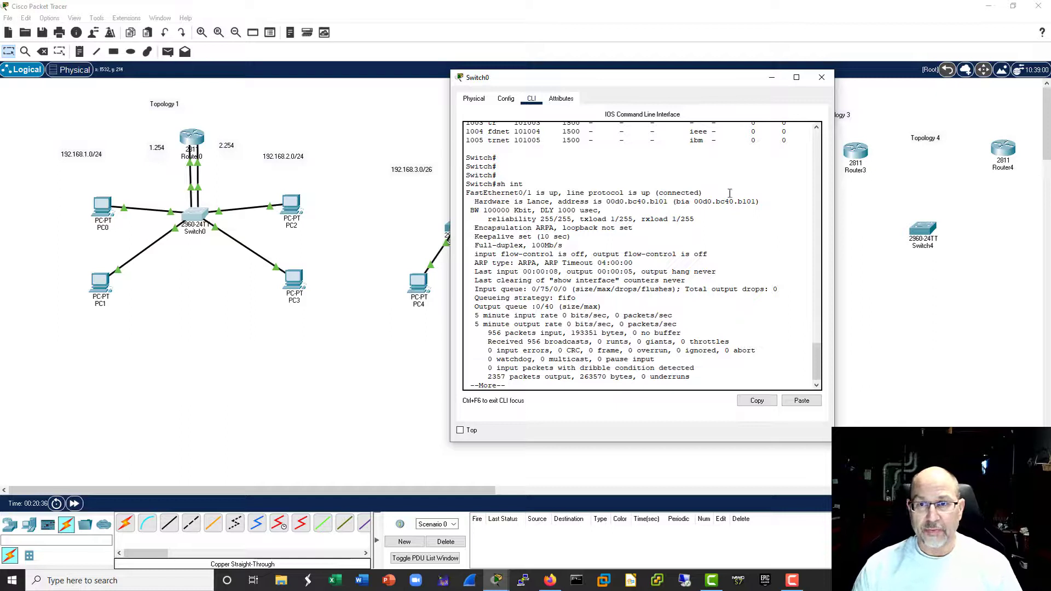
drag(705, 193, 727, 194)
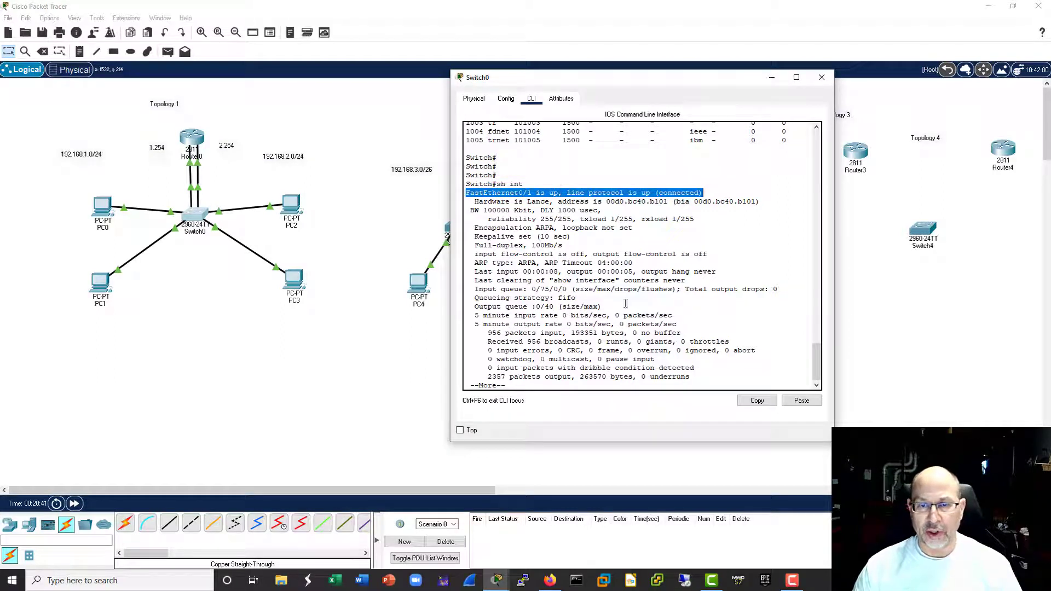
key(space)
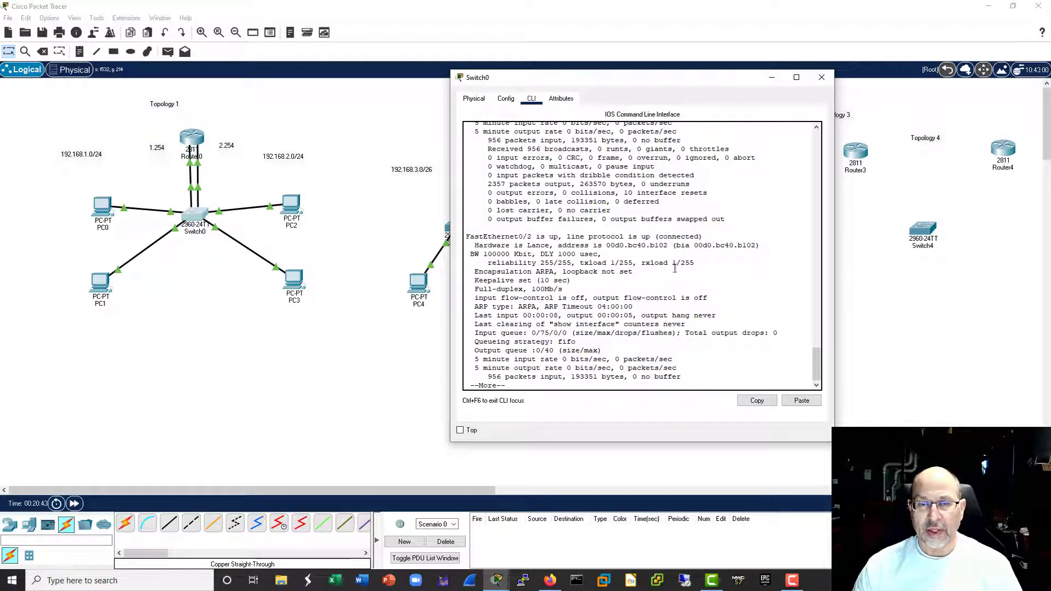
key(space)
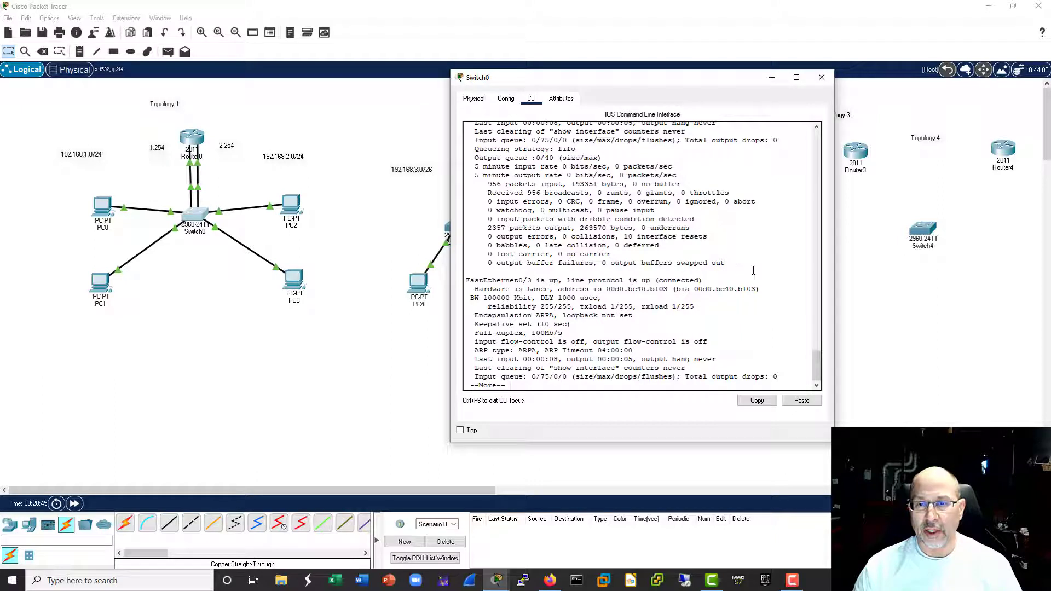
key(space)
key(space)
key(space)
key(space)
key(space)
key(space)
key(space)
key(space)
key(space)
key(space)
key(space)
key(space)
key(space)
key(space)
key(space)
key(space)
key(space)
key(space)
key(space)
key(space)
key(space)
key(space)
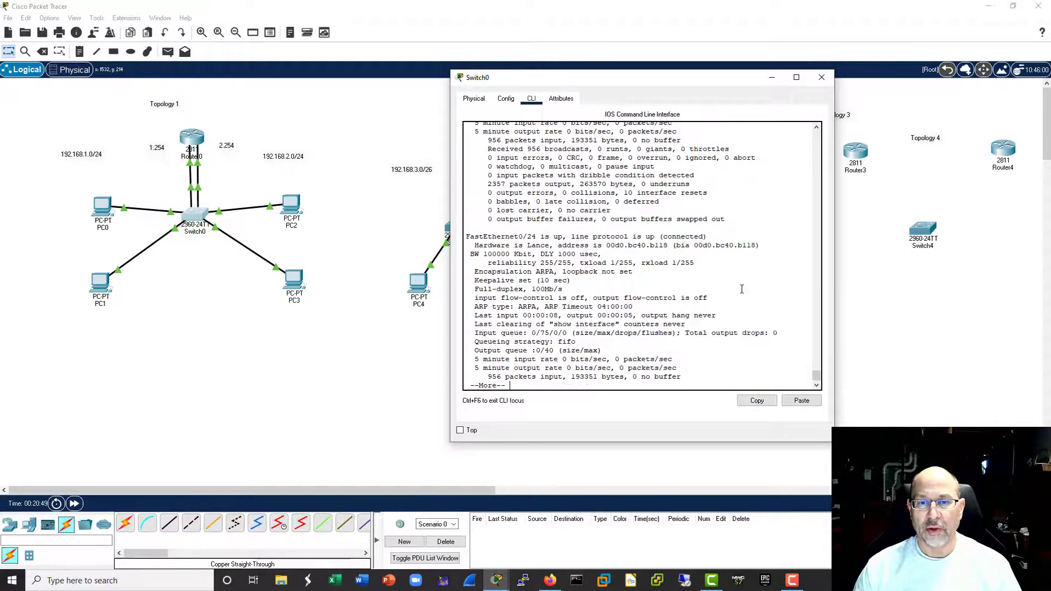
drag(465, 235, 703, 236)
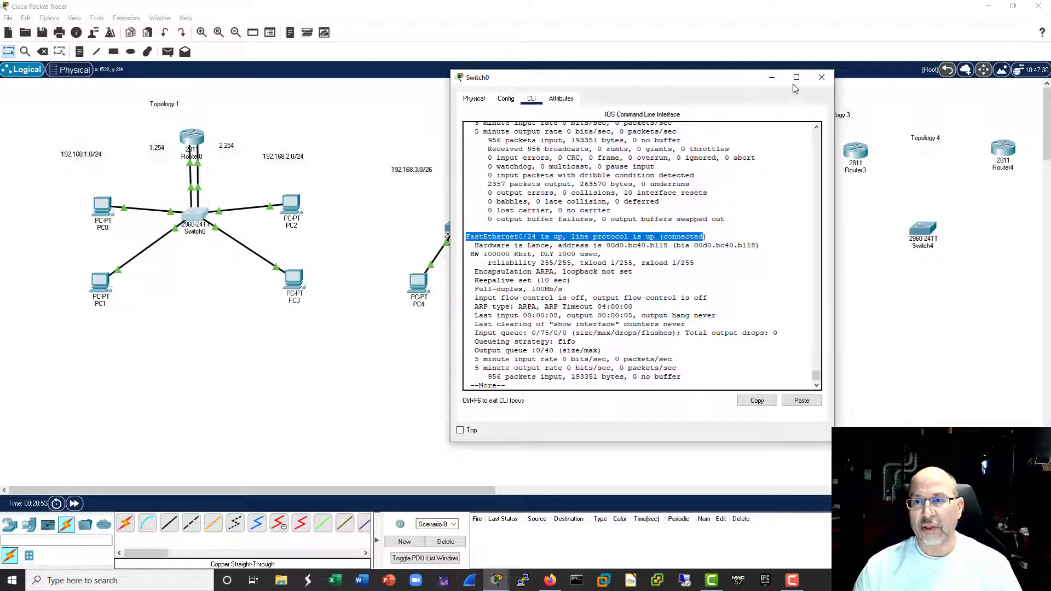
click(821, 79)
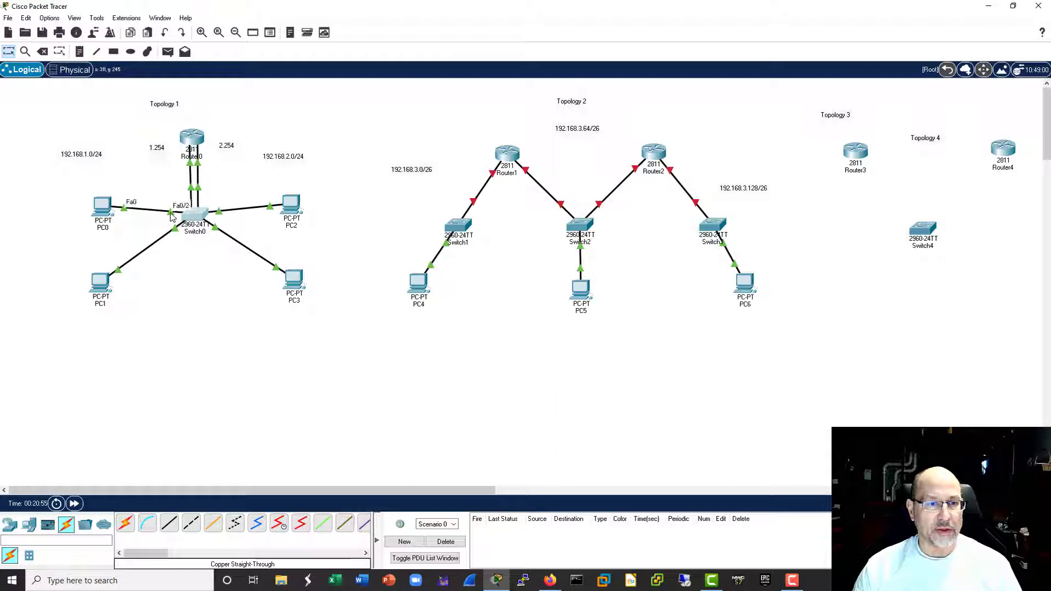
Step: Reopen Switch0's command line, end the paused interface listing, and enter global configuration mode with conf t
click(198, 218)
drag(563, 104, 649, 102)
key(q)
key(Return)
key(Return)
key(Return)
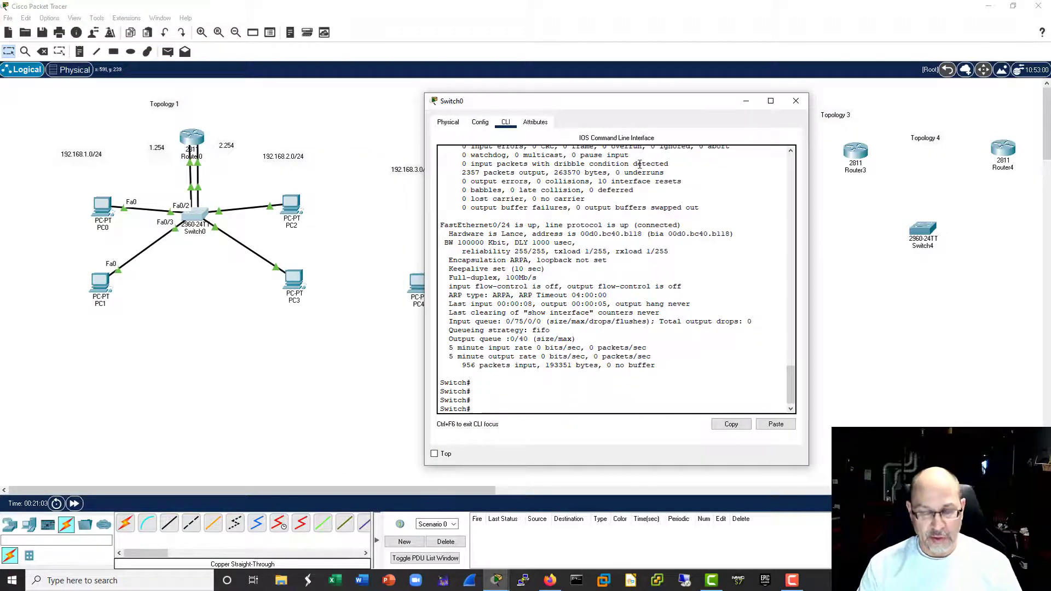
text(conf t)
key(Return)
Step: Enter configuration of the interface range f0/1-8 on Switch0
text(int range)
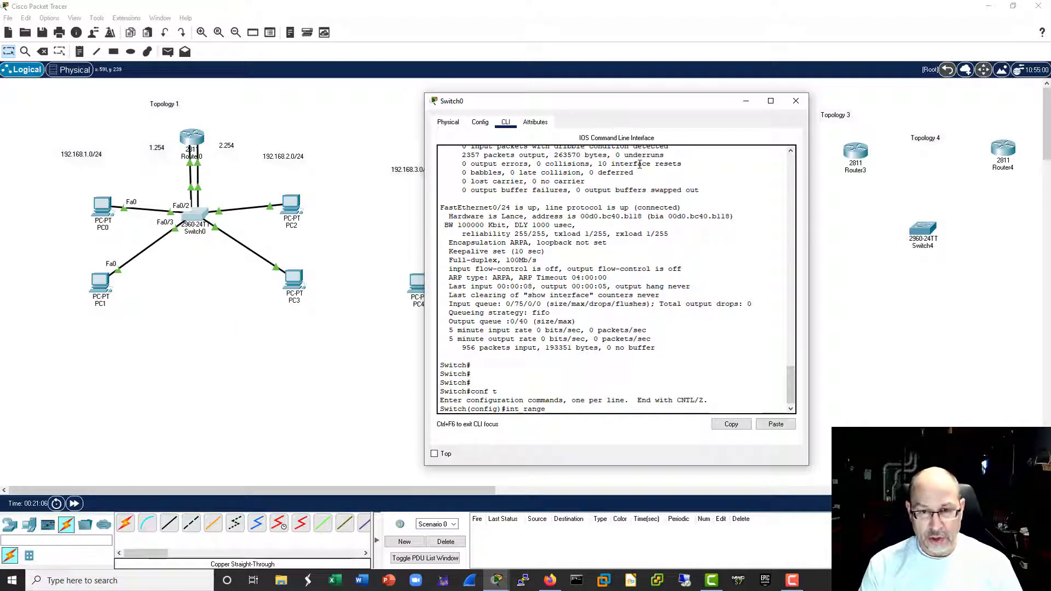
key(Tab)
text(f0)
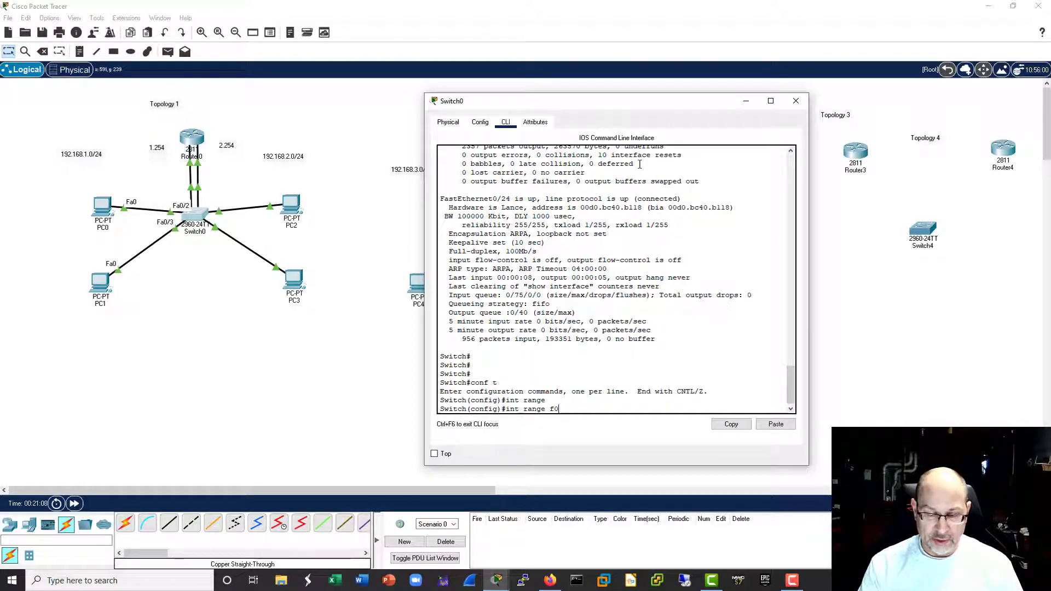
text(/1-8)
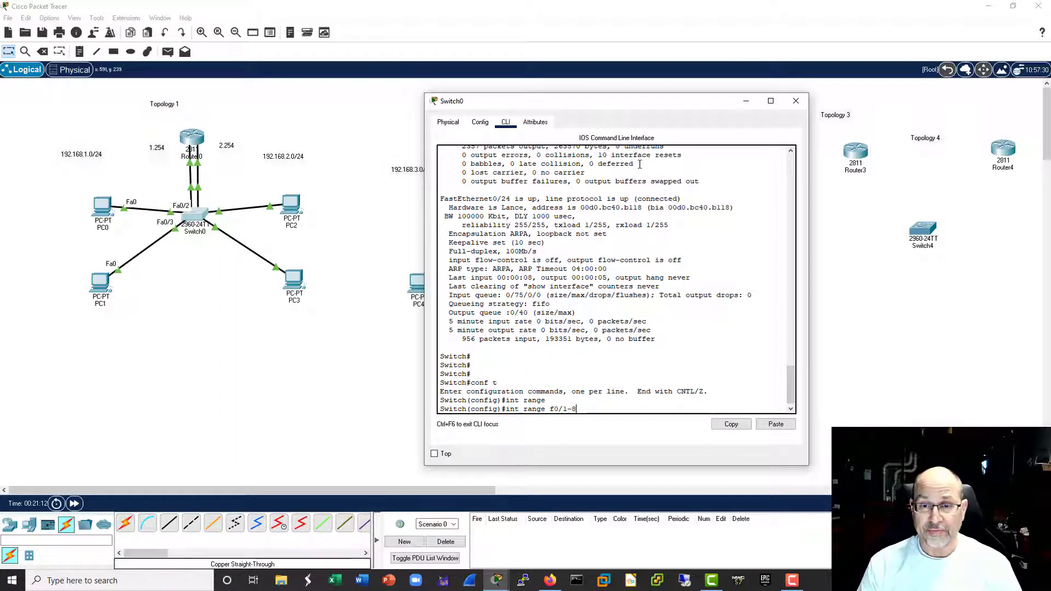
key(Return)
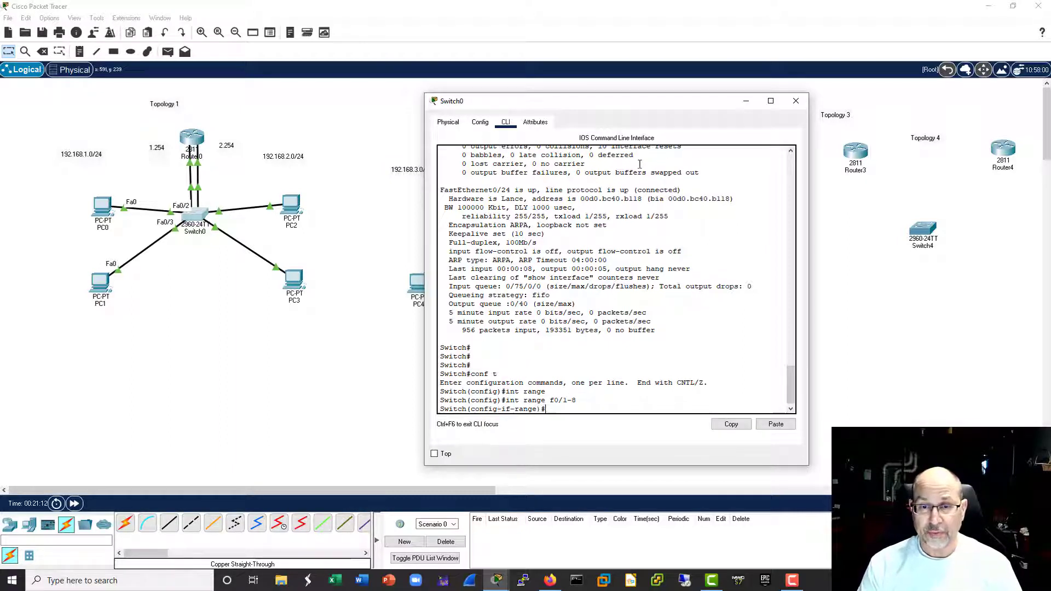
Step: Try to assign ports f0/1-8 using the command switchport access 101
text(sw)
key(Tab)
text(acce)
key(Tab)
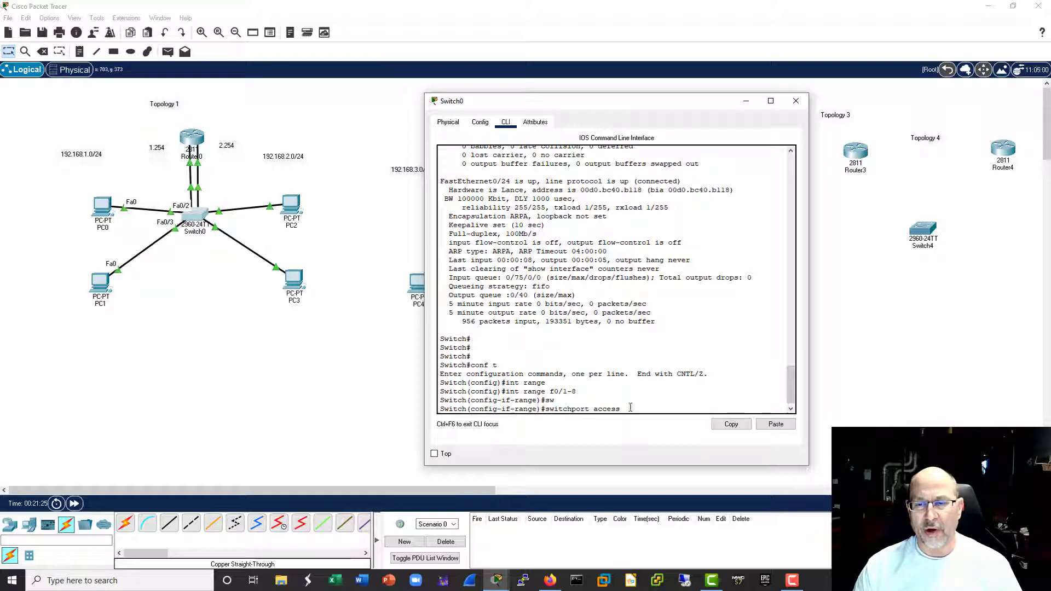
text(101)
key(Return)
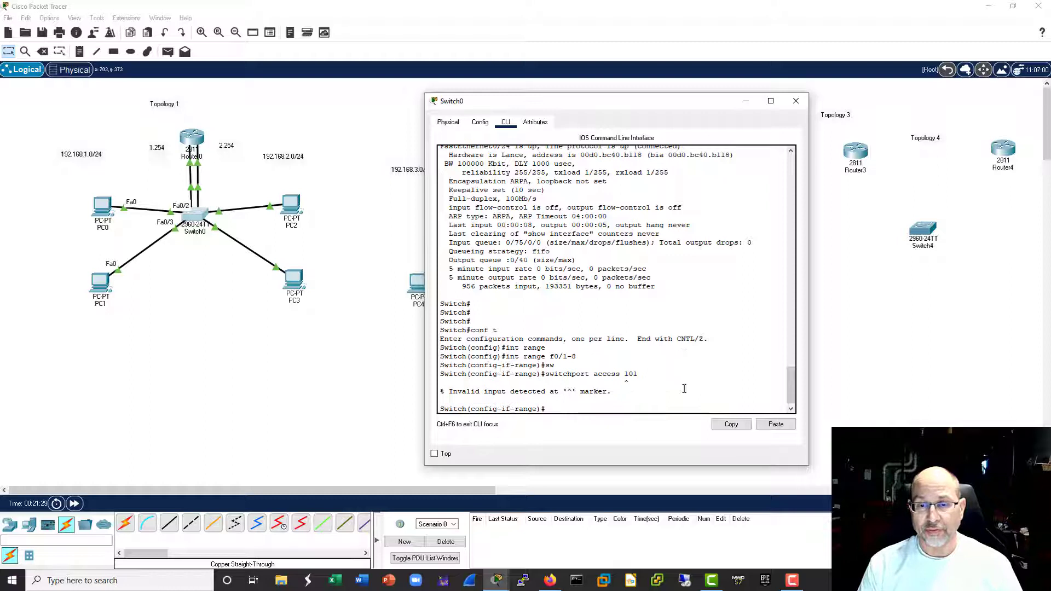
Step: Correct the command to switchport access vlan 101 and run it to assign ports f0/1-8 to VLAN 101
key(Up)
key(BackSpace)
key(BackSpace)
key(BackSpace)
text(vlan 101)
key(Return)
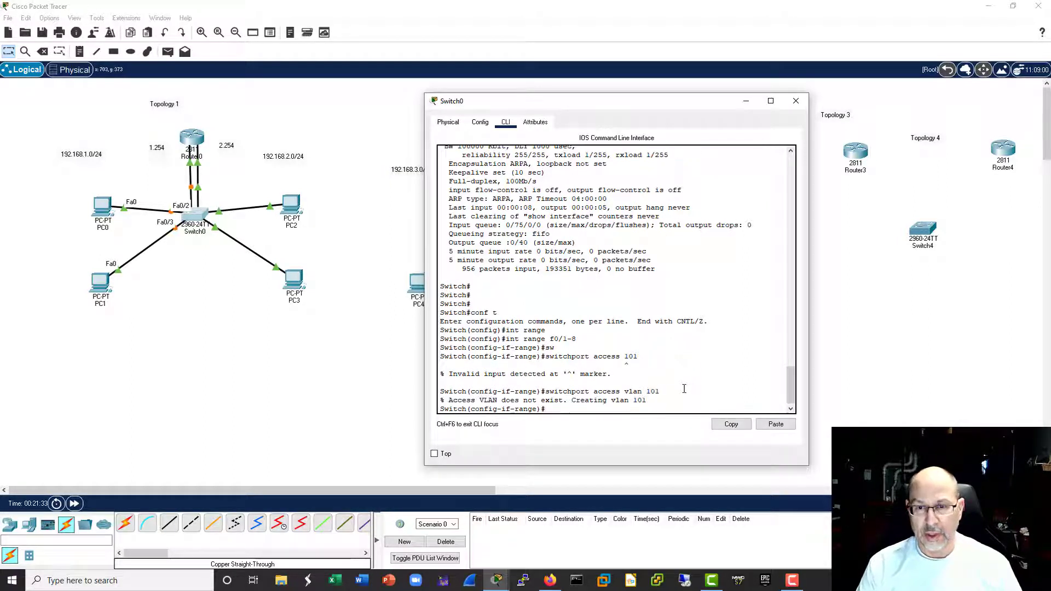
Step: Recall the earlier interface range command and change it to int range f0/17-24 to configure those ports
key(Return)
key(Return)
key(Up)
key(Up)
key(Up)
key(Up)
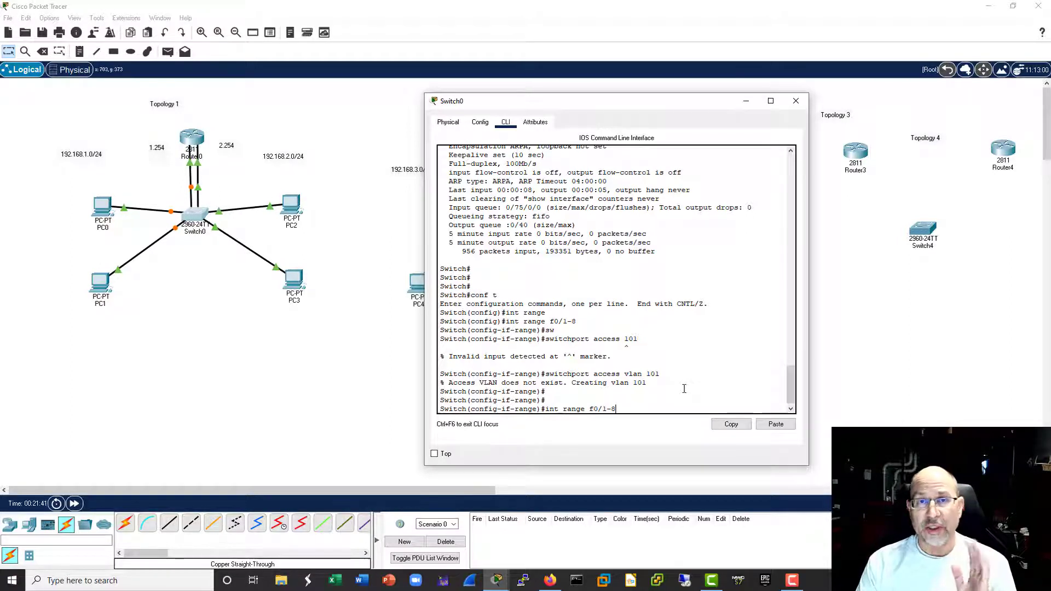
key(BackSpace)
key(BackSpace)
text(17-)
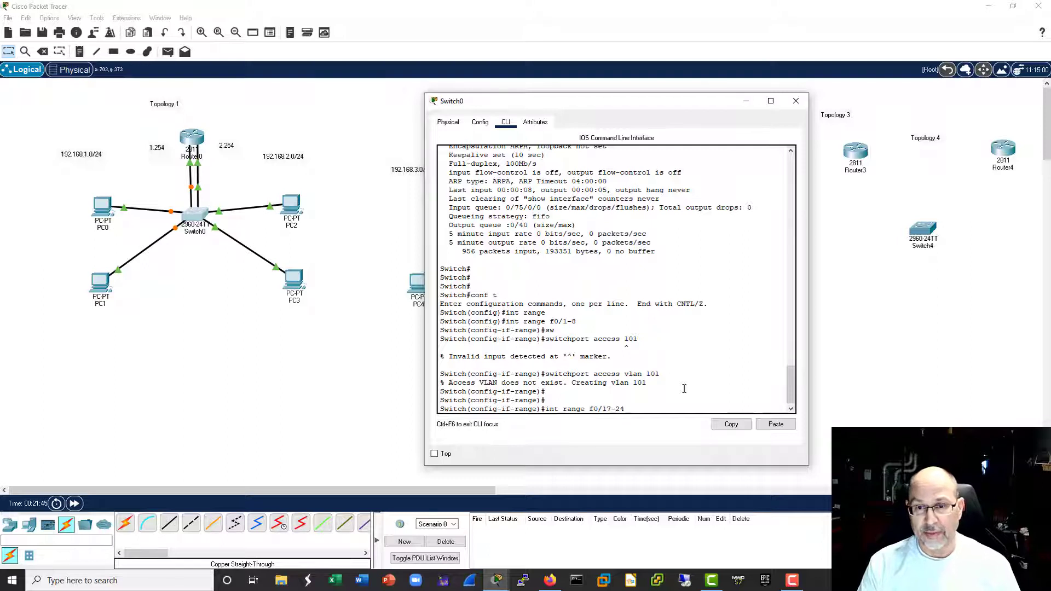
text(24)
key(Return)
Step: Assign ports f0/17-24 to VLAN 102 with switchport access vlan 102 and exit configuration mode
key(Up)
key(Up)
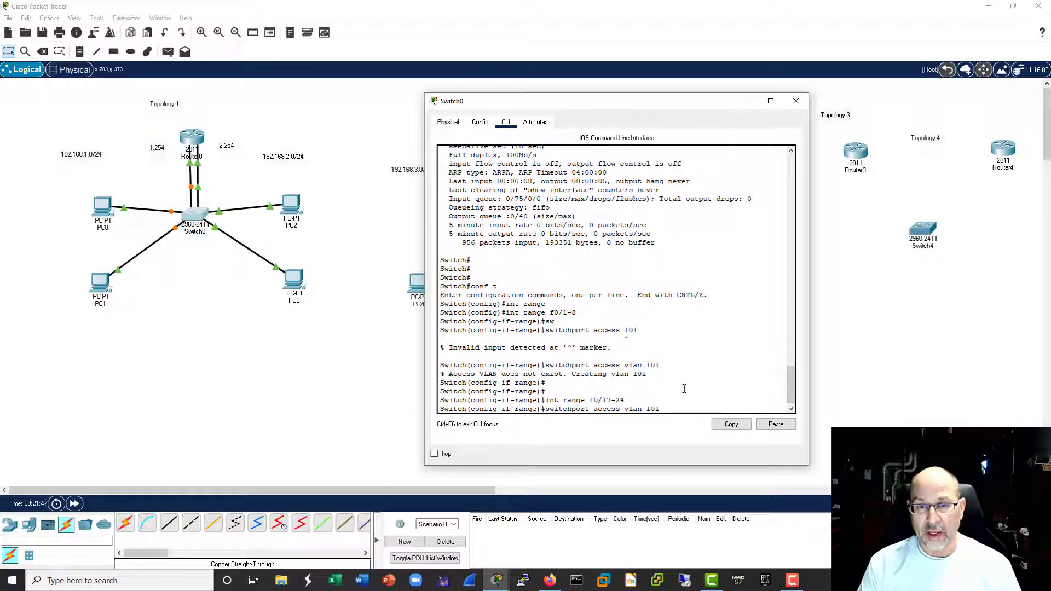
text(2)
key(Return)
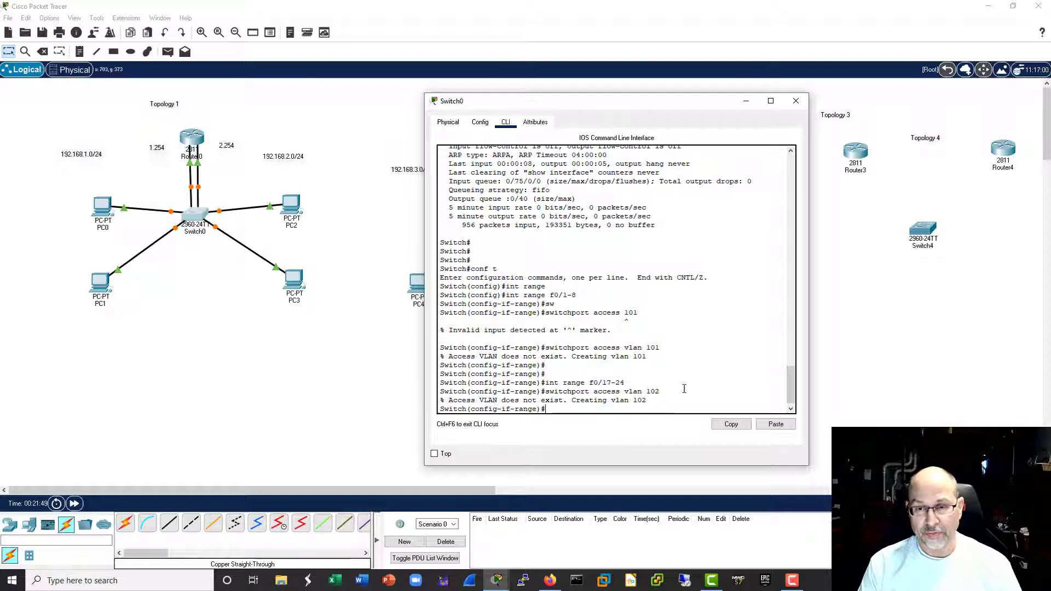
key(ctrl+z)
key(Return)
key(Return)
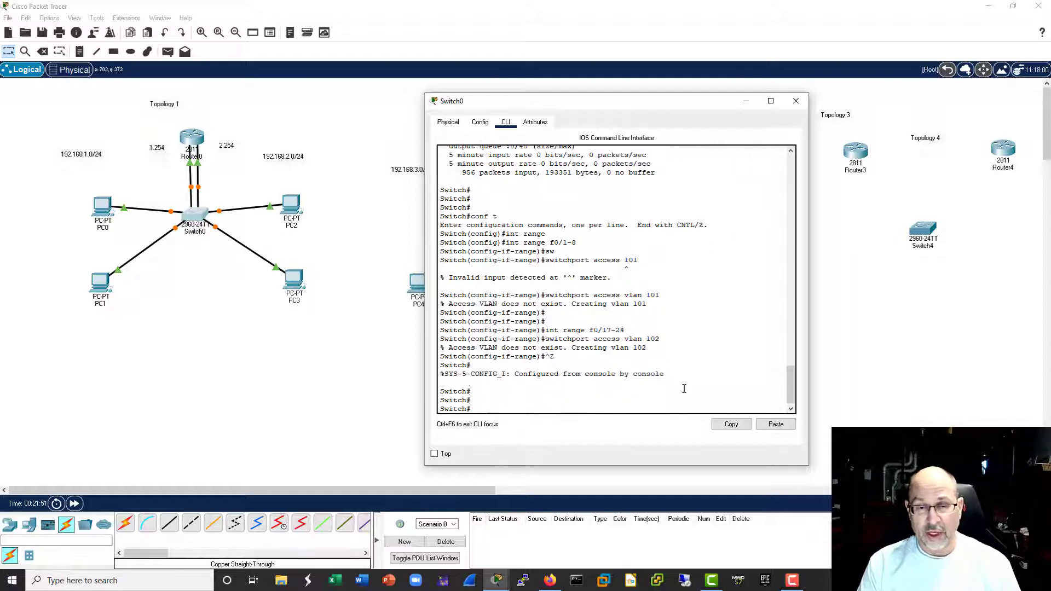
Step: Run sh vlan on Switch0, check which ports belong to VLANs 101 and 102, and close the switch window
text(sh )
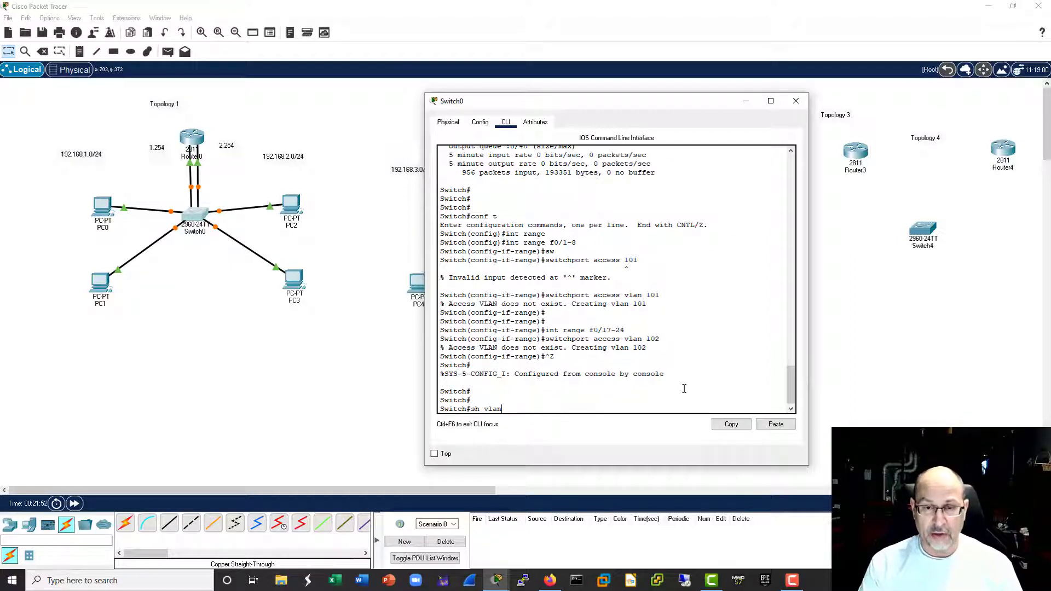
text(vlan)
key(Return)
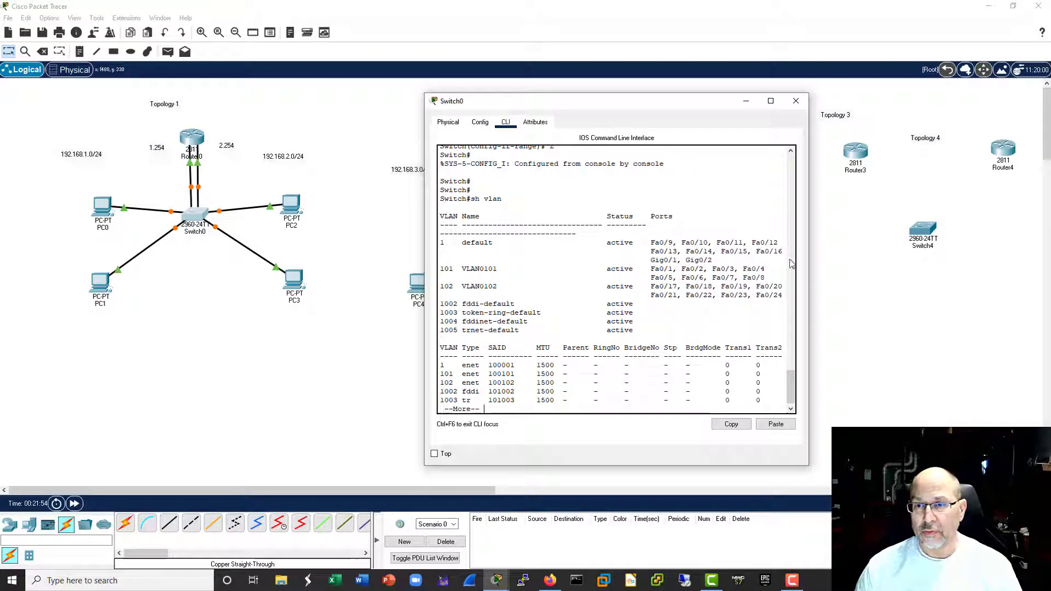
drag(812, 263, 941, 263)
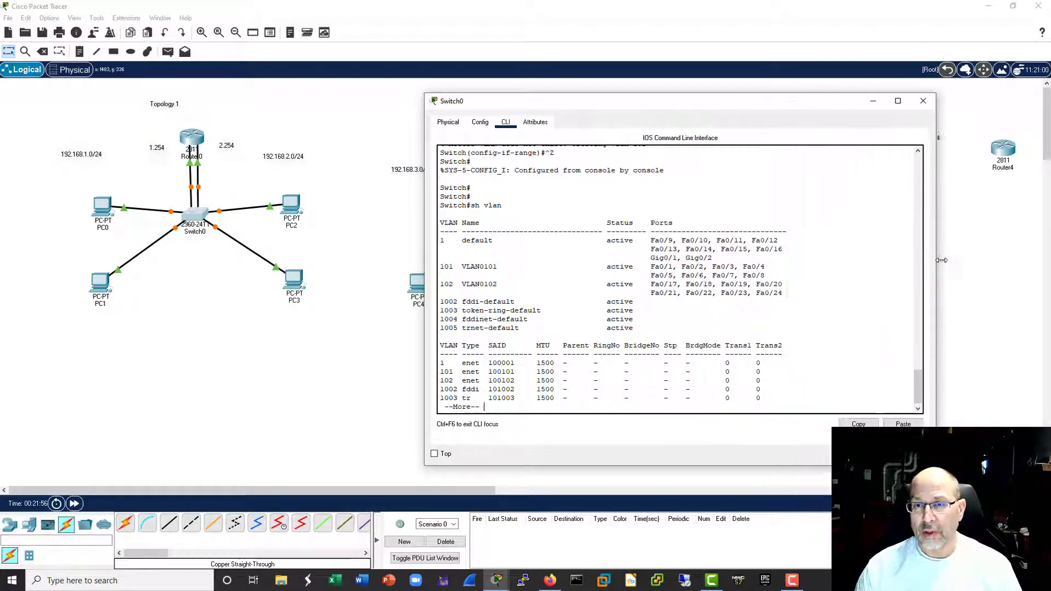
drag(785, 293, 440, 267)
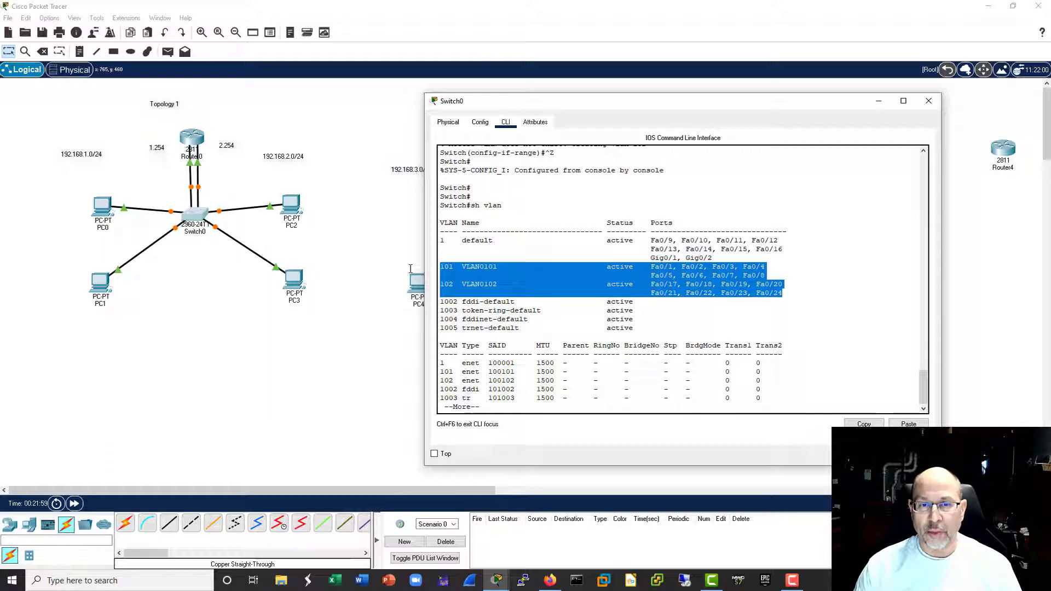
click(928, 101)
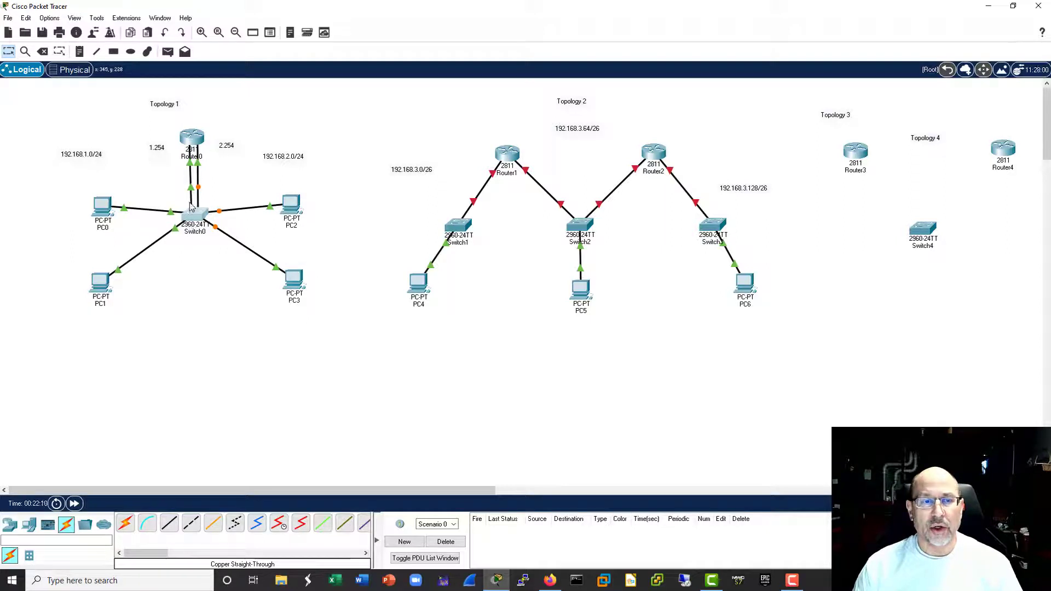
Step: Reopen Switch0's command line, review the ports listed for each VLAN, and close the switch window
mouse_move(197, 202)
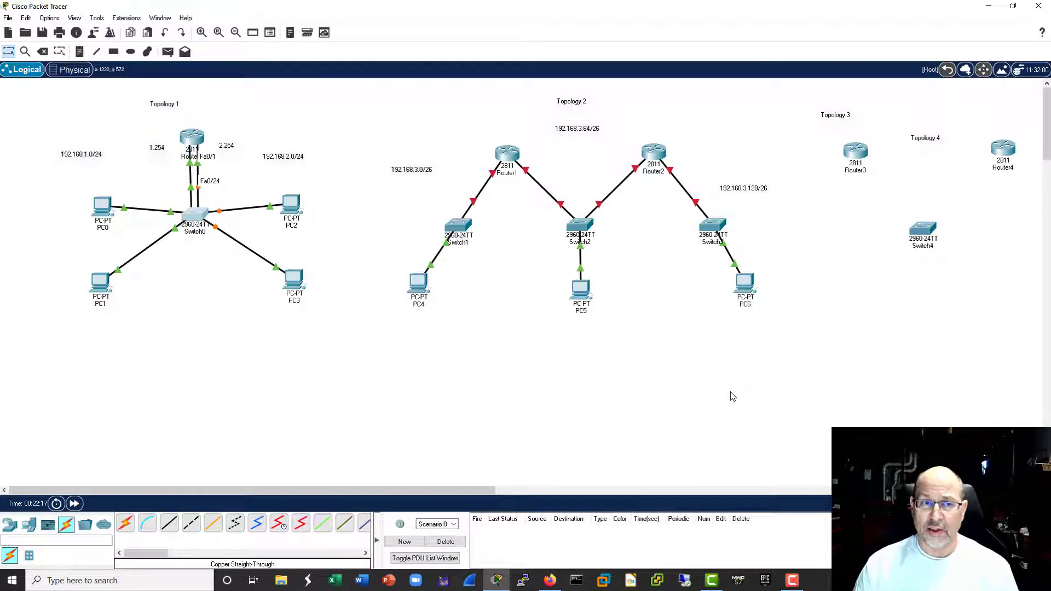
click(203, 217)
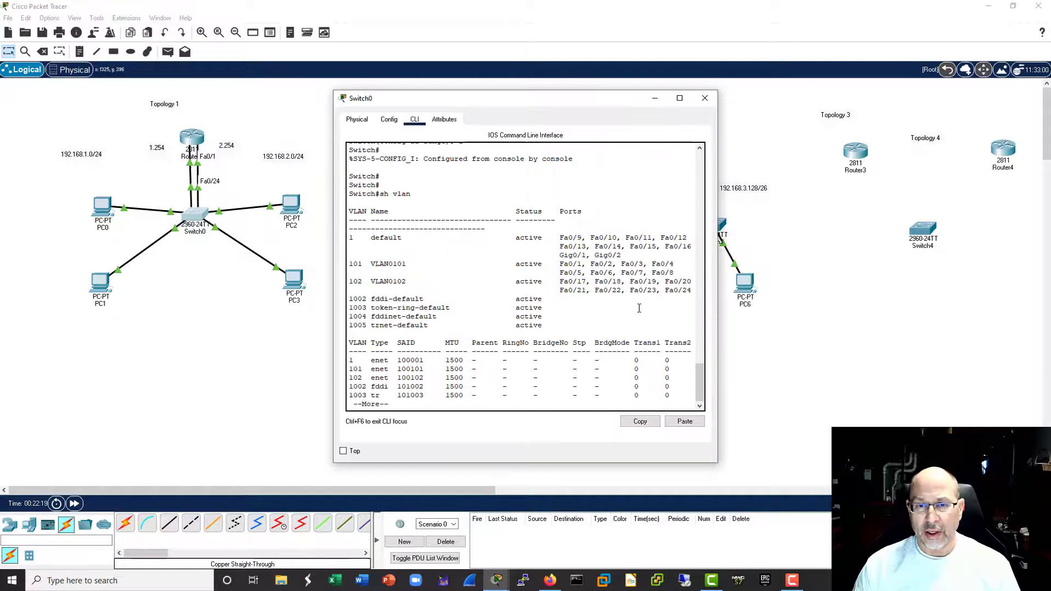
drag(634, 254, 350, 237)
click(704, 99)
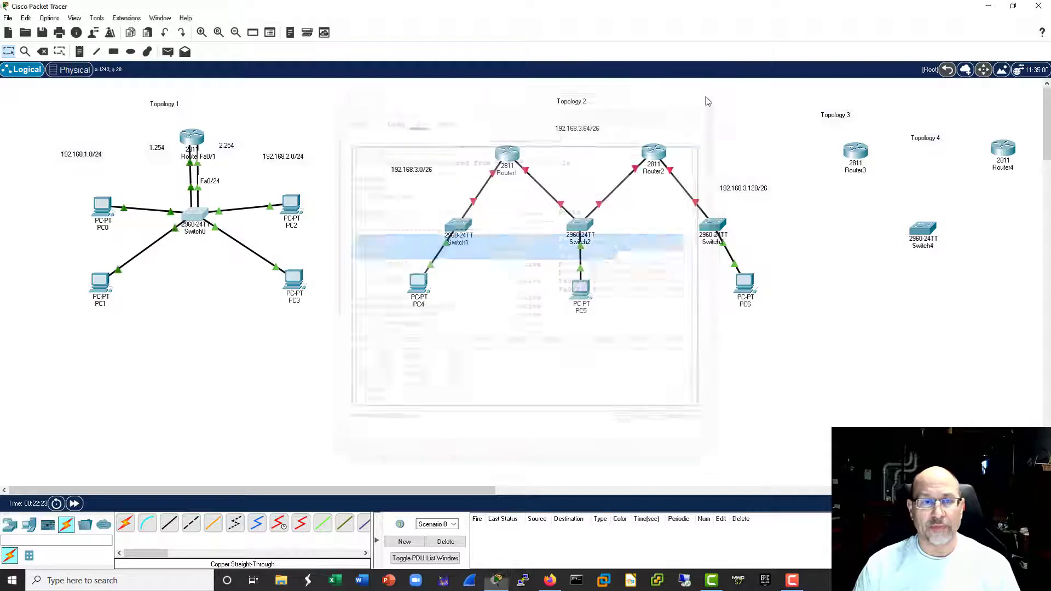
Step: Open PC0's command prompt, move its window clear of Topology 1, and ping the gateway 192.168.1.254
click(102, 207)
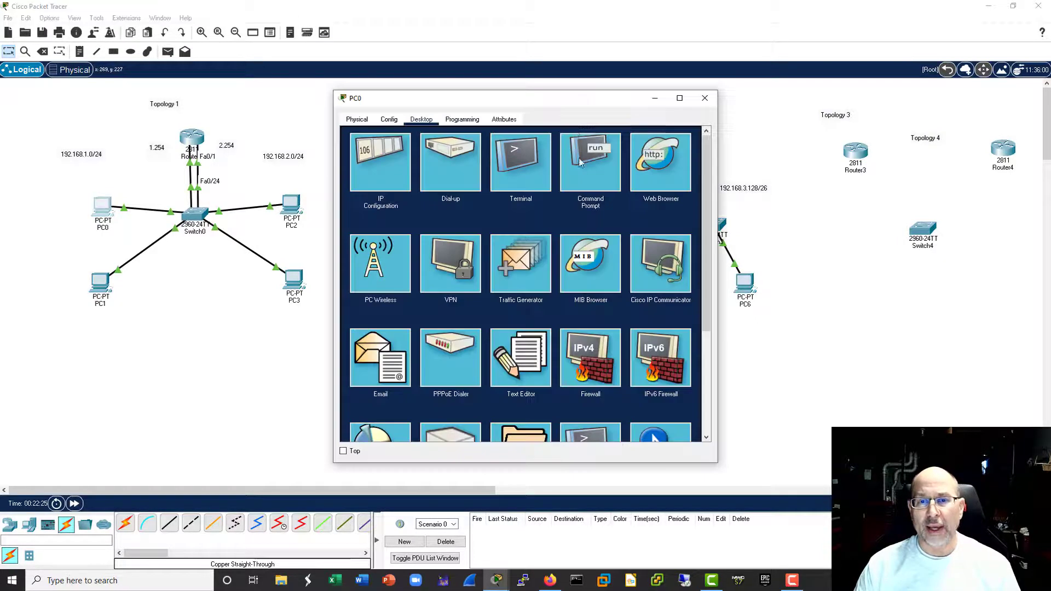
click(576, 135)
drag(576, 99, 690, 82)
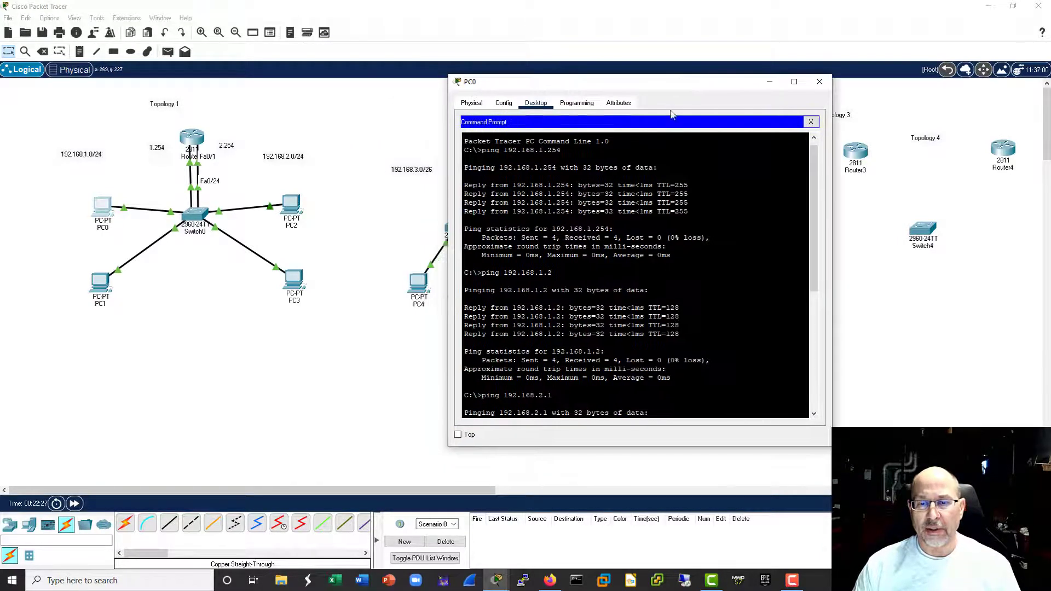
key(Return)
key(BackSpace)
key(BackSpace)
key(BackSpace)
text(1.2)
key(Return)
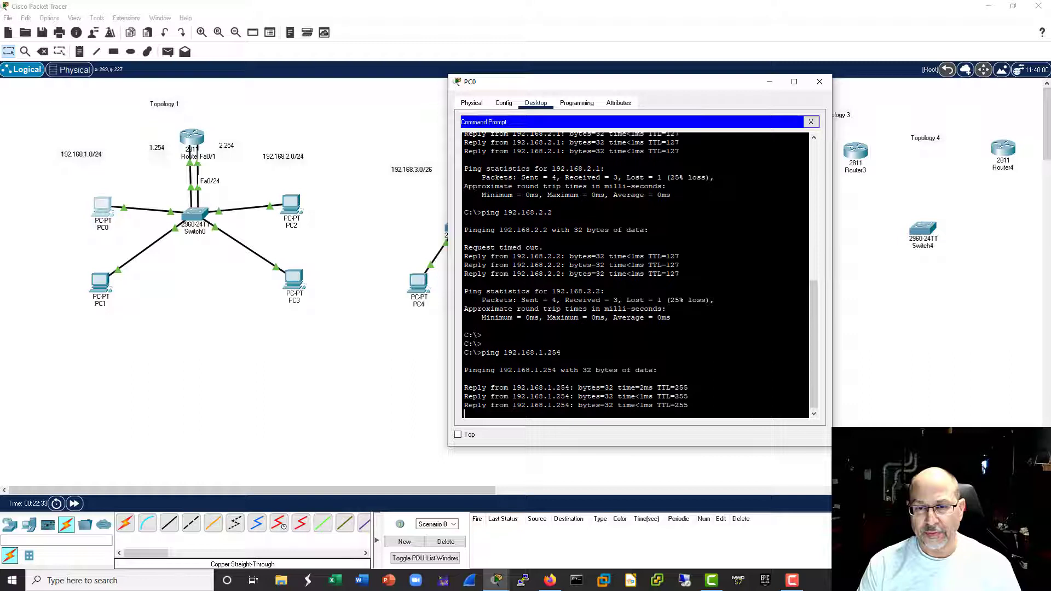
Step: Recall the previous ping and edit it to ping -n 2 192.168.2.1, then run it from PC0
key(Up)
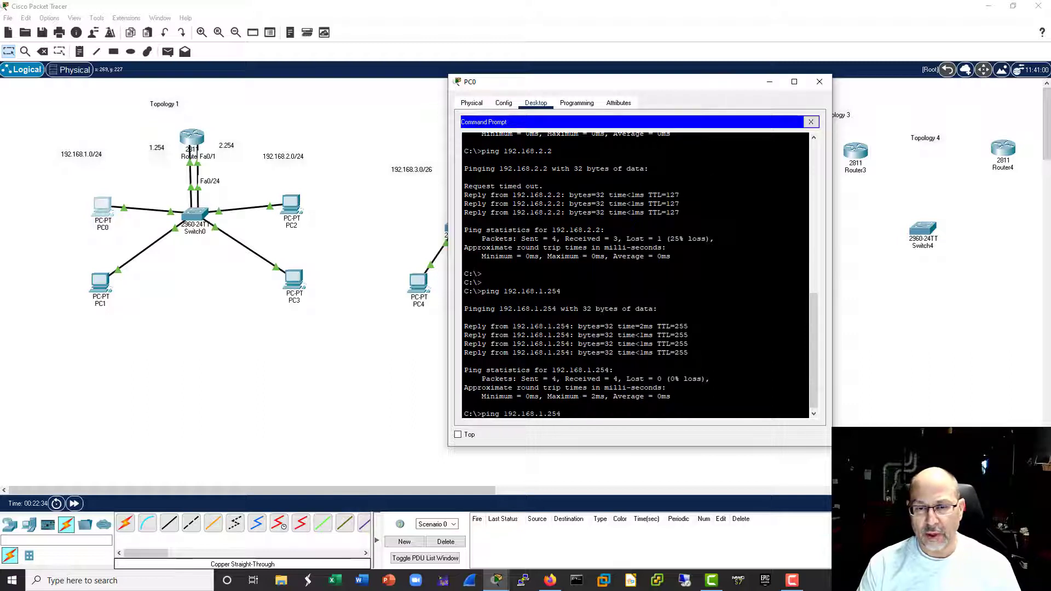
key(Left)
key(Left)
key(Left)
key(Left)
key(Left)
key(Left)
key(Left)
key(Left)
key(Left)
key(Left)
key(Left)
key(Left)
key(Left)
text(-n 2)
key(Right)
key(Right)
key(Right)
key(Right)
key(BackSpace)
key(BackSpace)
key(BackSpace)
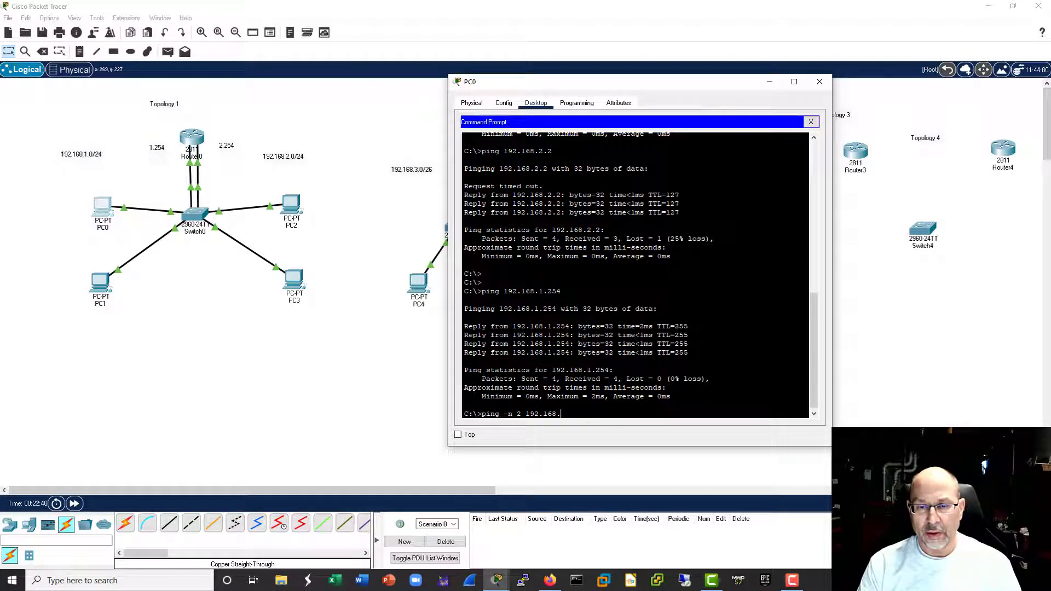
text(2.1)
key(Return)
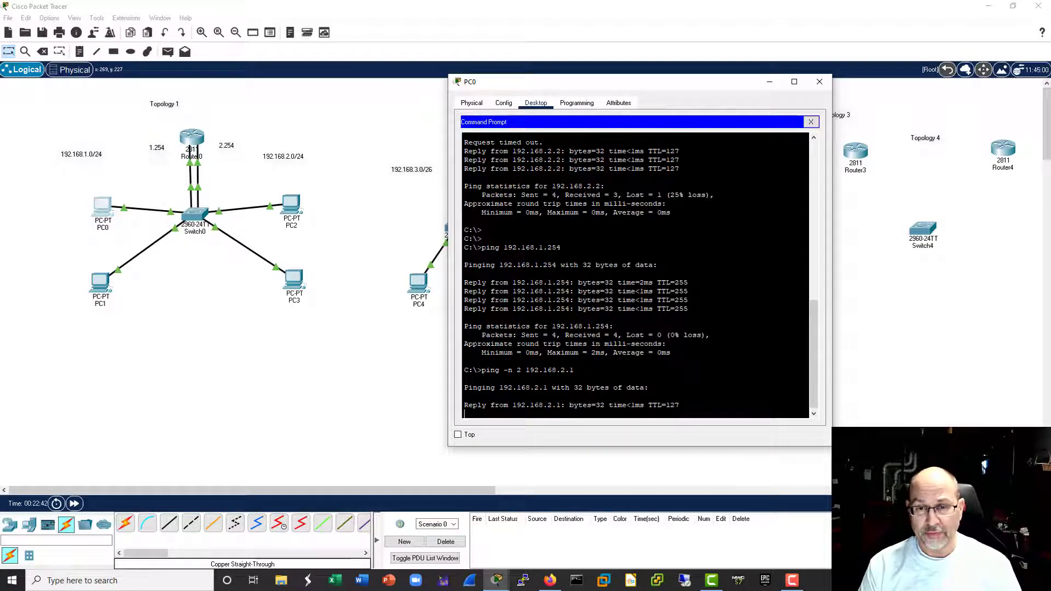
Step: Run ping -n 2 192.168.2.2 from PC0 and close the PC window
key(Up)
key(BackSpace)
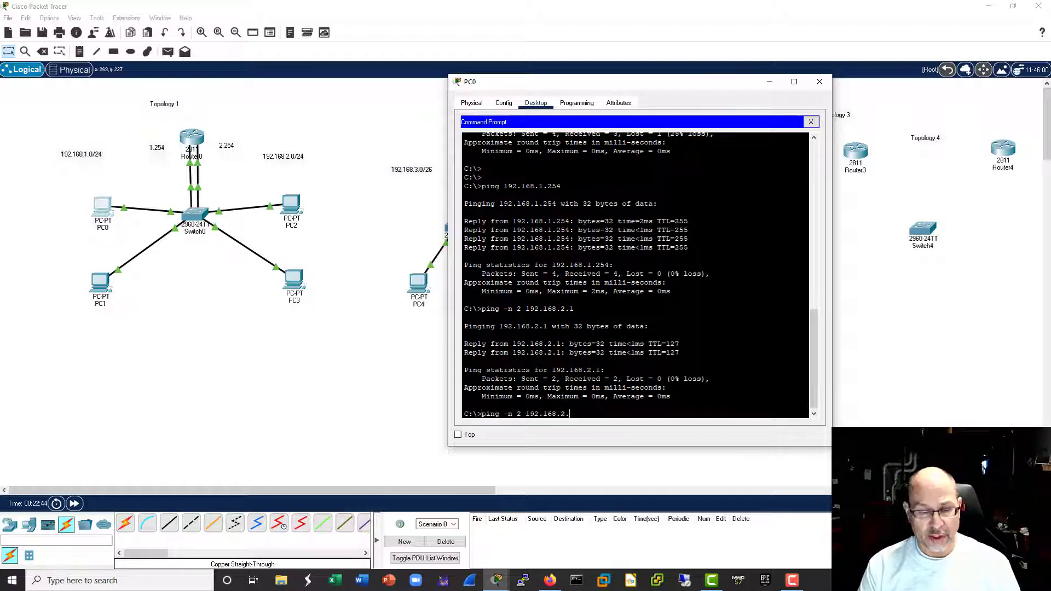
text(2)
key(Return)
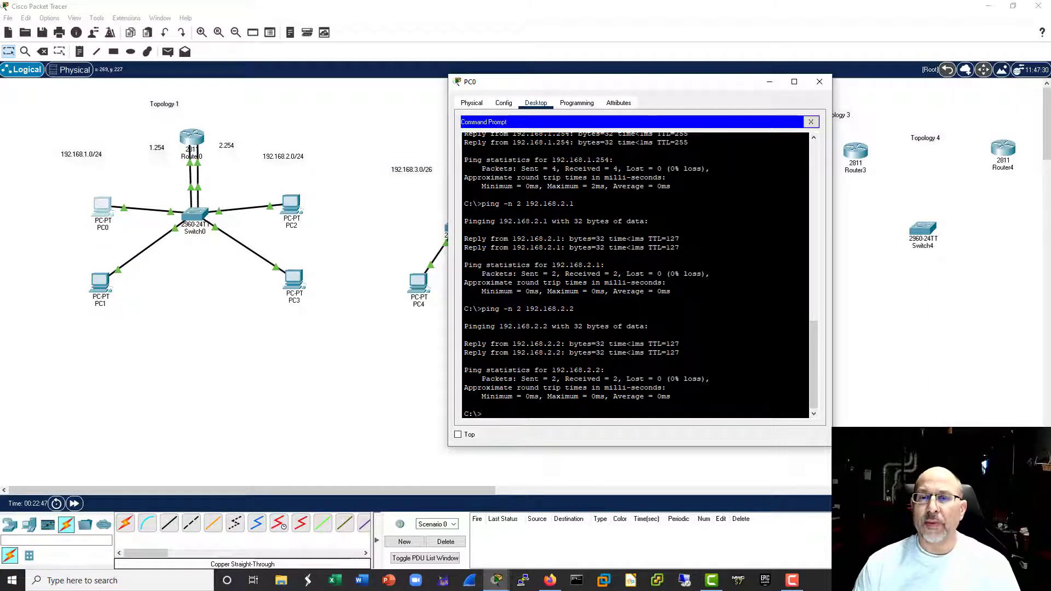
click(819, 82)
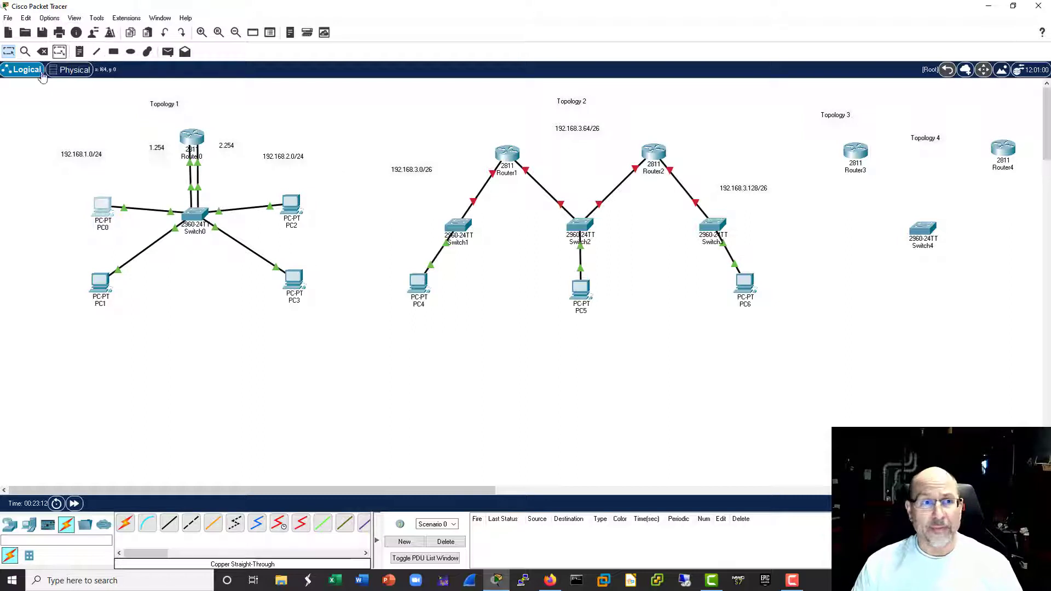
Step: Place a text note below Topology 1 reading "Each vlan = network"
click(80, 51)
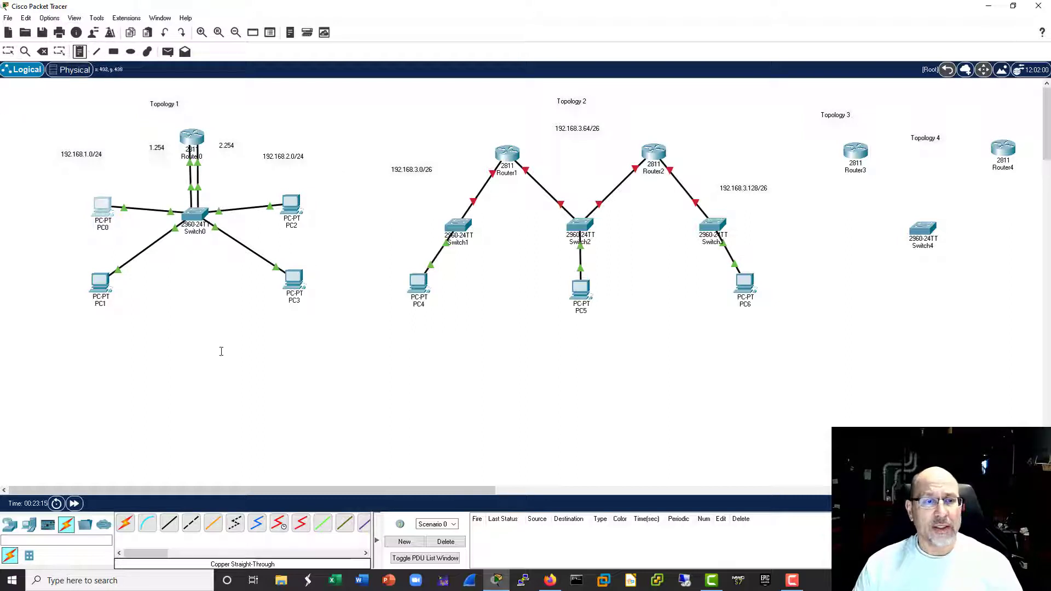
click(133, 321)
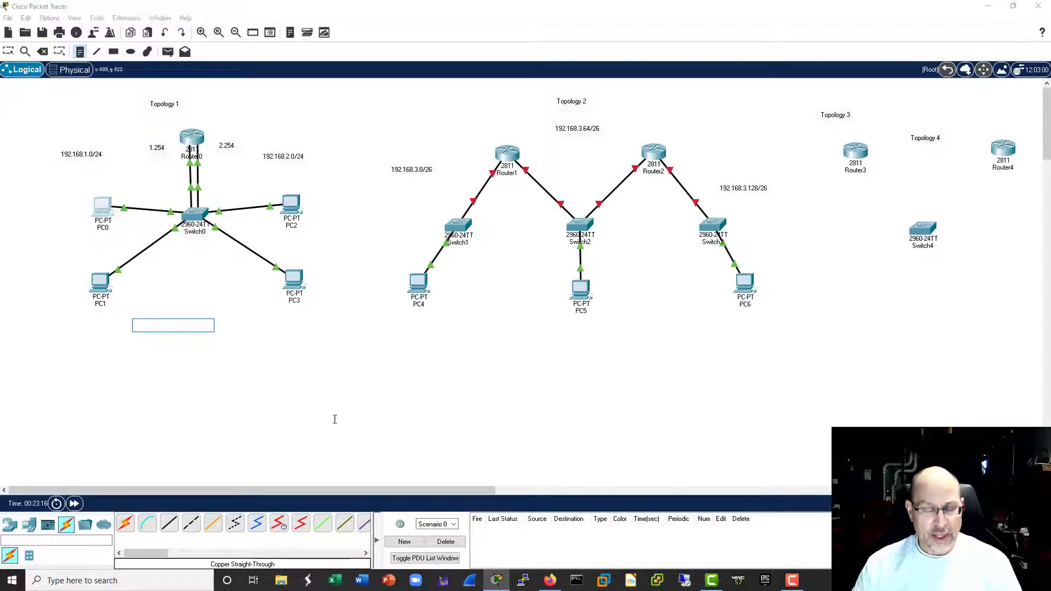
text(Each vlan)
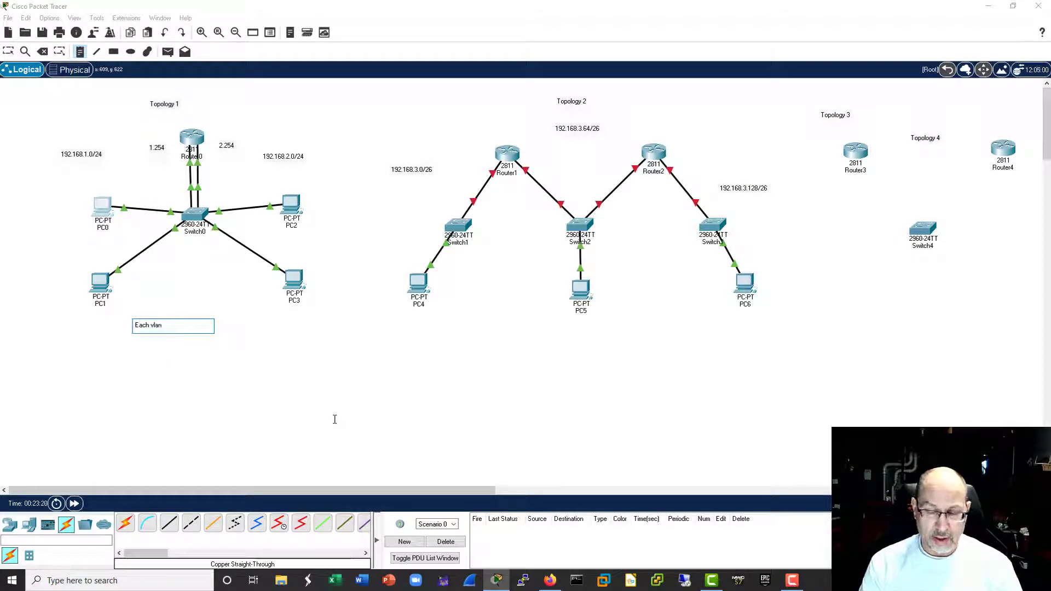
text(  = network)
click(354, 409)
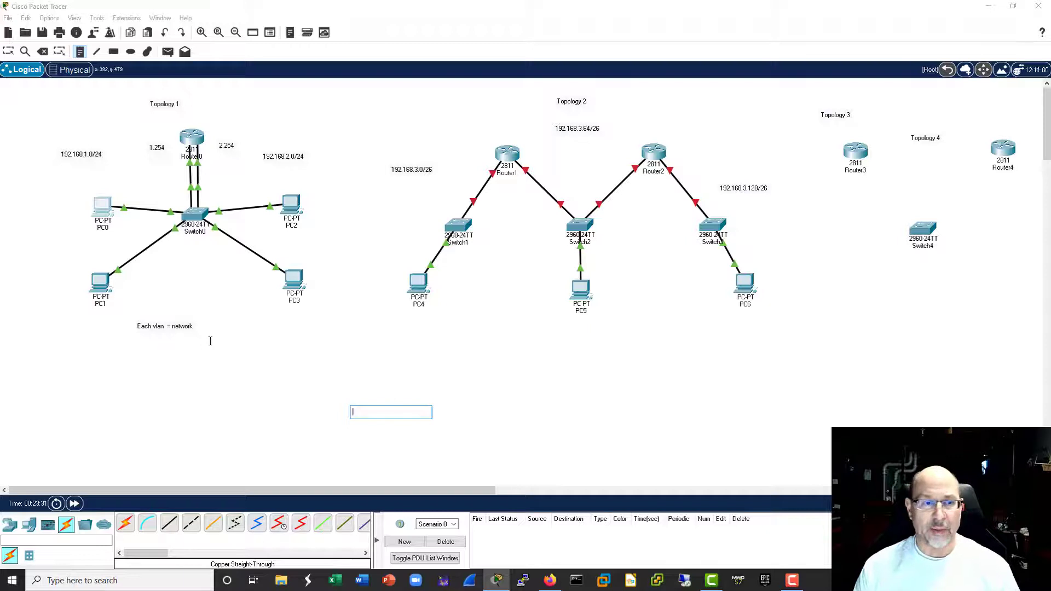
click(180, 324)
click(192, 325)
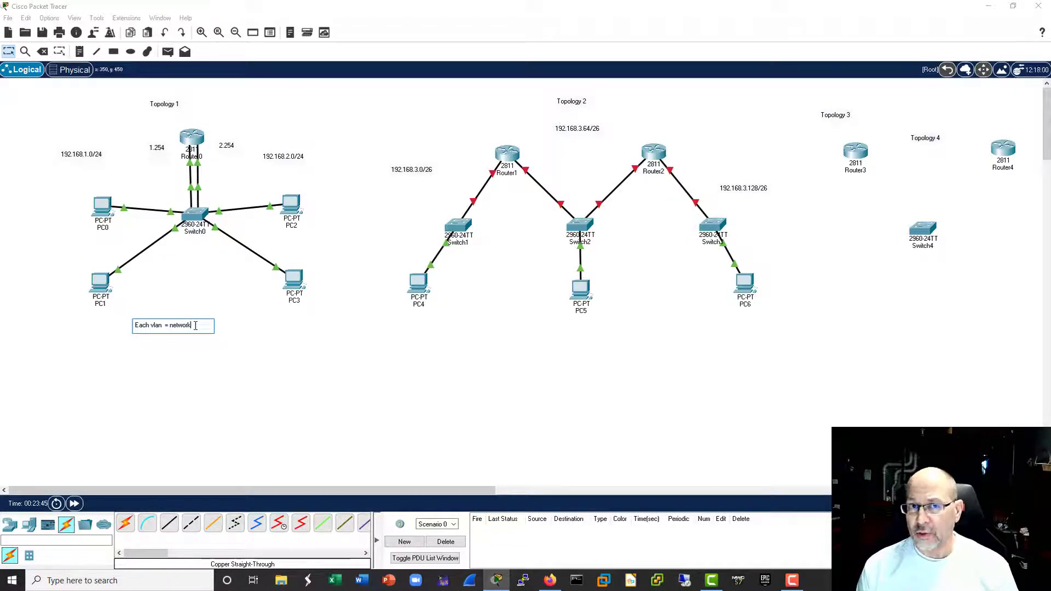
click(220, 327)
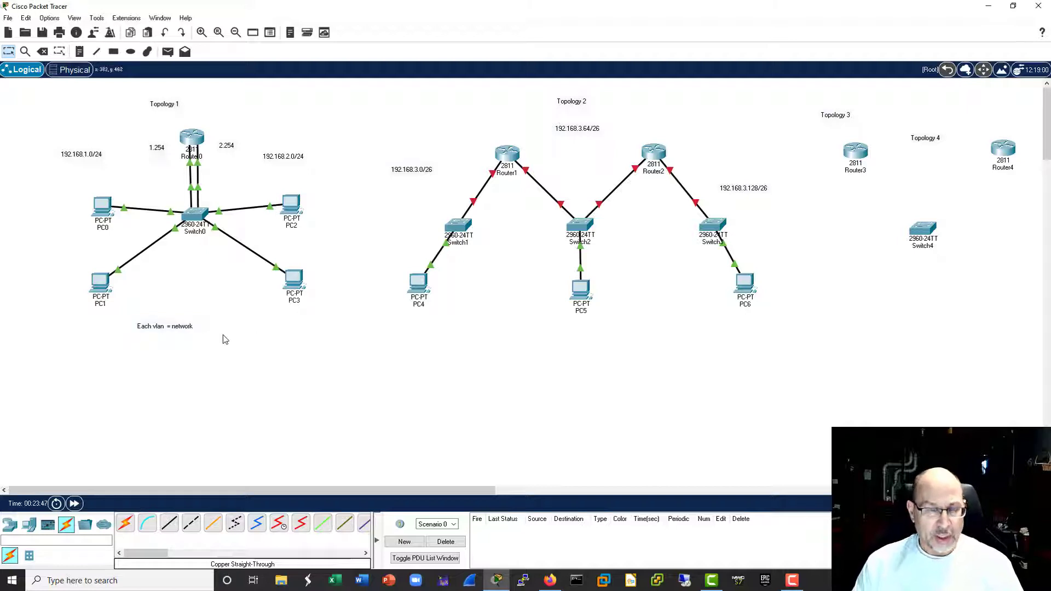
Step: Select all of Topology 1 with its labels and move it farther away from Topology 2, slightly upward
drag(35, 86, 359, 372)
drag(175, 213, 131, 210)
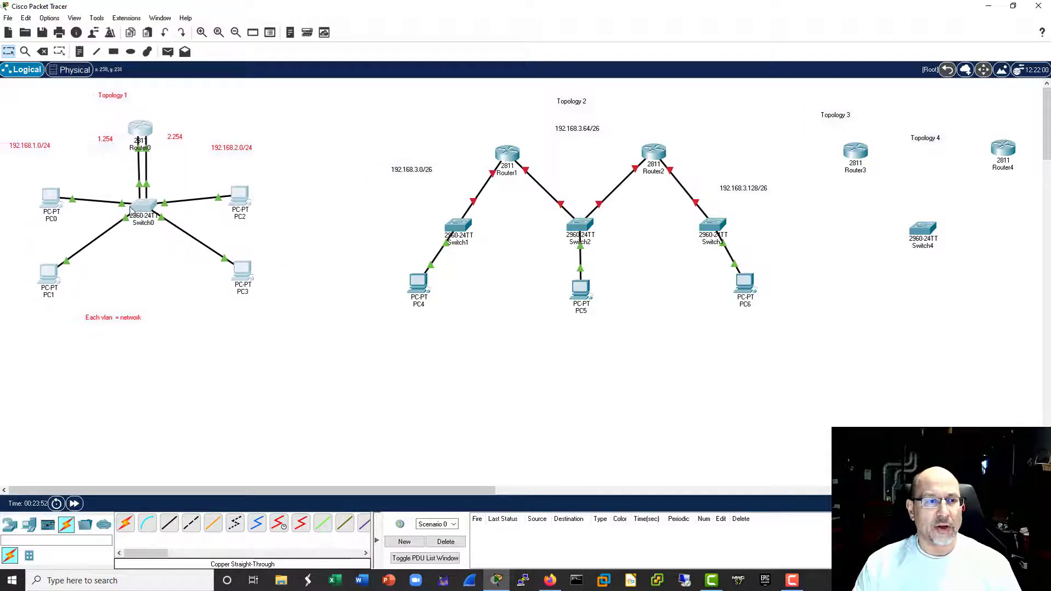
click(93, 180)
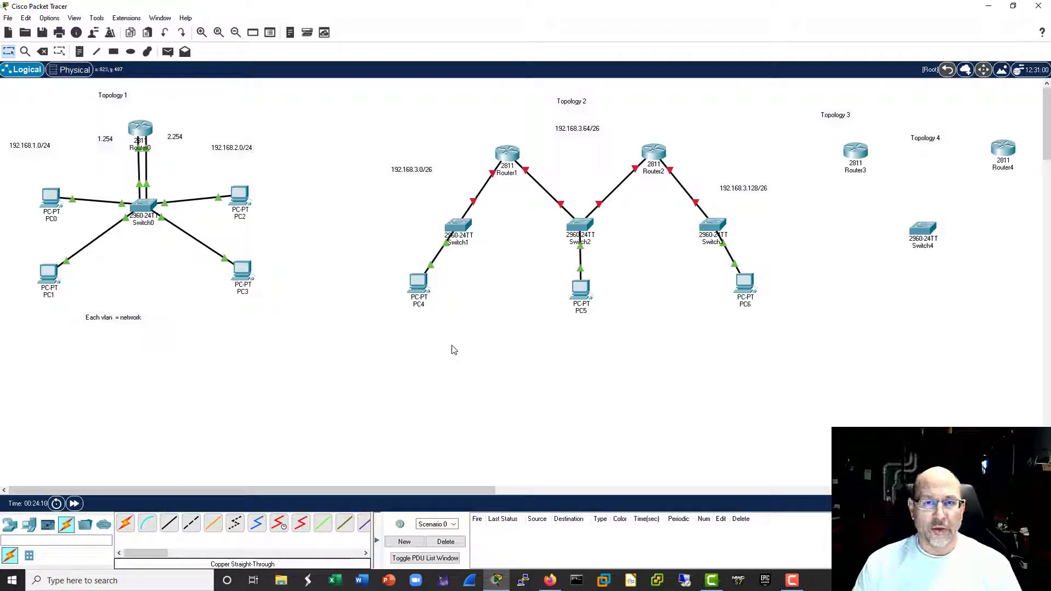
Step: Nudge Switch1 slightly upward and shift the 192.168.3.0/26 label slightly toward Router1 in Topology 2
drag(456, 230, 457, 226)
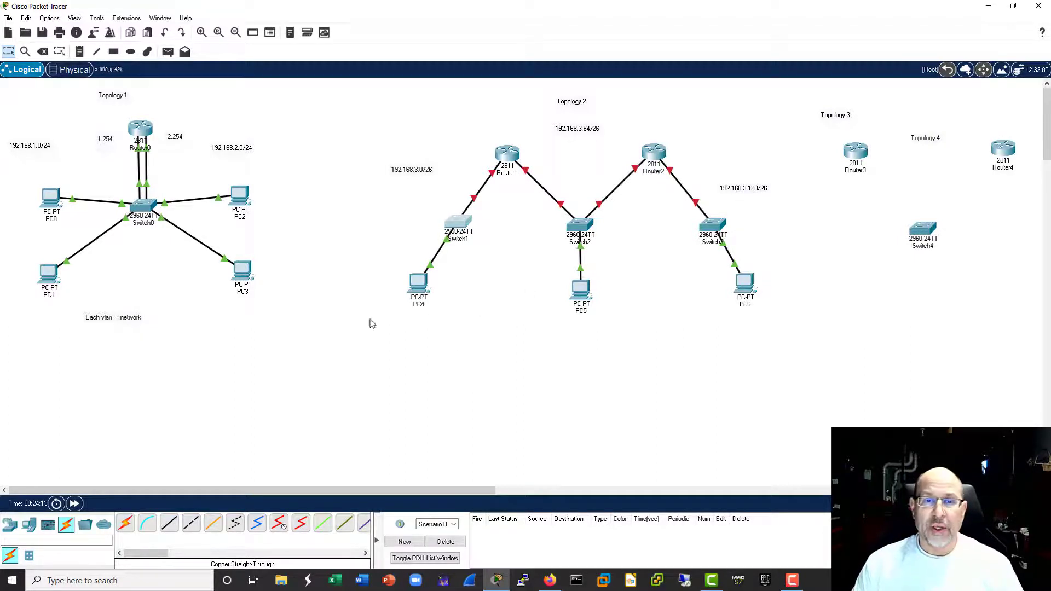
drag(429, 175, 433, 177)
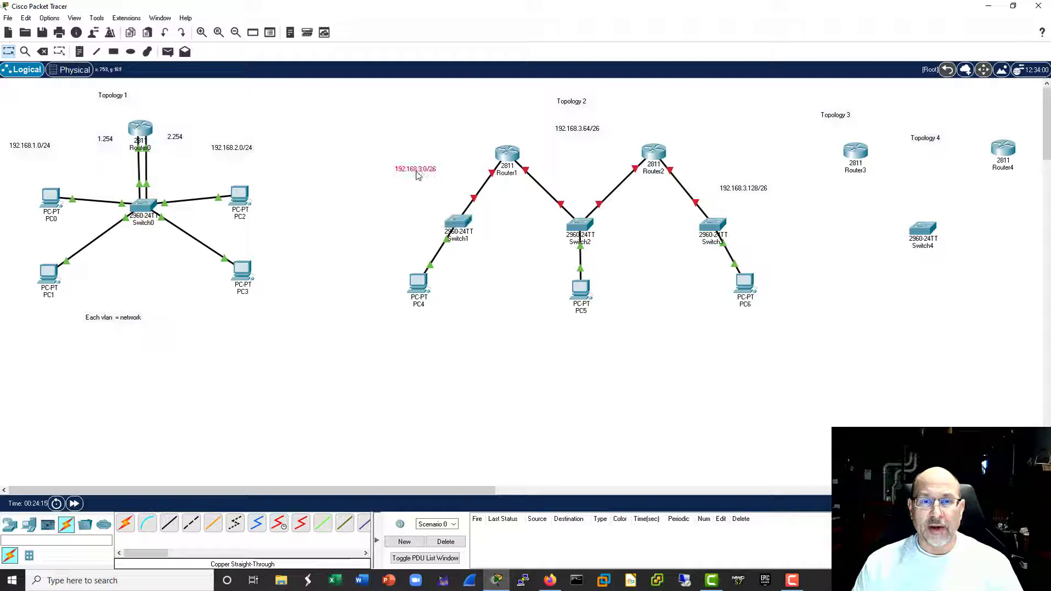
click(446, 143)
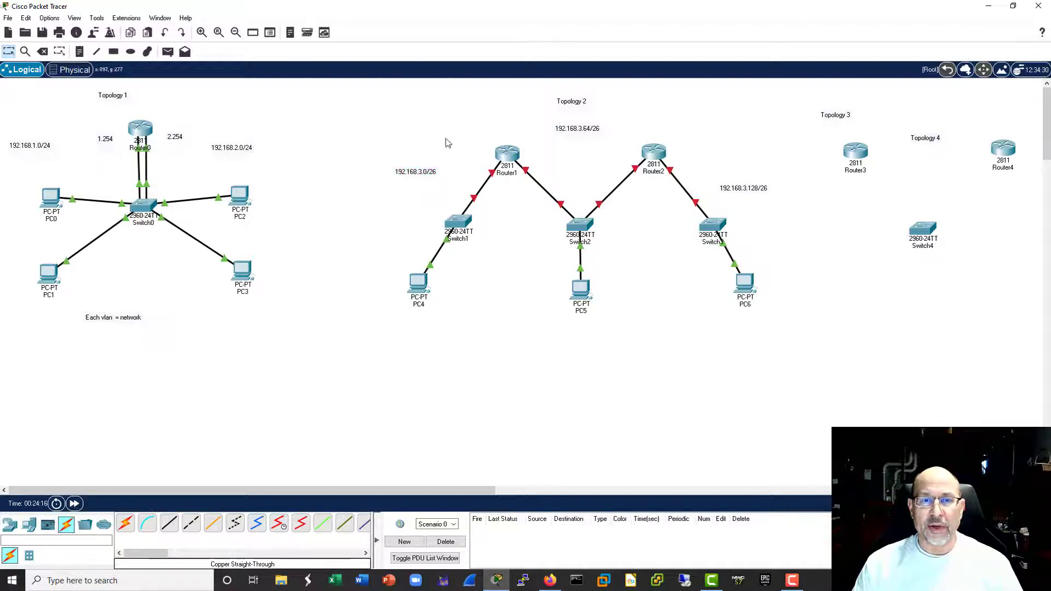
Step: Place a subnet note above the 192.168.3.0/26 label in Topology 2, with the first line "192.168.3.0/26 0-63"
click(79, 51)
click(391, 100)
text(192.168.3.0/26)
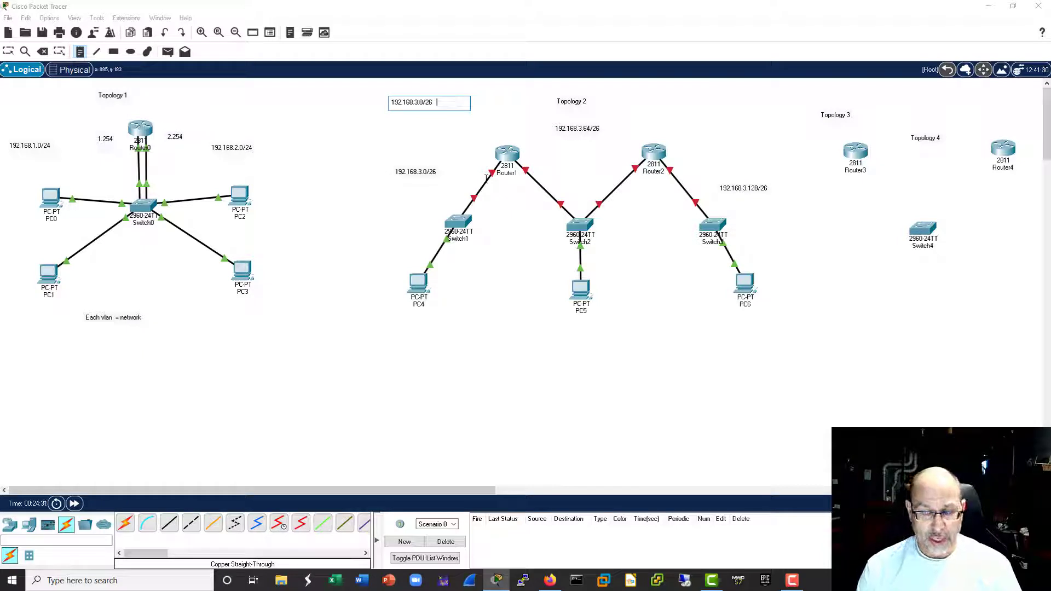
text(0)
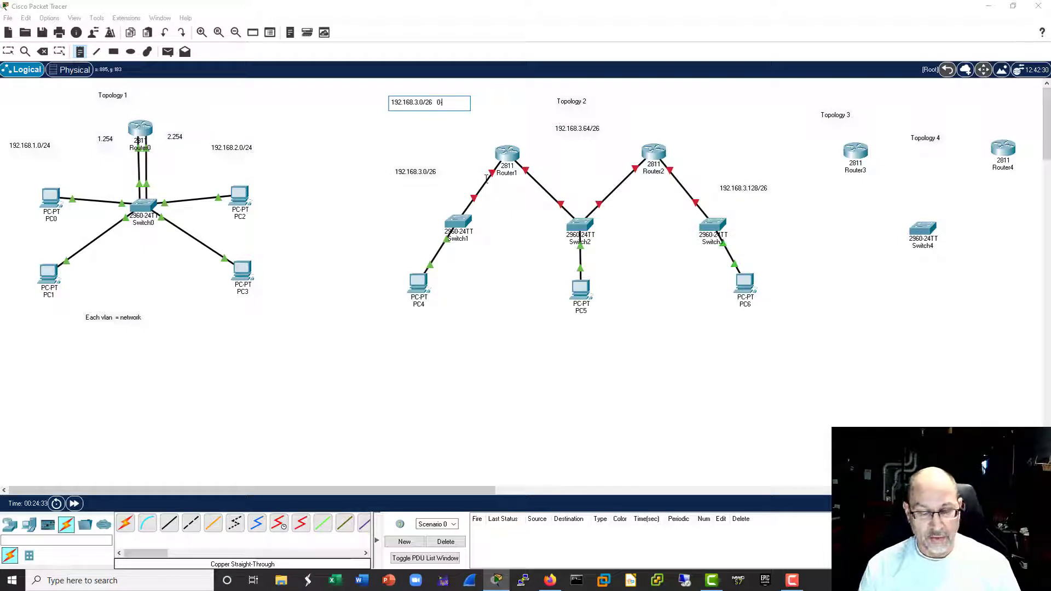
text(-63)
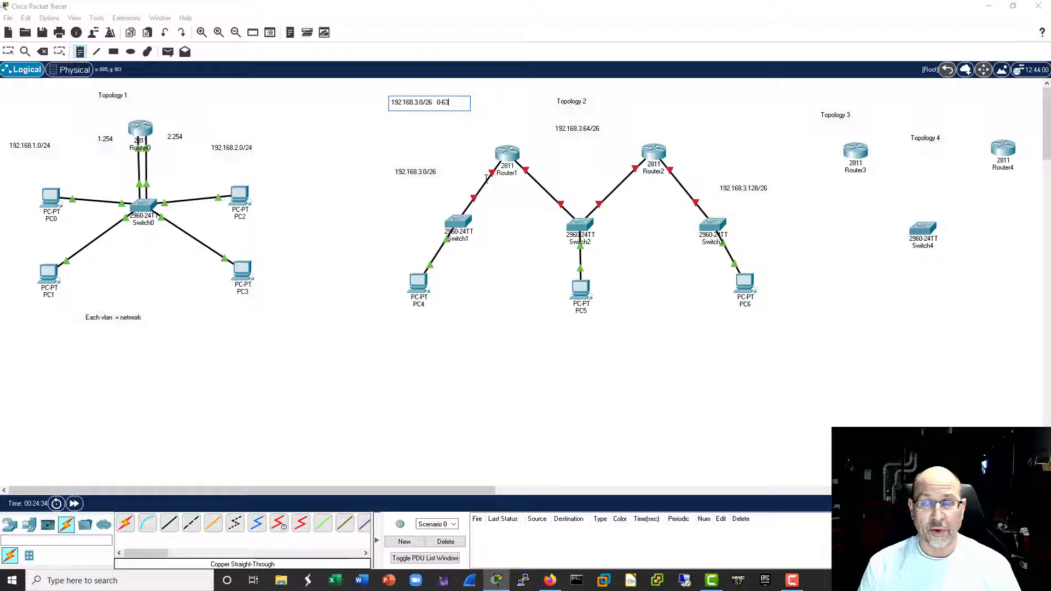
Step: Add a second line to the subnet note reading "192.168.3.64/26 64-127"
key(Return)
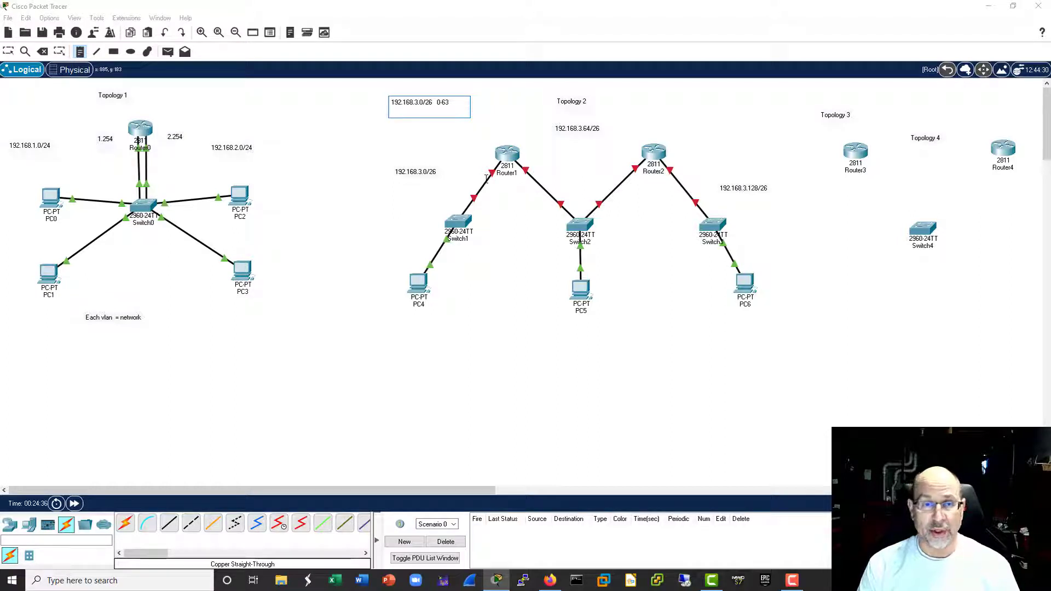
text(102)
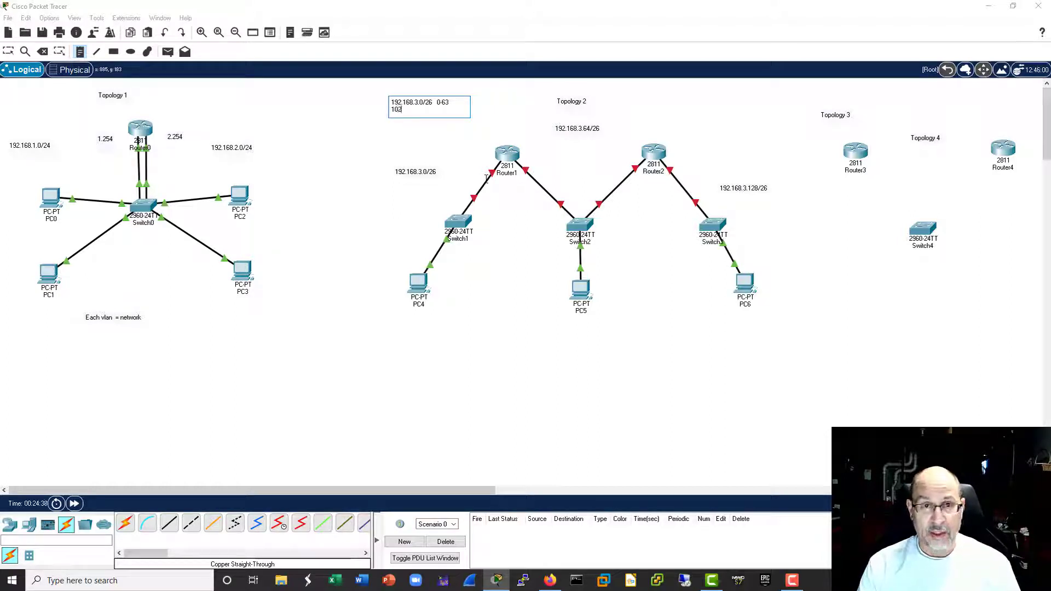
text(.168.)
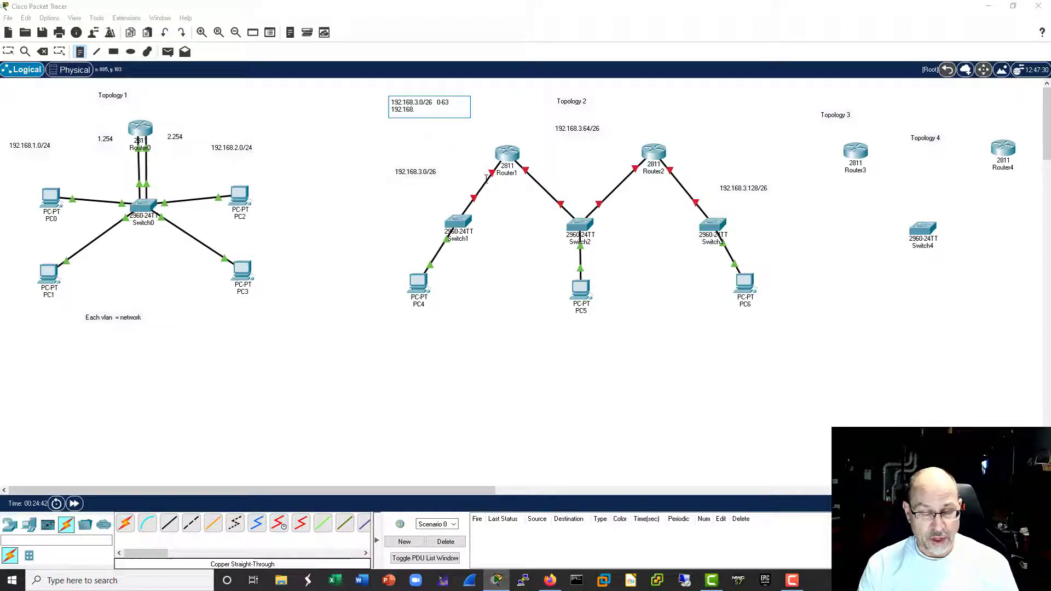
text(3.62)
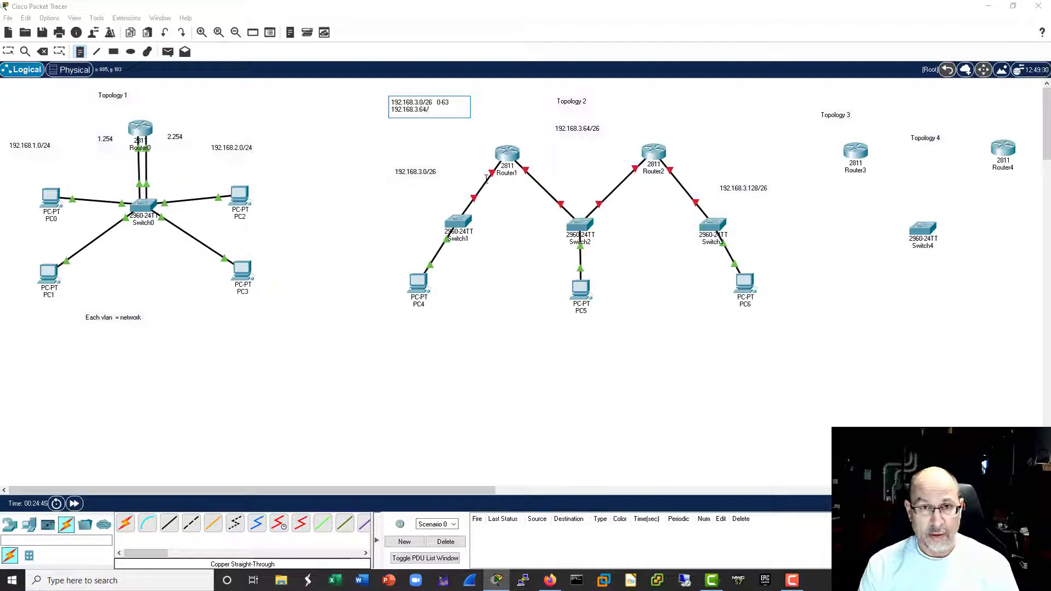
text(/26 64-127)
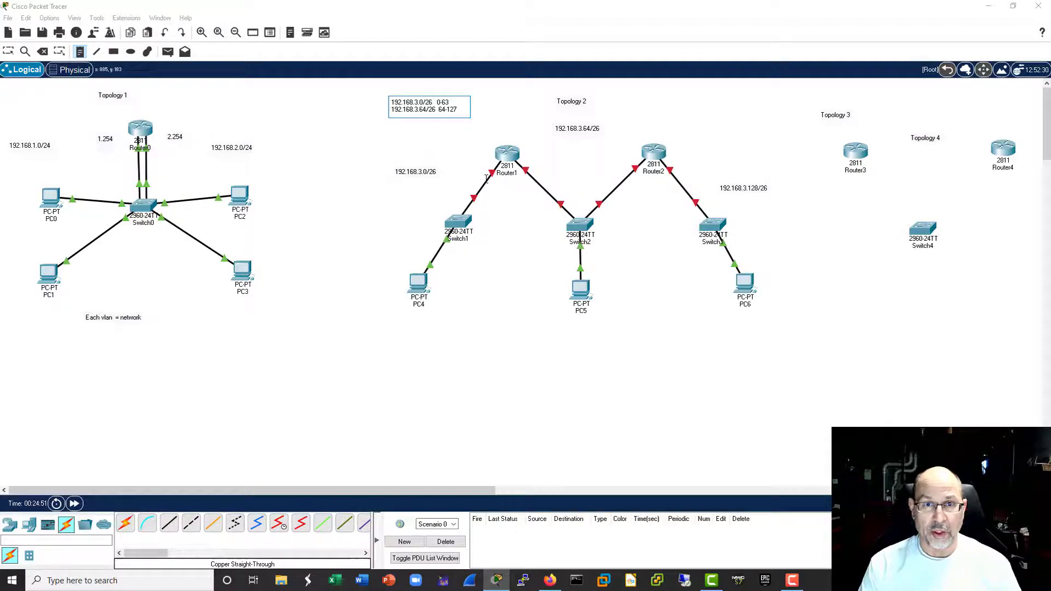
Step: Add a third line to the subnet note reading "192.168.3.128/26 128-191"
key(Return)
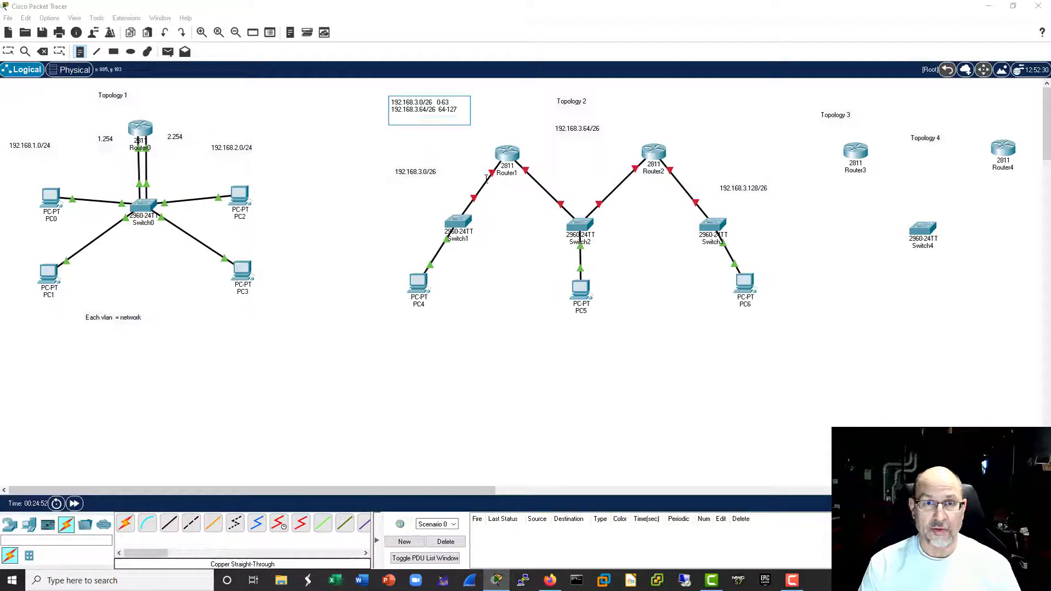
text(192)
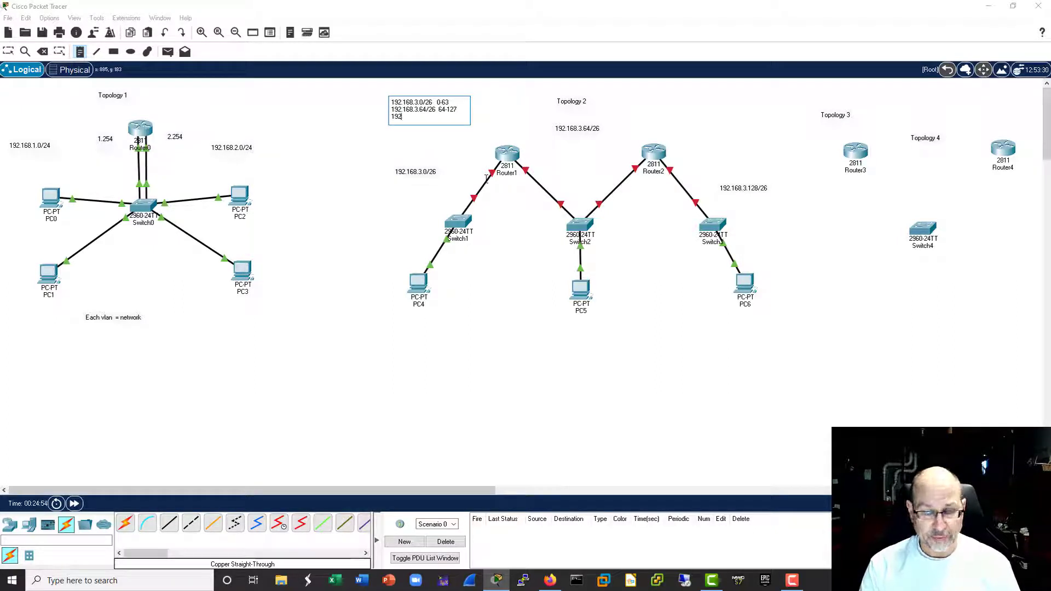
text(.168.3.128/26)
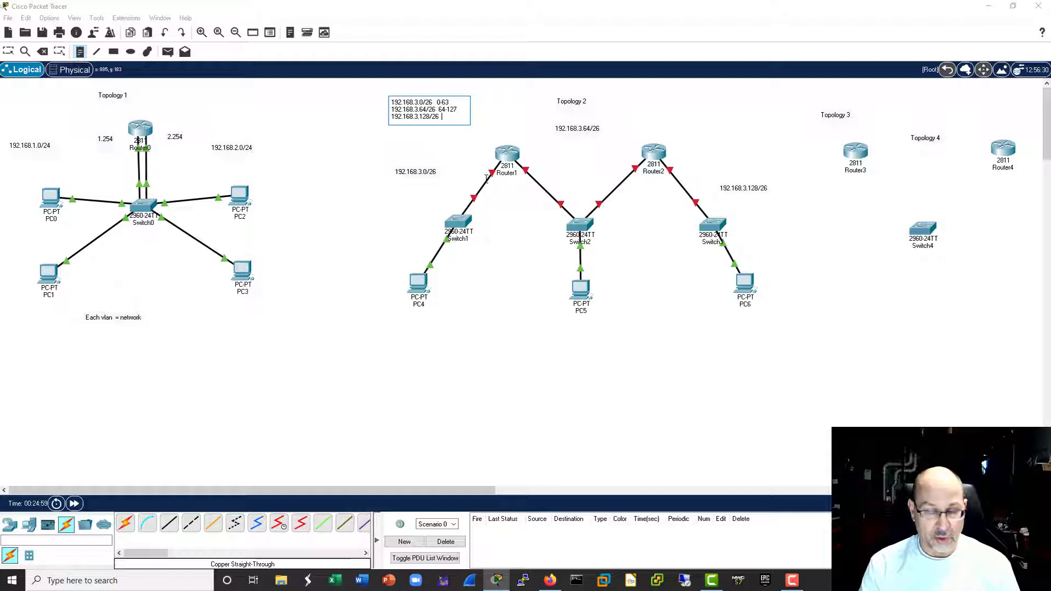
text( 128-191)
Step: Add a fourth line to the subnet note reading "192.168.3.192/26 192-255" and finish the note
key(Return)
text(192.168.3)
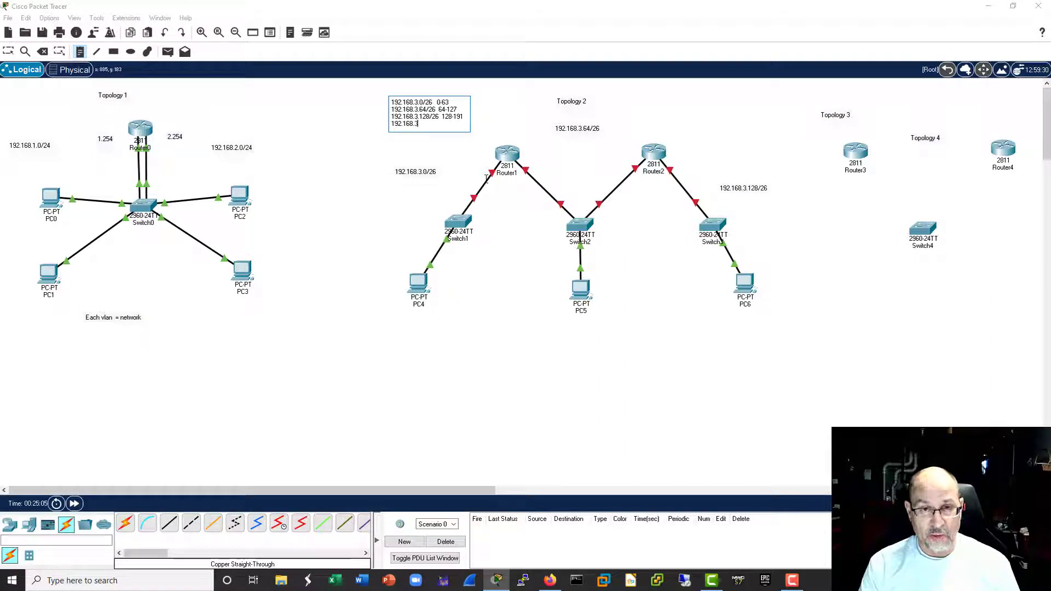
text(.192/)
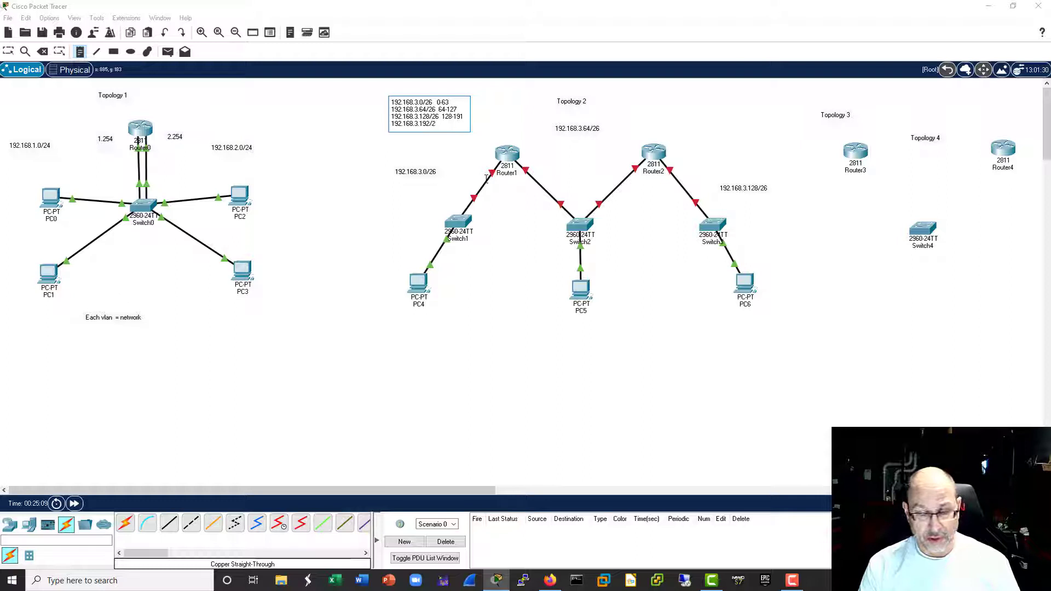
text(26 192-)
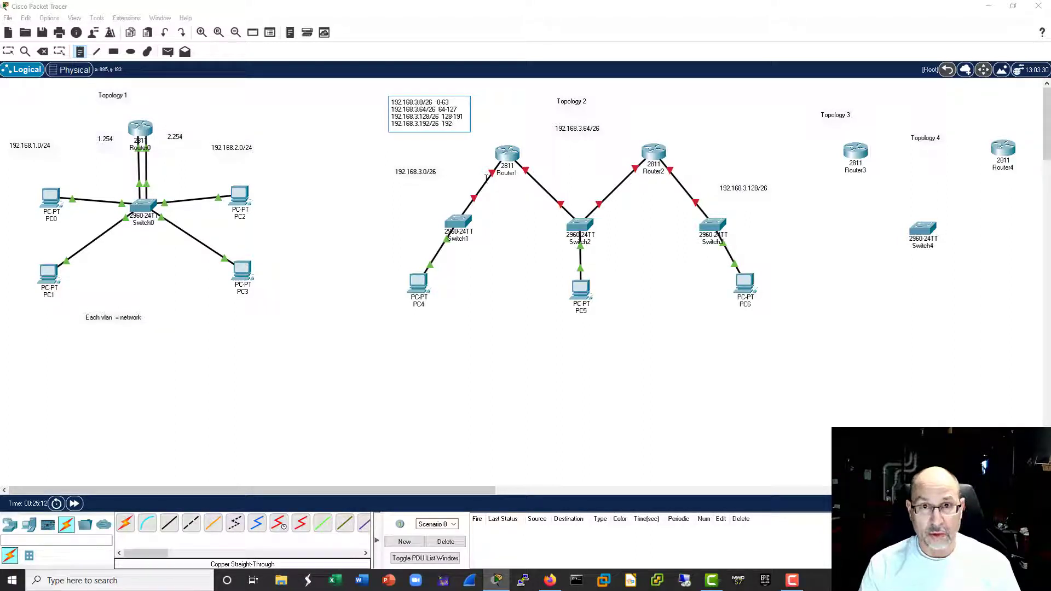
text(255)
click(507, 123)
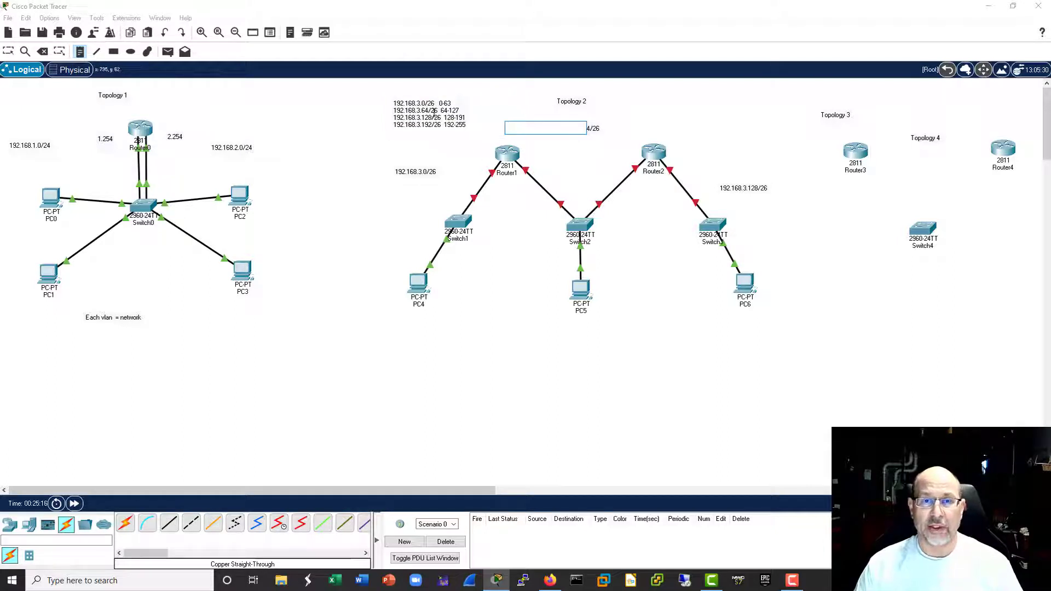
key(Escape)
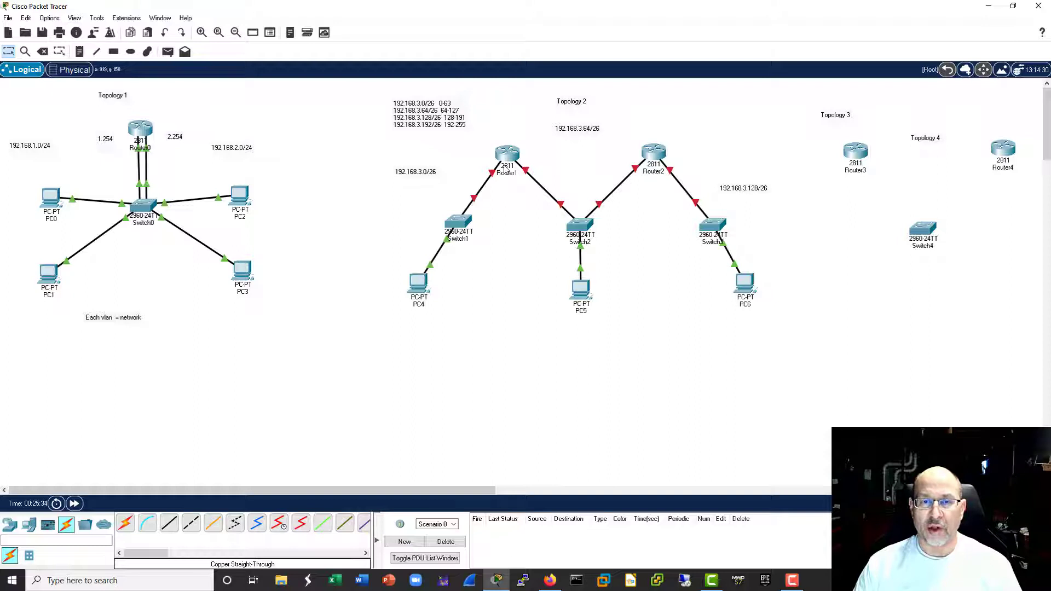
Step: Give PC4's FastEthernet0 the static IPv4 address 192.168.3.1 with subnet mask 255.255.255.192
click(420, 284)
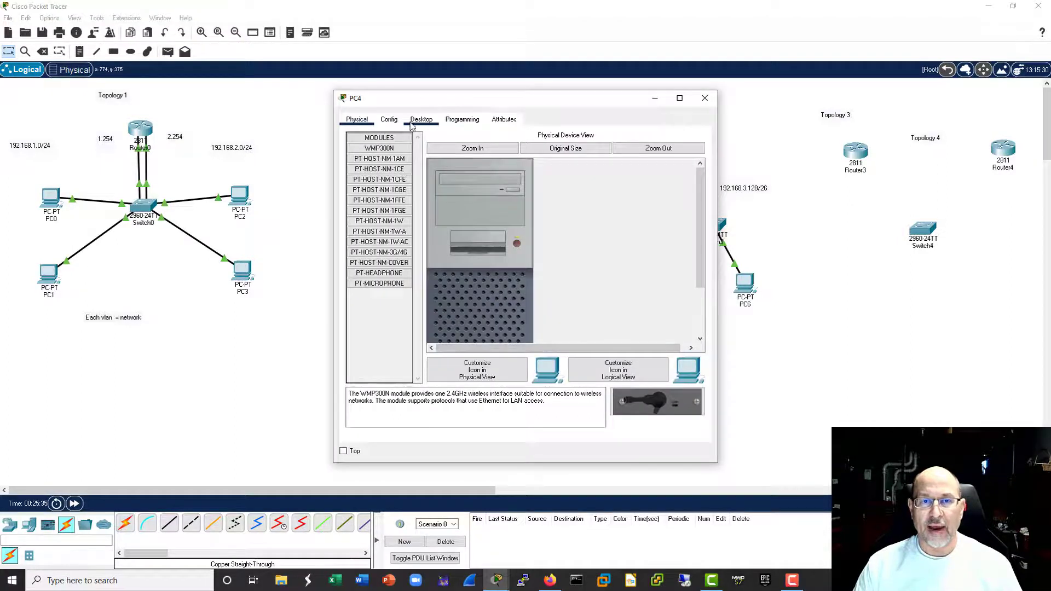
click(388, 119)
drag(484, 106, 720, 96)
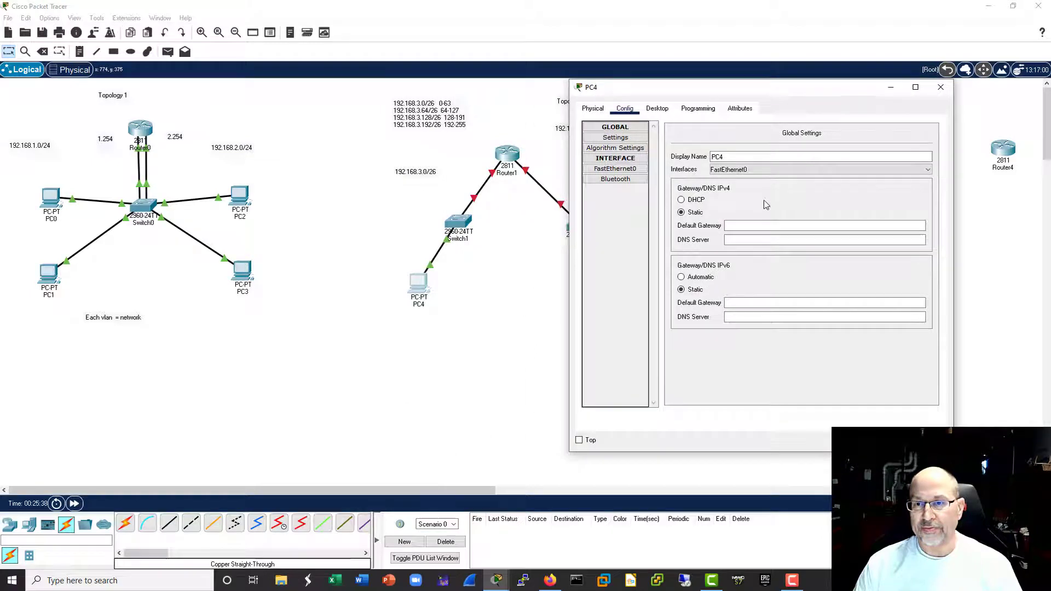
click(613, 169)
click(831, 218)
text(192.168.3.1)
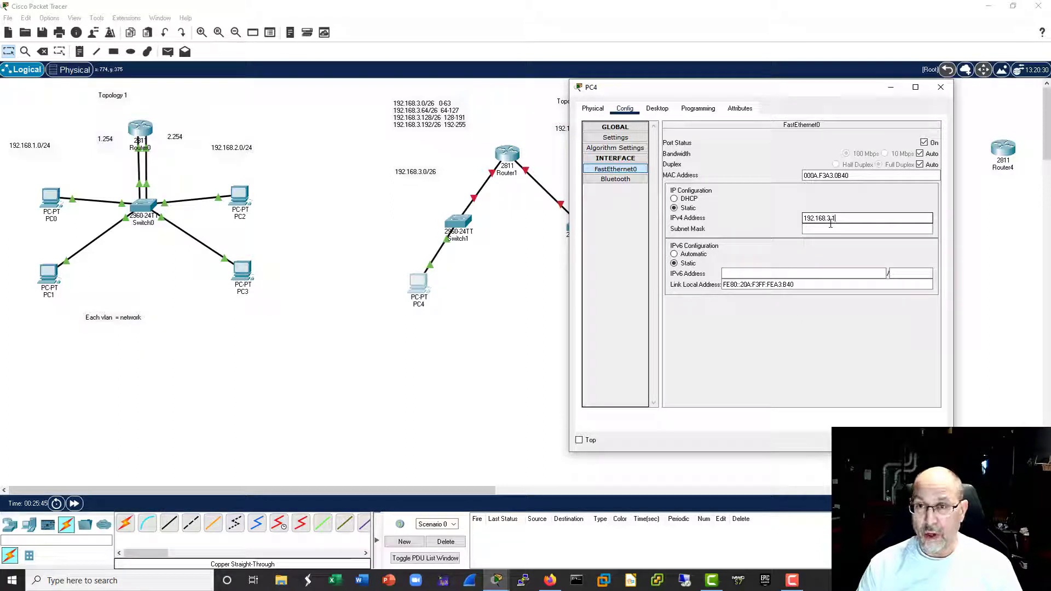
key(BackSpace)
text(1)
key(Tab)
key(End)
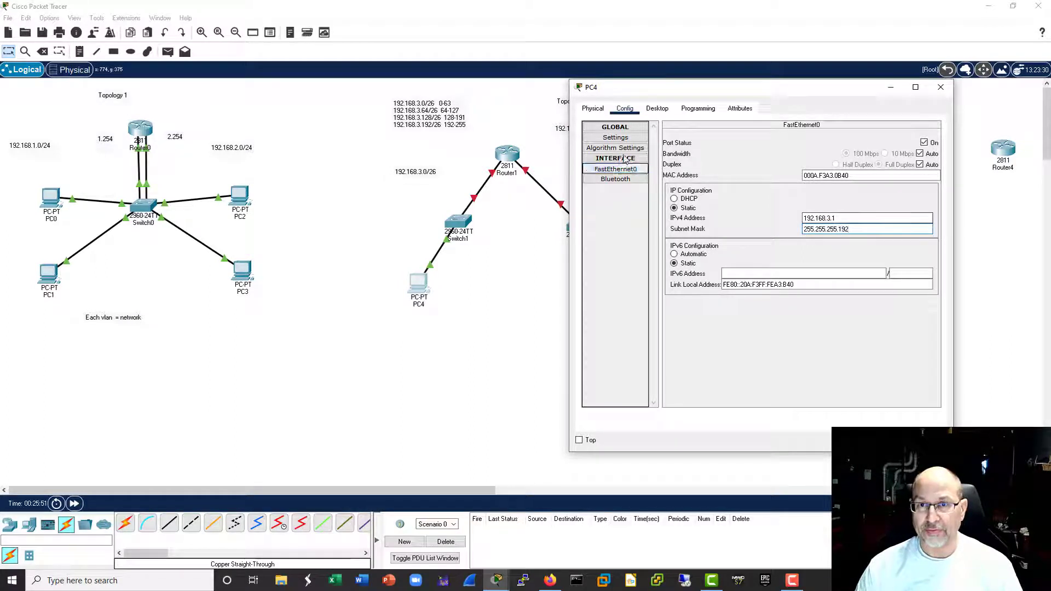
Step: Set PC4's IPv4 default gateway to 192.168.3.62 and close its configuration window
click(616, 138)
click(752, 226)
text(192.168.3)
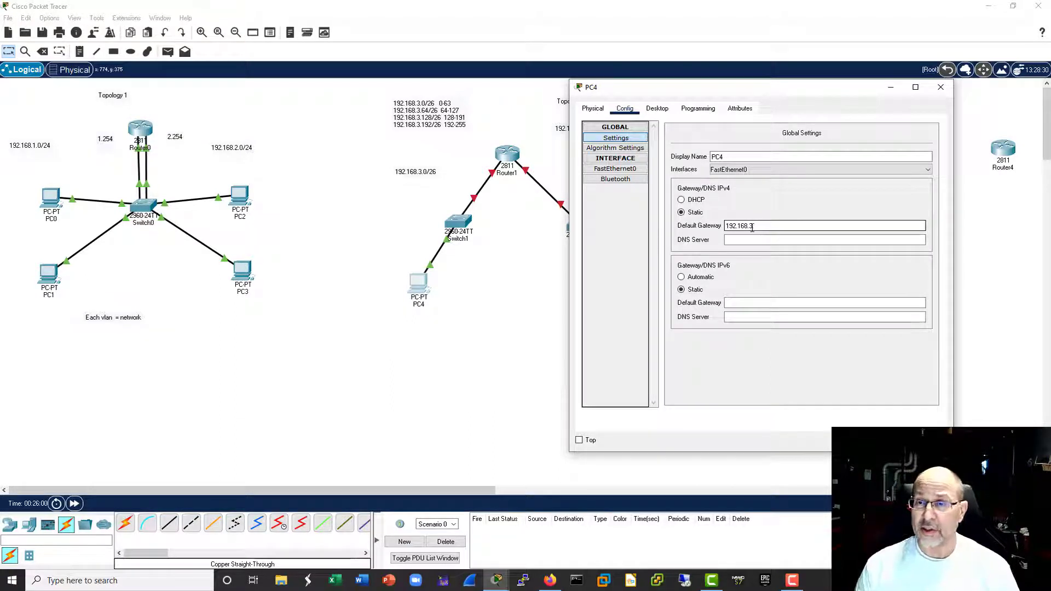
text(.62)
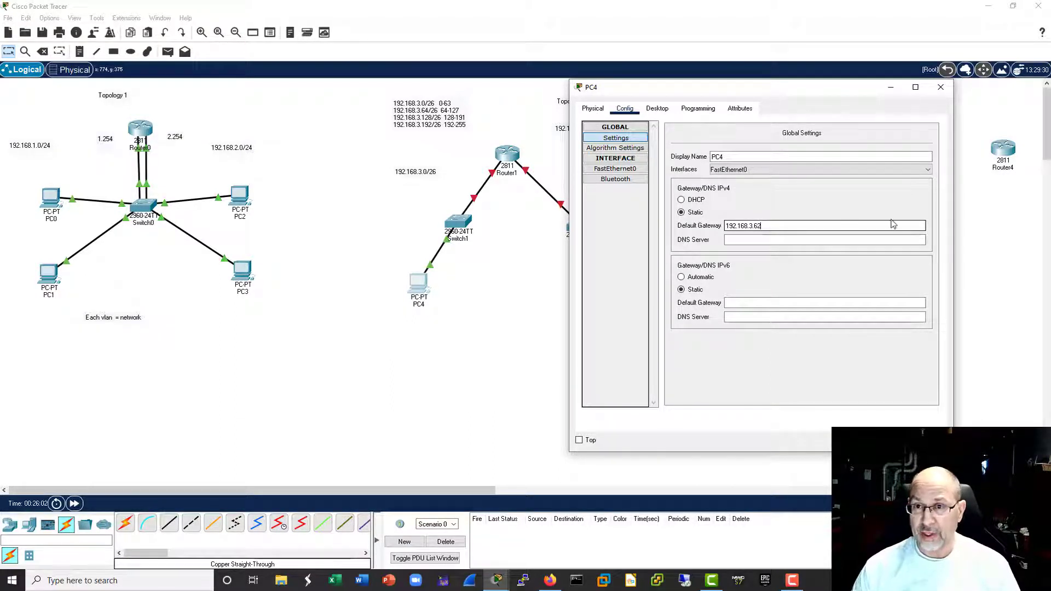
click(940, 87)
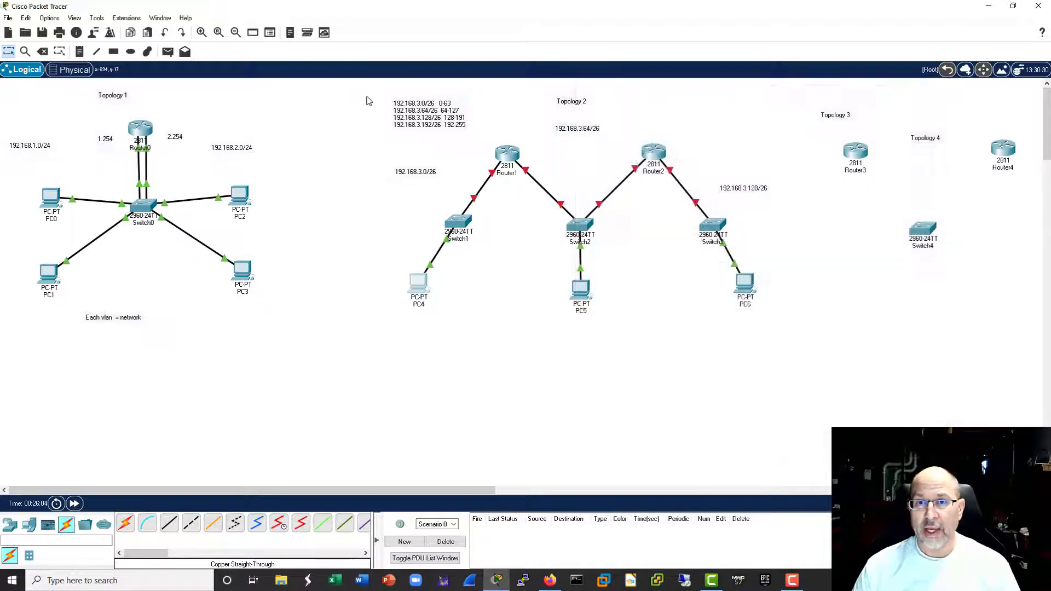
Step: Open Router1's command line and enter global configuration mode with "ena" and "conf t"
click(495, 155)
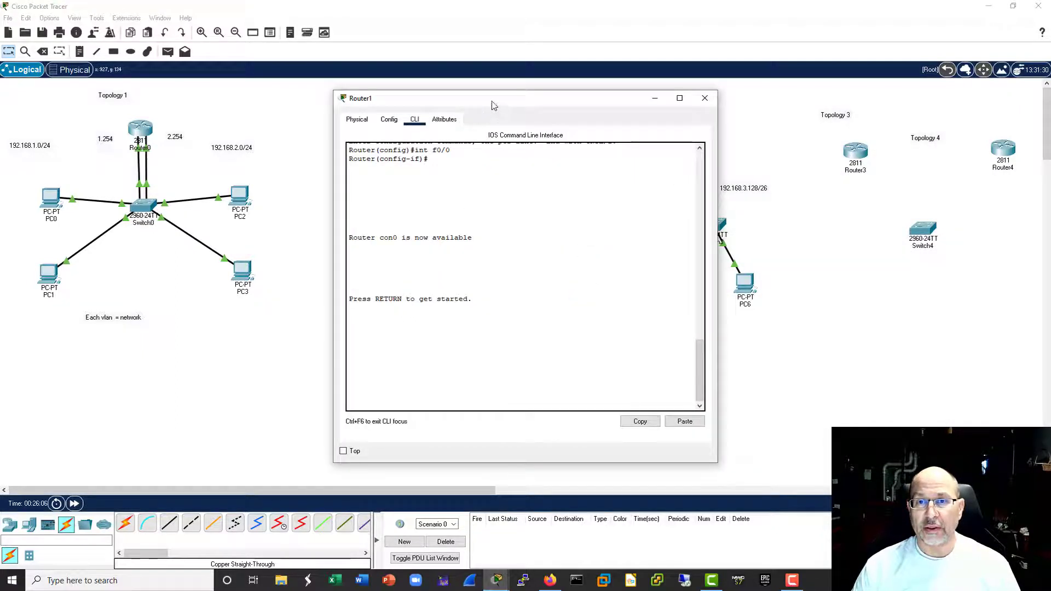
drag(491, 104, 781, 92)
click(696, 194)
key(Return)
key(Return)
text(ena)
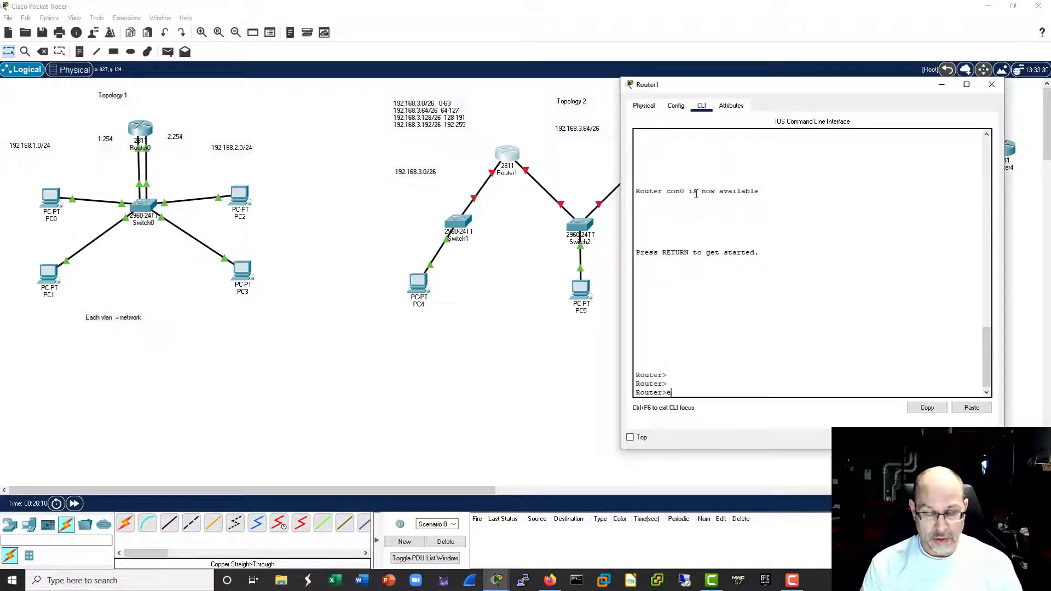
key(Return)
text(conf )
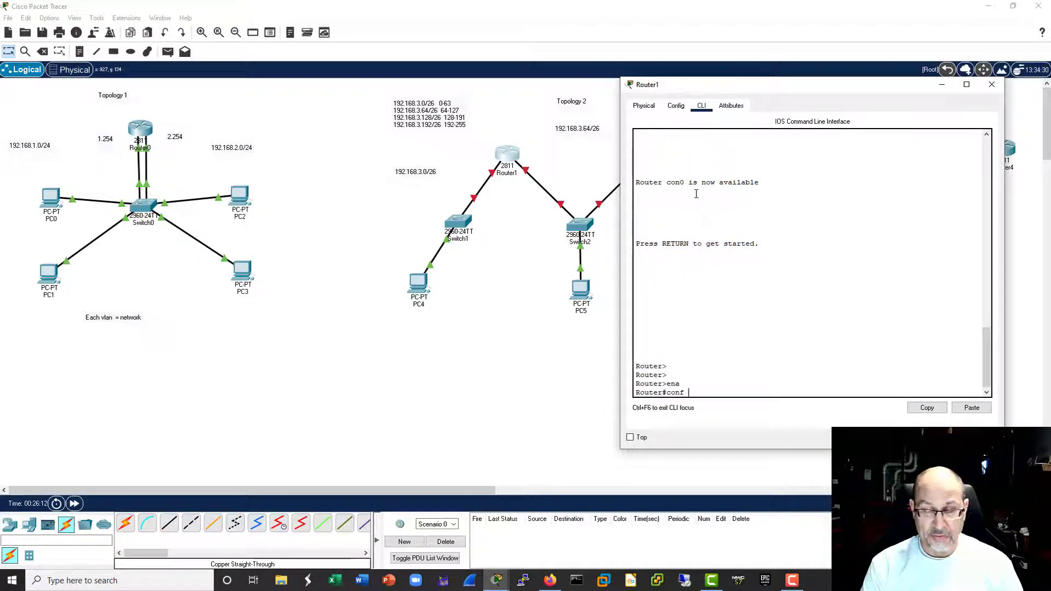
text(t)
key(Return)
Step: Bring up Router1's interface f0/0 with "no shut"
text(int )
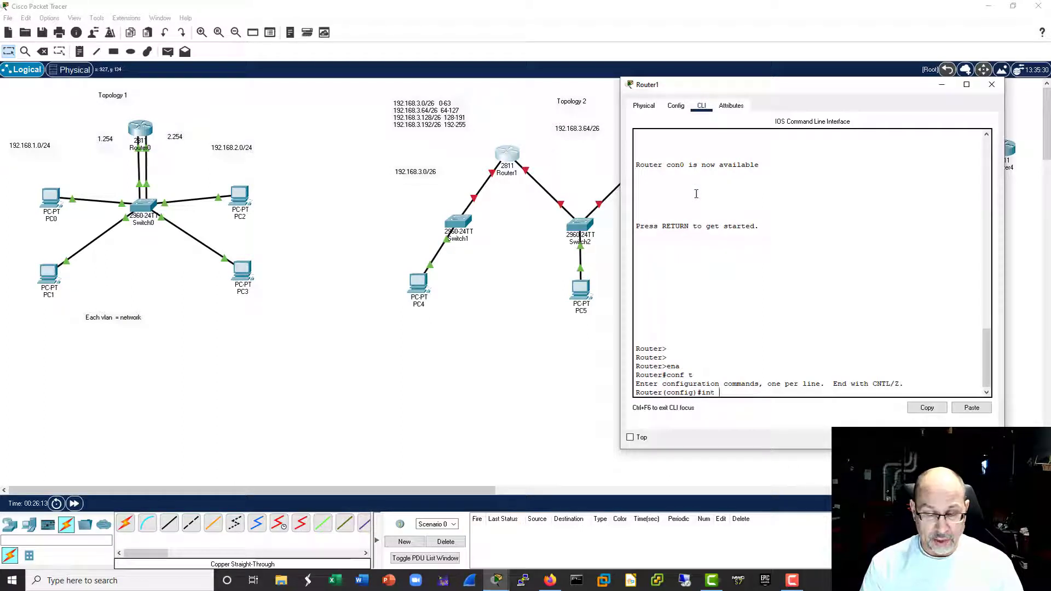
text(f0/0)
key(Return)
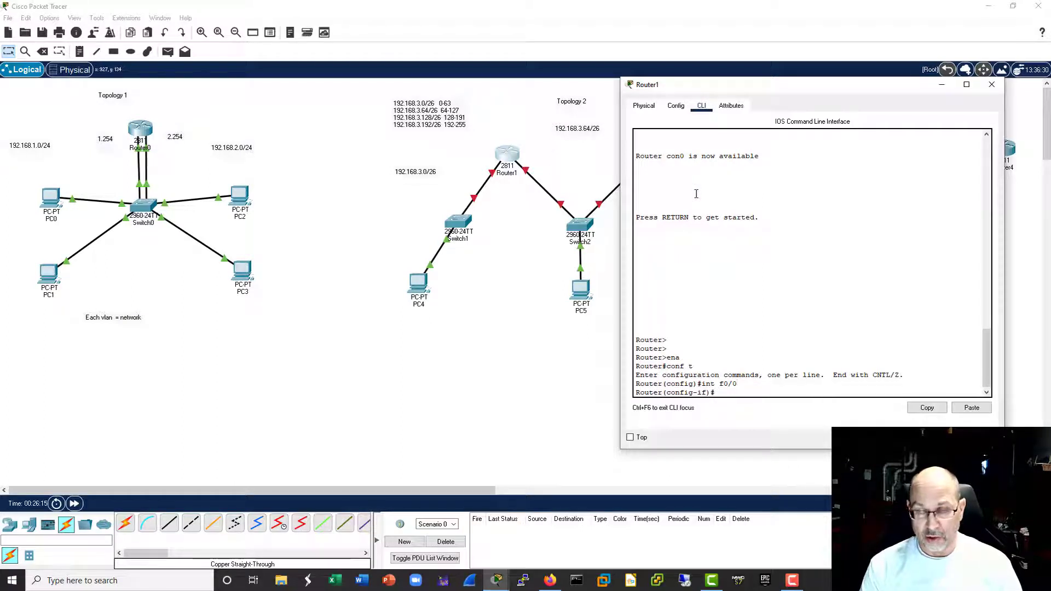
key(Return)
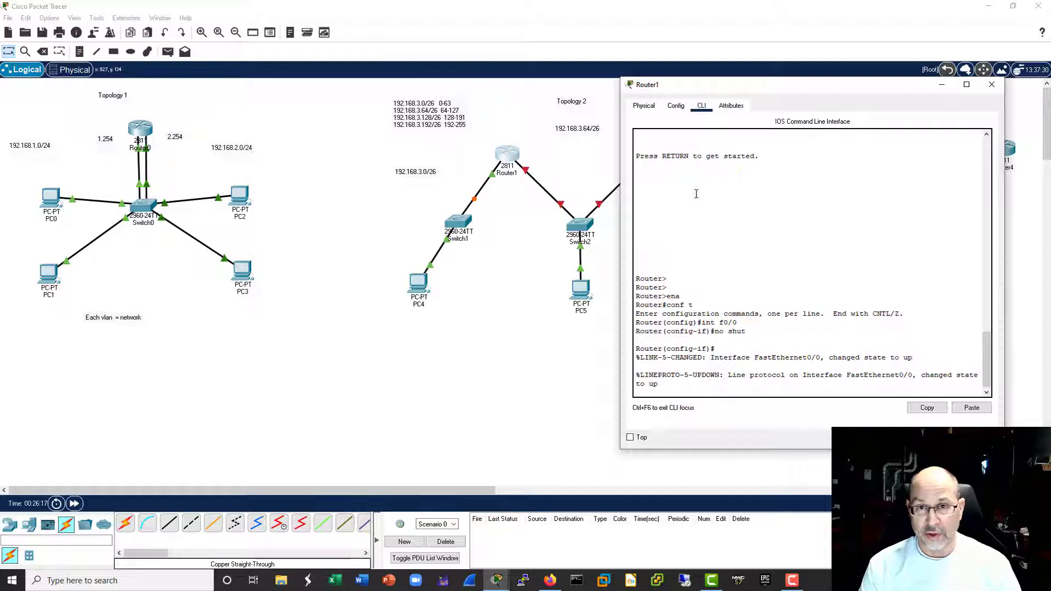
key(Return)
Step: Assign 192.168.3.62 with mask 255.255.255.192 to Router1's f0/0 interface and close the router window
text(ip add)
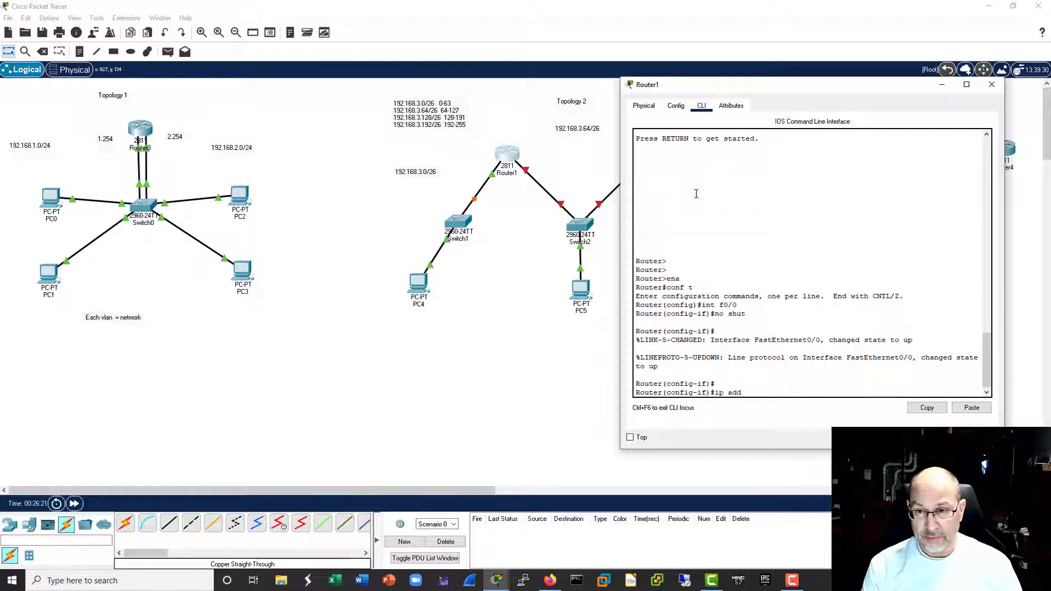
text(r 192.168.3.62 255.)
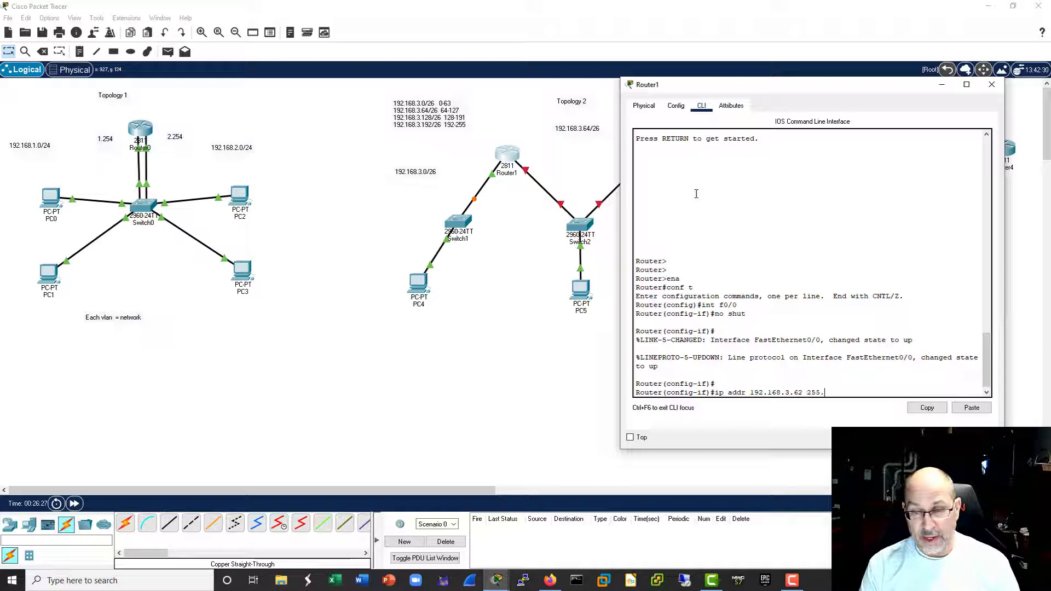
text(255.2455.2)
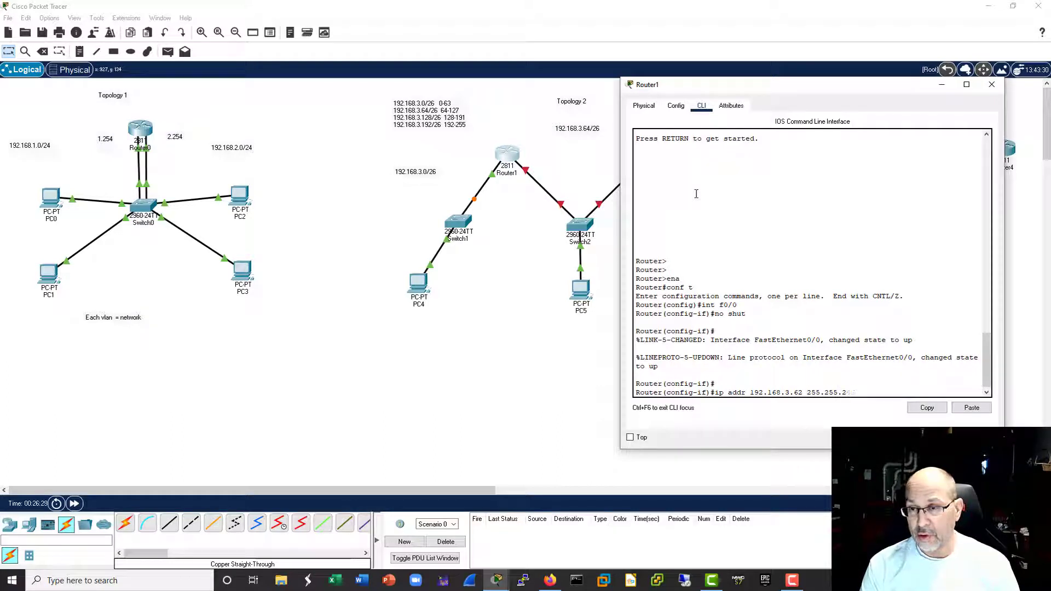
text(5.192)
key(Return)
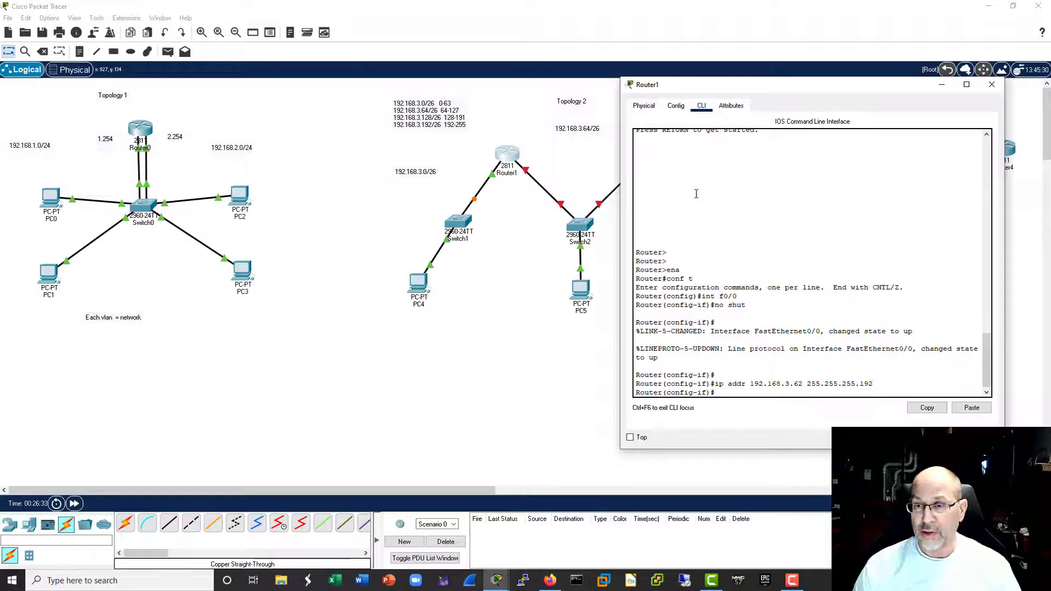
click(994, 86)
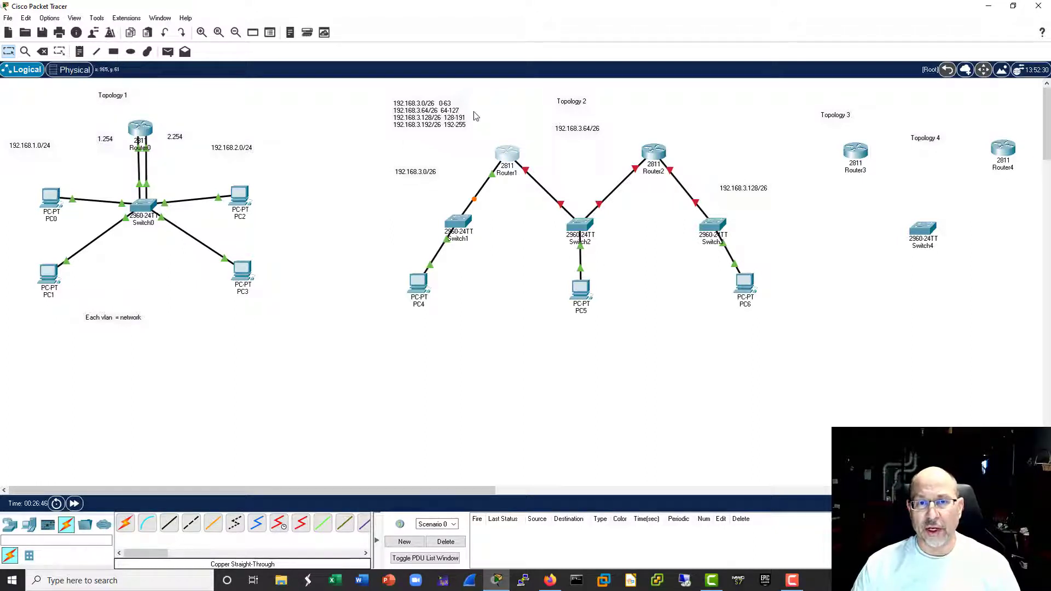
Step: Place the label "192.168.3.1" below PC4 and the label "3.62" beside Router1's link to Switch1
click(582, 296)
drag(530, 104, 831, 94)
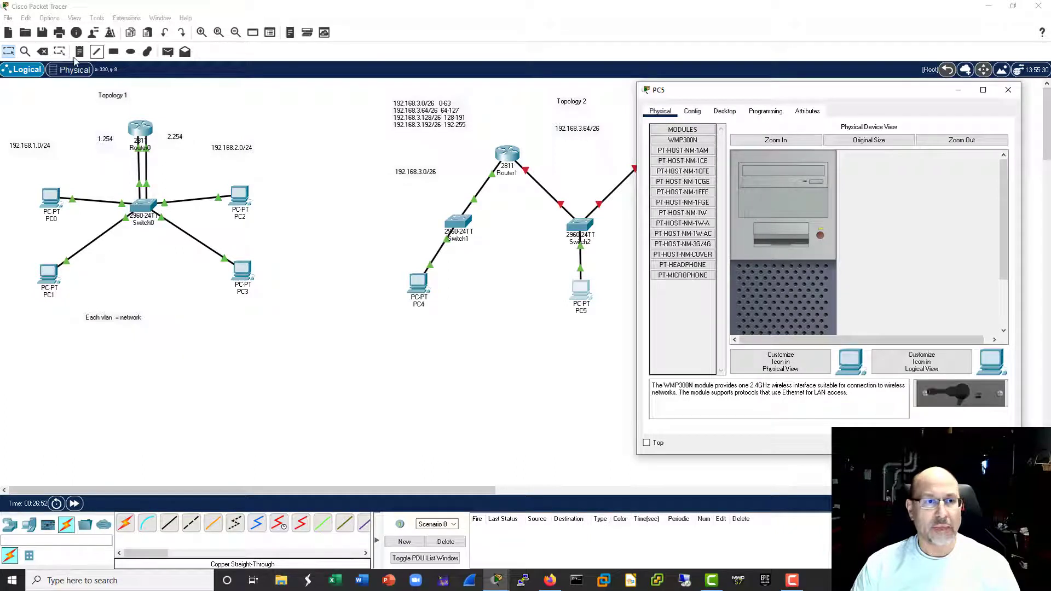
click(79, 52)
click(394, 324)
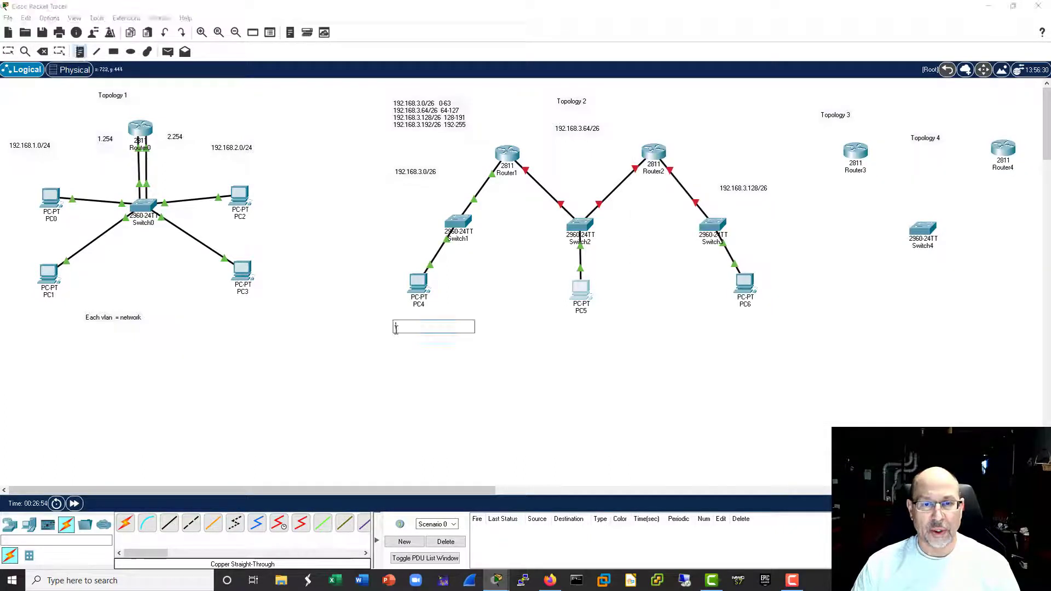
text(192.168.3.1)
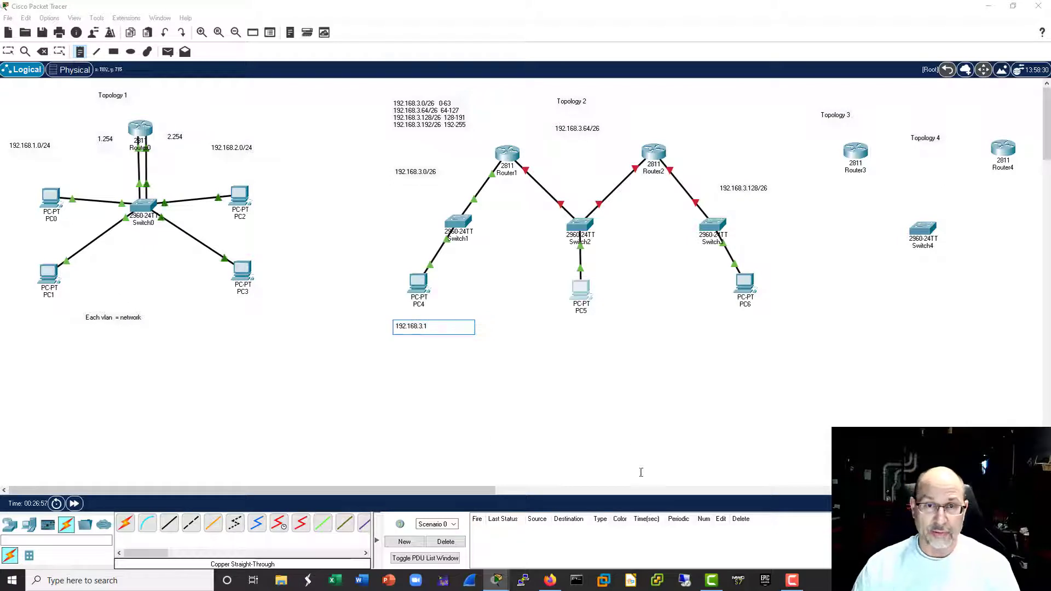
click(474, 165)
text(3.62)
click(585, 175)
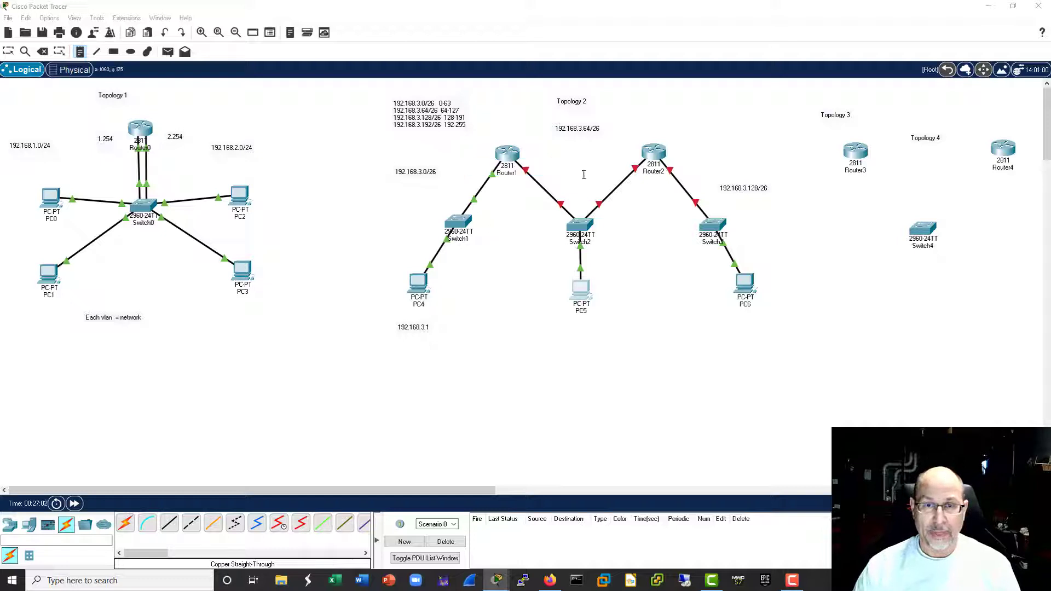
Step: Label the router interfaces facing Switch2 with "3.125" beside Router1 and "3.126" beside Router2
click(534, 159)
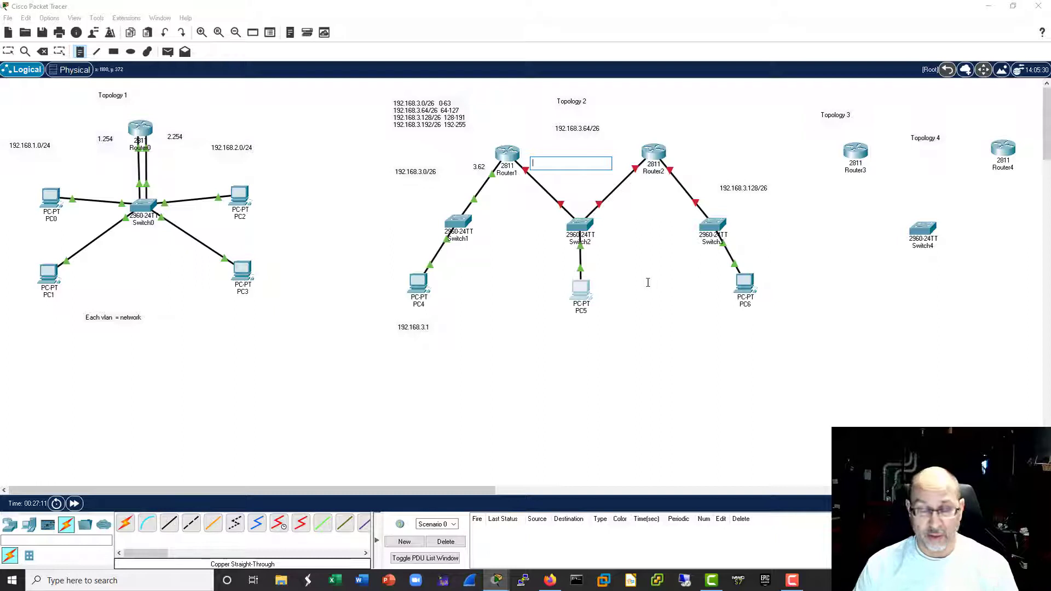
text(3.125)
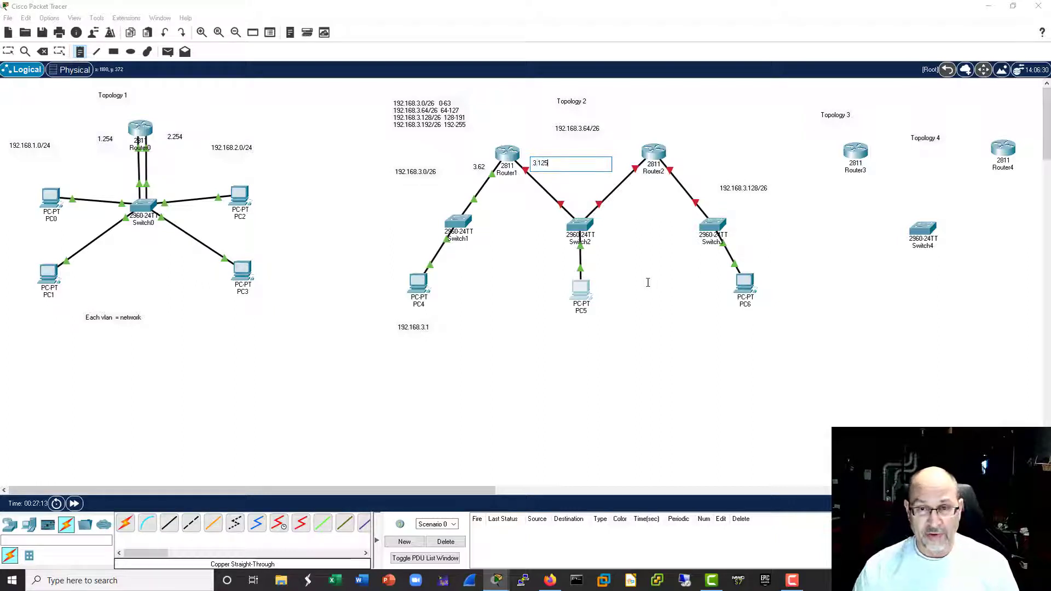
click(612, 160)
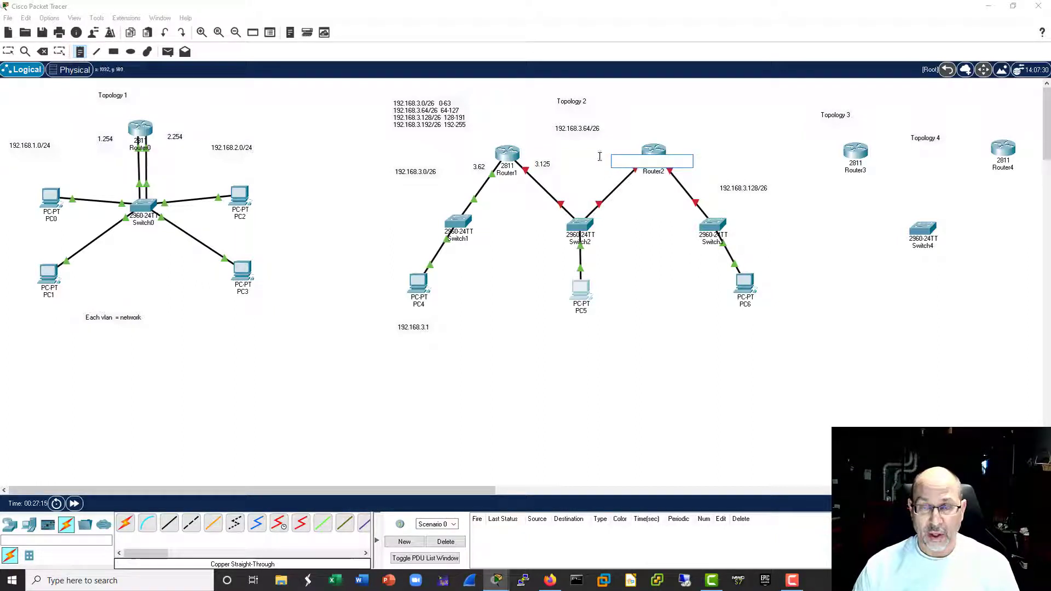
text(3.126)
click(629, 229)
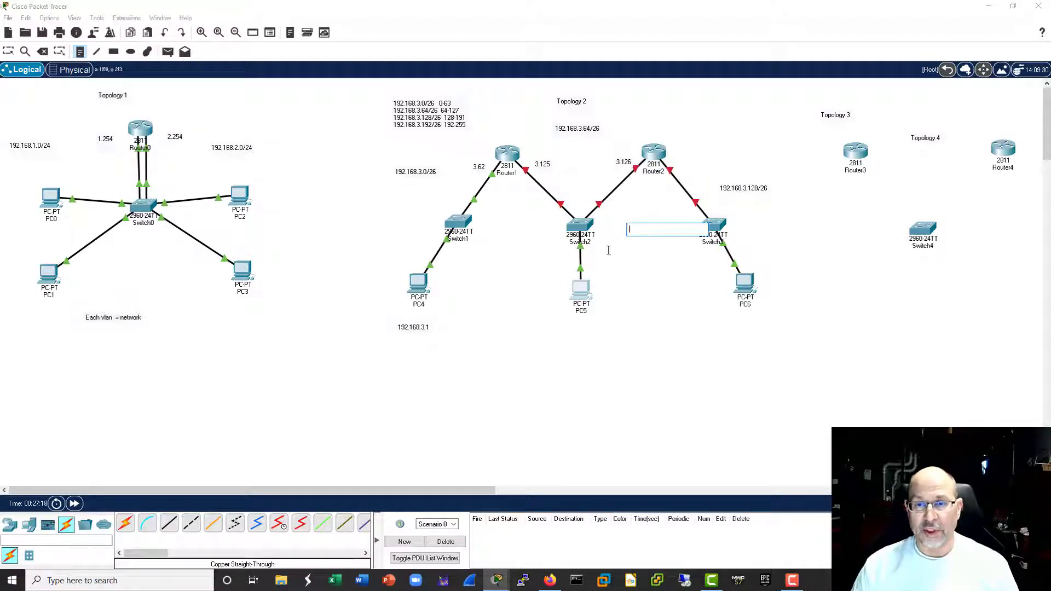
Step: Place the label "192.168.3.65" below PC5
click(563, 335)
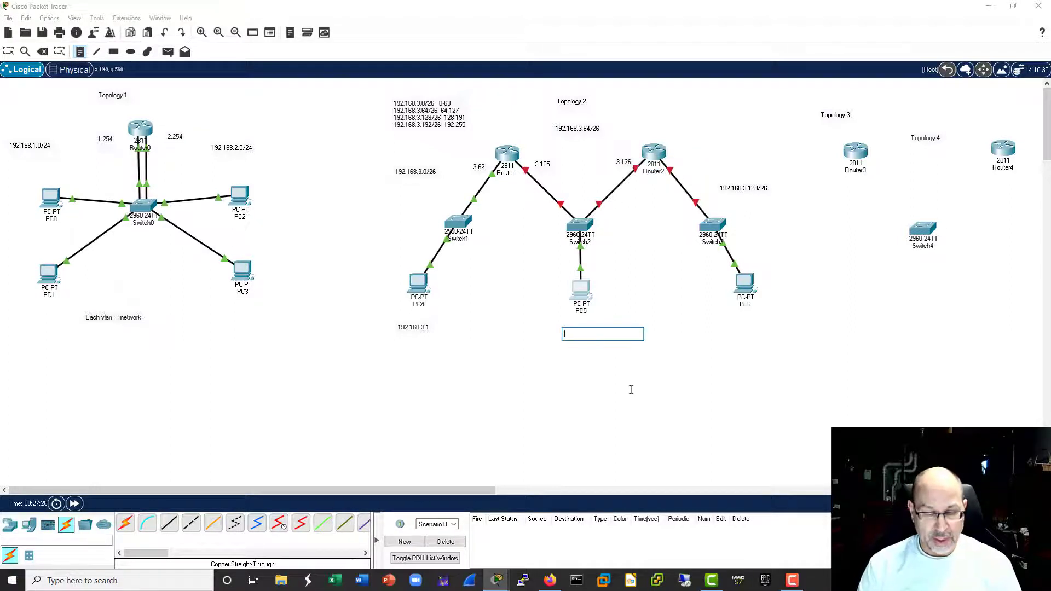
text(193.16)
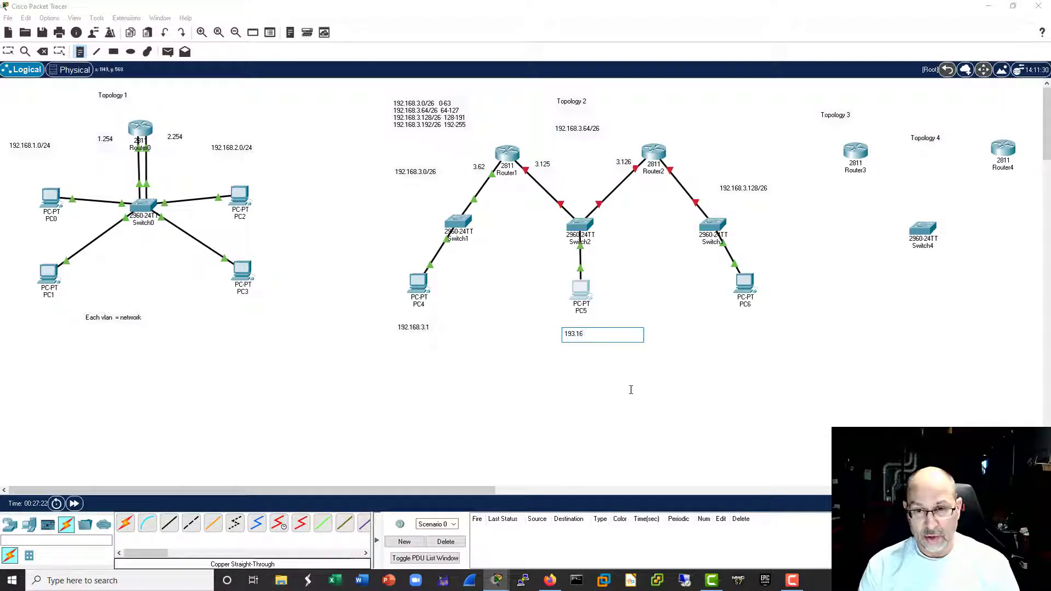
text(2)
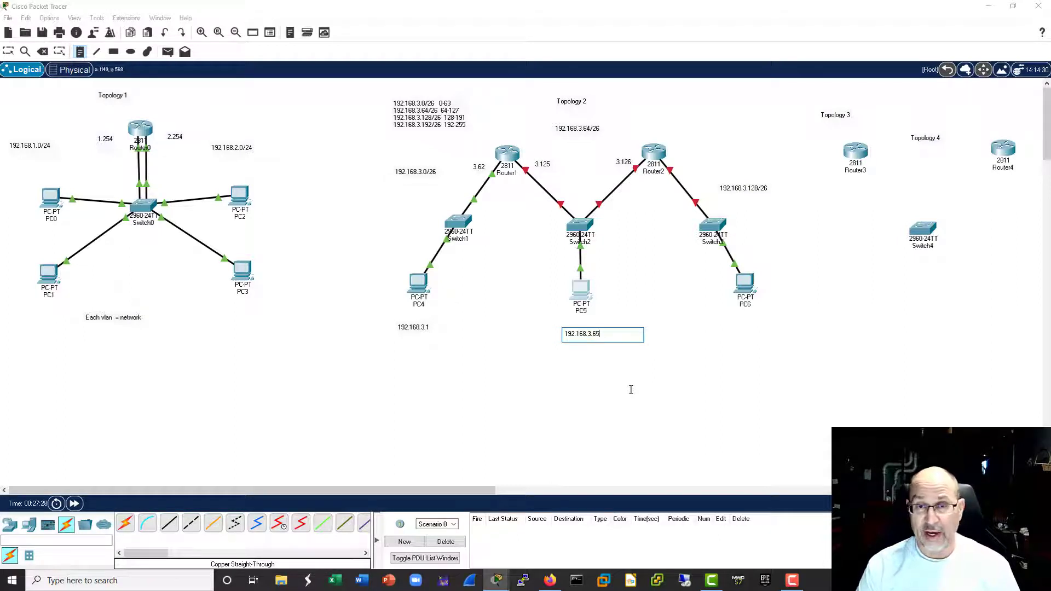
click(643, 281)
key(Escape)
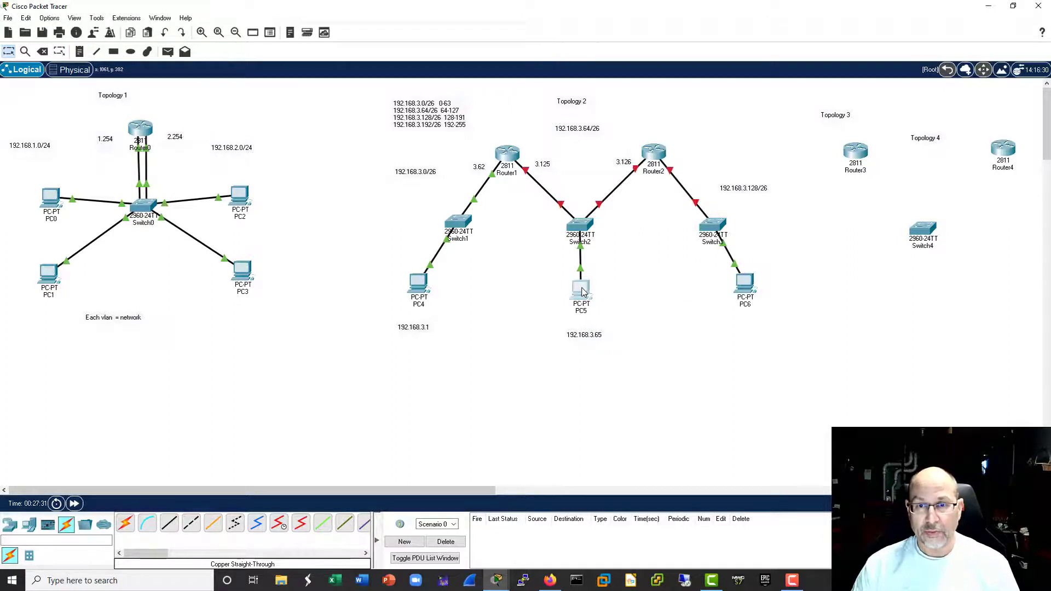
Step: Configure PC5's FastEthernet0 with the static IPv4 address 192.168.3.65 and subnet mask 255.255.255.192
click(582, 289)
click(692, 112)
click(682, 172)
click(898, 221)
text(1)
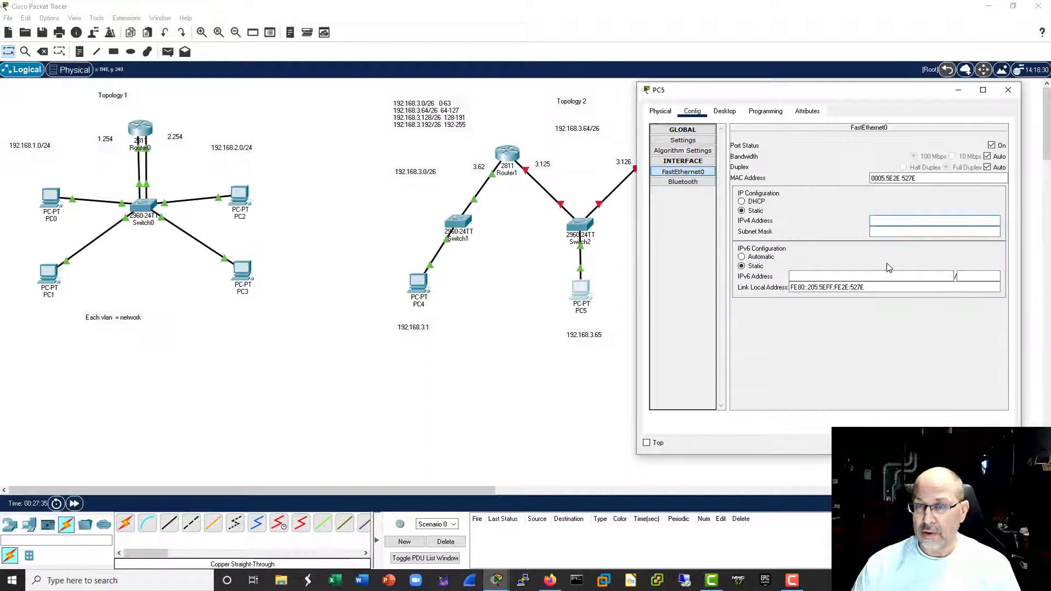
text(92.168.3.65)
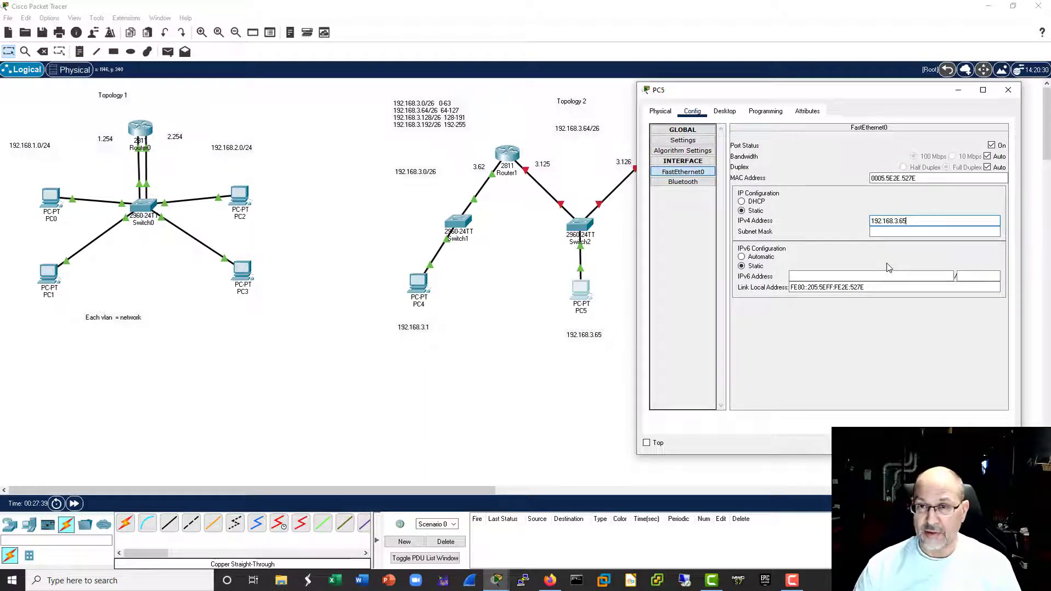
click(920, 232)
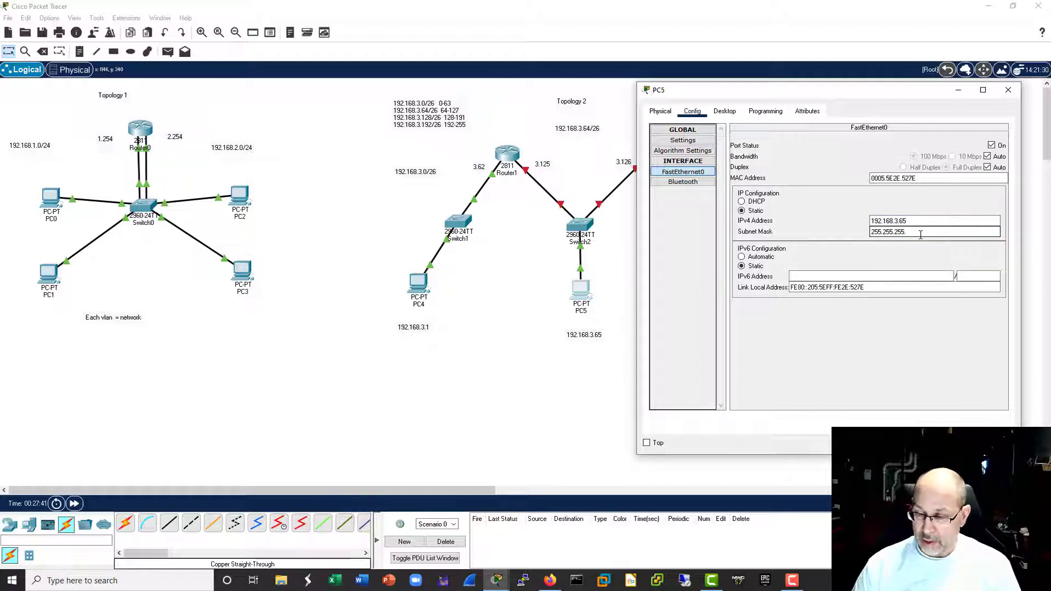
text(192)
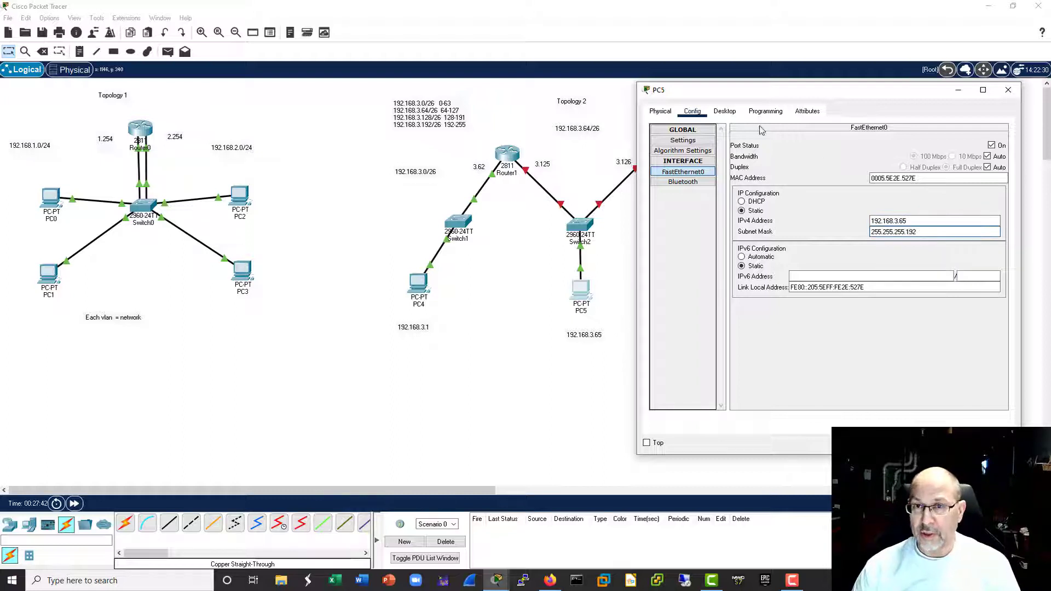
Step: Set PC5's IPv4 default gateway to 192.168.3.125 and close the PC5 window
click(684, 140)
click(826, 228)
text(192.168)
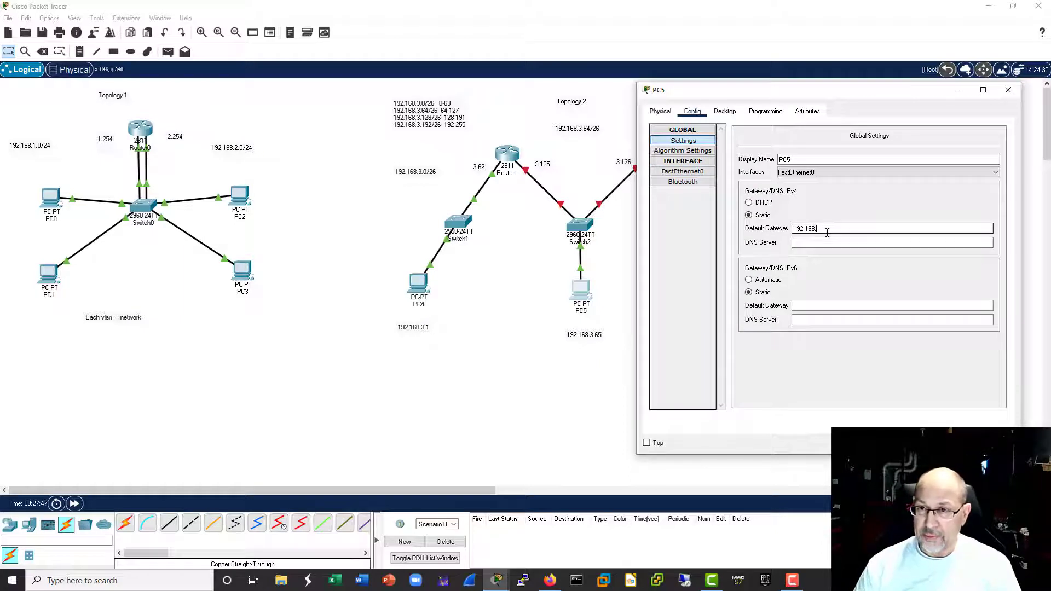
text(.3)
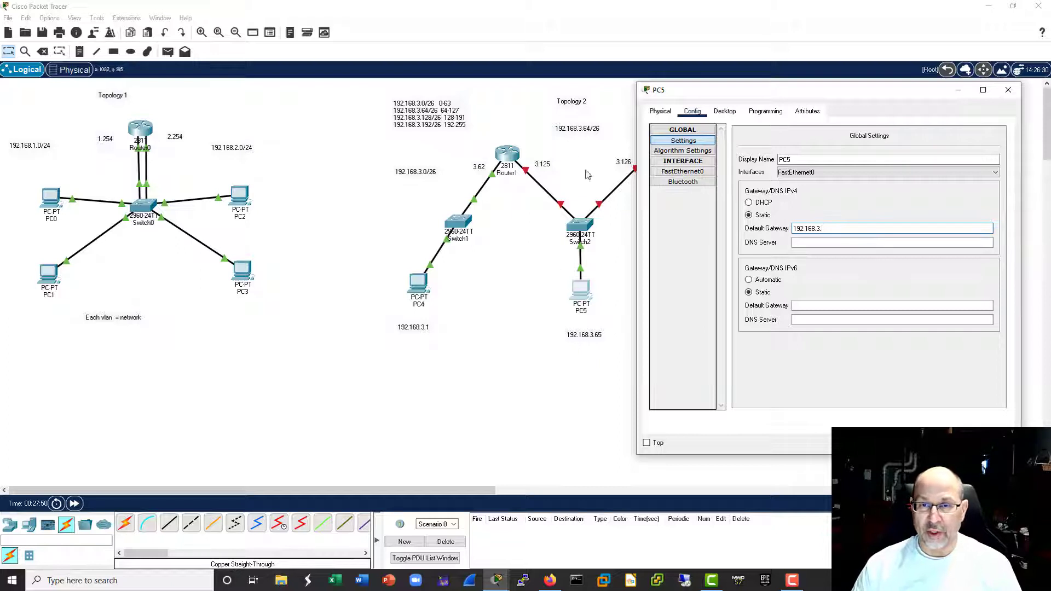
key(BackSpace)
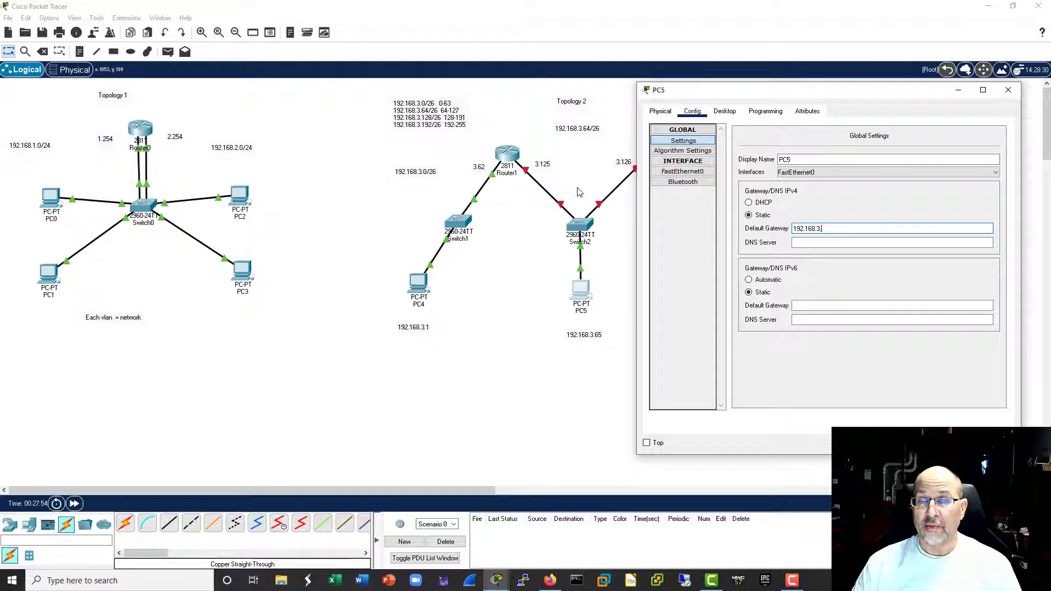
drag(796, 96, 815, 111)
click(861, 253)
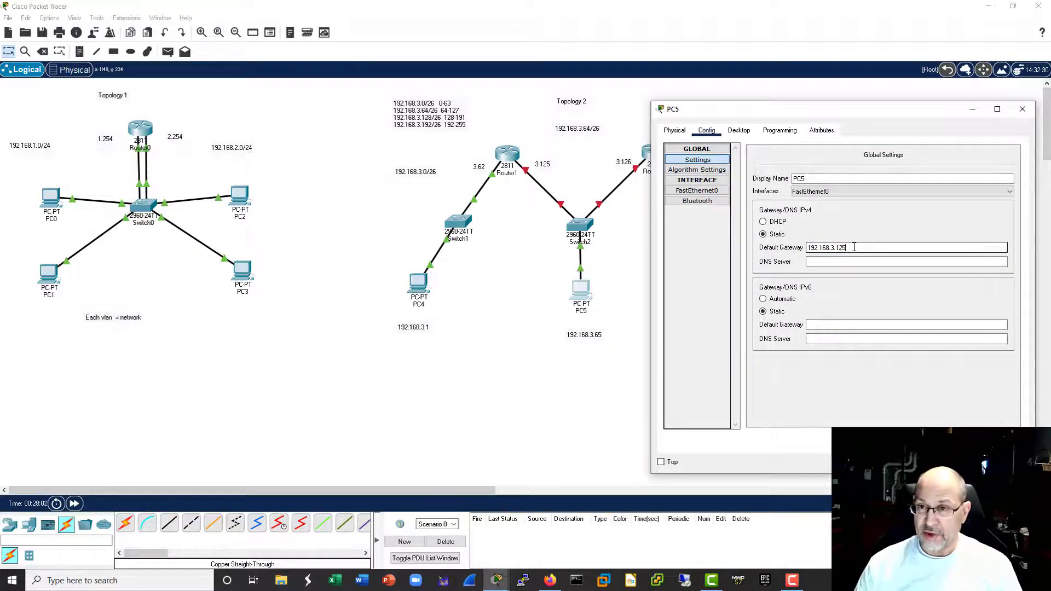
click(1022, 109)
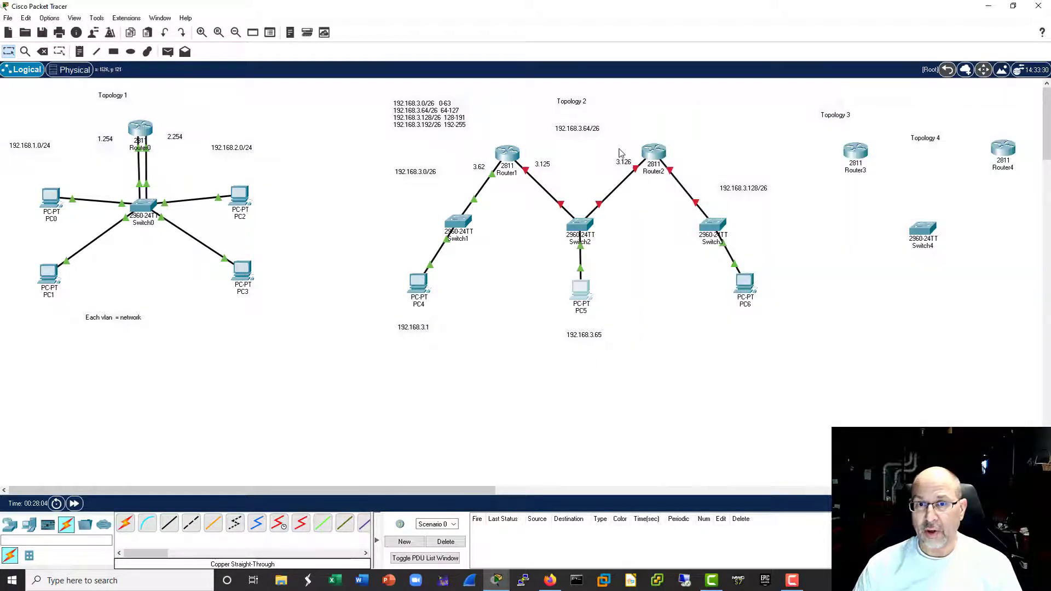
Step: Place the label "192.168.3.129" below PC6
click(78, 51)
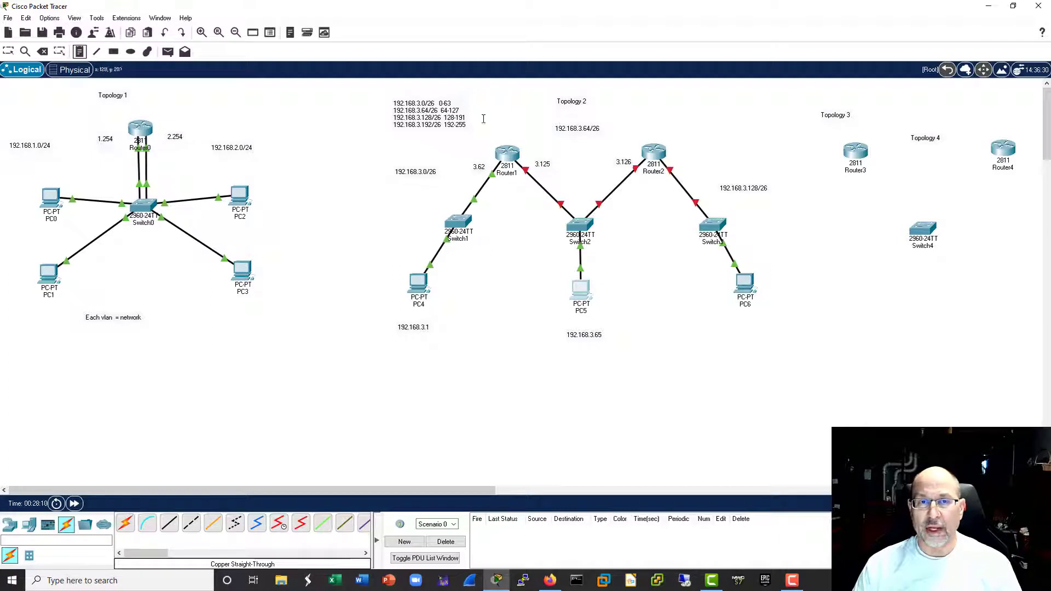
click(733, 322)
text(192.168.3.129)
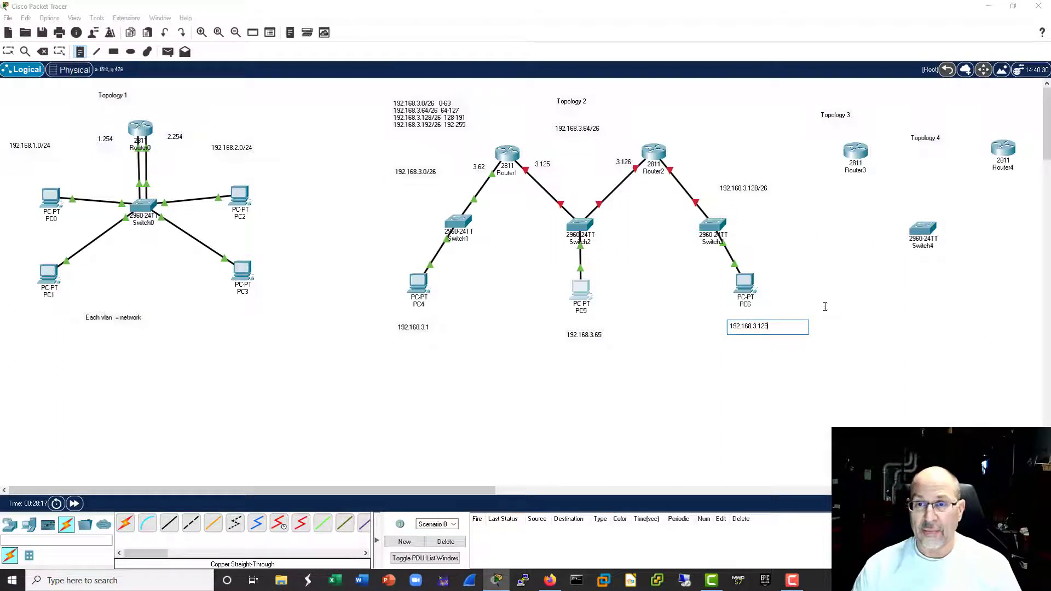
Step: Place the label "3.190" beside Router2's link toward PC6's switch and leave note placement
click(86, 55)
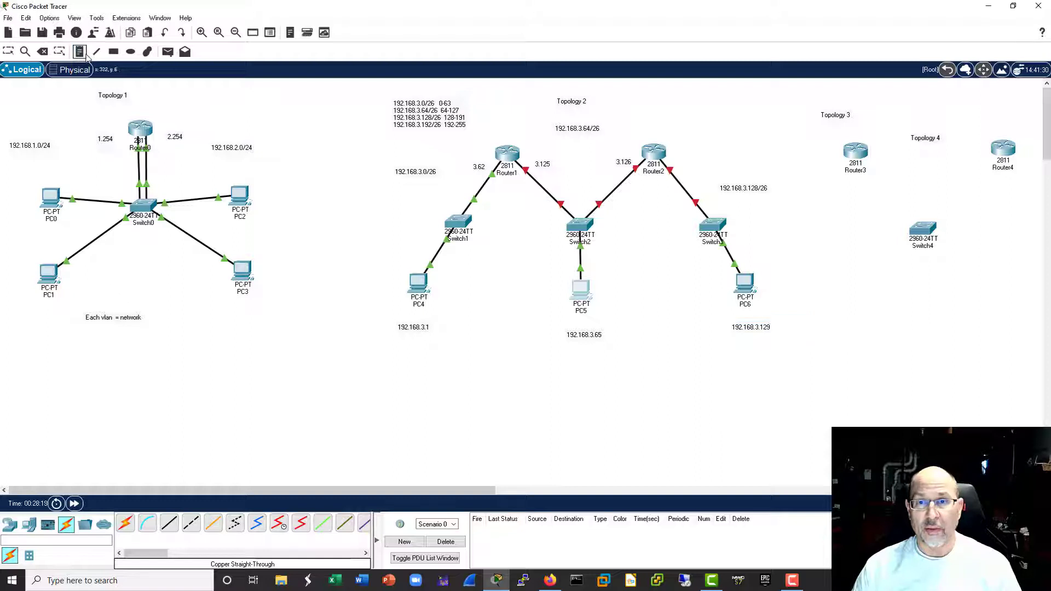
click(685, 156)
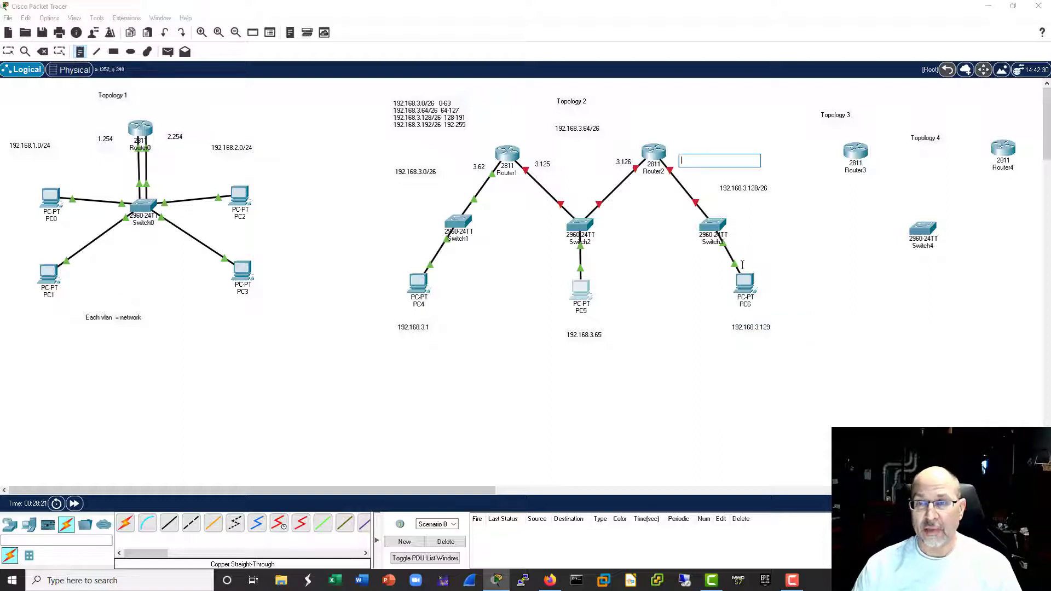
text(3.190)
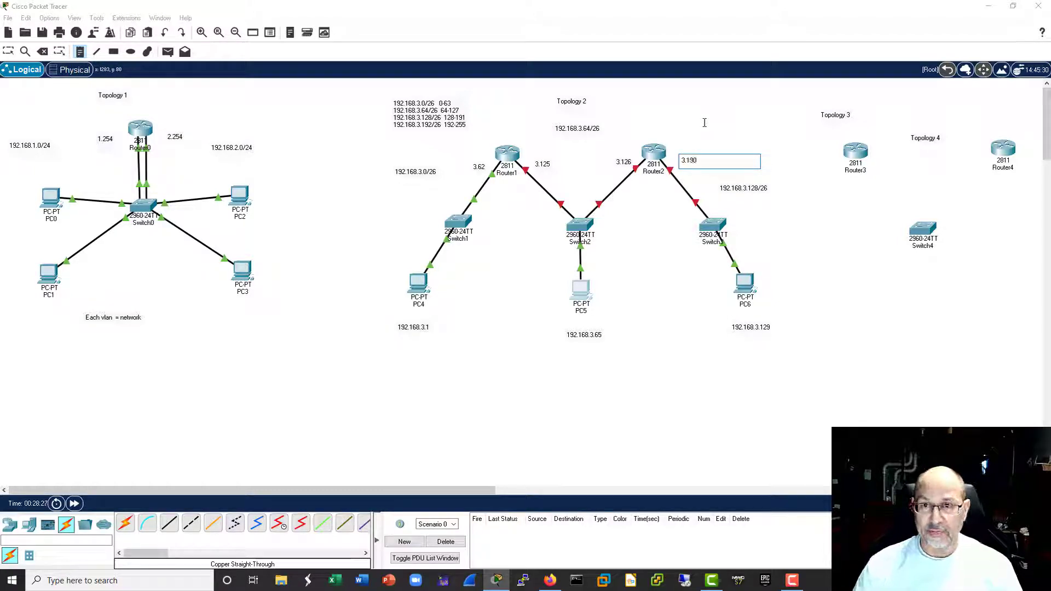
click(782, 220)
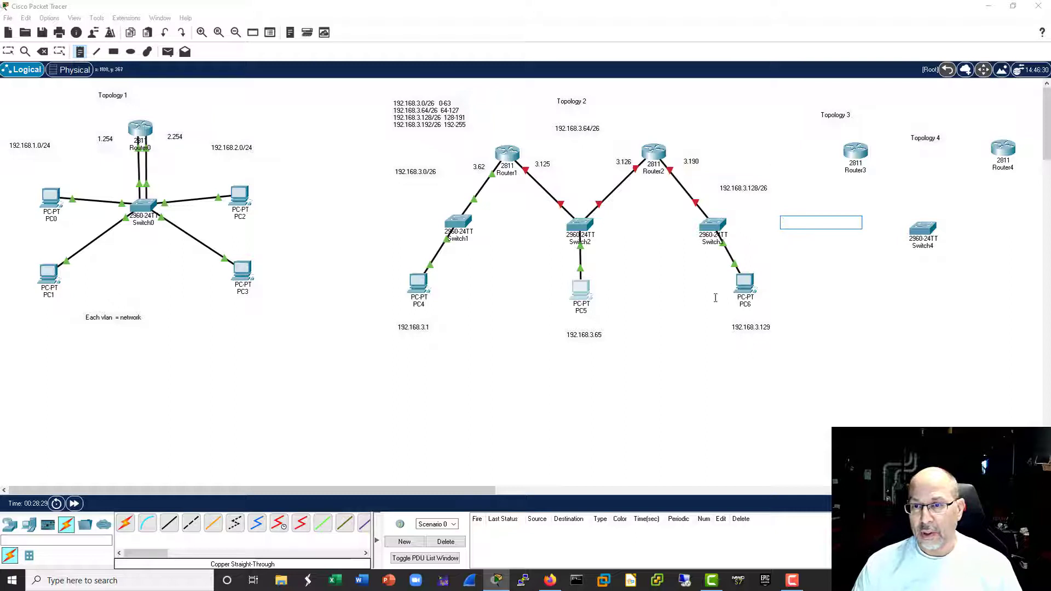
click(746, 285)
key(Escape)
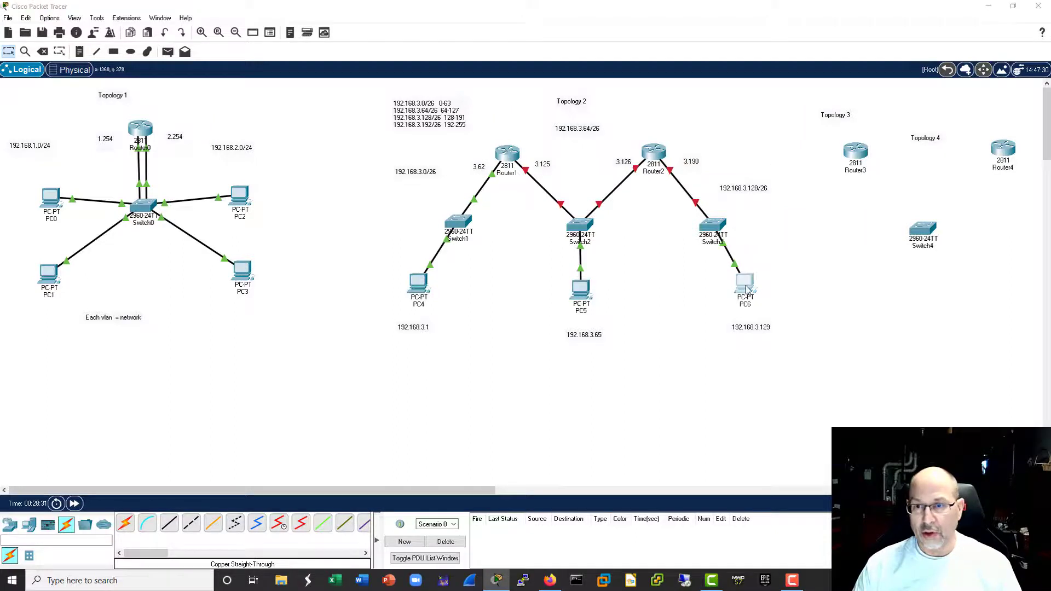
Step: Configure PC6's FastEthernet0 with the static IPv4 address 192.168.3.129 and subnet mask 255.255.255.192
click(745, 283)
click(389, 119)
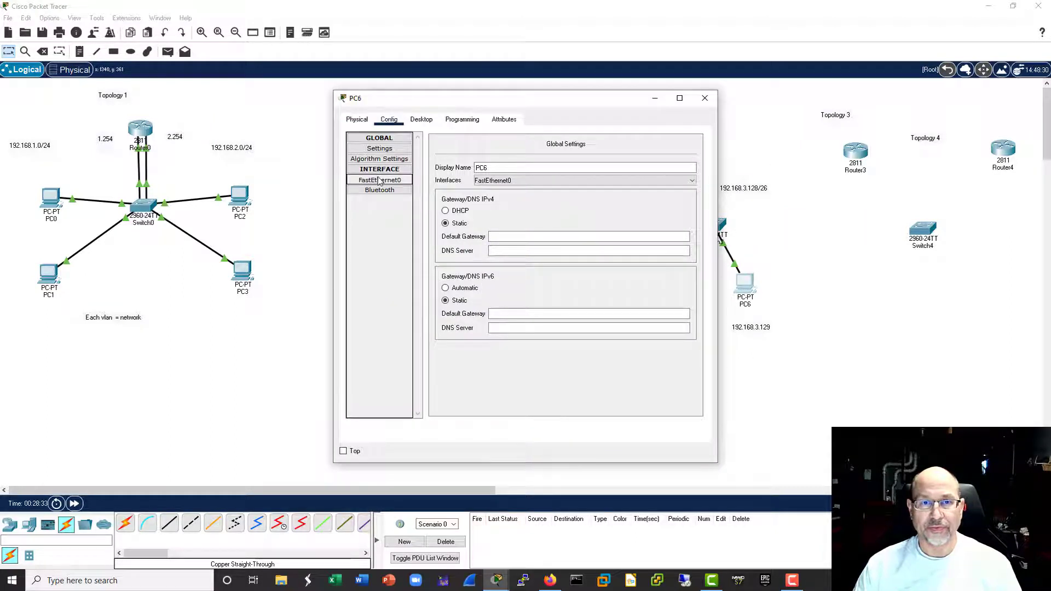
click(379, 179)
click(588, 227)
text(1)
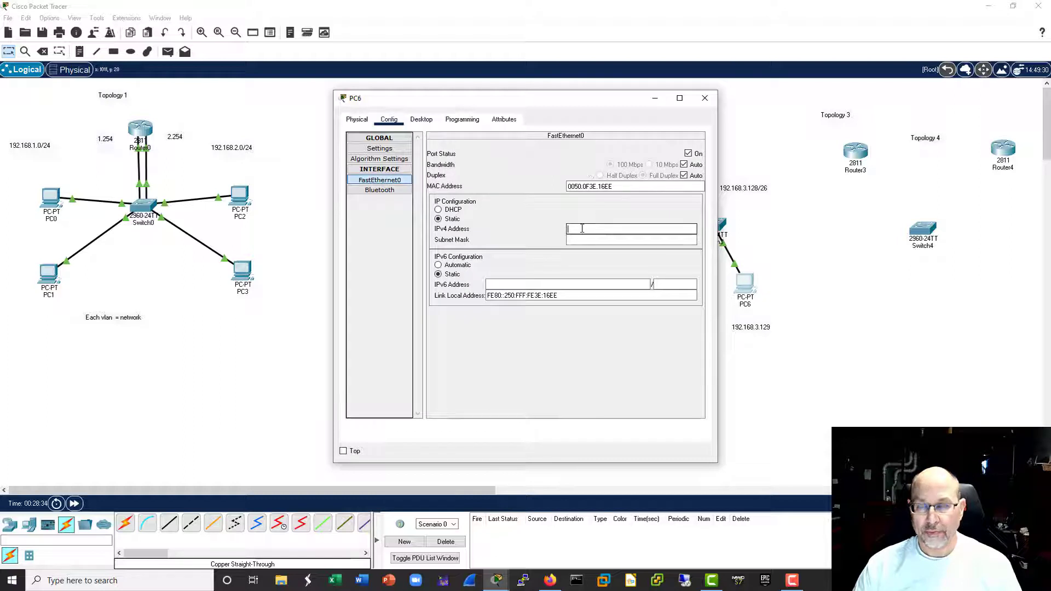
text(92.168.3.129)
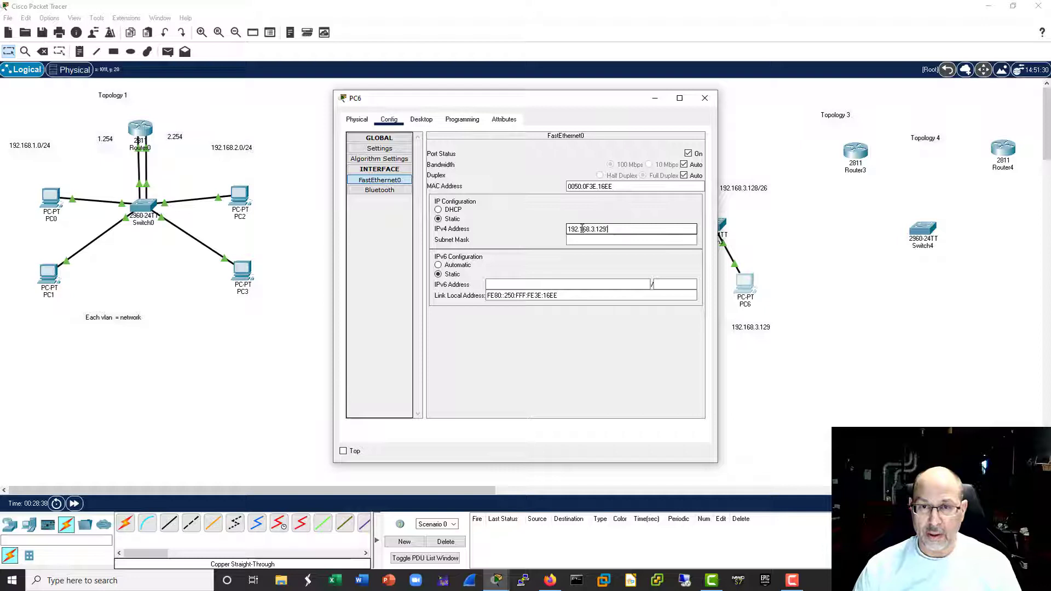
click(650, 239)
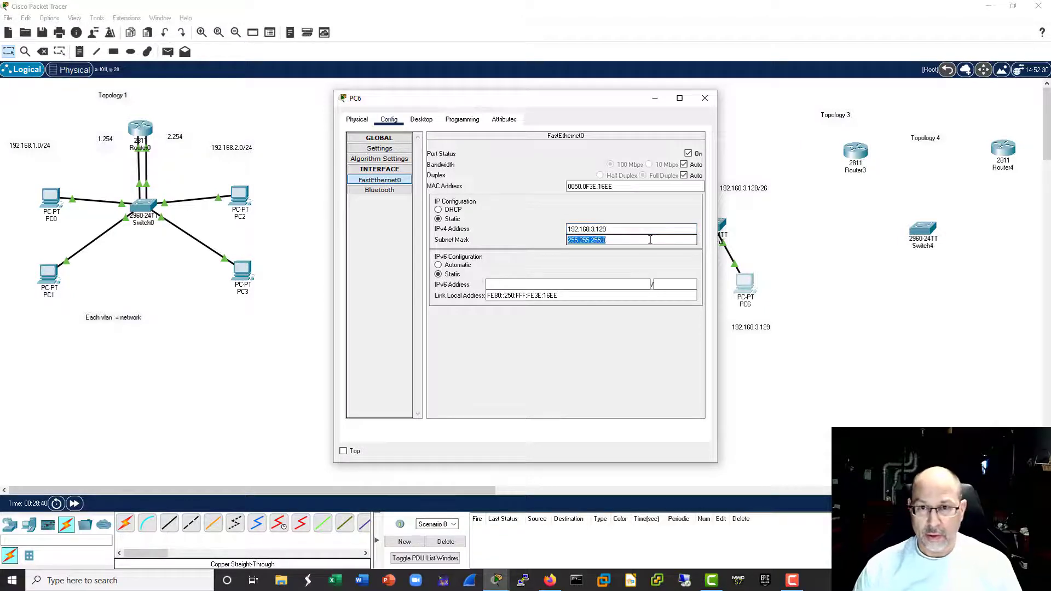
key(End)
key(BackSpace)
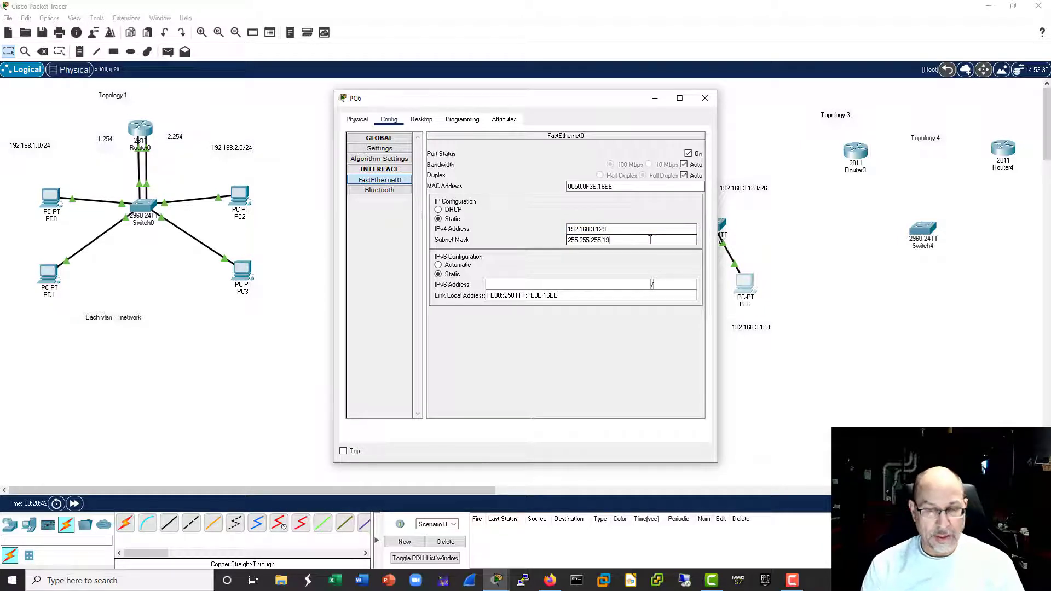
Step: Set PC6's IPv4 default gateway to 192.168.3.190 and close the PC6 window
click(376, 149)
click(522, 237)
text(192.168.3.190)
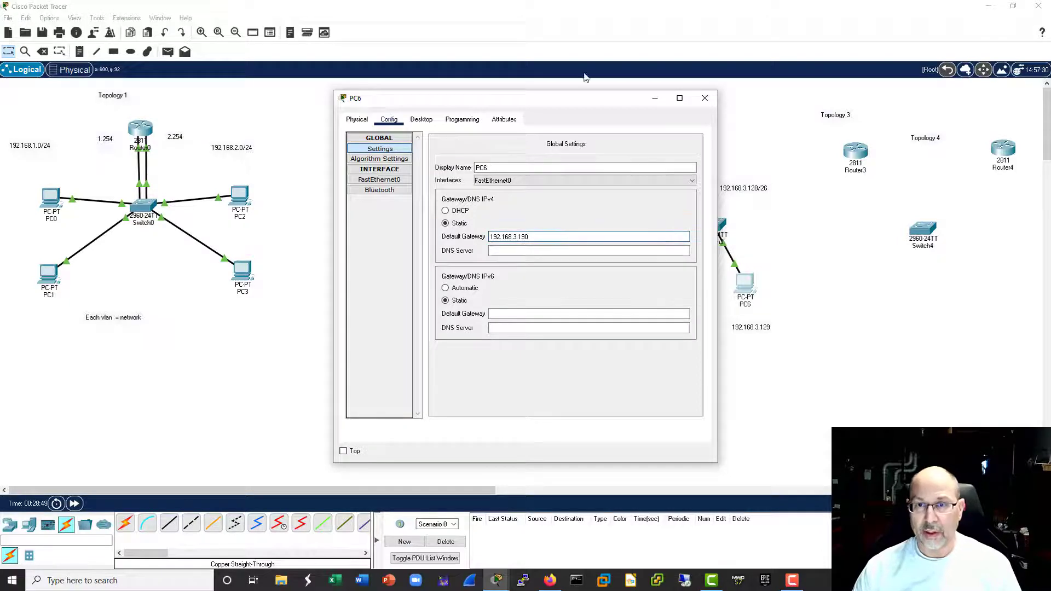
click(704, 98)
Step: Open Router1's command line and bring up interface f0/1 with "no shut"
click(510, 158)
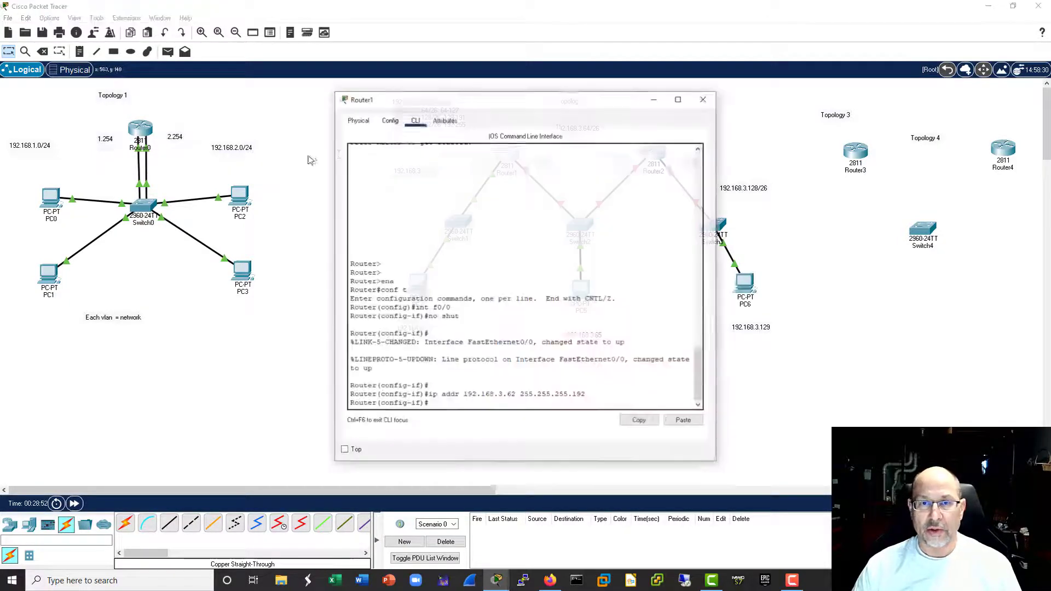
drag(530, 103, 280, 85)
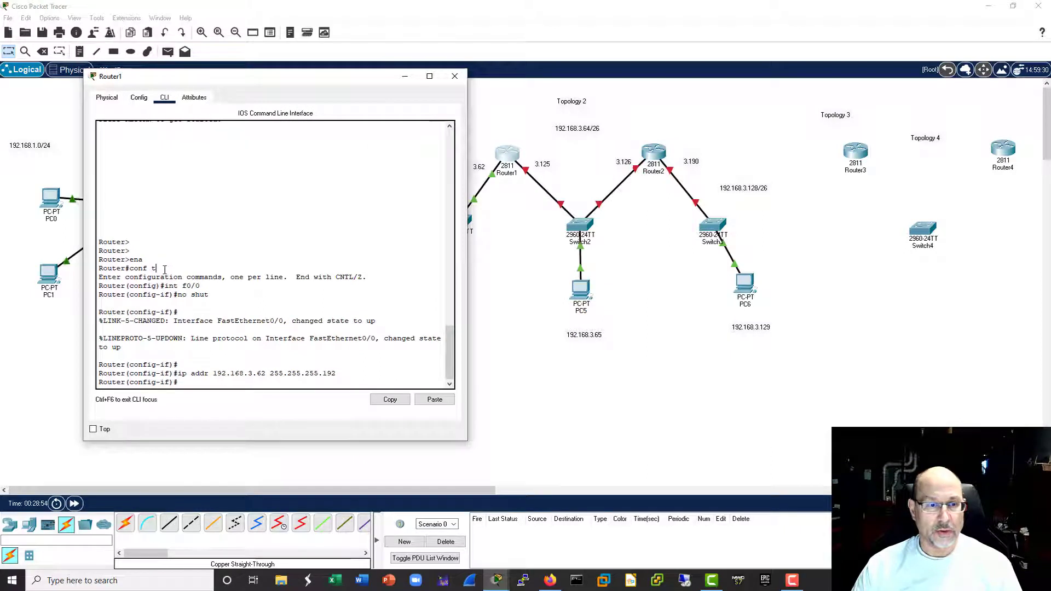
key(Up)
key(Up)
key(Up)
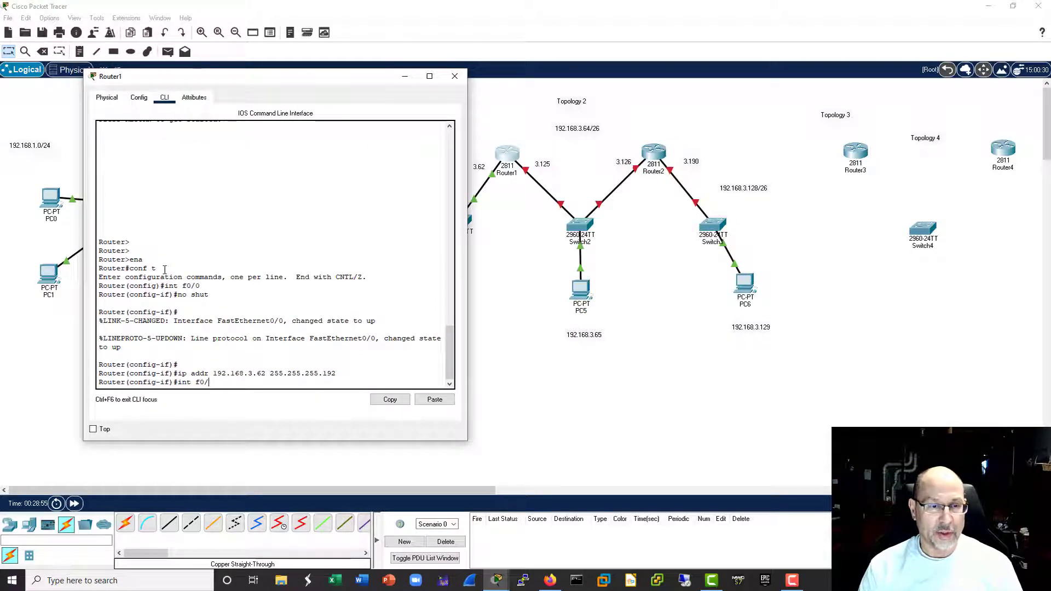
key(Return)
key(Up)
key(Up)
key(Up)
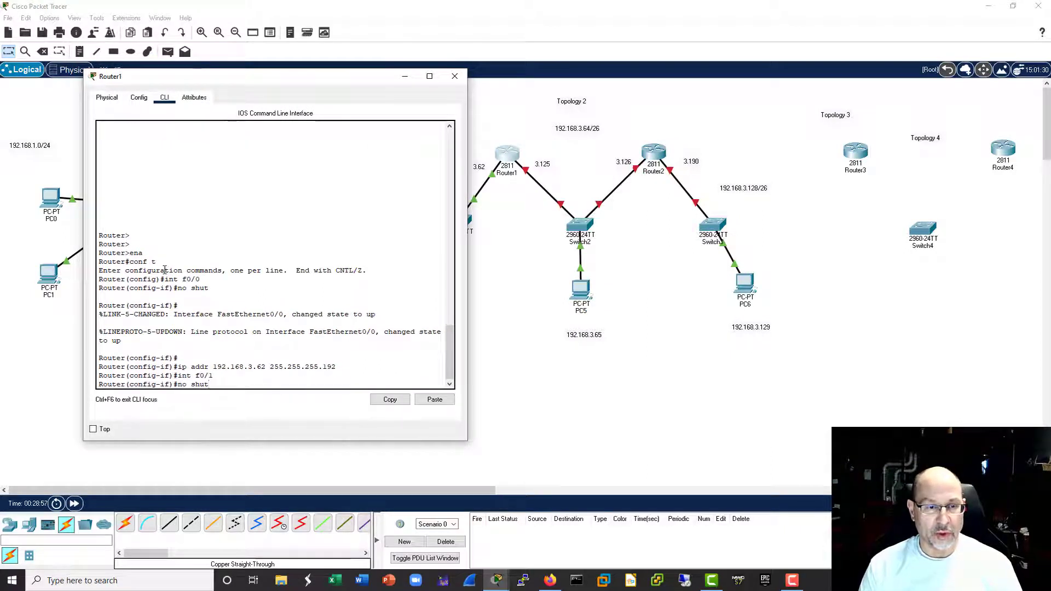
key(Return)
key(Return)
Step: Assign 192.168.3.125 with mask 255.255.255.192 to Router1's f0/1 interface and close the router window
key(Up)
key(Up)
key(Up)
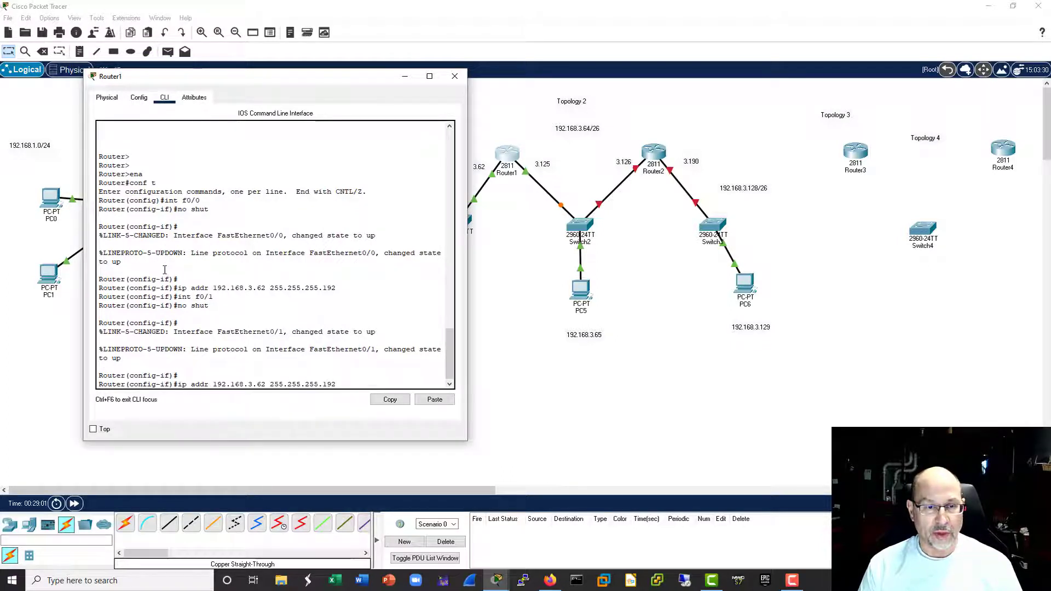
key(BackSpace)
key(BackSpace)
text(12)
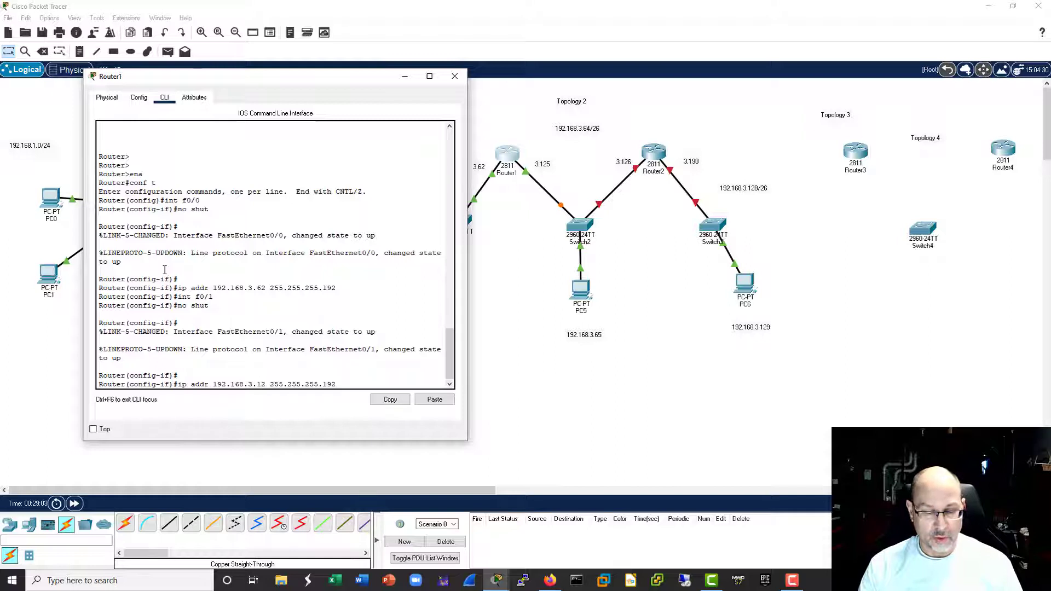
text(5)
key(Return)
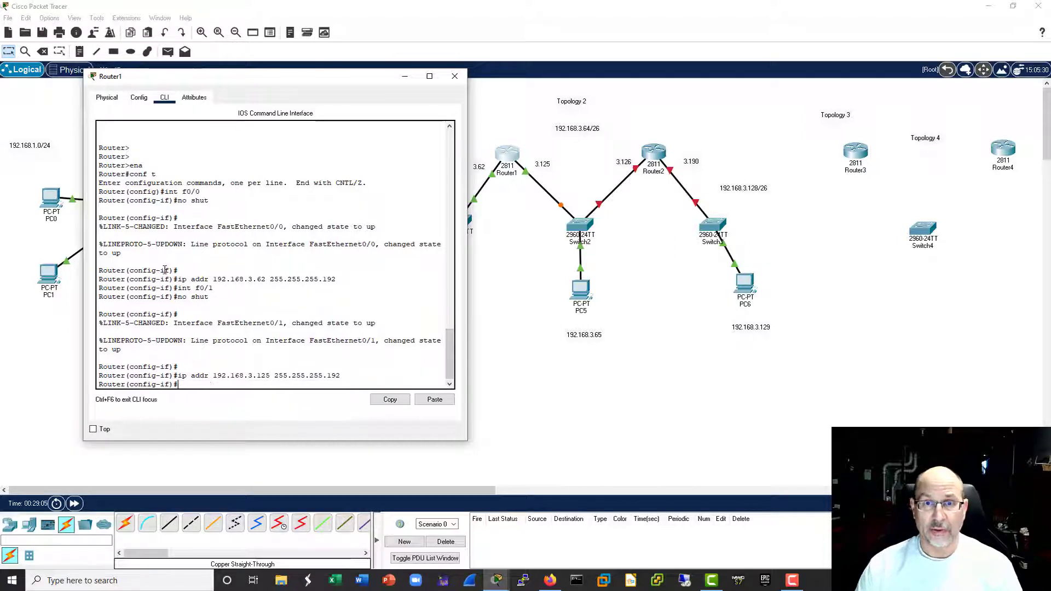
click(454, 76)
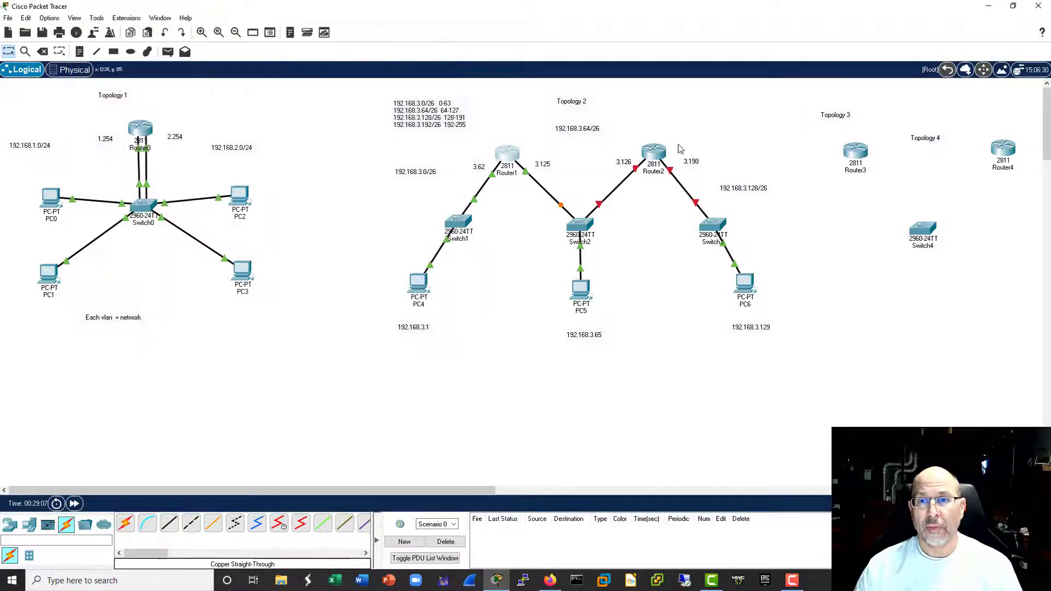
Step: Open Router2's command line and decline the initial configuration dialog with "no" to reach the router prompt
click(663, 156)
drag(492, 98, 225, 86)
click(149, 104)
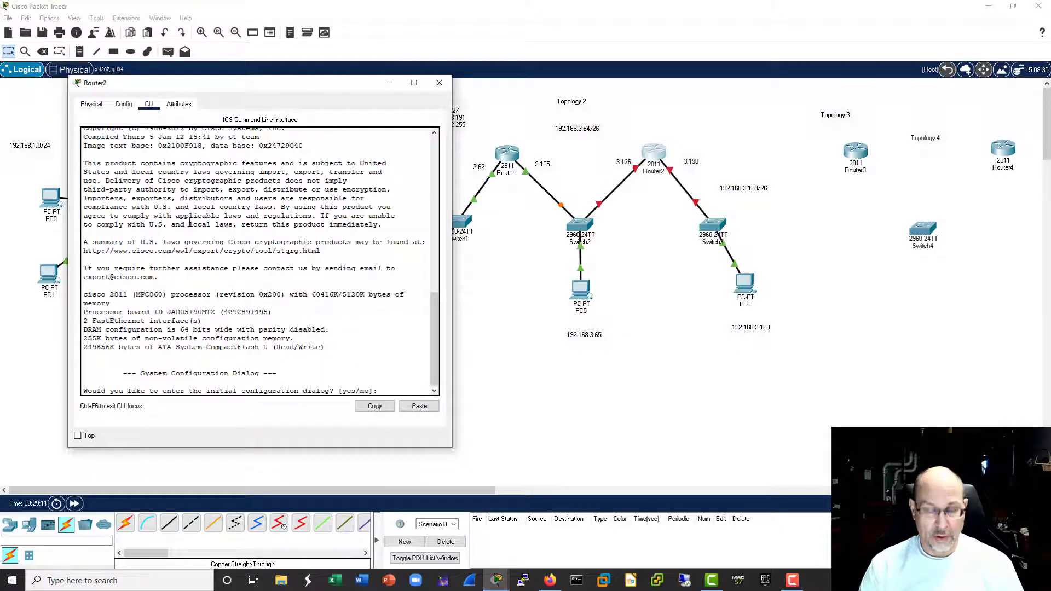
text(no)
key(Return)
key(Return)
key(Return)
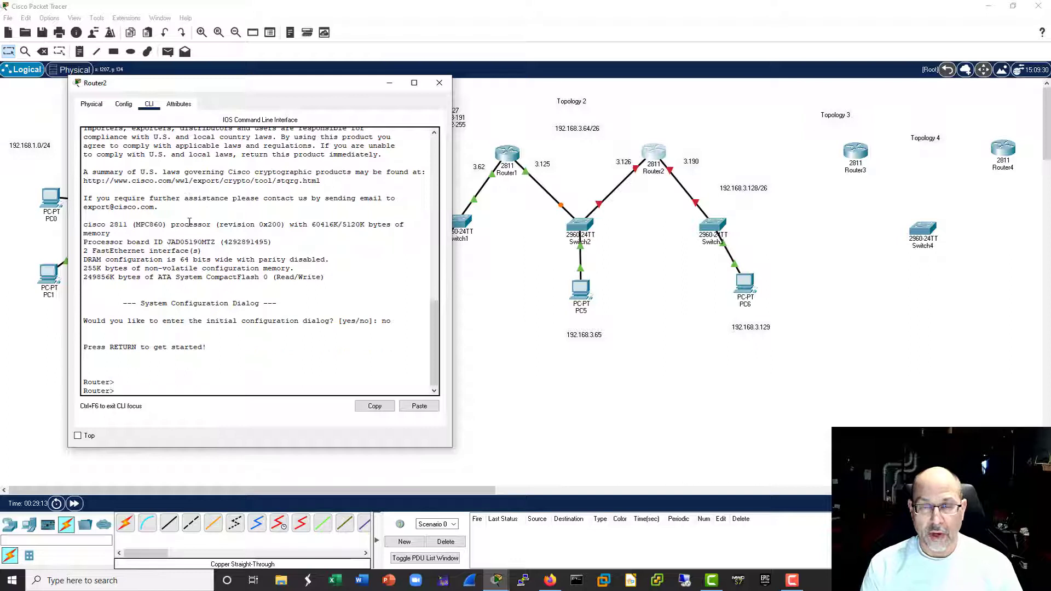
Step: Enter Router2's global configuration mode with "ena" and "conf t", and select interface f0/0
text(ena)
key(Return)
text(c)
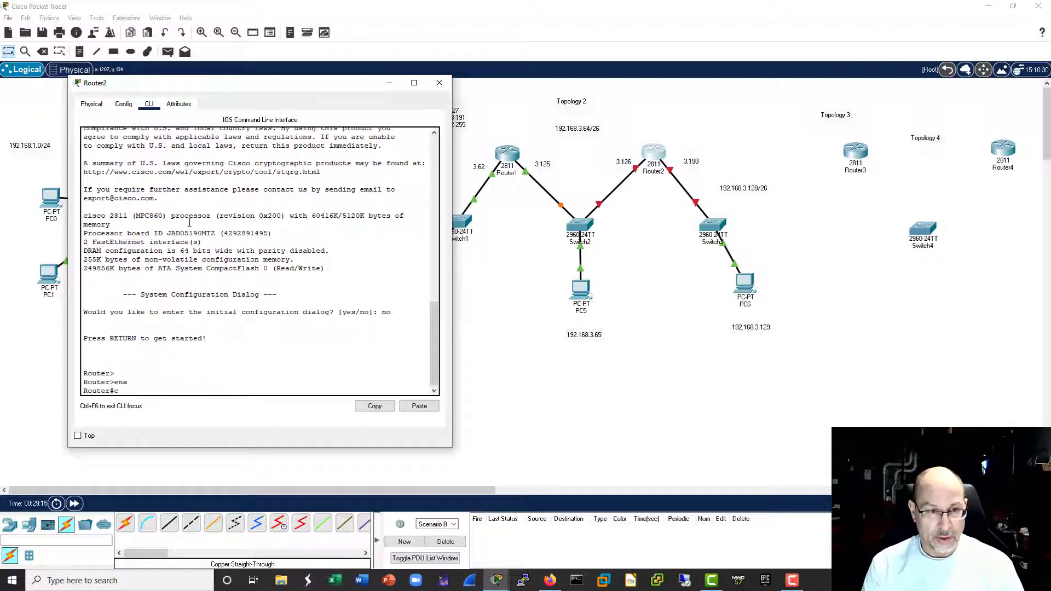
text(onf t)
key(Return)
text(int f0/)
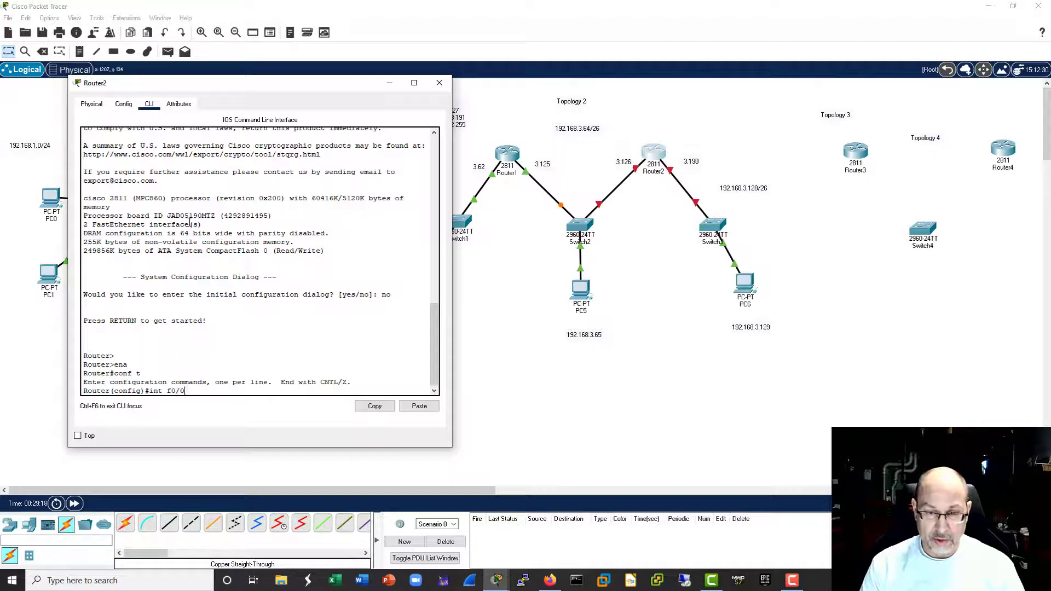
Step: Bring up interface f0/0 on Router2 with the no shut command
text(0)
key(Return)
text(no shut)
key(Return)
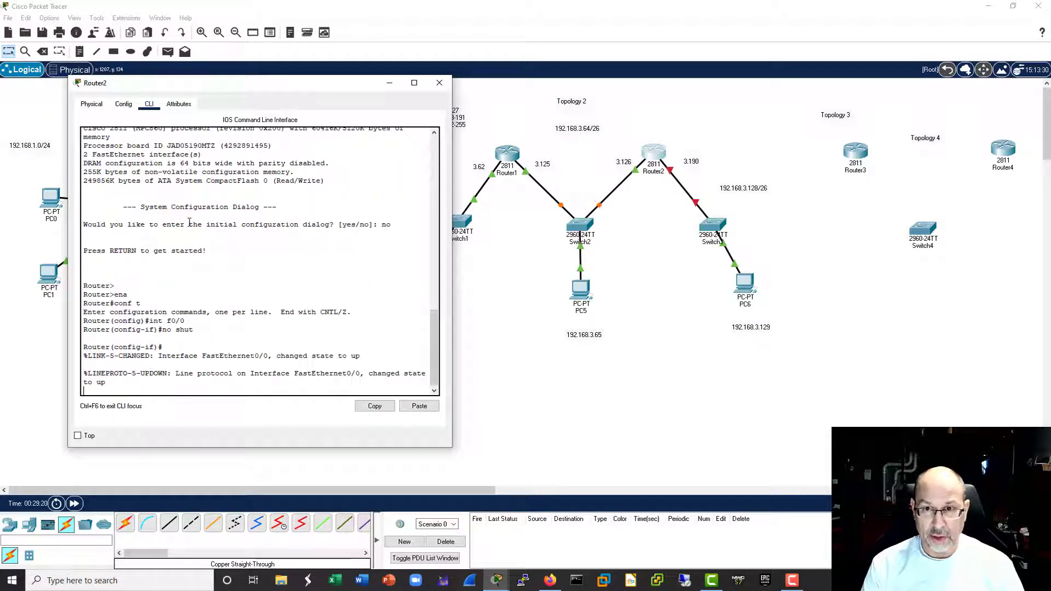
Step: Assign IP address 192.168.3.126 with mask 255.255.255.192 to Router2's f0/0 interface
key(Return)
key(Return)
text(ip add)
text(r )
text(i)
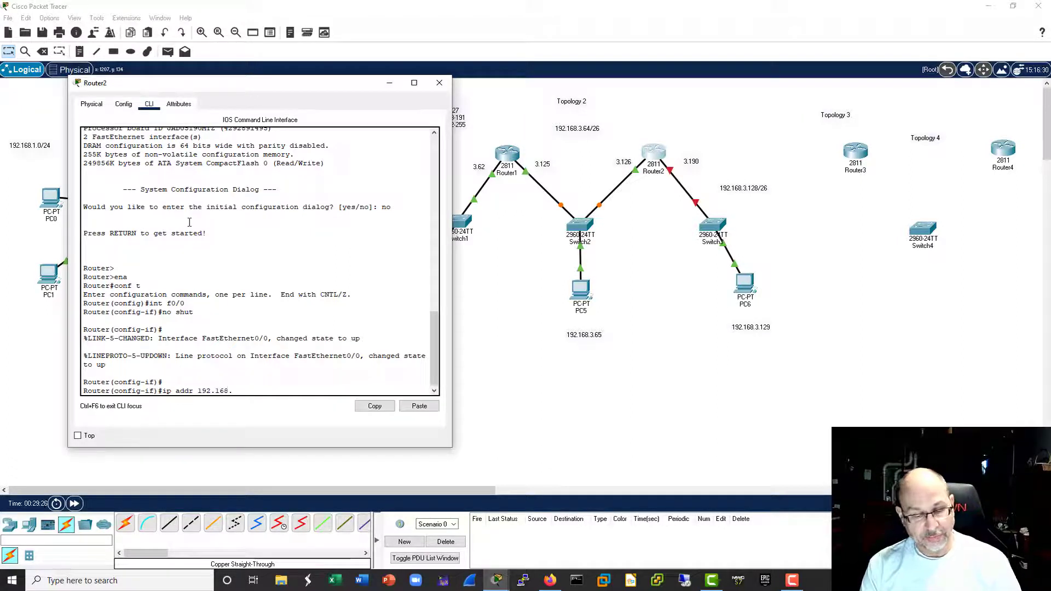
text(92.168.3.126 255.255.255)
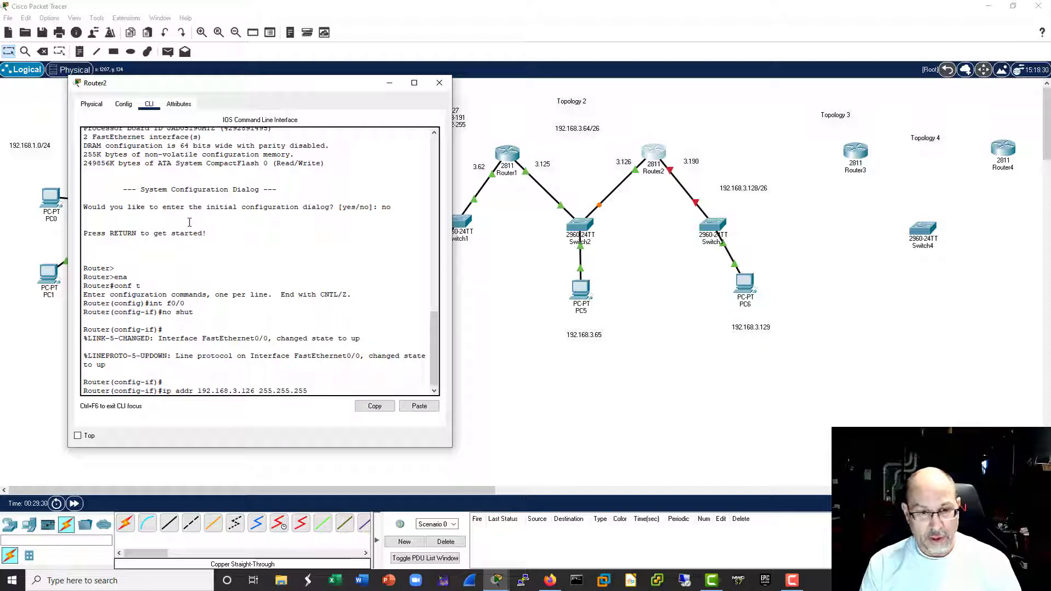
text(.192)
key(Return)
Step: Switch to interface f0/1 on Router2 and bring it up with no shut
text(int f0/0)
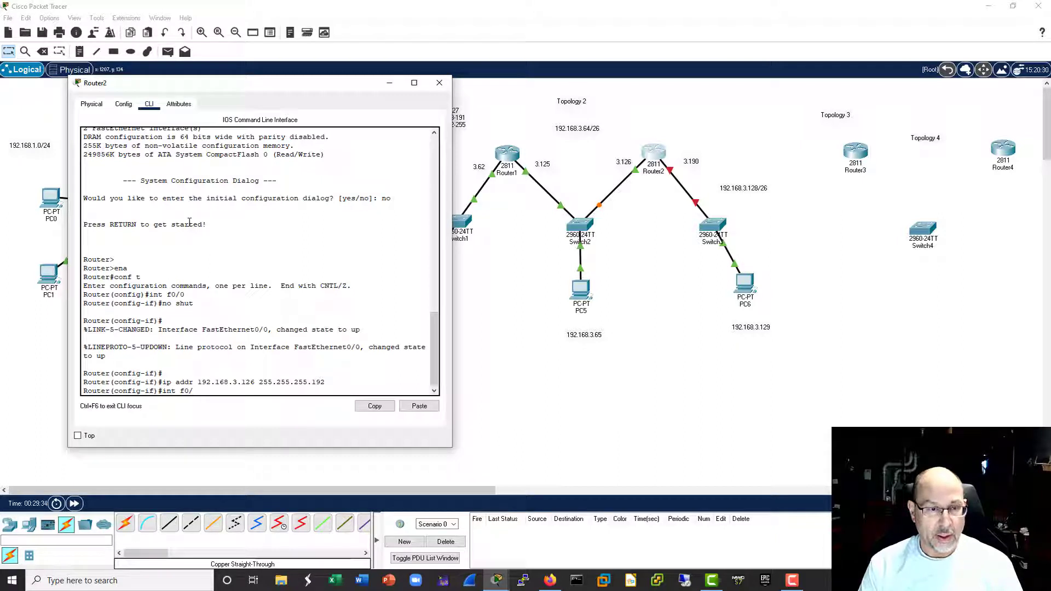
key(Return)
text(no shut)
key(Return)
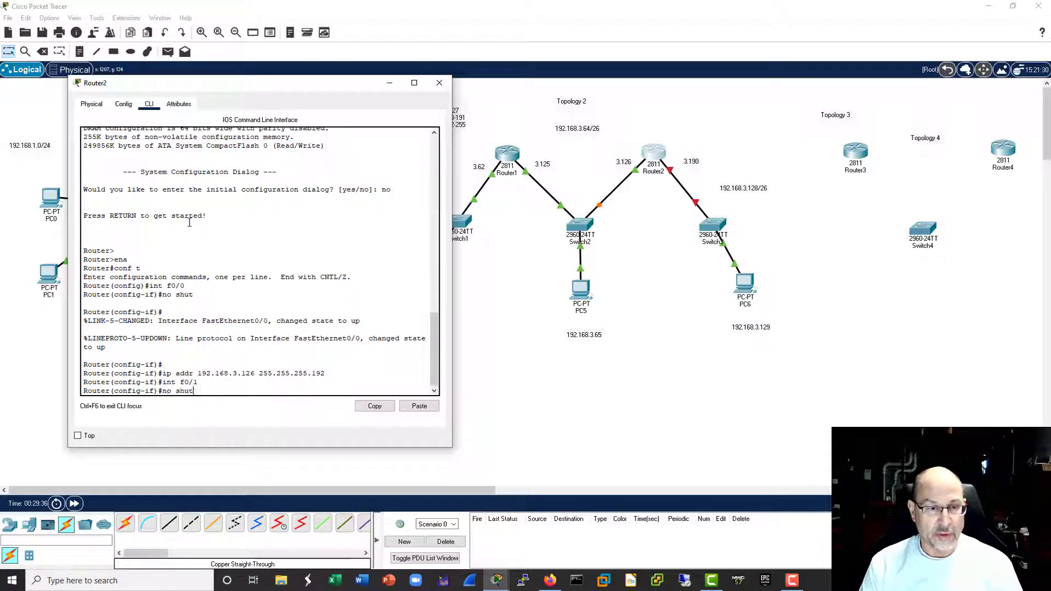
Step: Assign IP address 192.168.3.190 with mask 255.255.255.192 to Router2's f0/1 interface and close the router's window
key(Up)
key(Up)
key(Up)
key(Left)
key(Left)
key(Left)
key(Left)
key(Left)
key(Left)
key(Left)
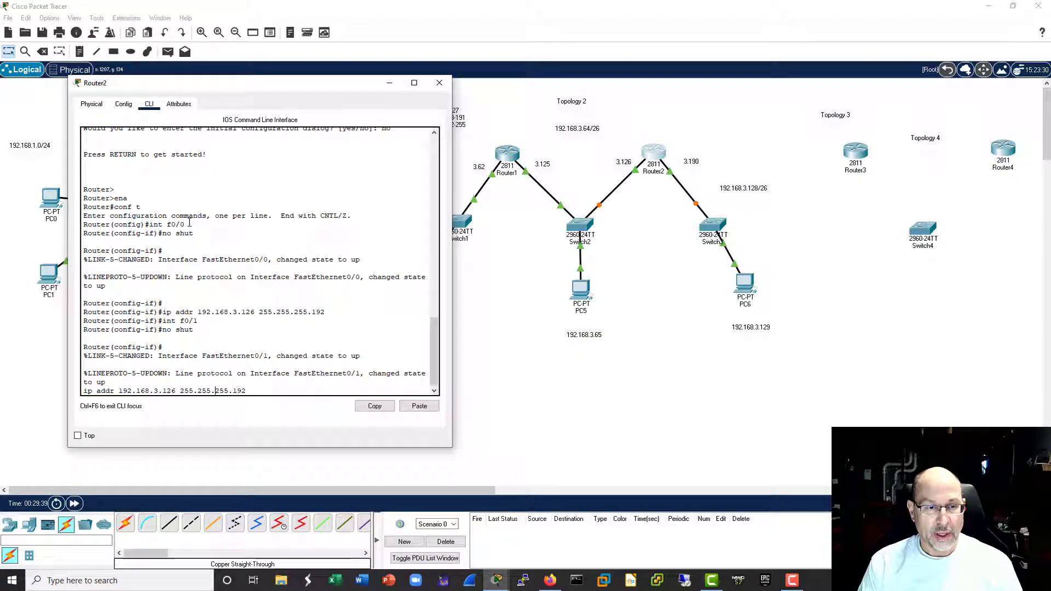
key(Left)
key(BackSpace)
key(BackSpace)
text(90)
key(Return)
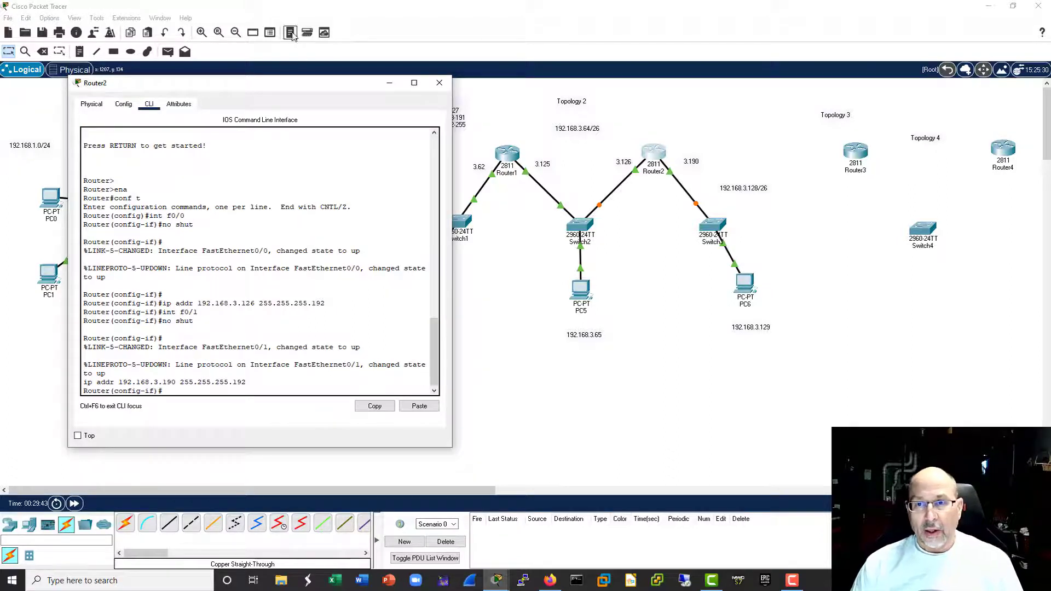
click(439, 83)
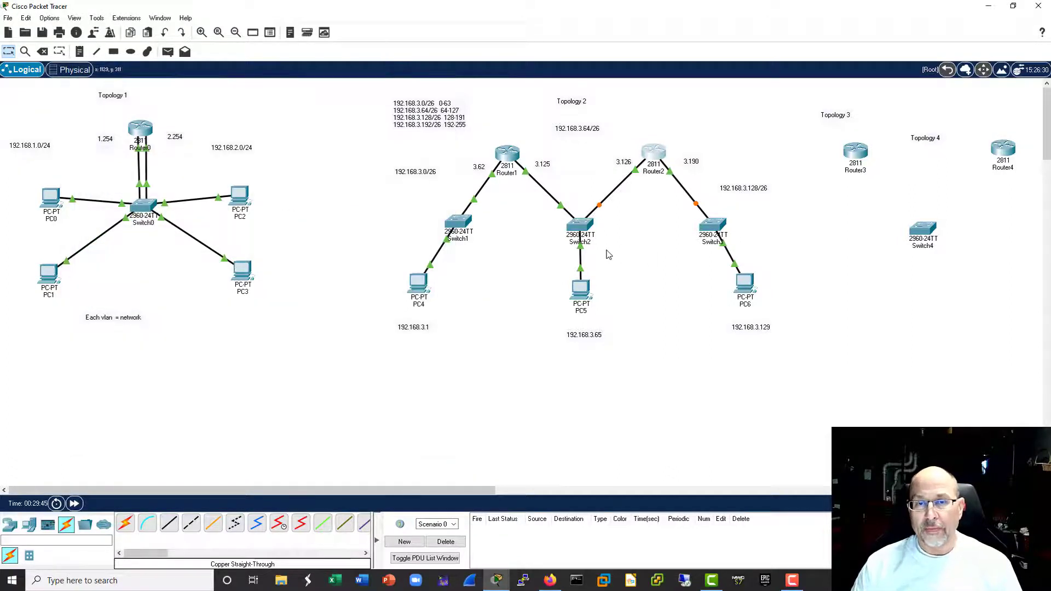
Step: Leave configuration mode on Router1 and display its IP routing table with sh ip route
click(504, 155)
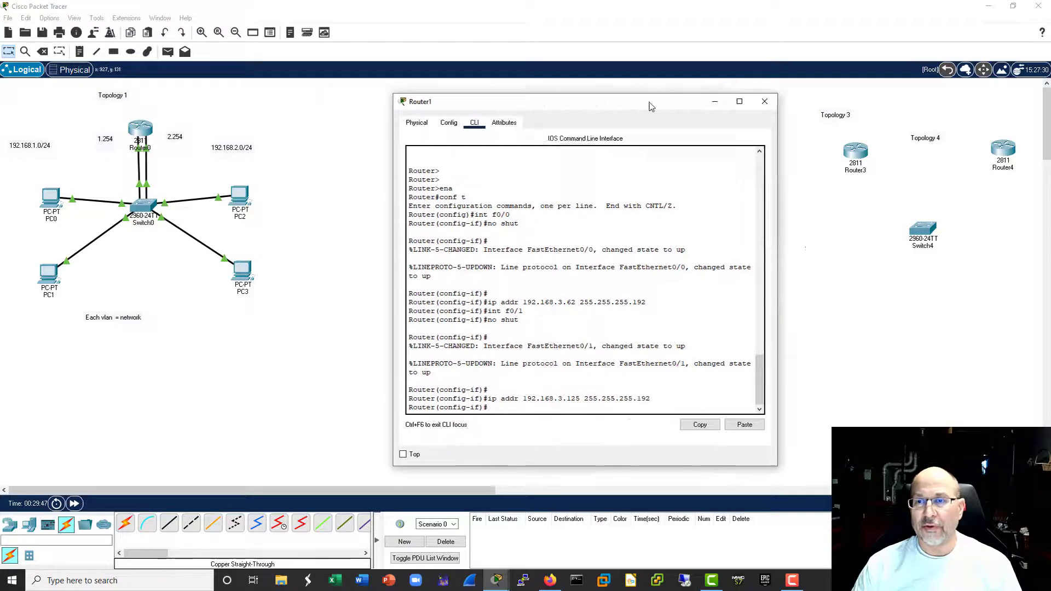
drag(650, 99, 909, 78)
key(Return)
key(Return)
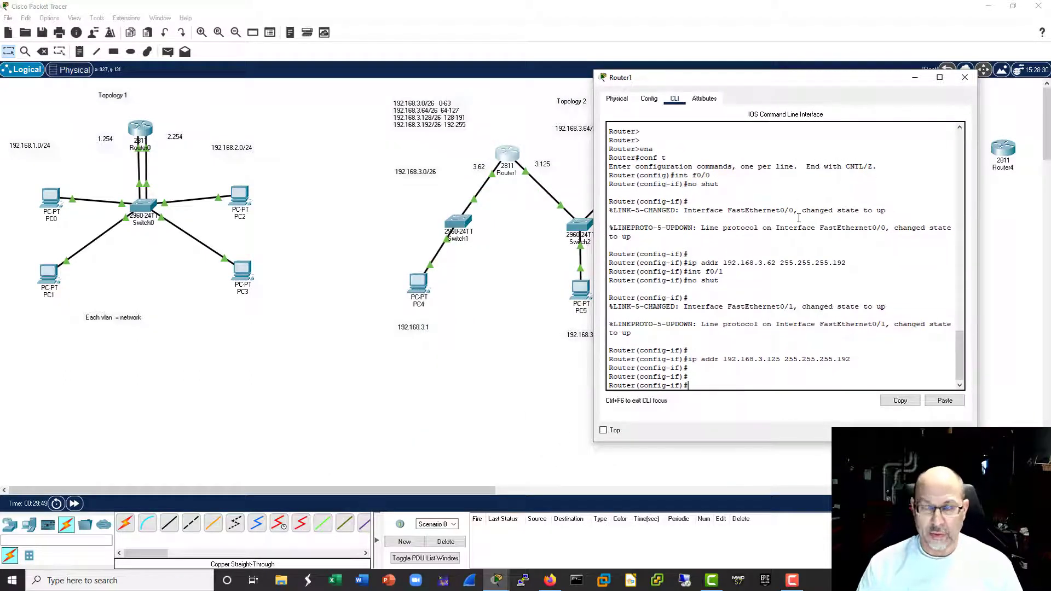
key(ctrl+z)
key(Return)
key(Return)
key(Return)
text(sh ip route)
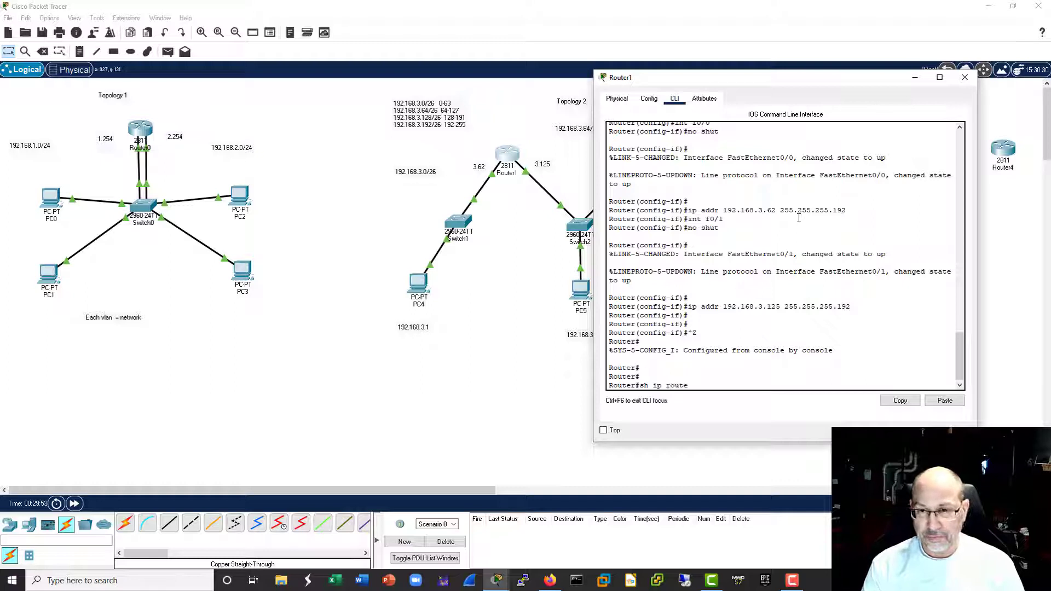
key(Return)
key(Return)
key(Return)
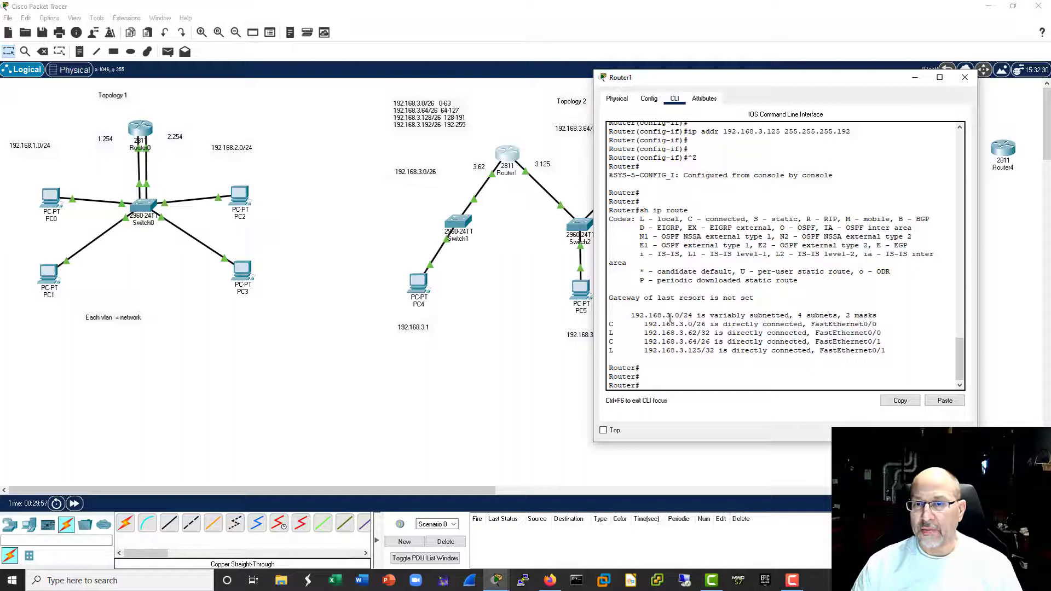
Step: Examine the subnet summary line and the directly connected network entries in Router1's routing table
drag(877, 316, 609, 315)
drag(877, 324, 599, 328)
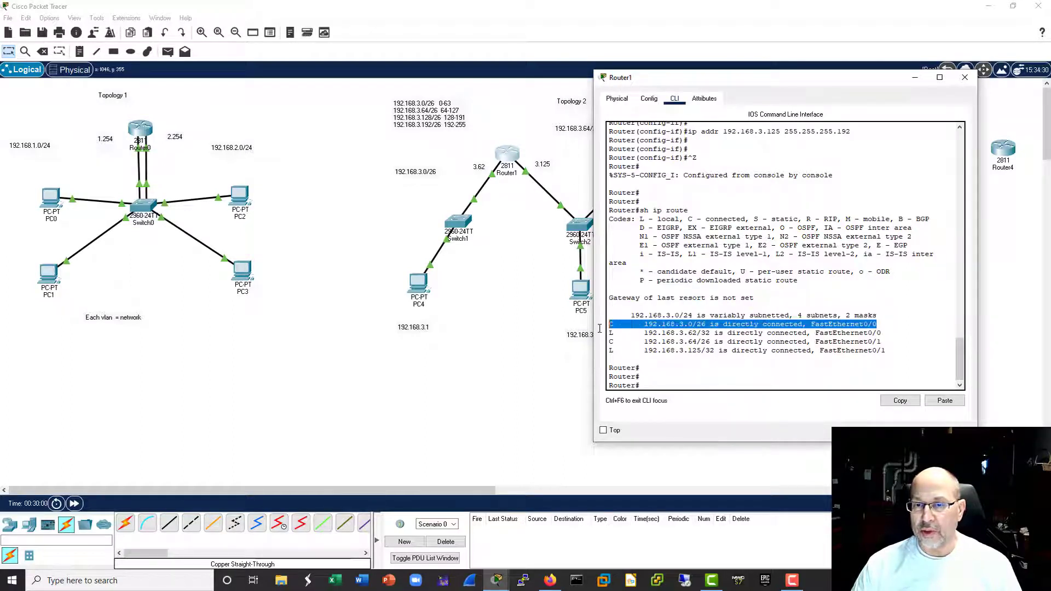
drag(882, 341, 608, 344)
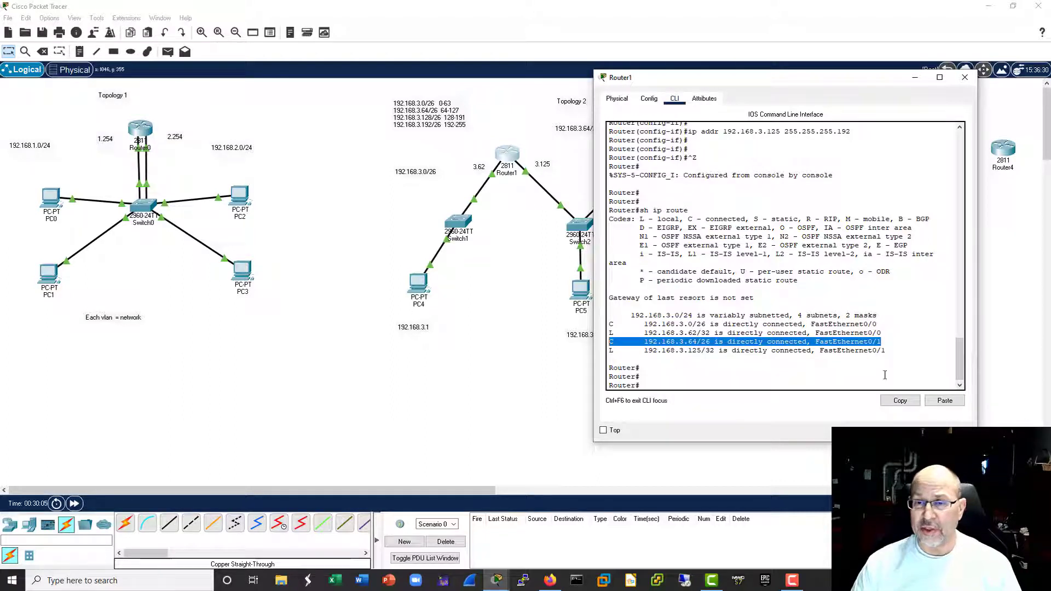
click(878, 341)
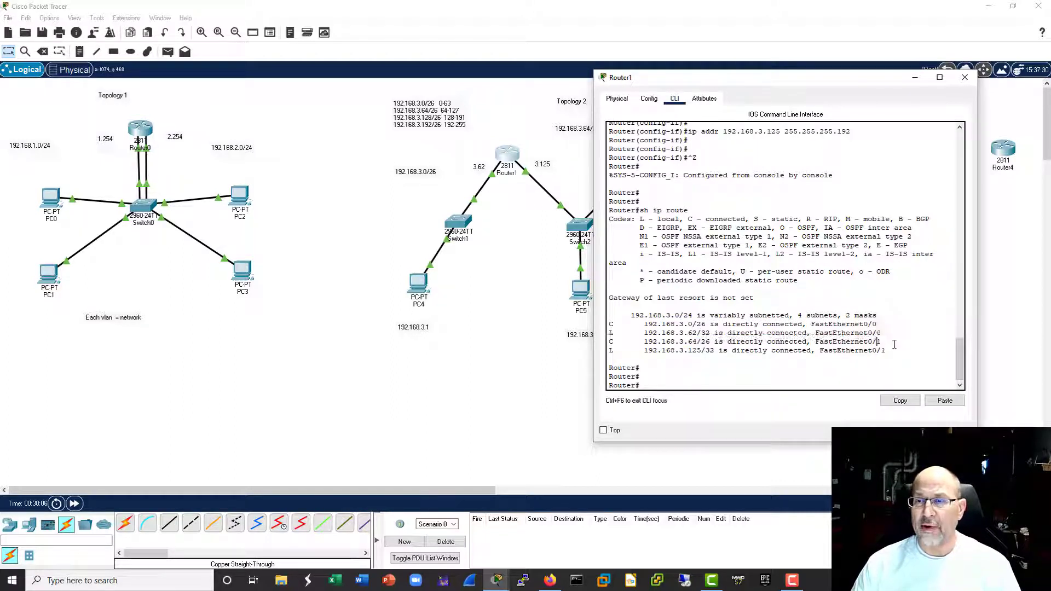
drag(880, 342, 618, 343)
drag(879, 325, 618, 334)
click(882, 316)
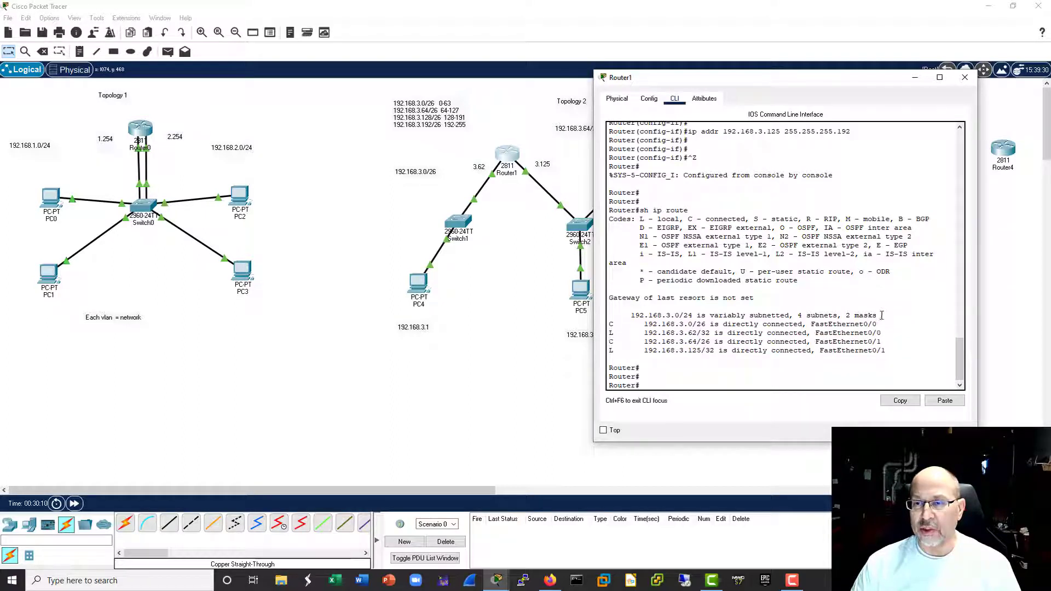
drag(882, 315, 597, 315)
click(964, 77)
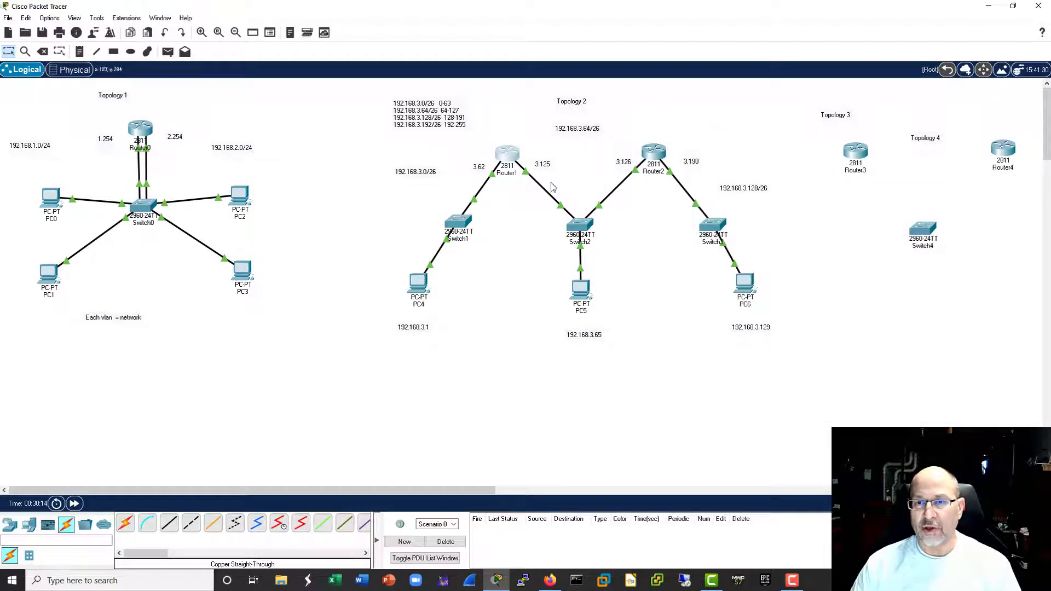
Step: Add a static route on Router1 to 192.168.3.128 with mask 255.255.255.192 and next hop 192.168.3.64
drag(507, 154, 514, 153)
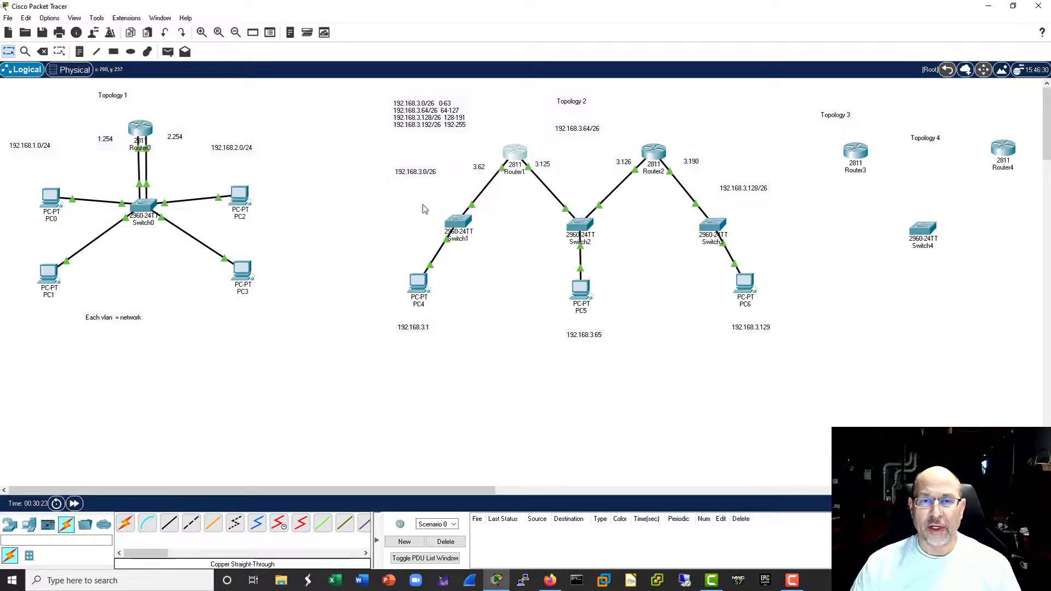
click(513, 156)
drag(556, 104, 326, 99)
text(conf t)
key(Return)
text(ip ro)
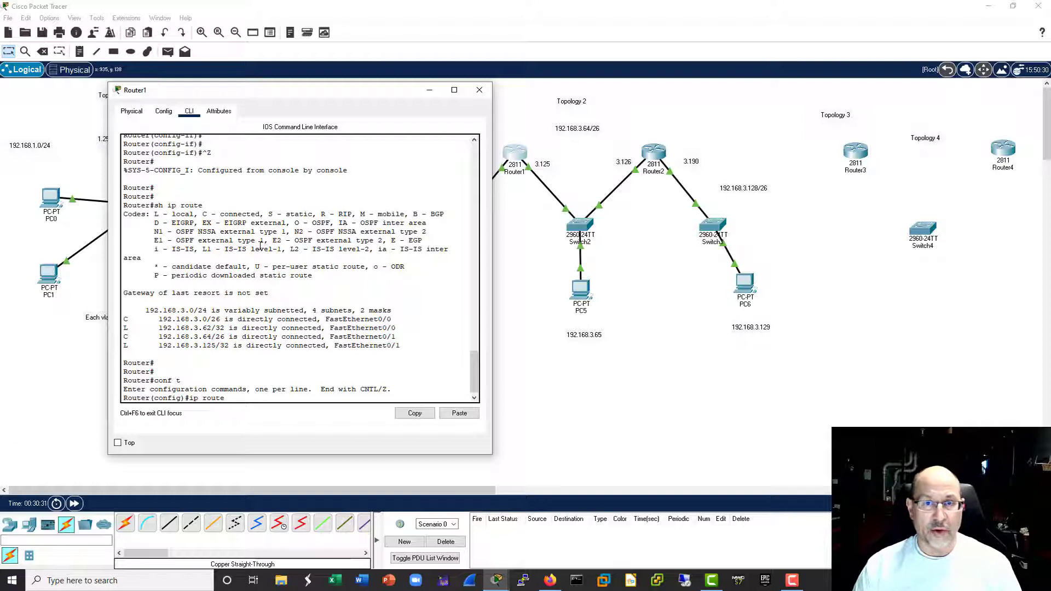
text(ute )
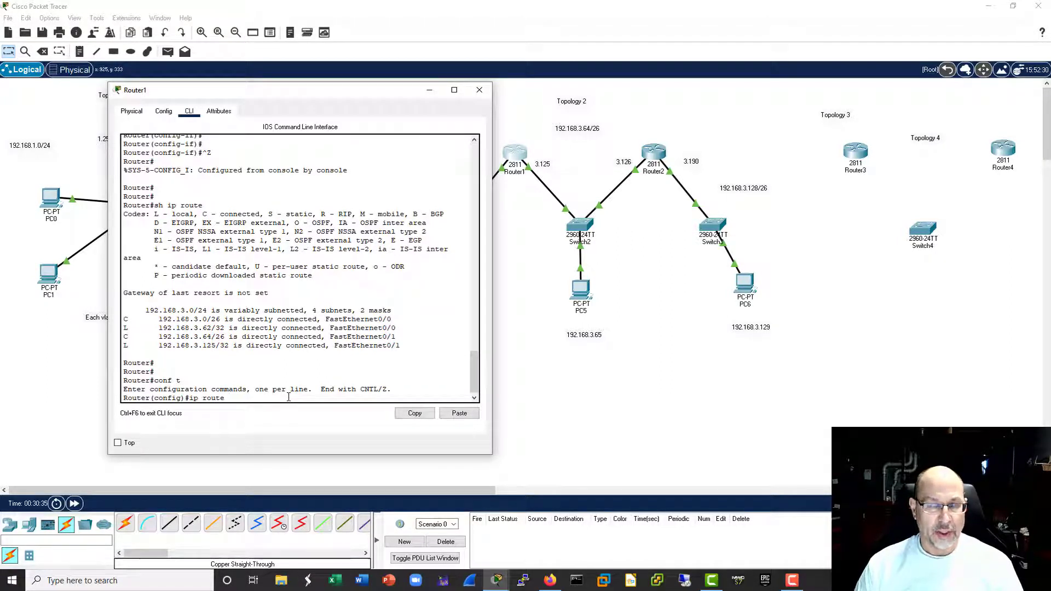
text(192.168.3.)
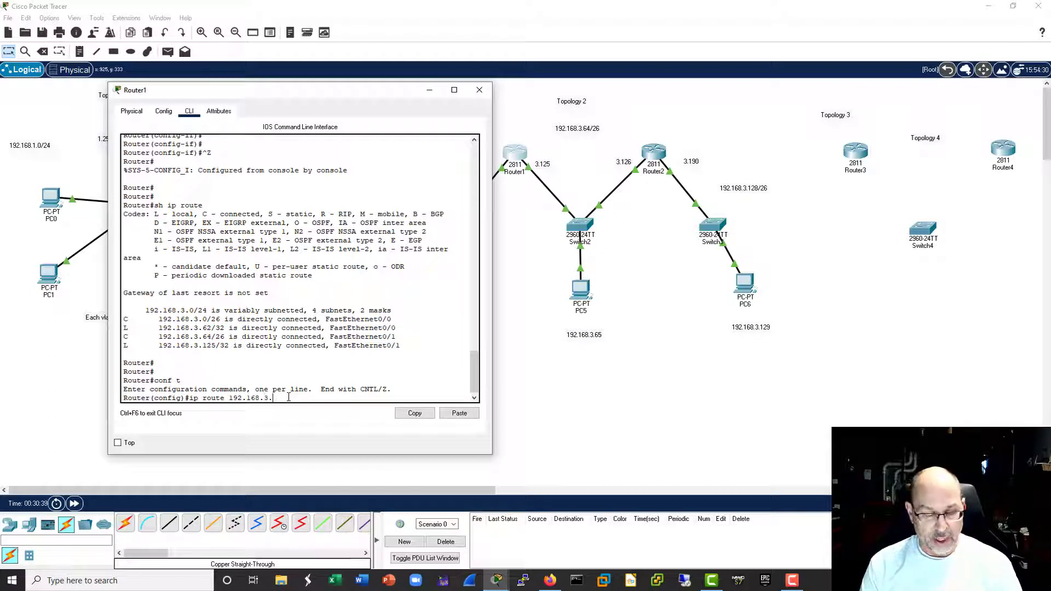
text(128 255)
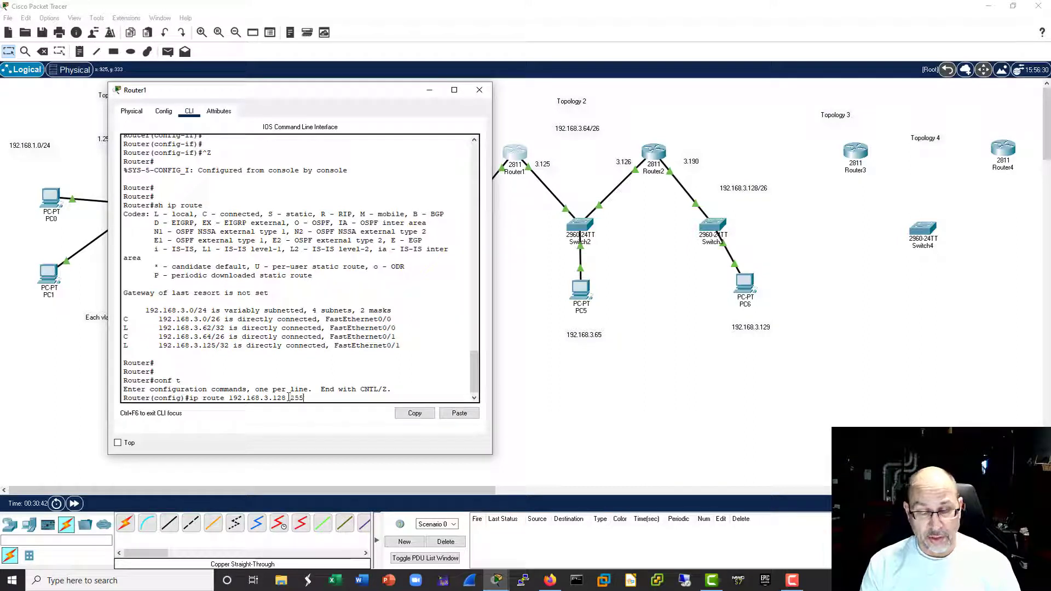
text(.255.255.192 192)
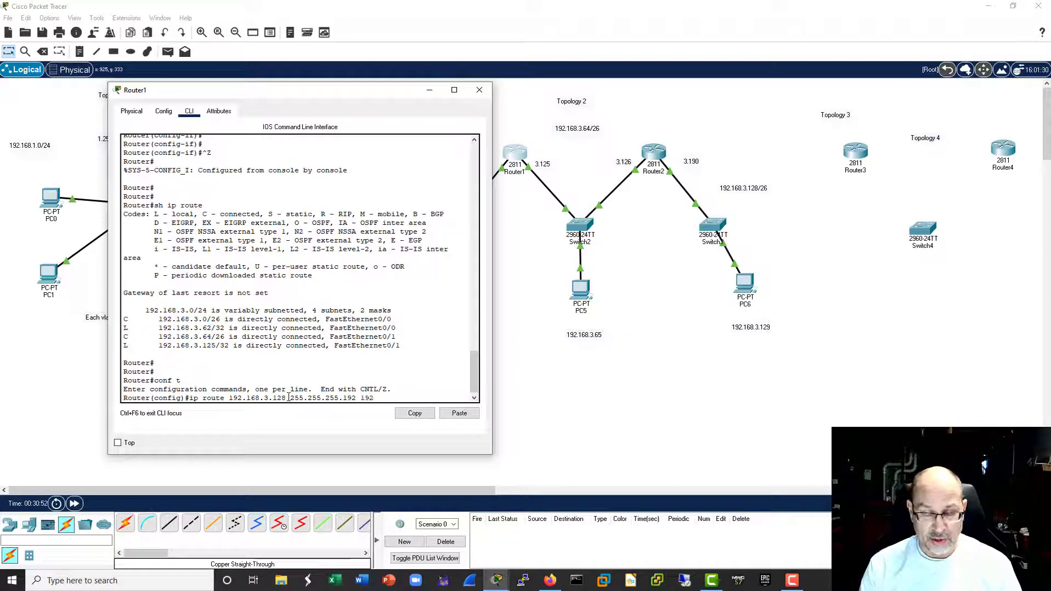
text(.168.)
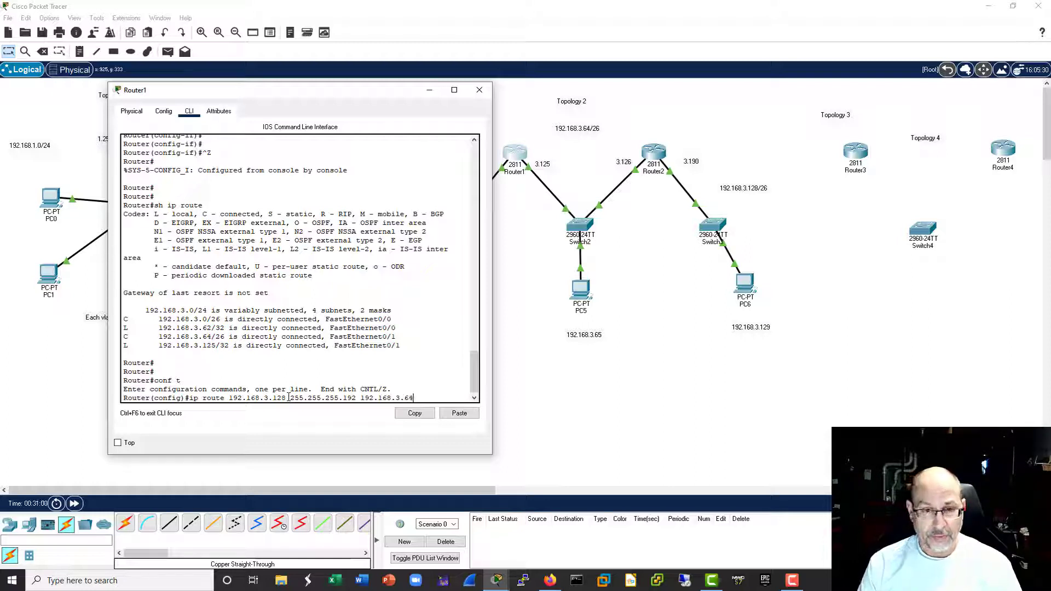
text(3.64)
key(Return)
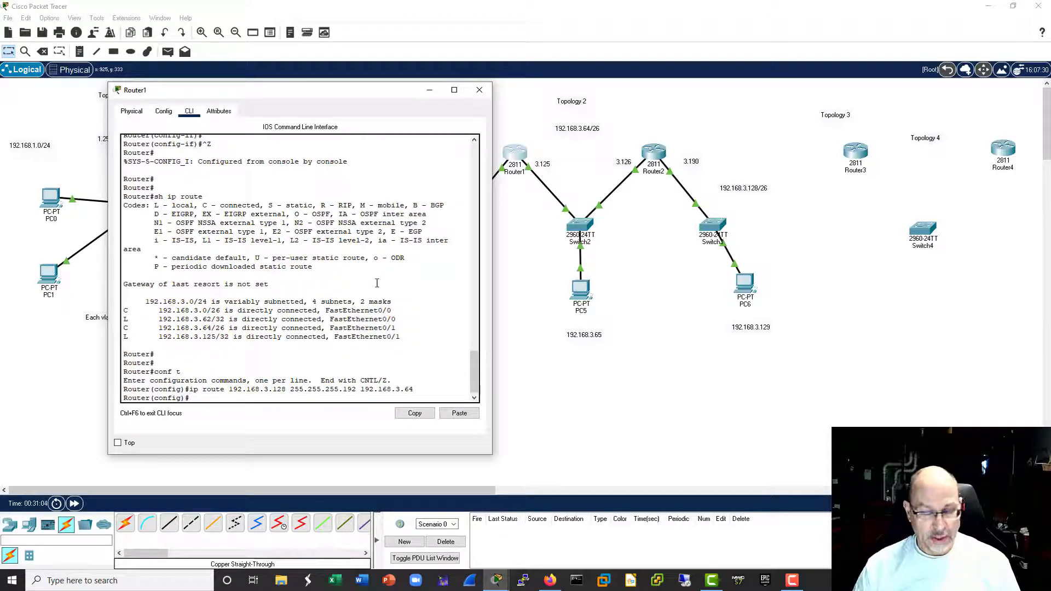
Step: Display Router1's IP routing table again from privileged mode and check its static and connected route entries
key(ctrl+z)
key(Return)
key(Return)
text(sh ip route)
key(Return)
key(Return)
key(Return)
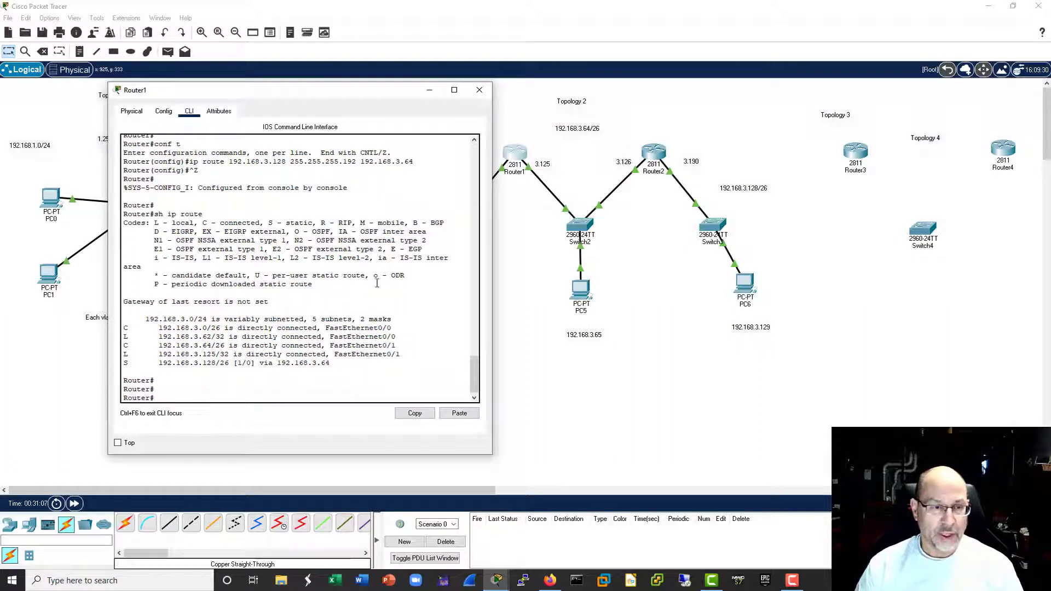
drag(330, 363, 122, 363)
drag(398, 336, 308, 345)
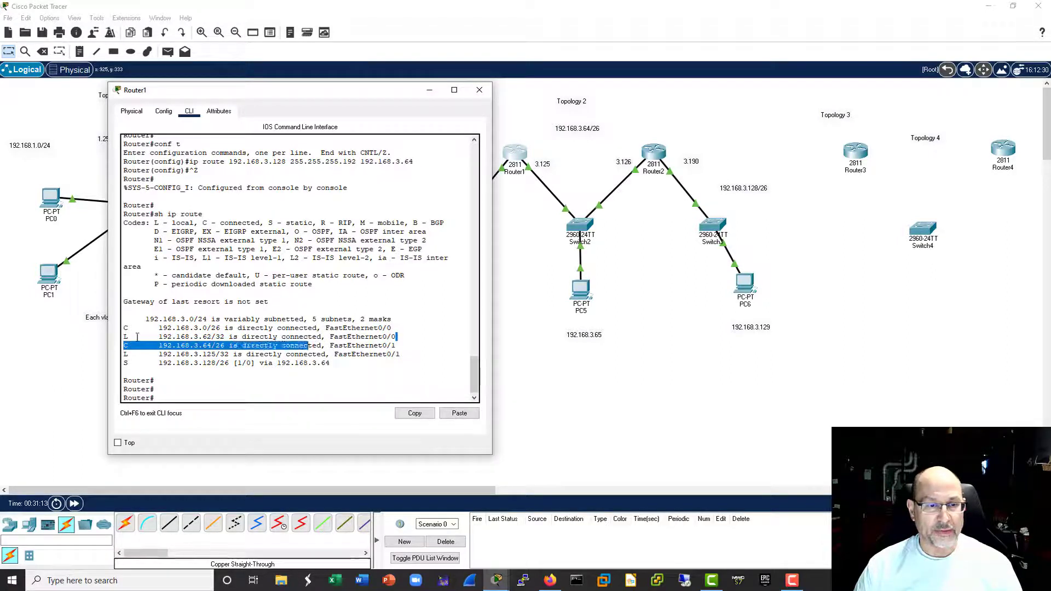
drag(124, 329, 268, 311)
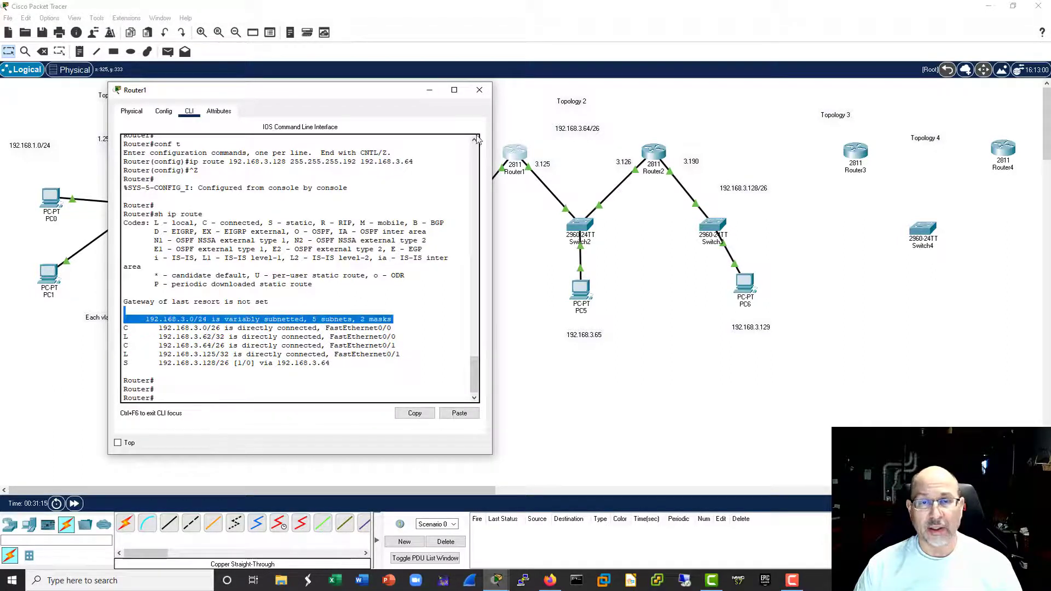
click(480, 90)
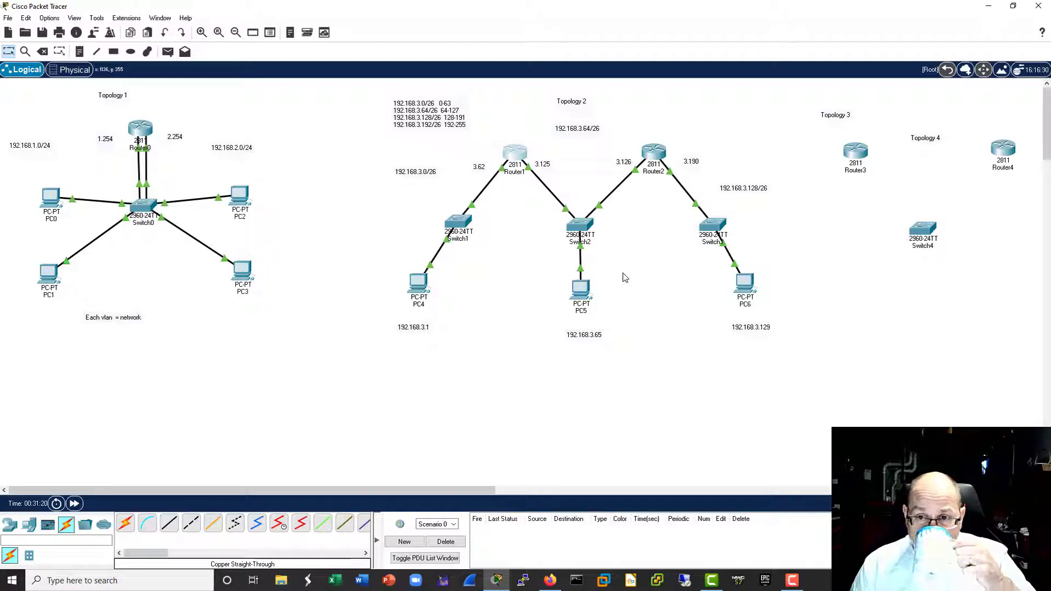
Step: Add a static route on Router2 to 192.168.3.0 with mask 255.255.255.192 and next hop 192.168.3.125
click(658, 156)
drag(541, 104, 281, 103)
key(Return)
key(Return)
text(exit)
key(Return)
text(ip route 192.168.3.0)
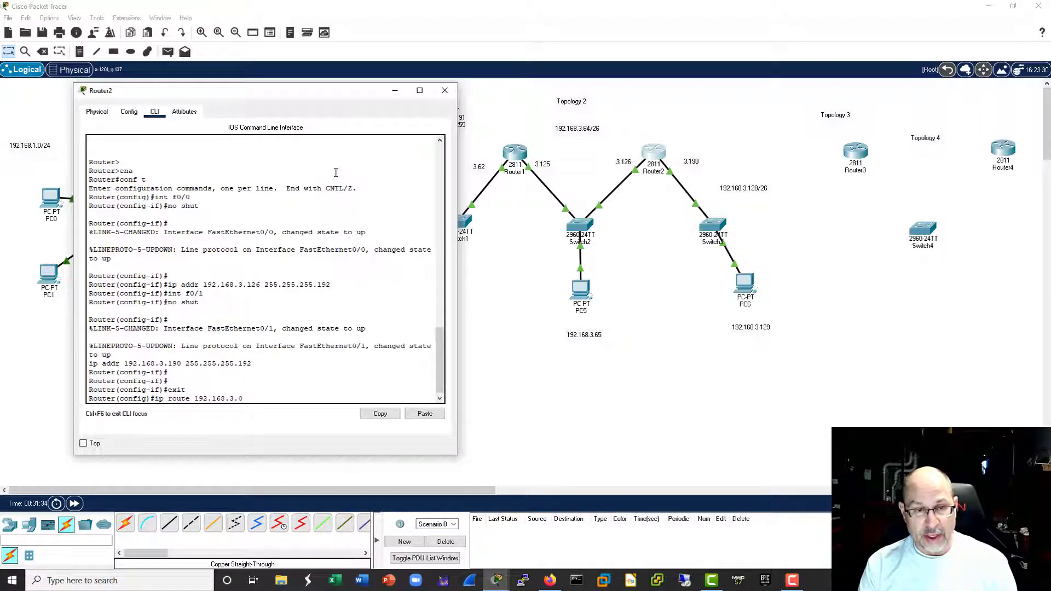
text( 255.255.255.1)
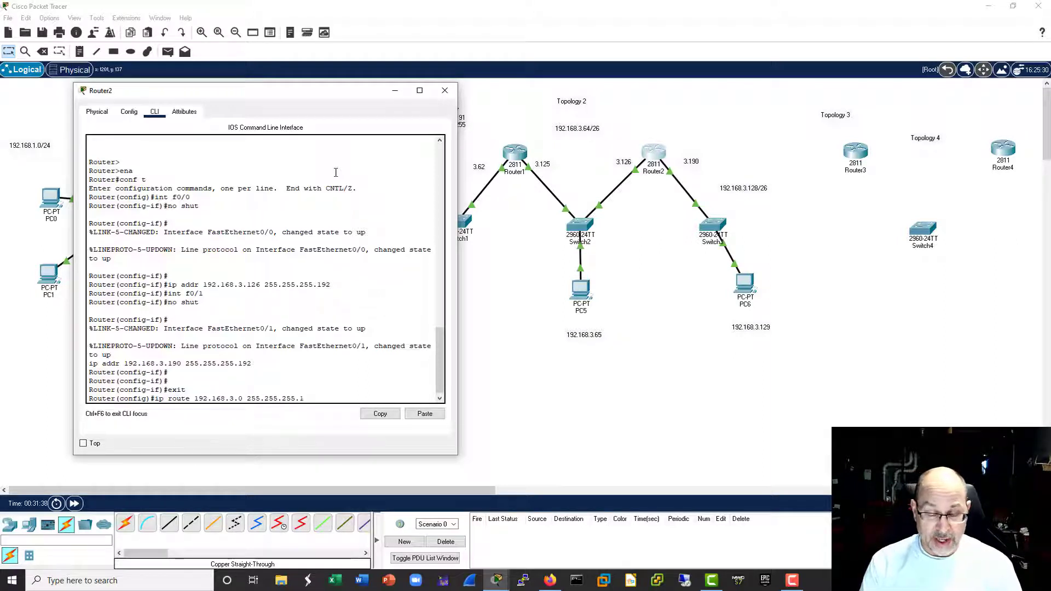
text(92 192.168.)
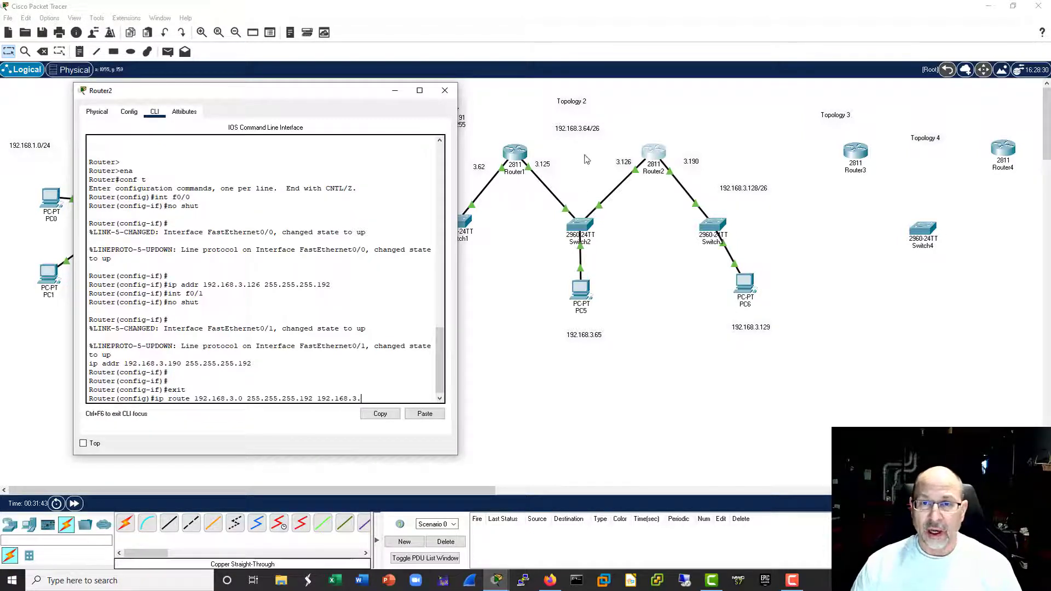
text(3.12)
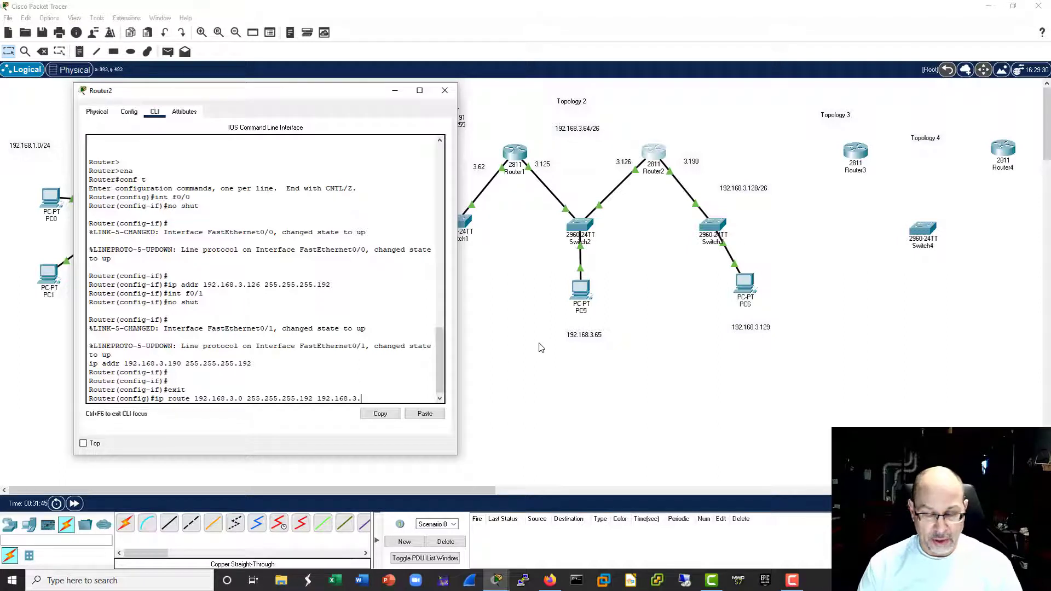
text(5)
key(Return)
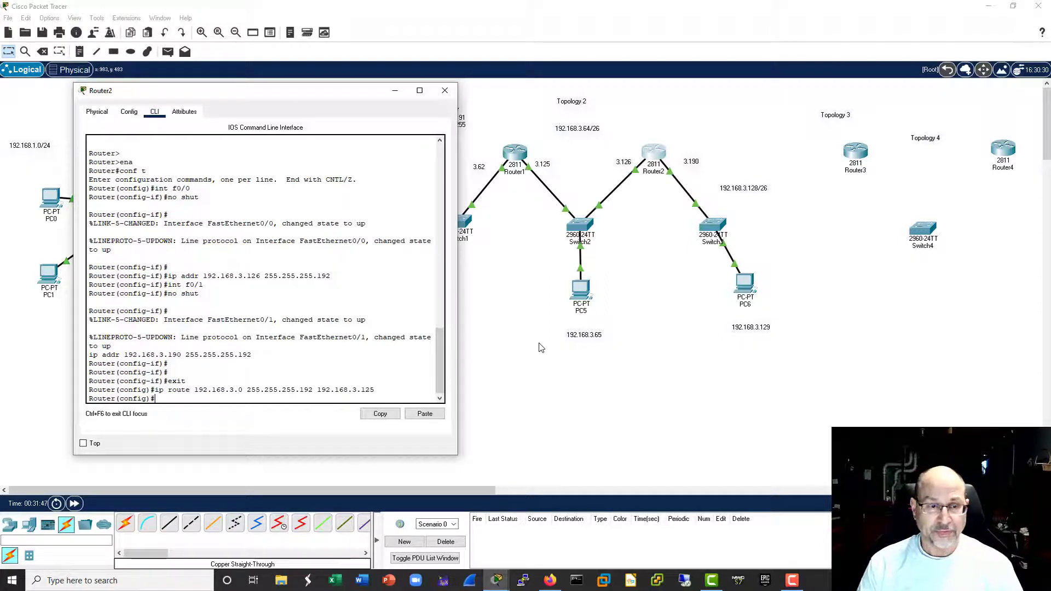
Step: Leave configuration mode on Router2 and display its IP routing table to check the static and connected routes
key(ctrl+z)
text(sh ip route)
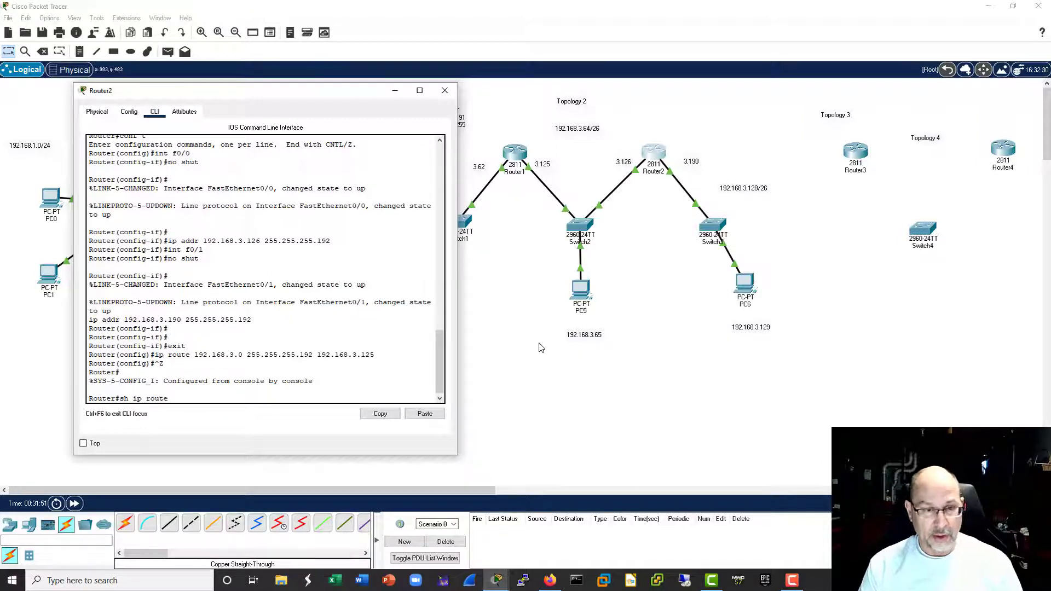
text(te)
key(Return)
key(Return)
key(Return)
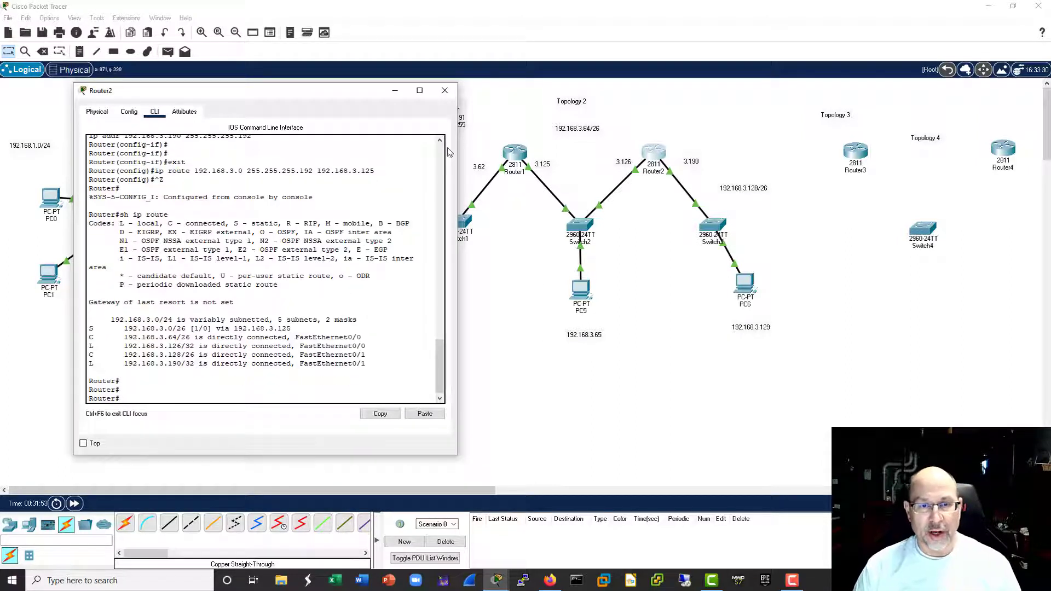
click(444, 91)
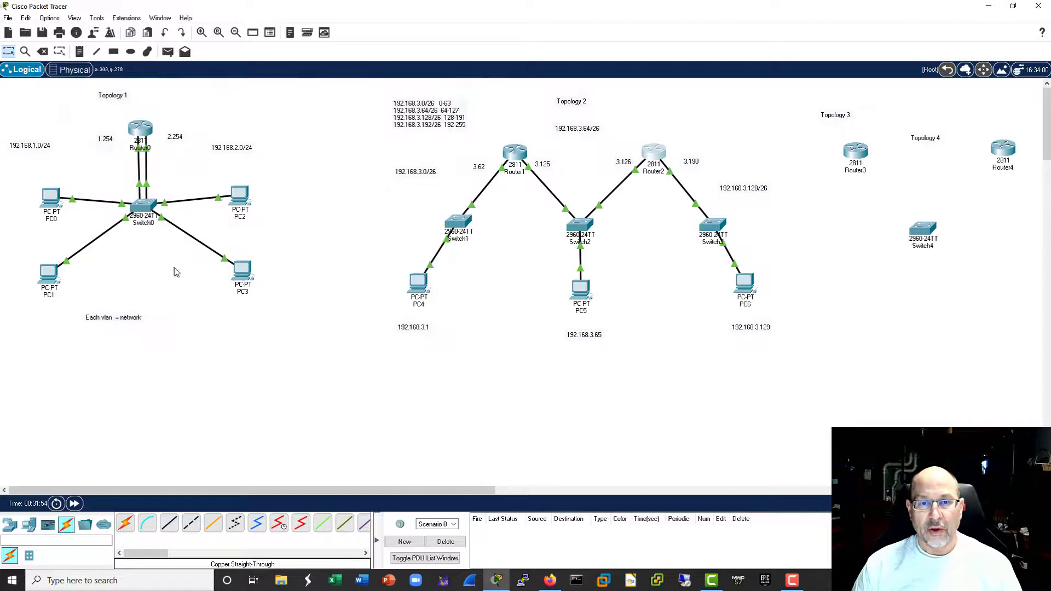
Step: Ping PC5 at 192.168.3.65 from PC4's command prompt, keeping Topology 2's address labels in view
click(417, 282)
drag(550, 101, 767, 83)
click(645, 101)
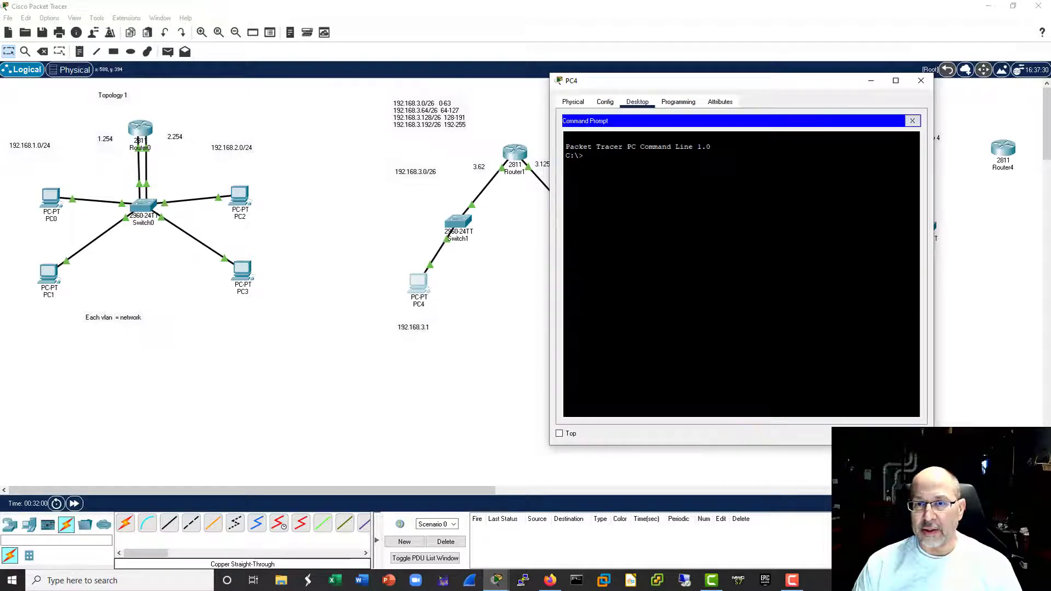
key(Return)
key(Return)
text(ping)
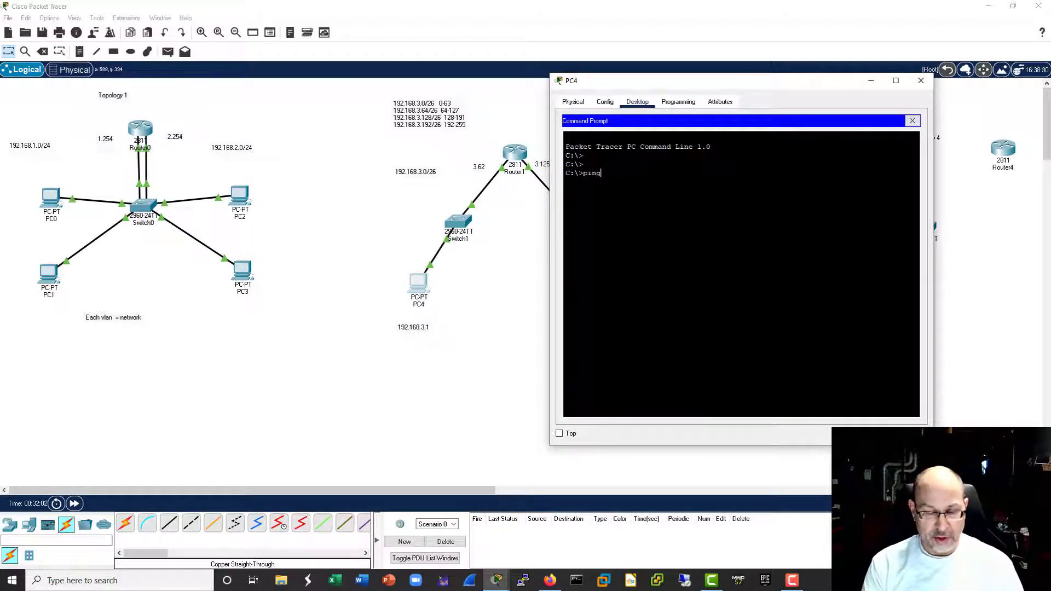
text( 192.168.3.)
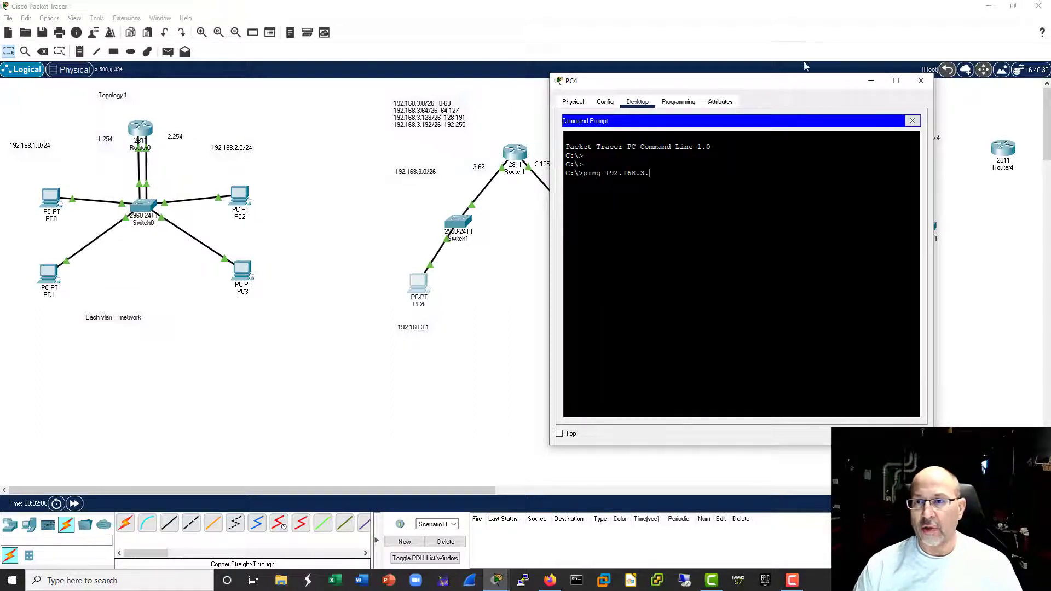
drag(794, 83, 369, 124)
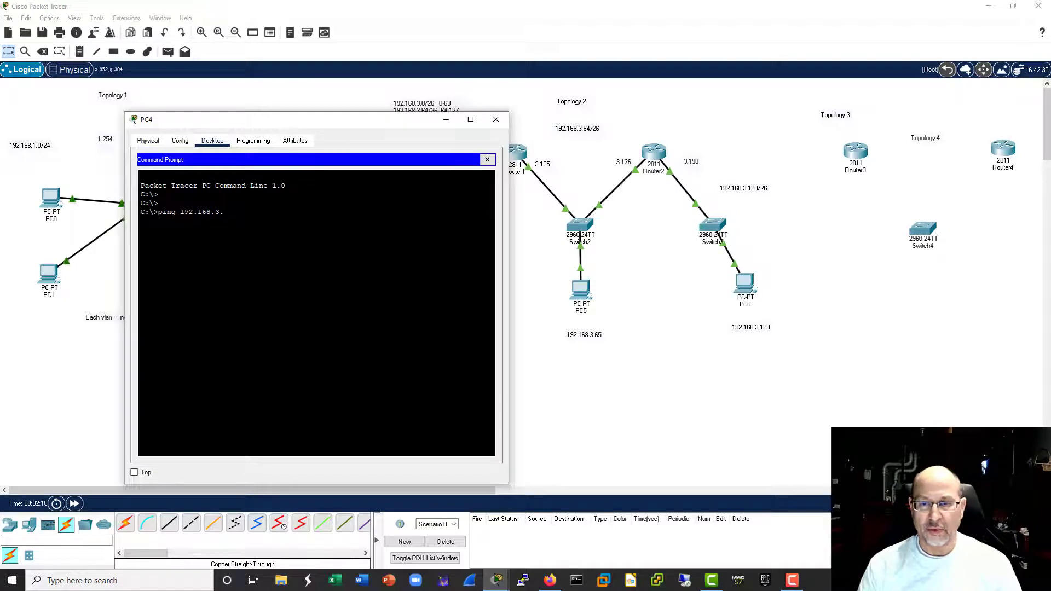
key(Return)
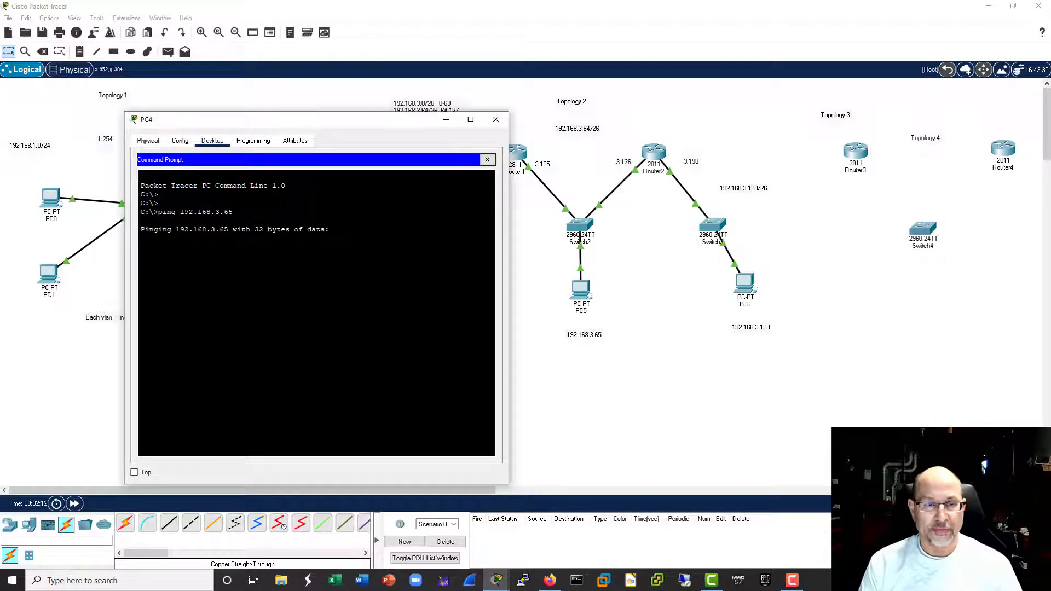
drag(326, 125, 241, 116)
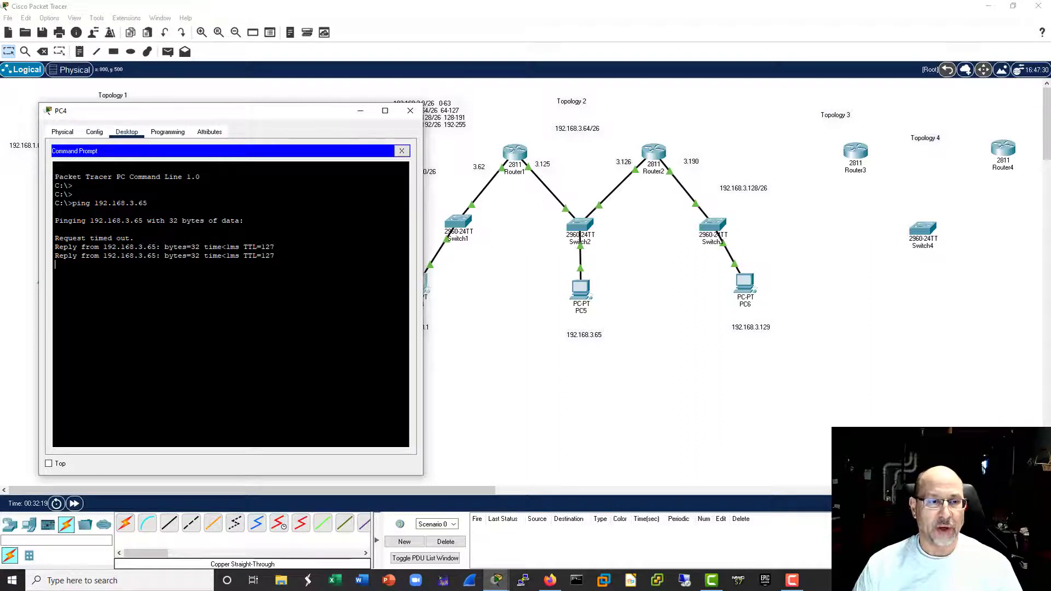
Step: Ping PC6 at 192.168.3.129 from PC4's command prompt, and close PC4's window
key(Up)
key(BackSpace)
key(BackSpace)
text(129)
key(Return)
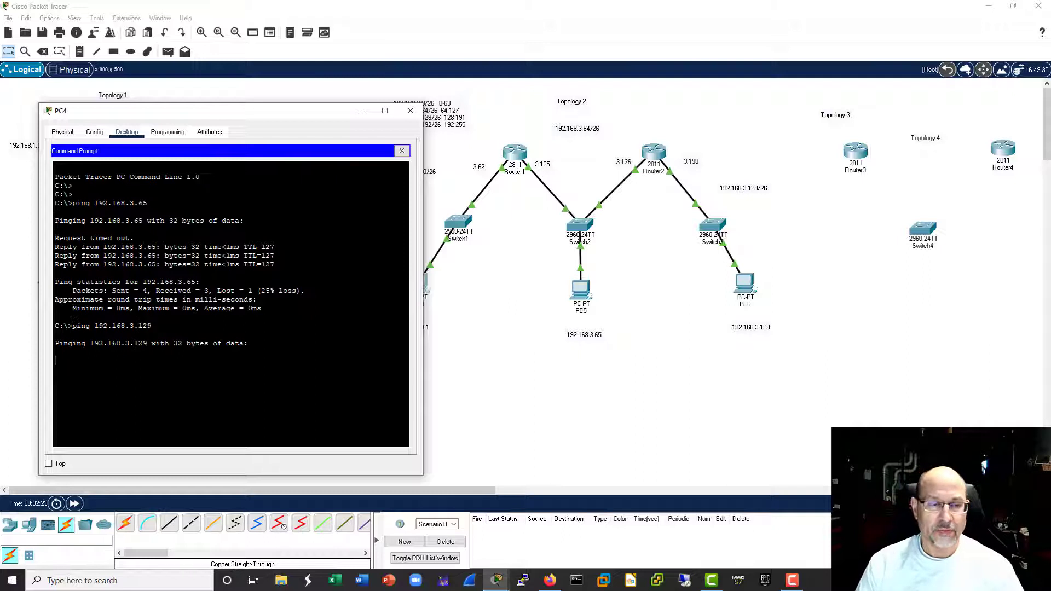
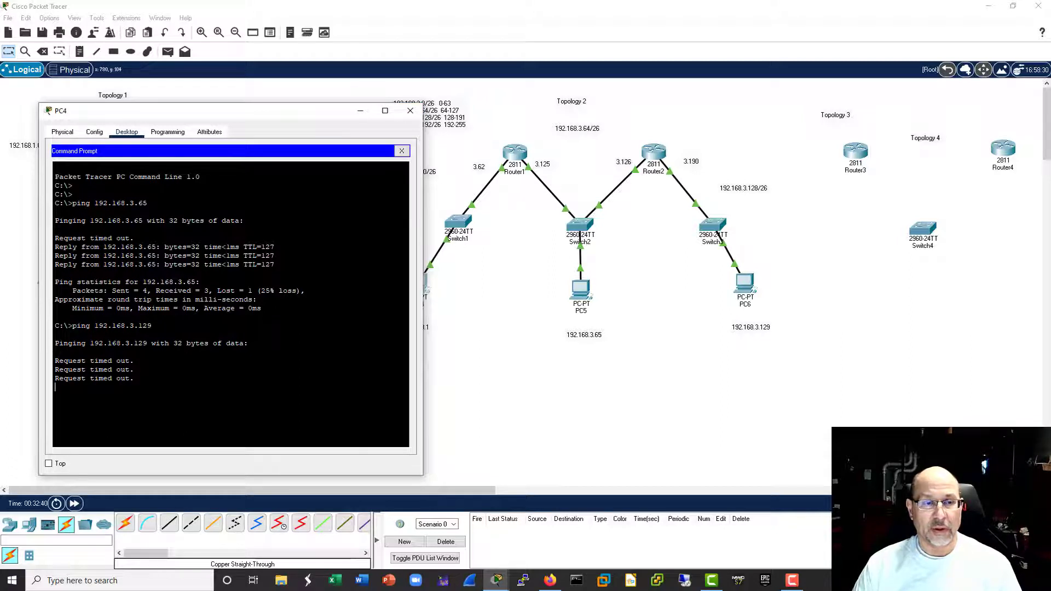
click(410, 110)
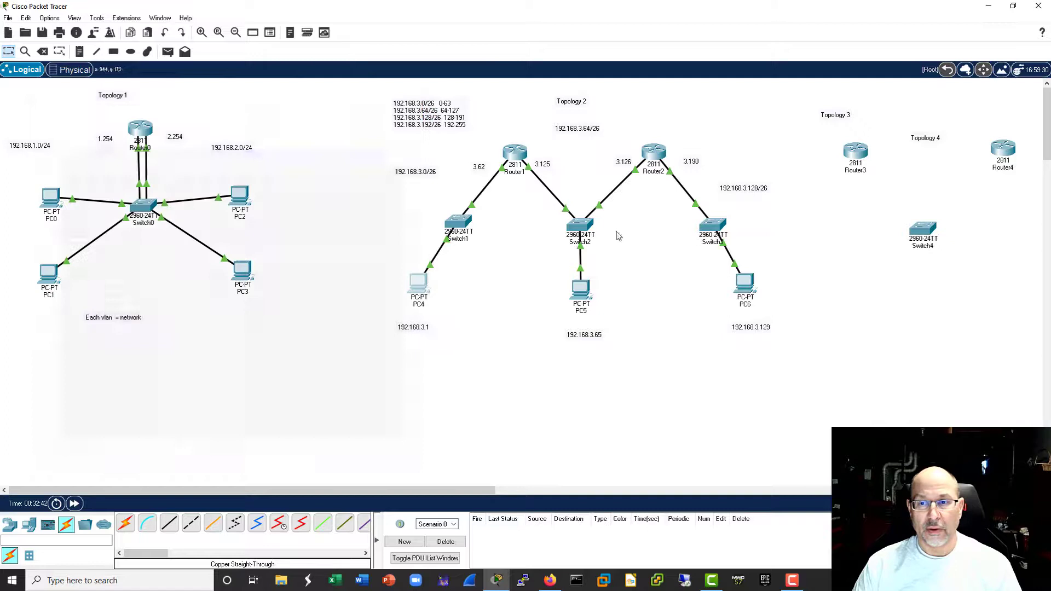
Step: Check PC6's default gateway and the IPv4 address and subnet mask on its FastEthernet0 interface
click(744, 283)
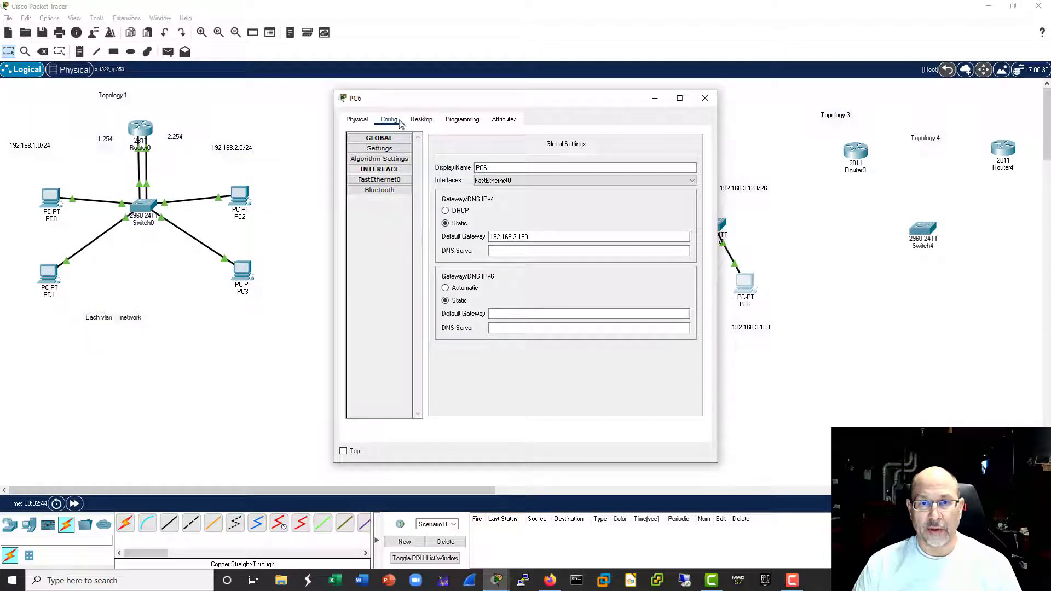
click(379, 179)
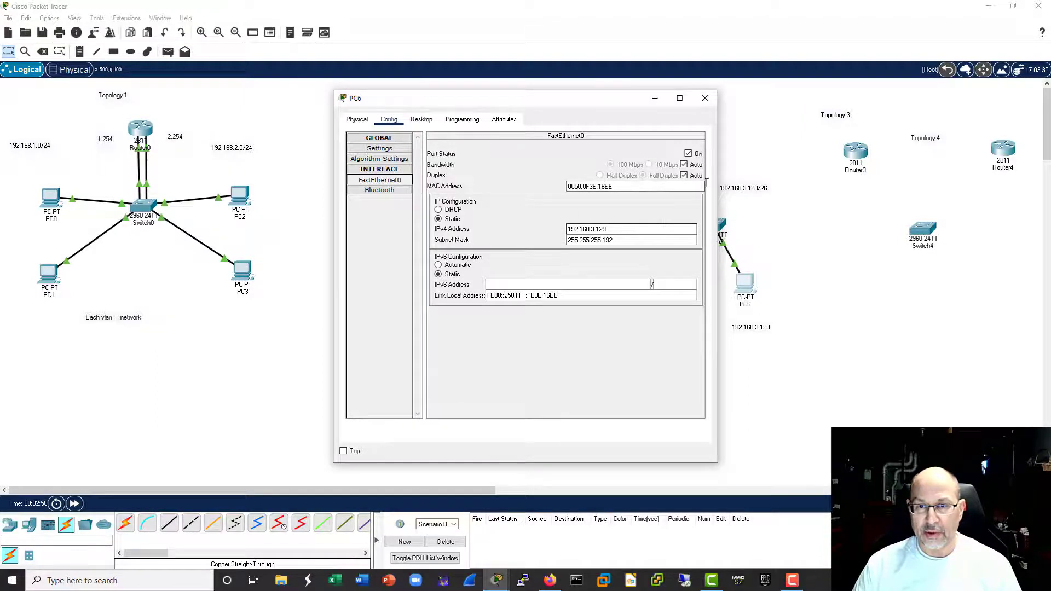
click(705, 98)
Step: Display Router2's running configuration and check its FastEthernet interface addresses and static route against the topology labels
click(652, 156)
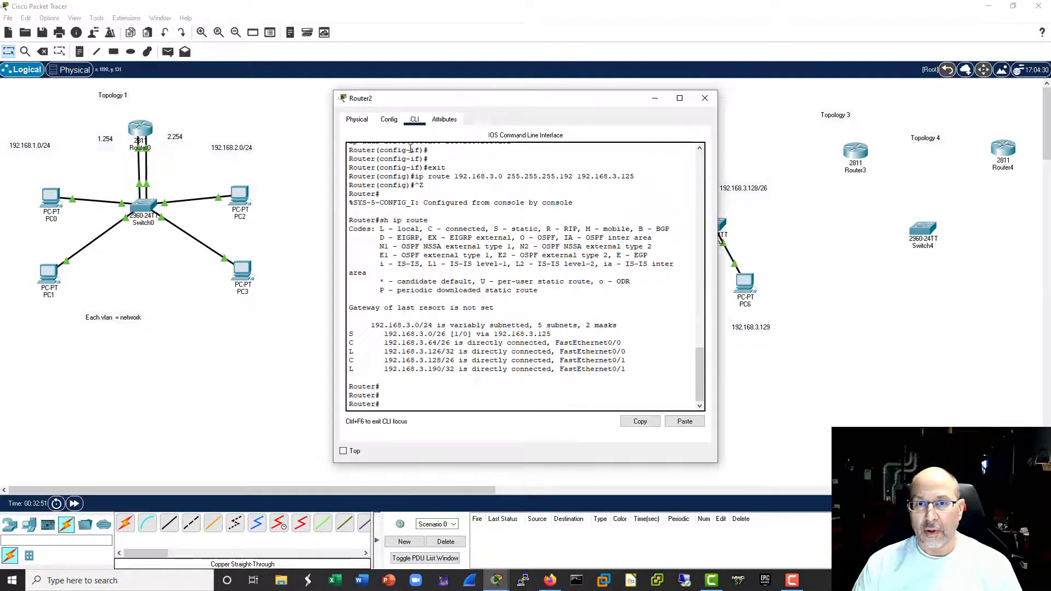
text(sh run)
key(Return)
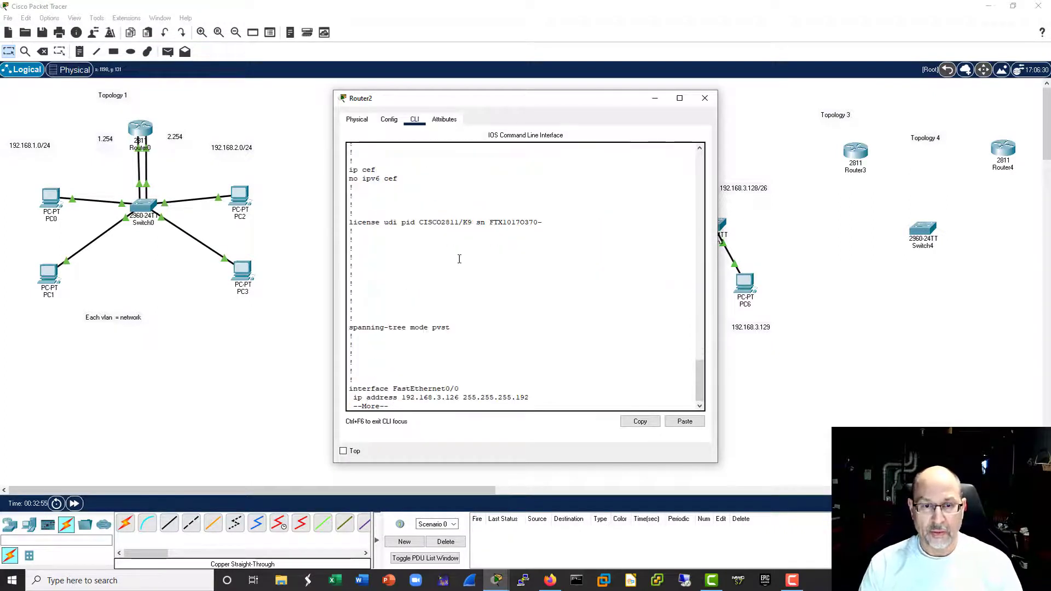
key(space)
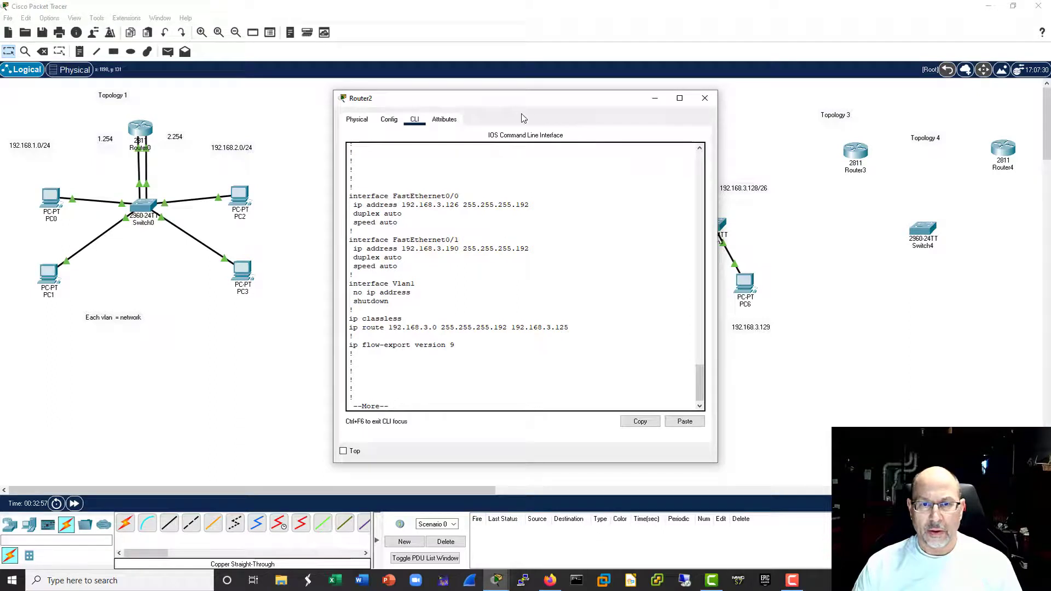
drag(538, 102, 245, 99)
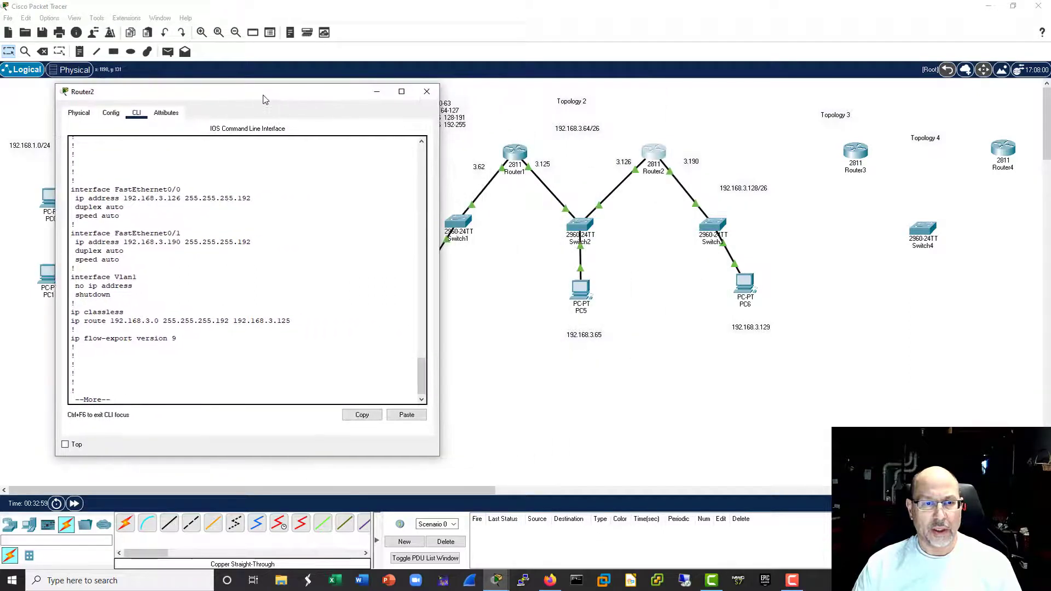
click(427, 93)
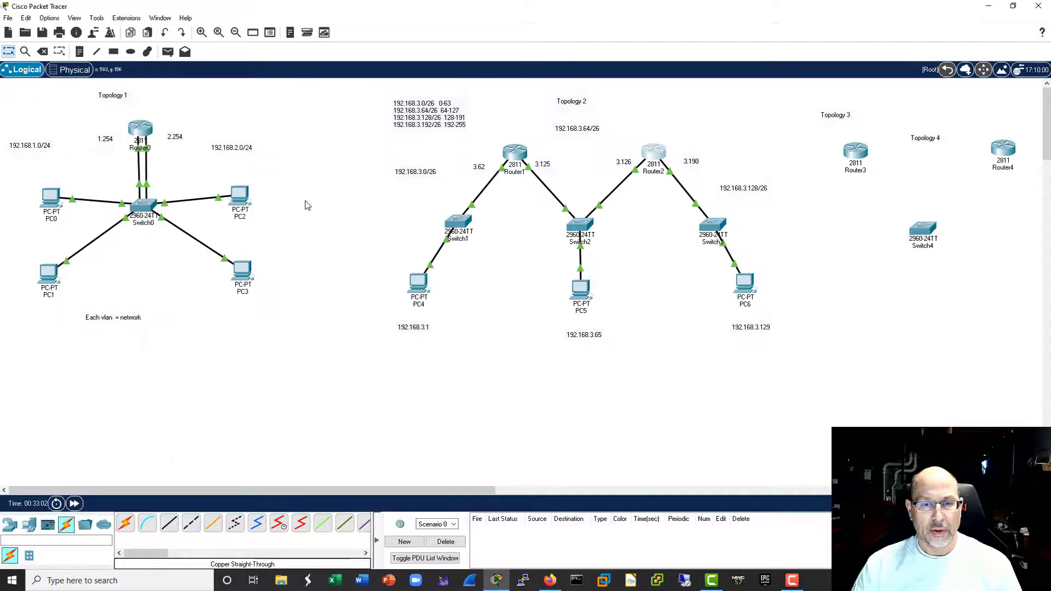
Step: Ping Router2's near interface at 192.168.3.126 from PC4's command prompt
click(418, 286)
click(591, 162)
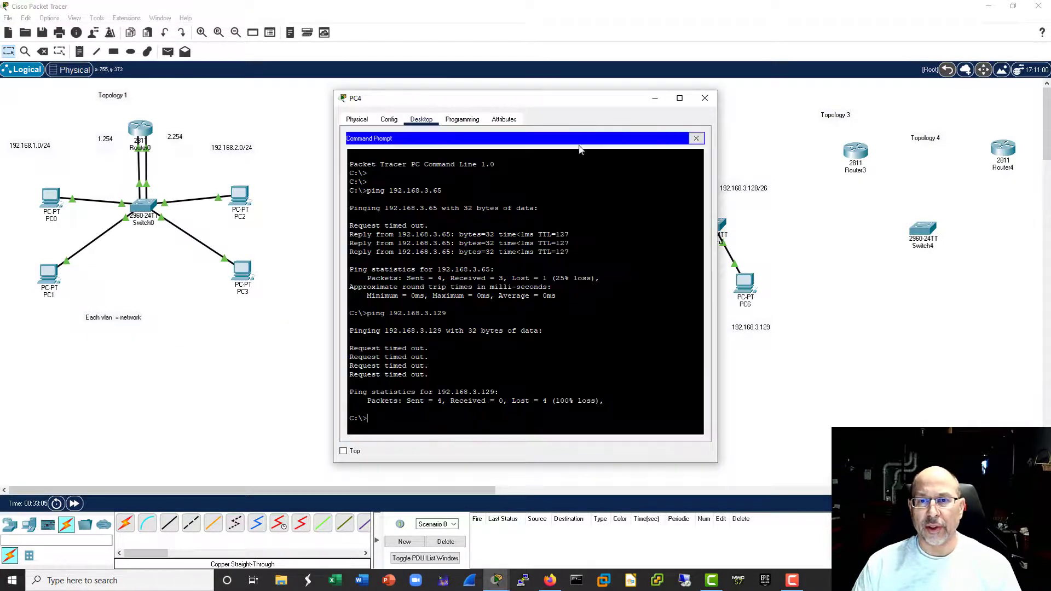
drag(590, 101, 322, 89)
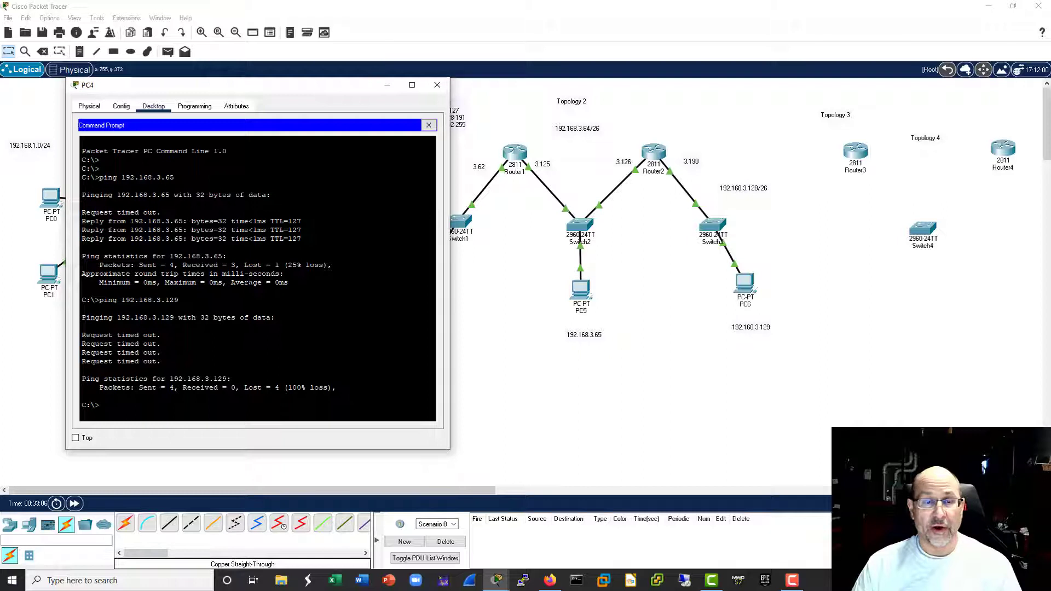
key(Return)
key(Up)
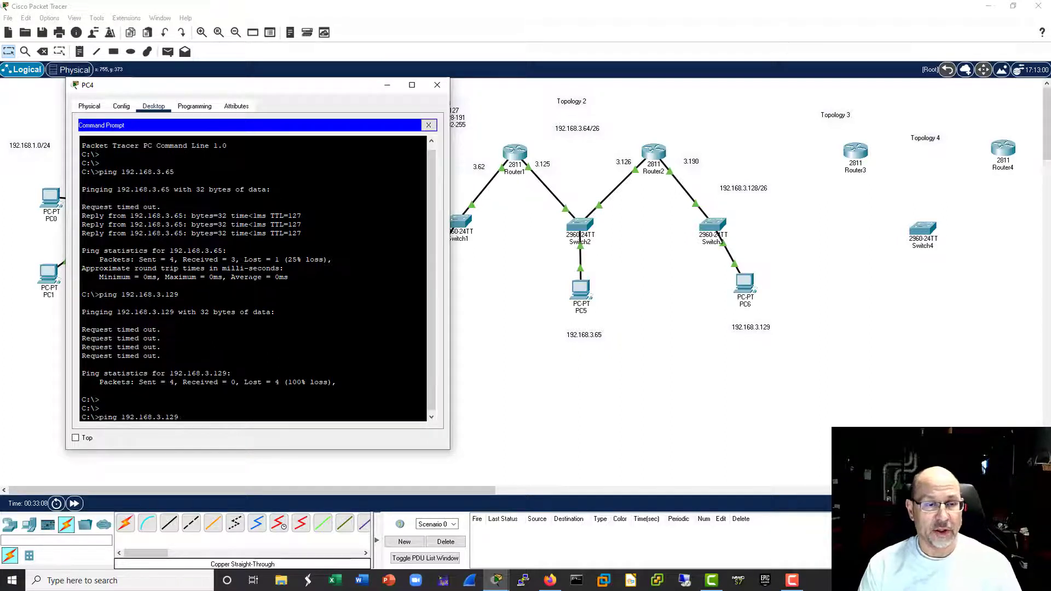
key(BackSpace)
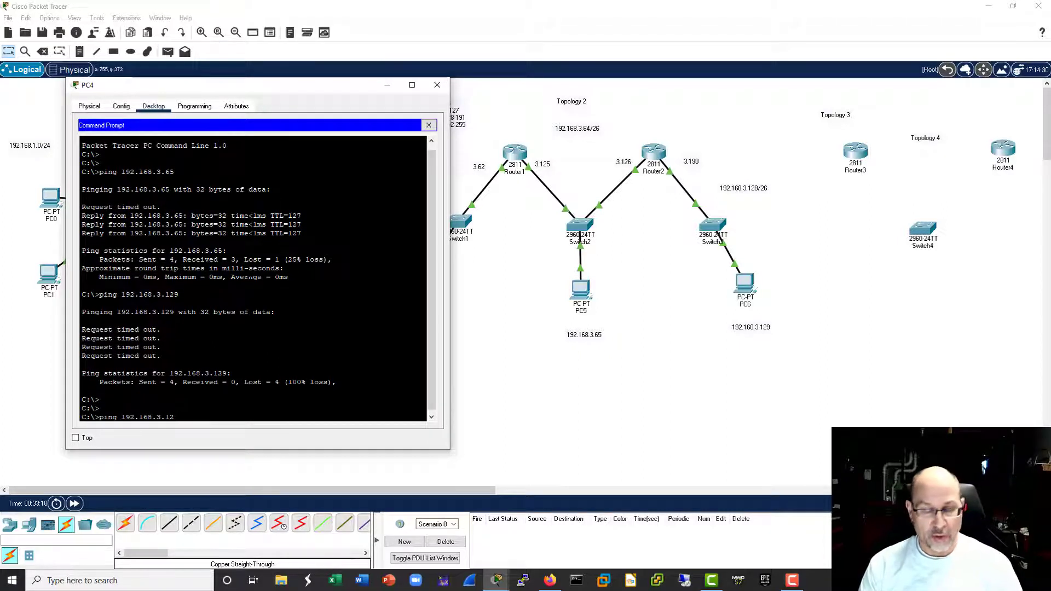
text(6)
key(Return)
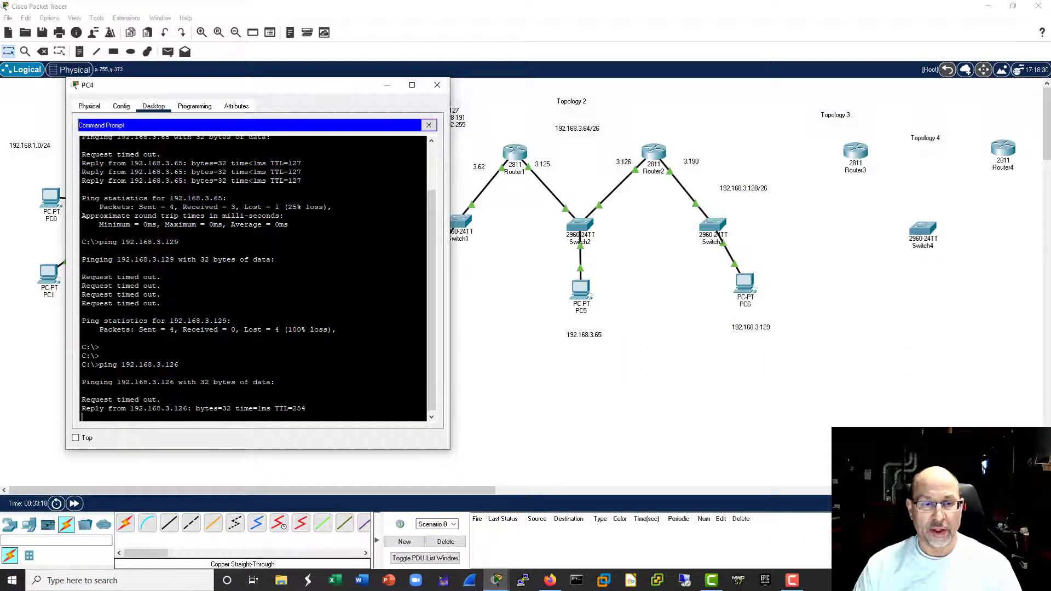
Step: Ping Router2's far interface at 192.168.3.190 from PC4's command prompt
key(Up)
key(BackSpace)
key(BackSpace)
key(BackSpace)
text(190)
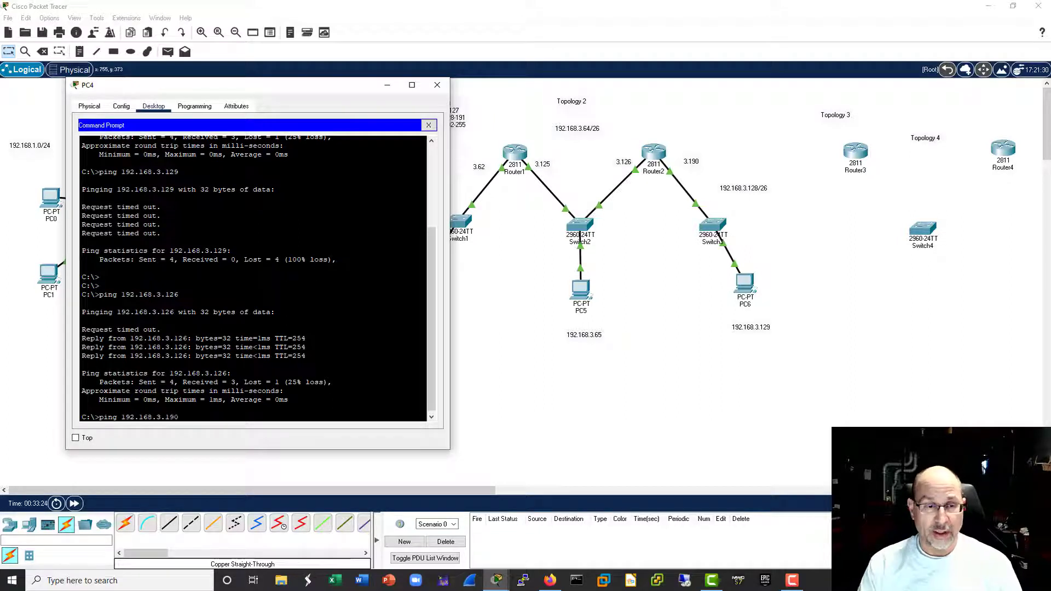
key(Return)
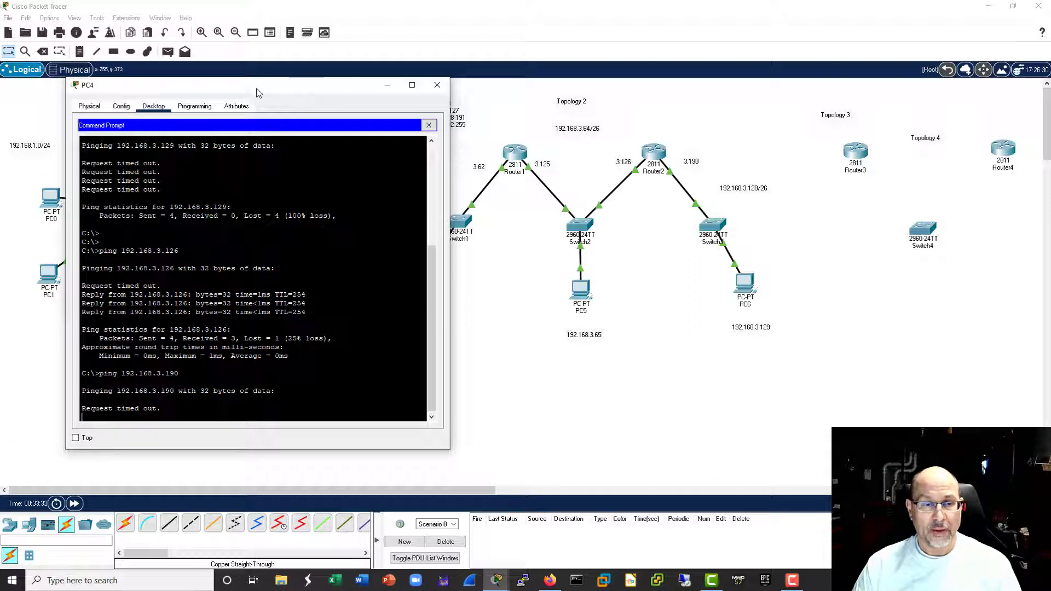
drag(254, 92, 211, 89)
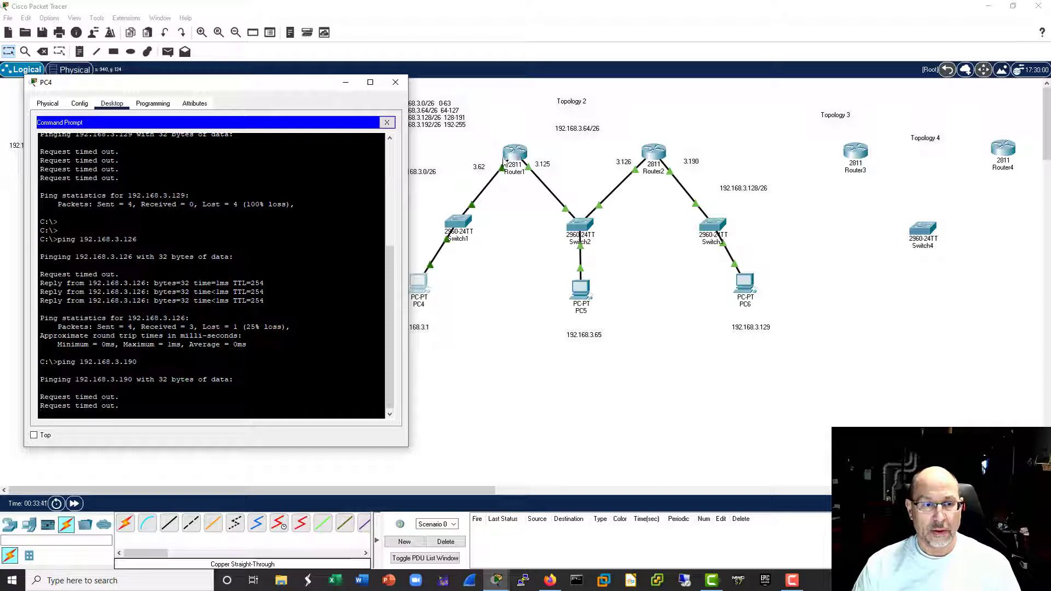
Step: Inspect the static route entry for 192.168.3.128/26 in Router1's routing table output
click(516, 154)
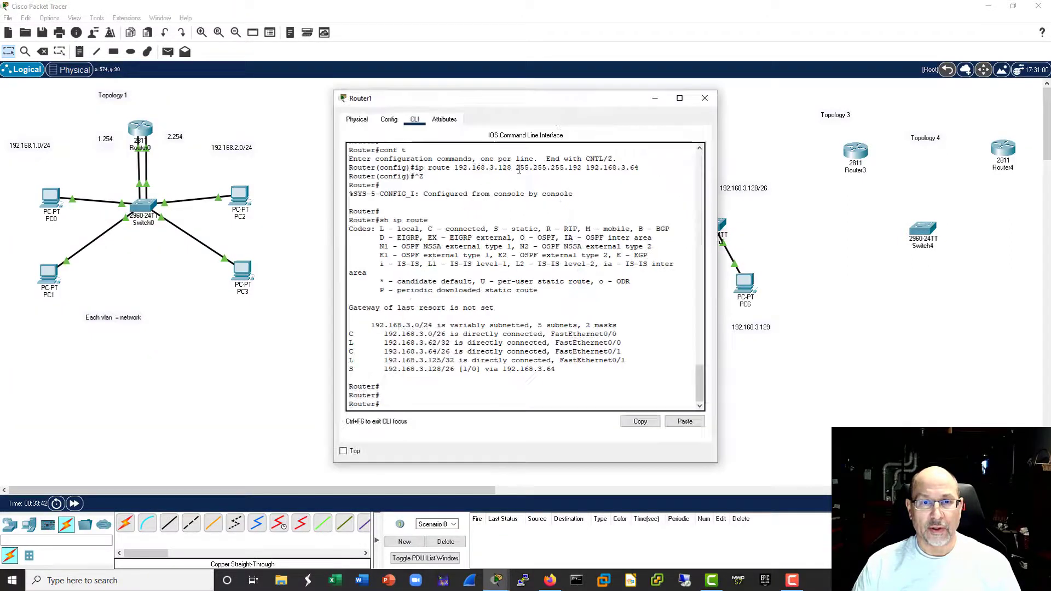
drag(371, 372, 582, 374)
click(582, 378)
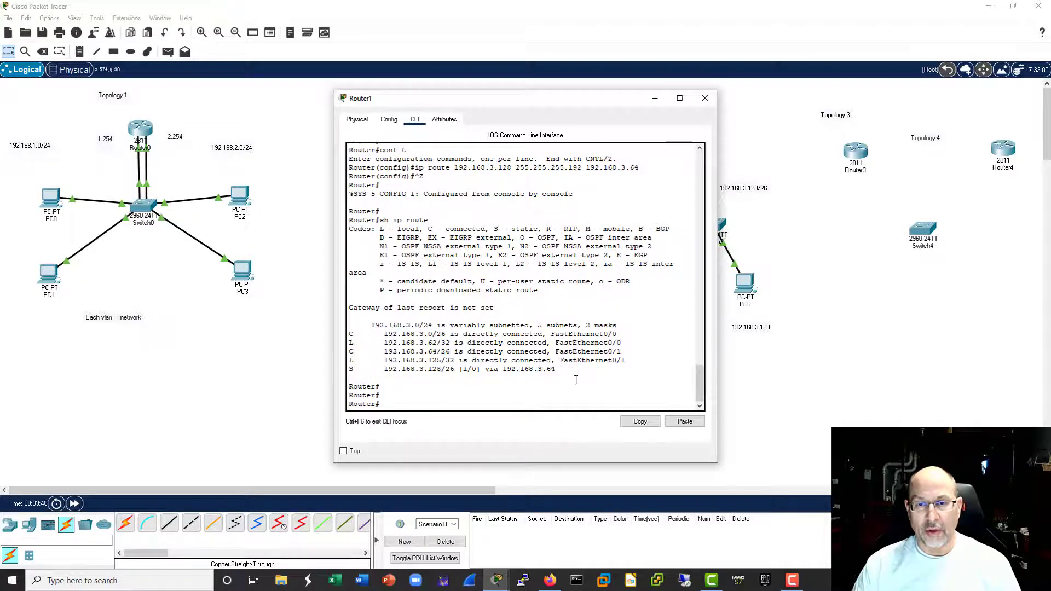
Step: Remove Router1's static route to 192.168.3.128 with mask 255.255.255.192 and next hop 192.168.3.64
click(473, 399)
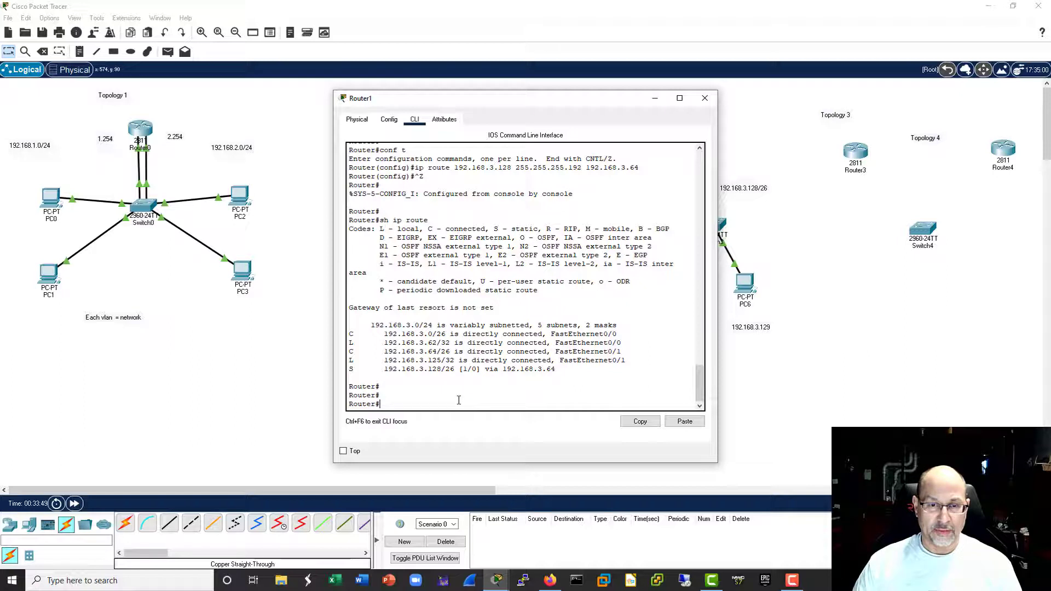
text(conf t)
key(Return)
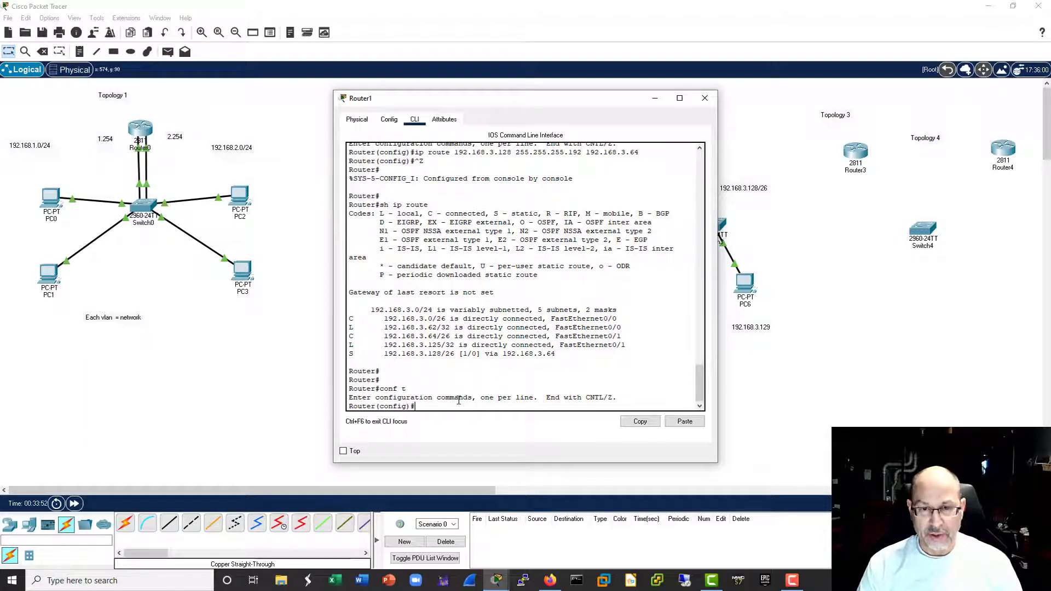
key(Up)
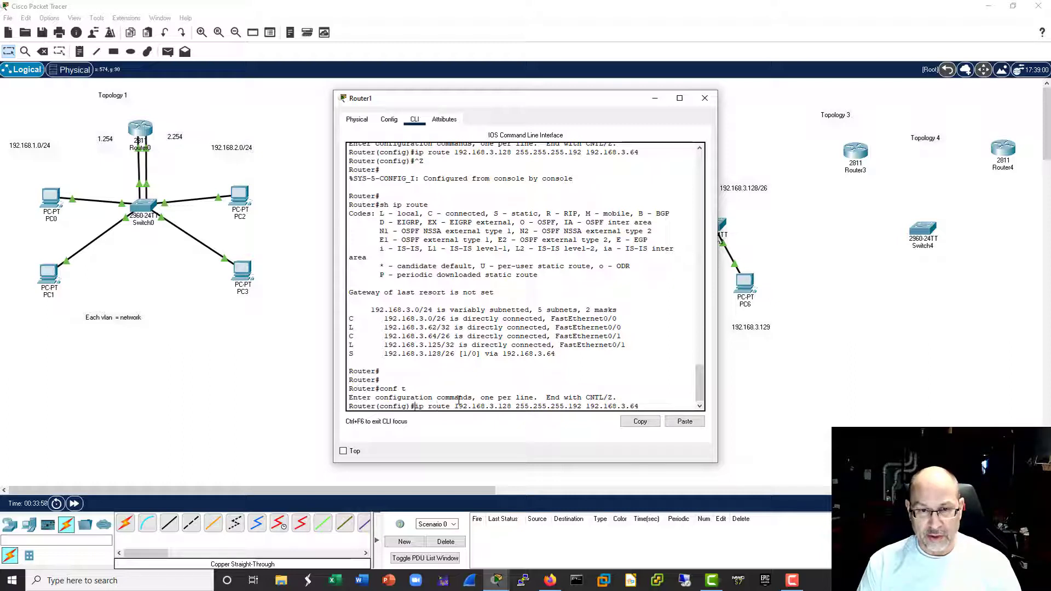
text(no)
key(Return)
Step: Add a static route on Router1 to 192.168.3.128 with mask 255.255.255.192 and next hop 192.168.3.126
key(Up)
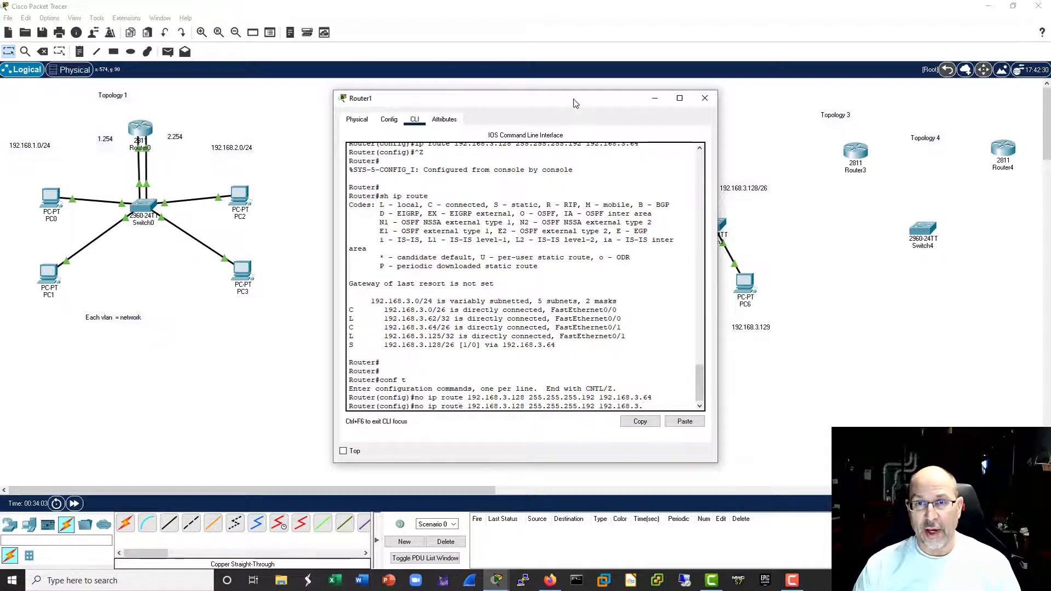
drag(575, 99, 340, 100)
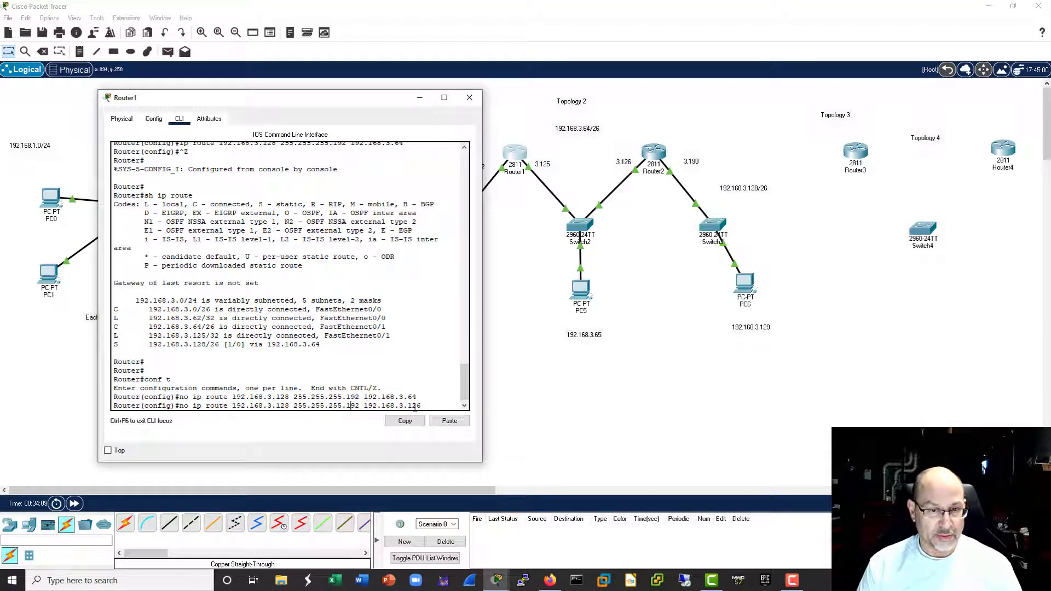
key(Home)
key(Delete)
key(Delete)
key(Delete)
key(Return)
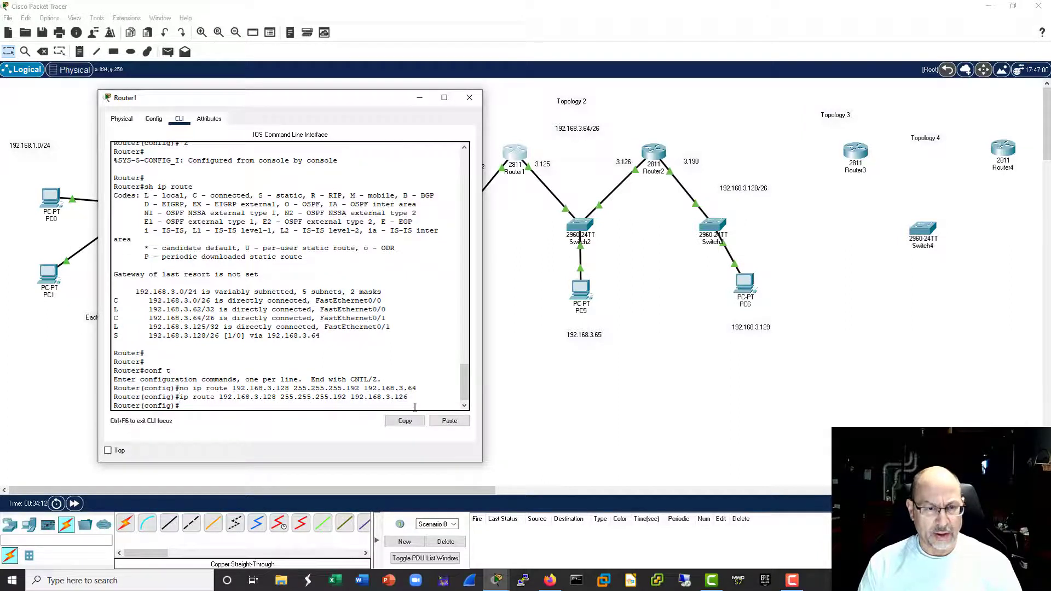
Step: Leave configuration mode on Router1 and display its routing table to check the static route to 192.168.3.128/26
click(334, 330)
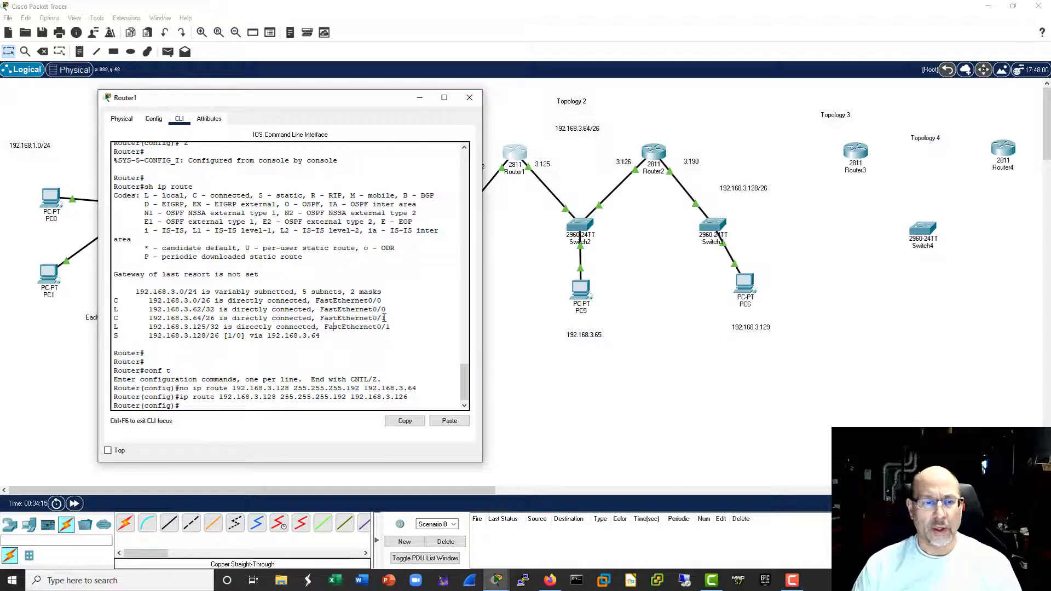
key(ctrl+z)
text(sh ip rotue)
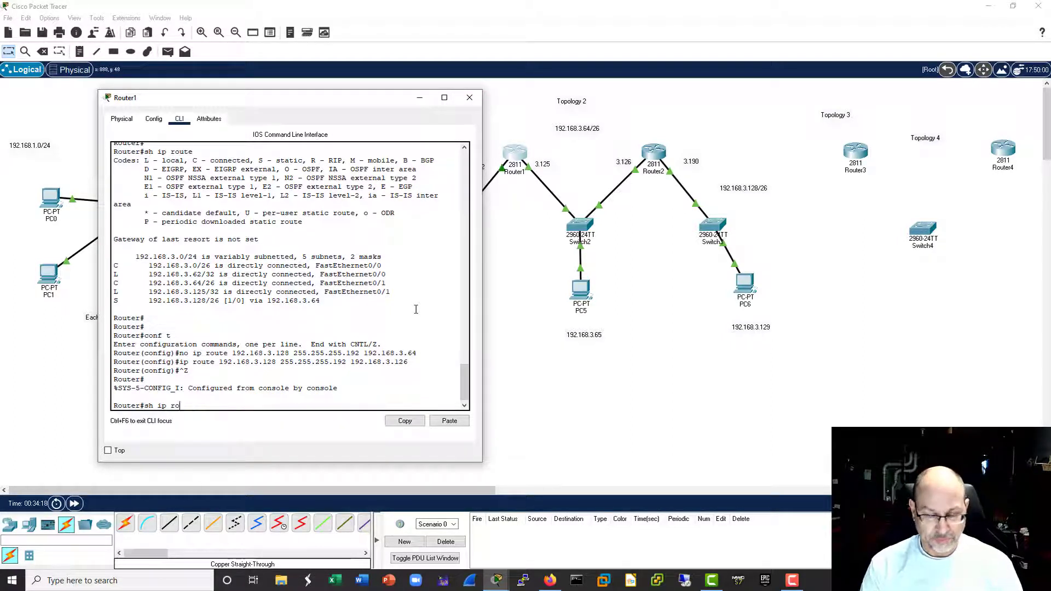
key(Return)
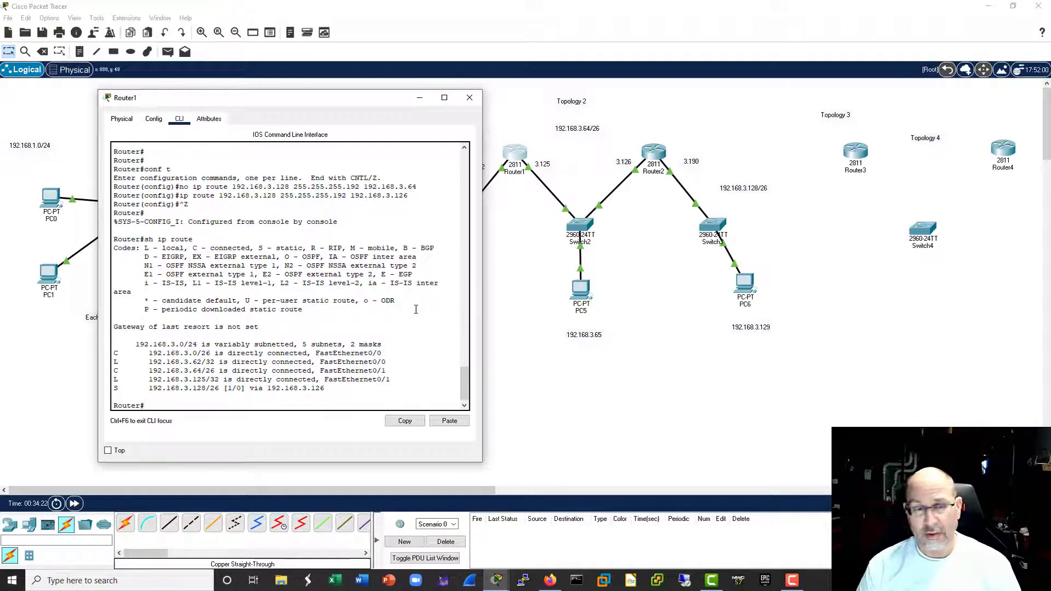
click(469, 98)
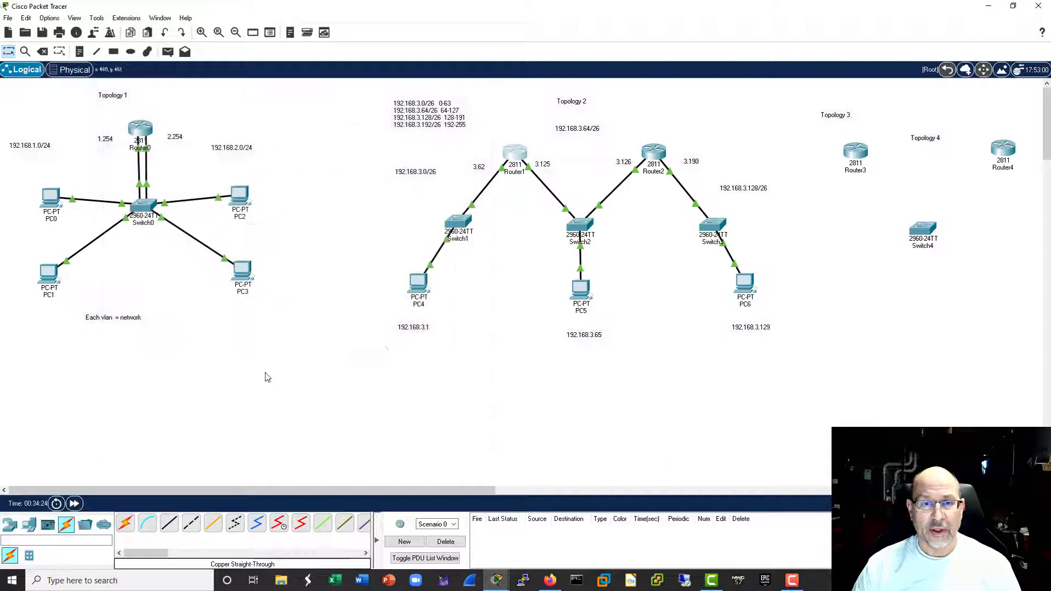
Step: Ping PC6 at 192.168.3.129 from PC4's command prompt
click(417, 282)
key(Up)
key(BackSpace)
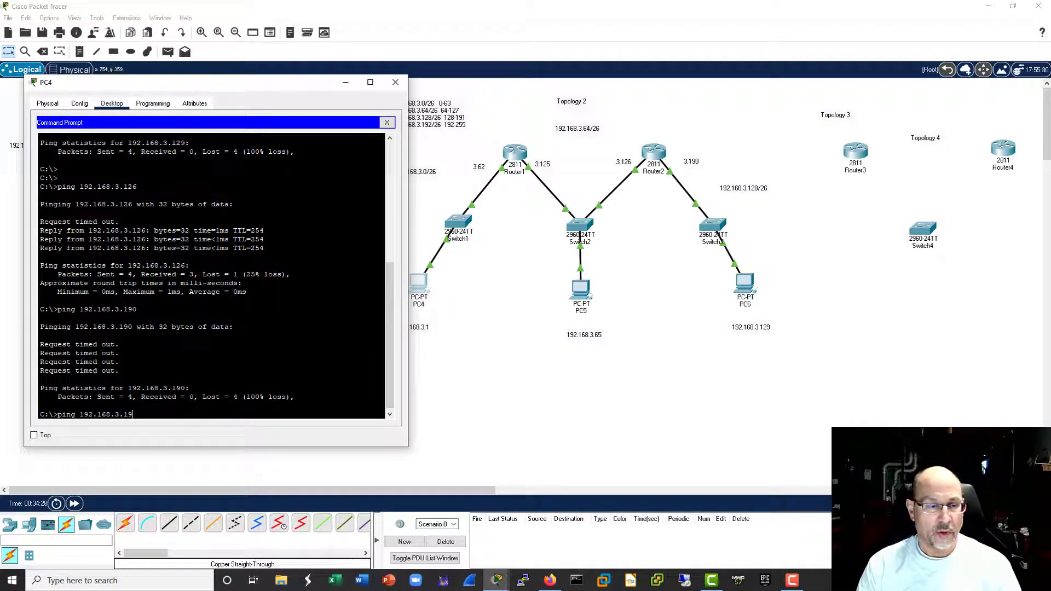
text(29)
key(Return)
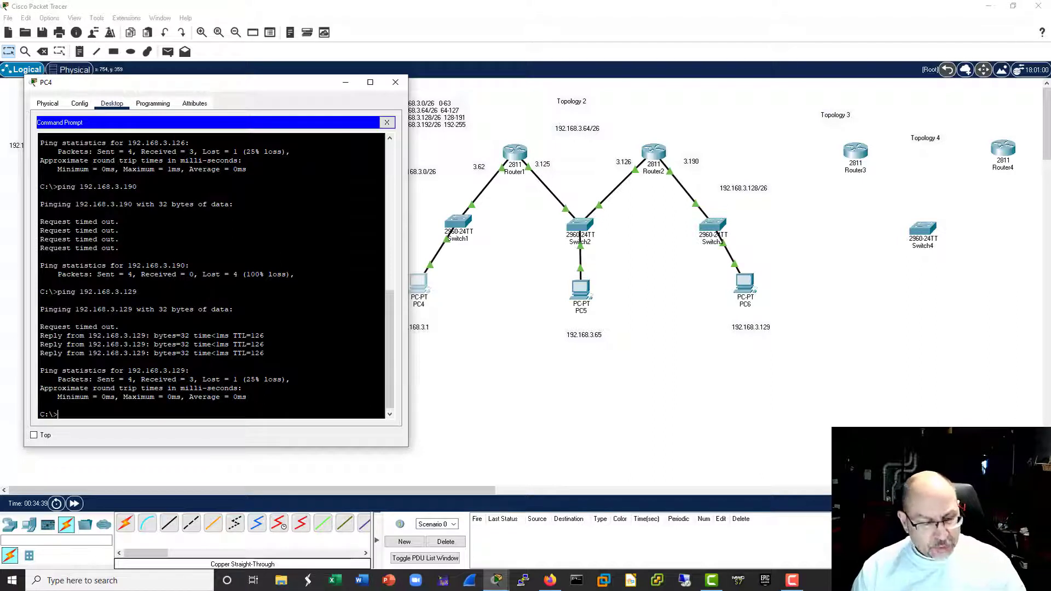
click(395, 82)
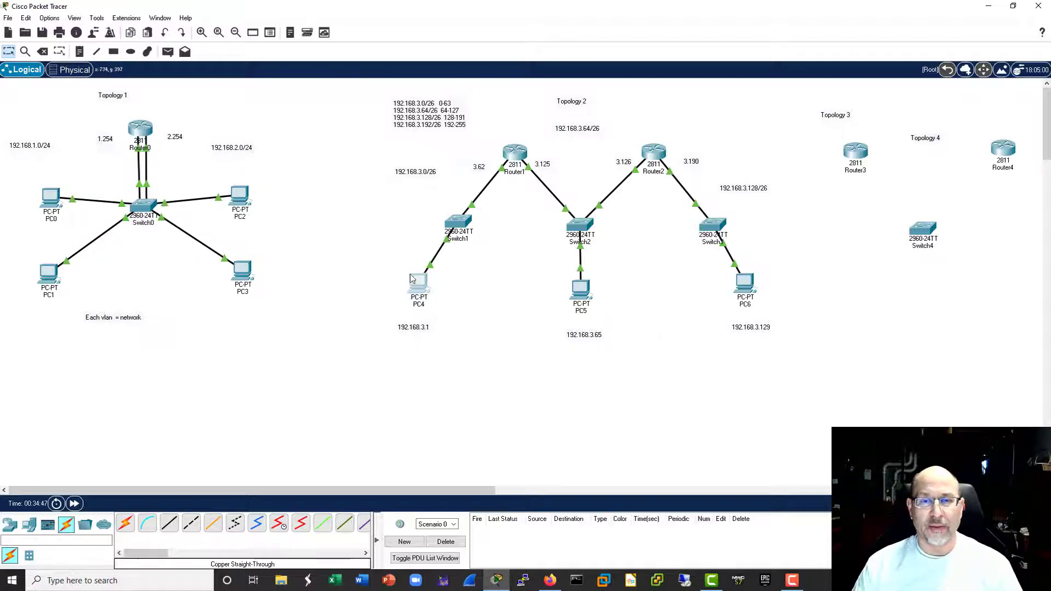
drag(458, 221, 450, 220)
mouse_move(579, 225)
mouse_down()
mouse_move(558, 224)
mouse_move(574, 227)
mouse_up()
double_click(710, 225)
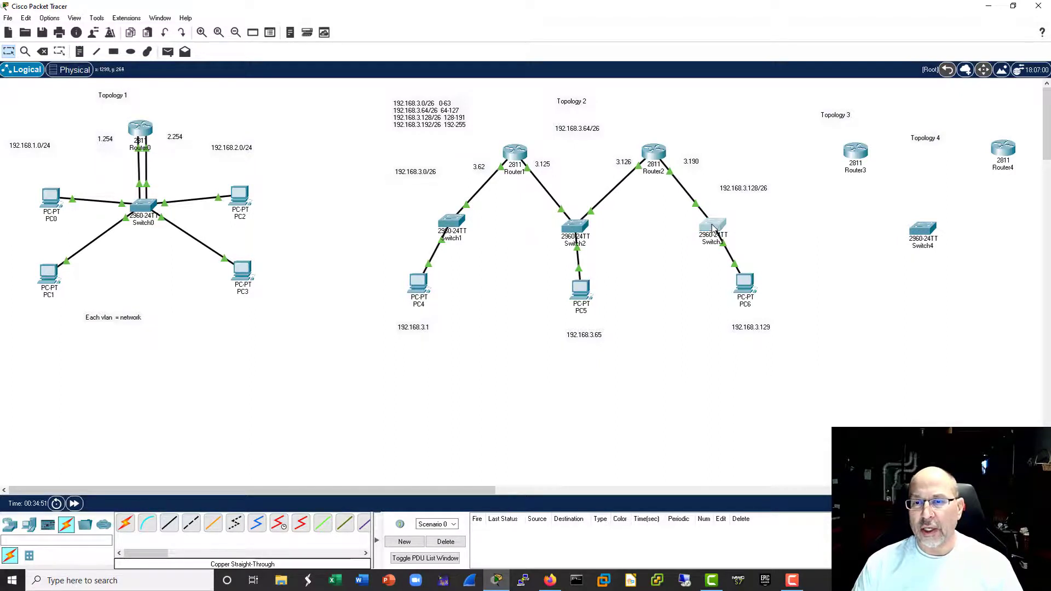
click(704, 98)
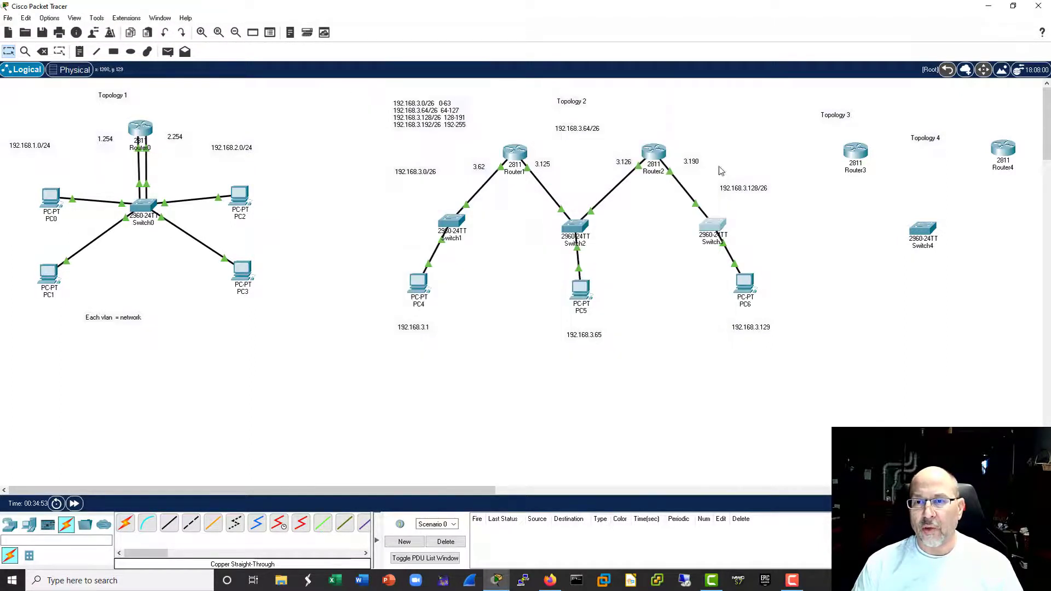
mouse_move(709, 225)
mouse_down()
mouse_move(701, 230)
mouse_move(710, 226)
mouse_up()
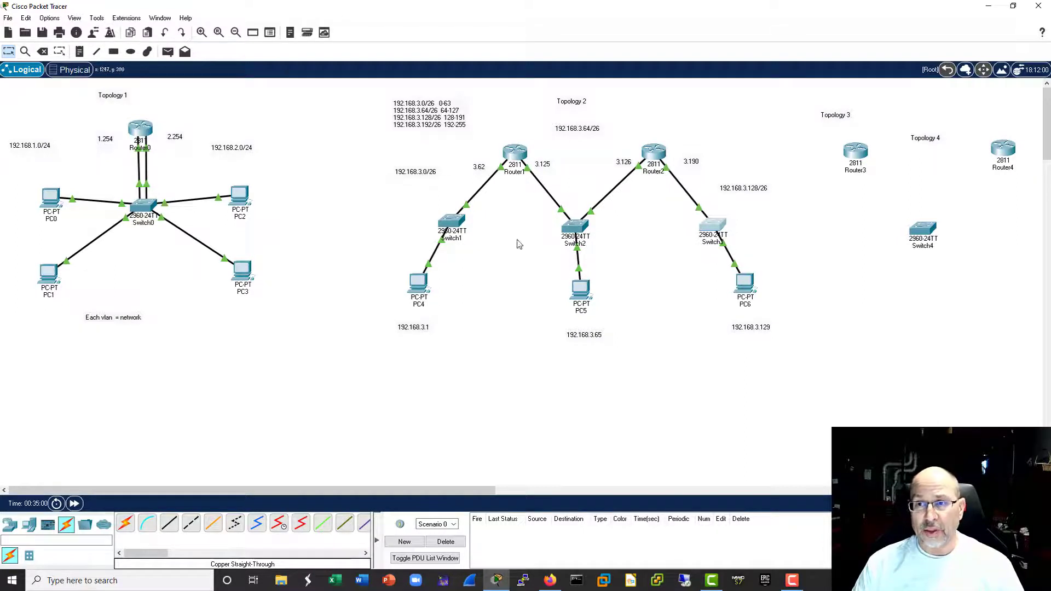
Step: Shift the Topology 2 label to the left and move the Topology 3 label beside it above the Router1 and Router2 network
click(572, 105)
drag(572, 105, 533, 102)
drag(834, 116, 602, 102)
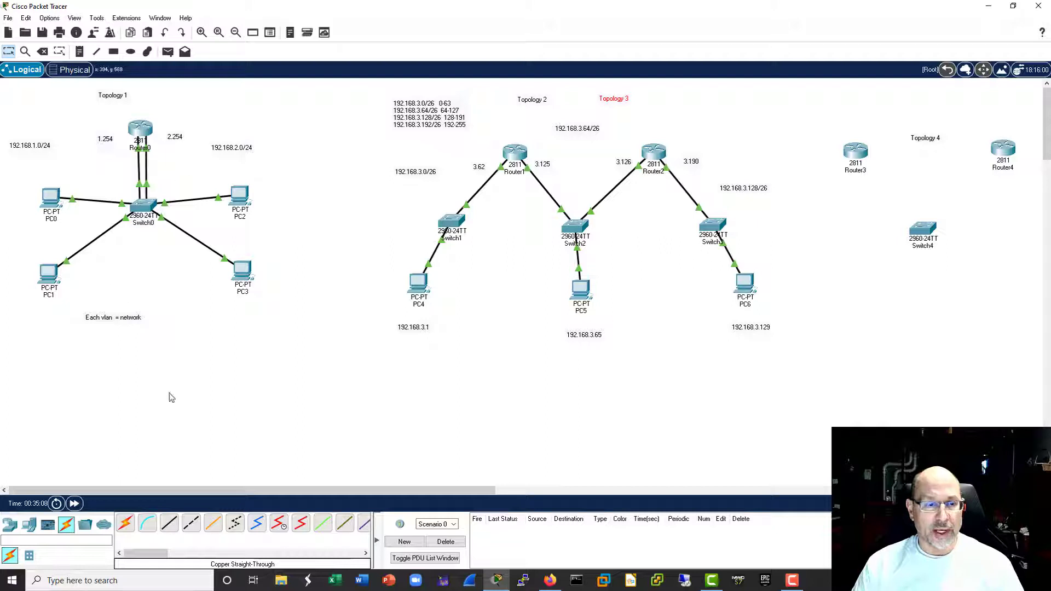
click(42, 52)
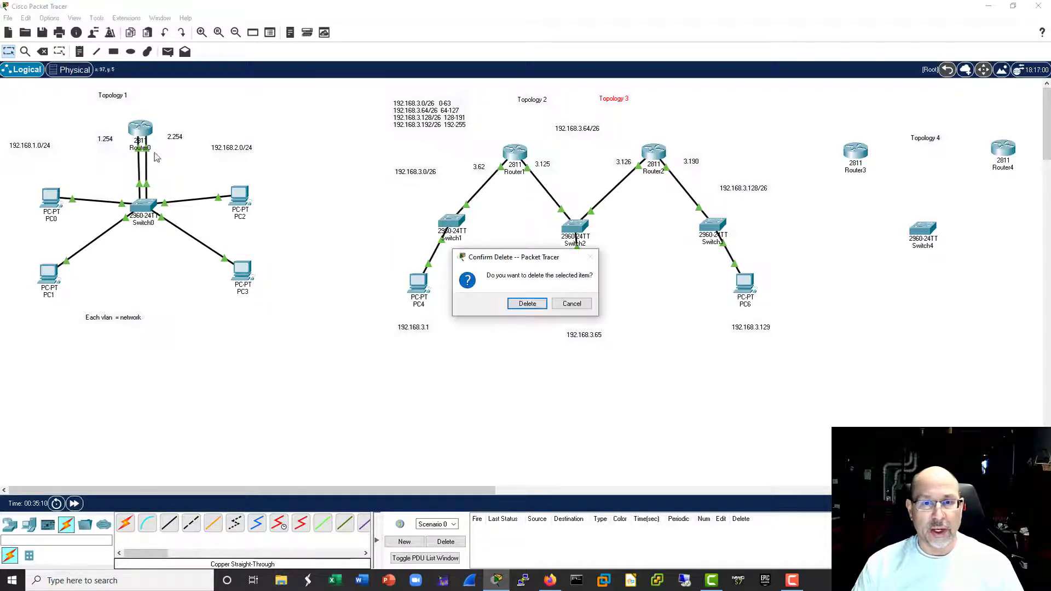
click(570, 303)
key(Escape)
Step: Delete Switch1 and the switch between Router2 and PC6 from the topology
click(449, 219)
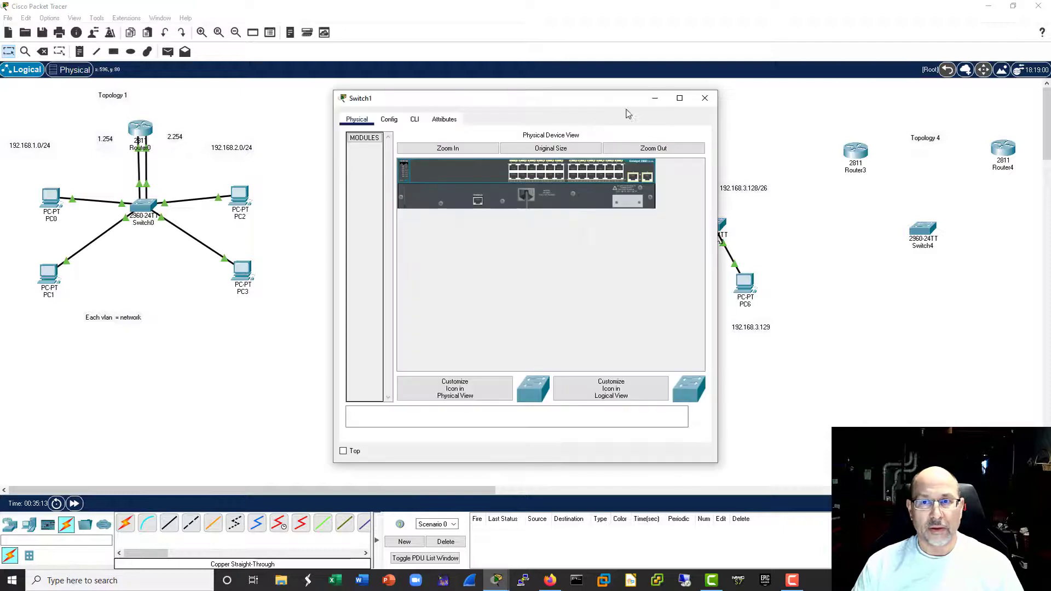
click(704, 98)
click(41, 52)
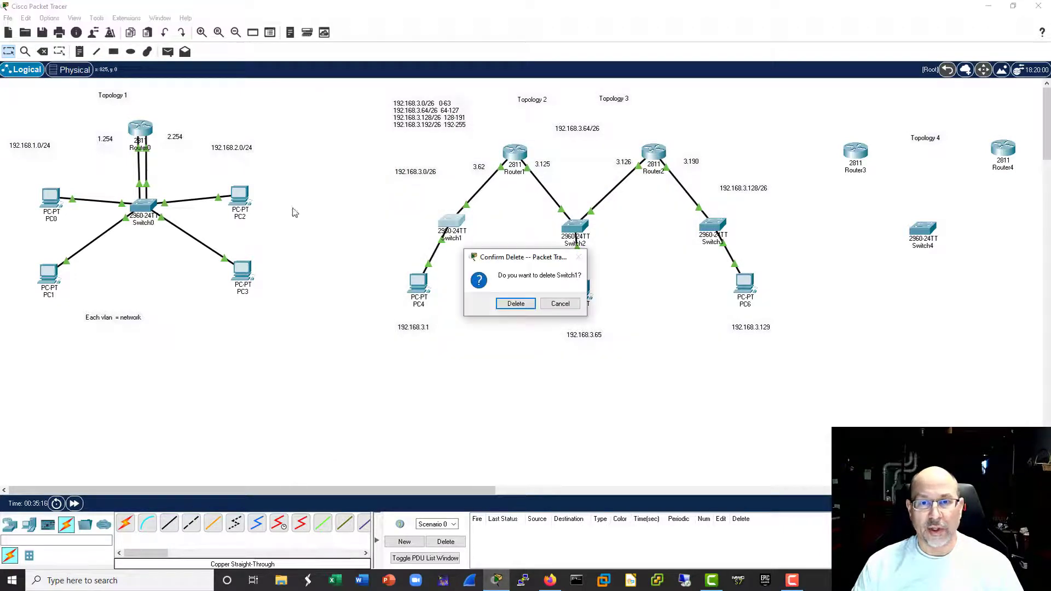
click(515, 304)
click(713, 225)
click(516, 304)
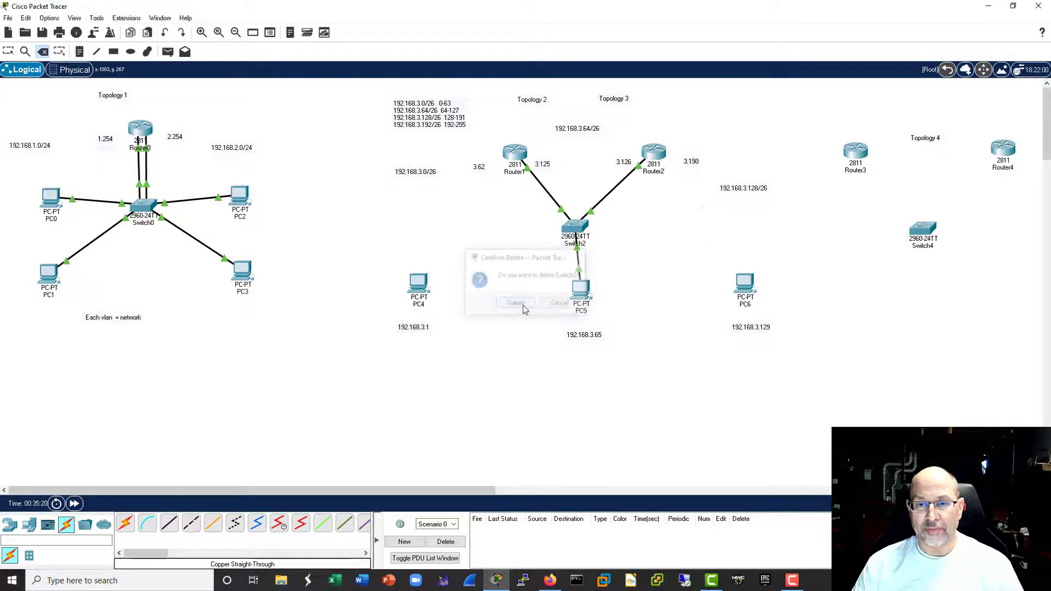
key(Escape)
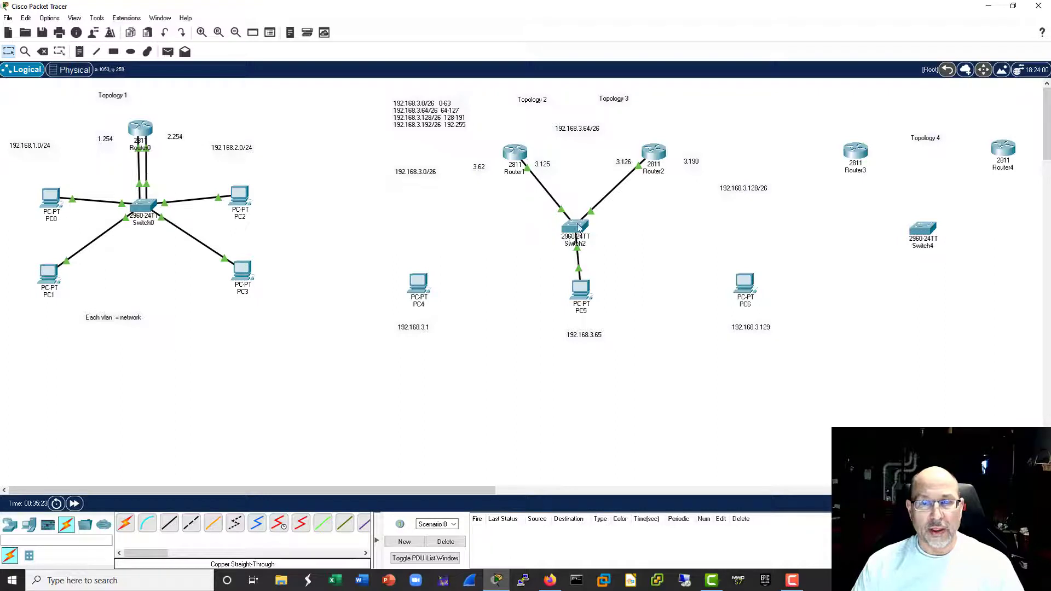
Step: Connect PC4 to FastEthernet0/2 on Switch2 with a copper straight-through cable
click(169, 523)
click(423, 283)
click(486, 326)
click(574, 227)
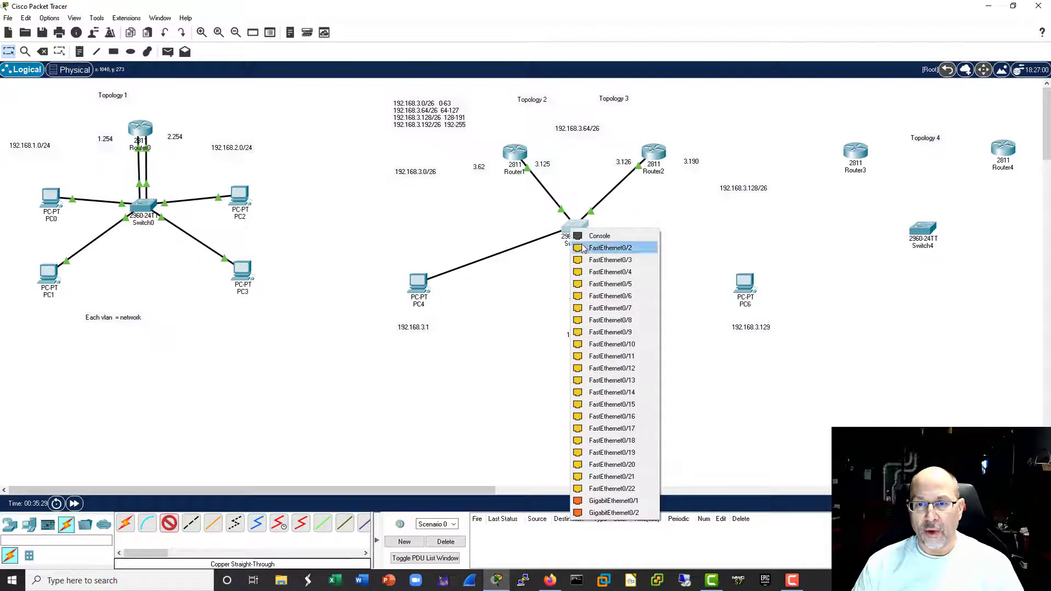
click(607, 248)
Step: Add a second copper straight-through link from Router1 to FastEthernet0/3 on Switch2
click(165, 526)
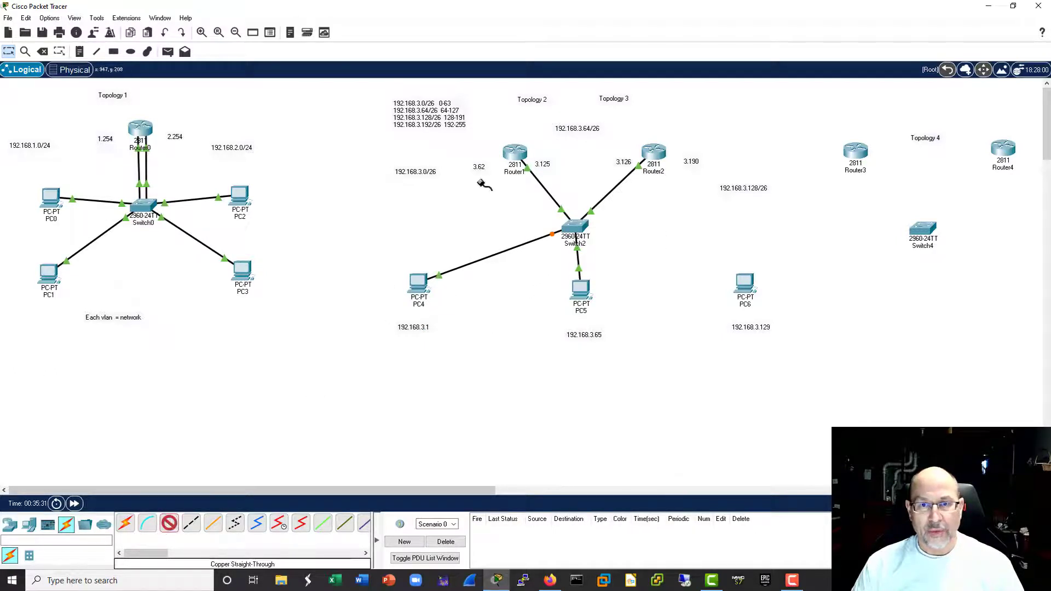
click(514, 156)
click(551, 183)
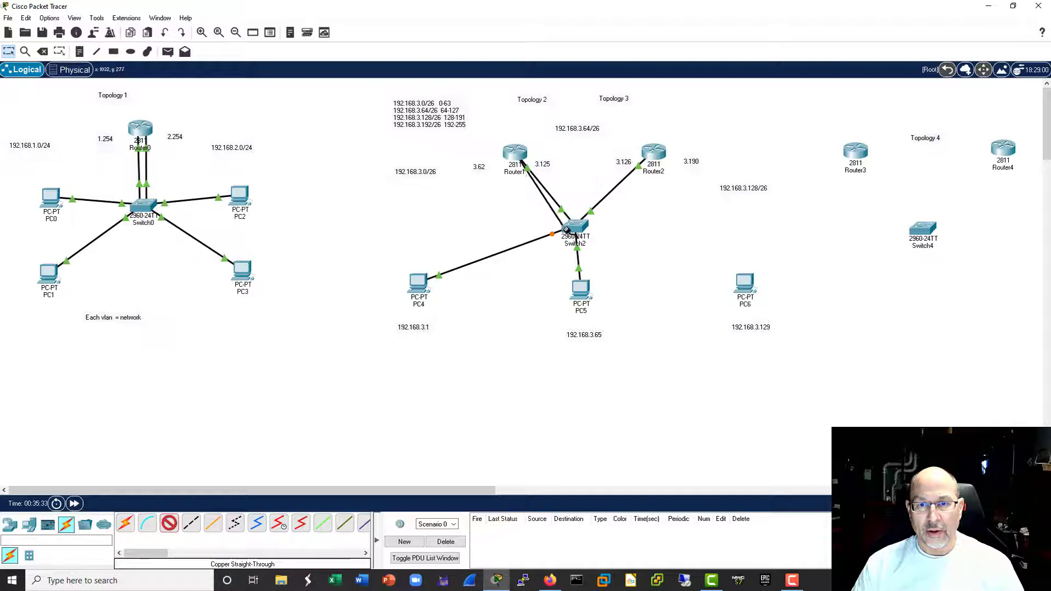
click(568, 226)
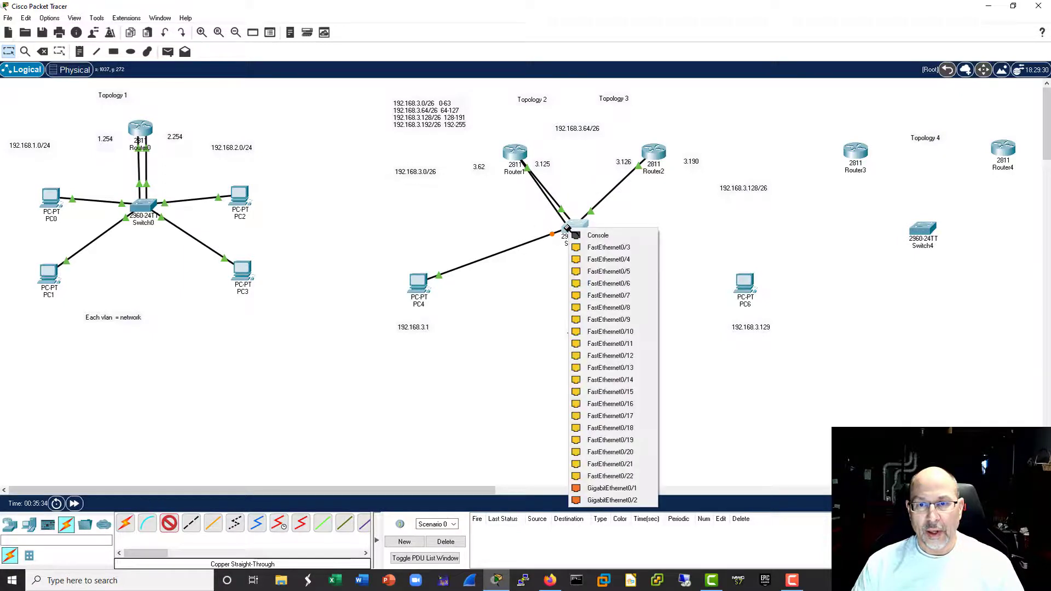
click(585, 247)
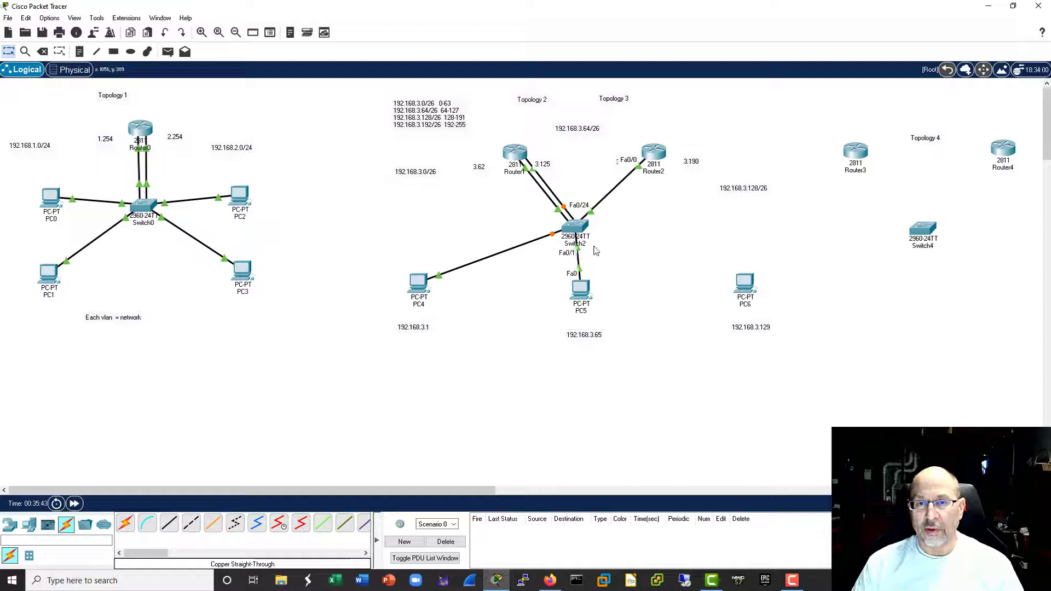
Step: Delete Switch2's links to Router2 and PC5, and move Switch2 closer beneath Router1
click(44, 53)
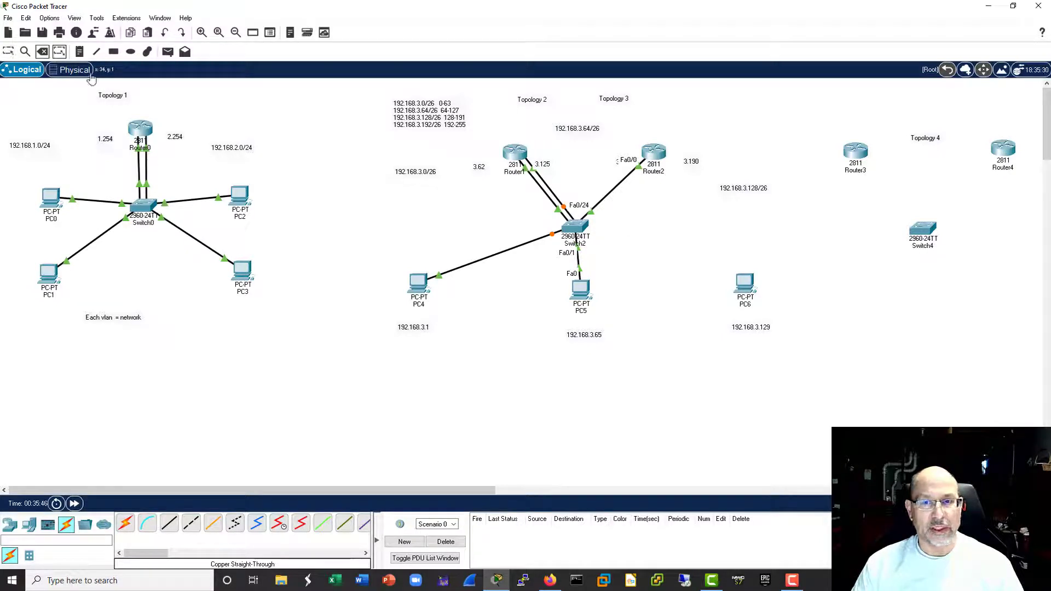
click(608, 194)
click(577, 259)
key(Escape)
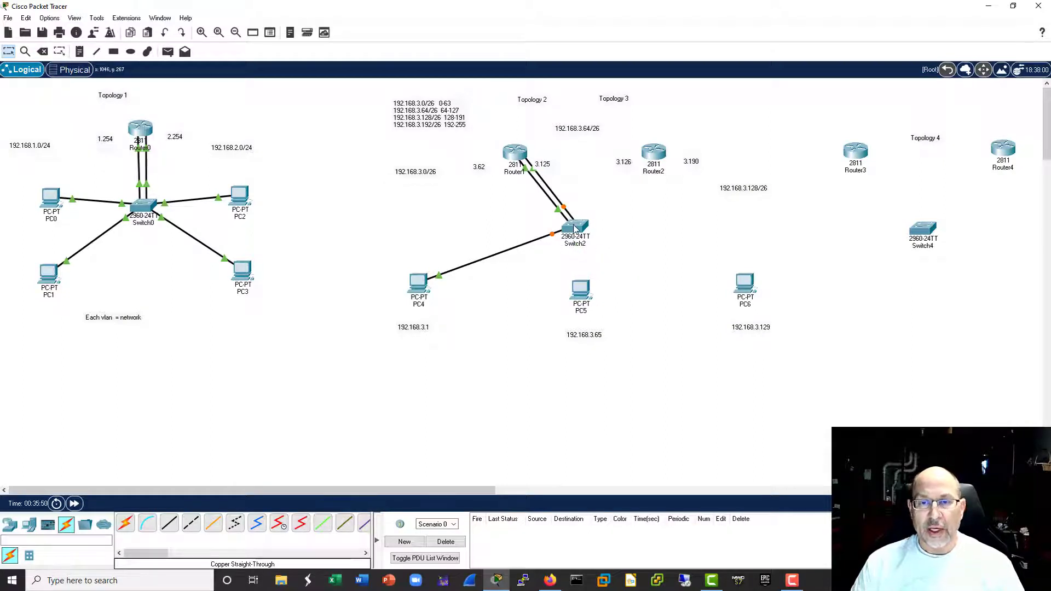
drag(569, 228, 547, 221)
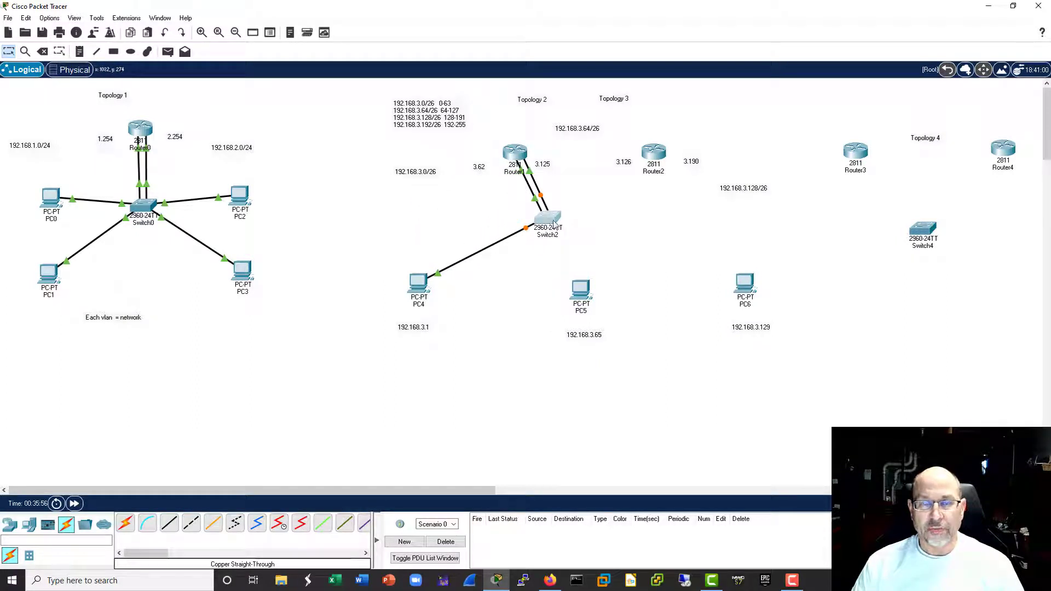
Step: Open Switch2's command line and enter global configuration mode using ena and conf t
click(550, 219)
drag(535, 106, 848, 95)
click(730, 114)
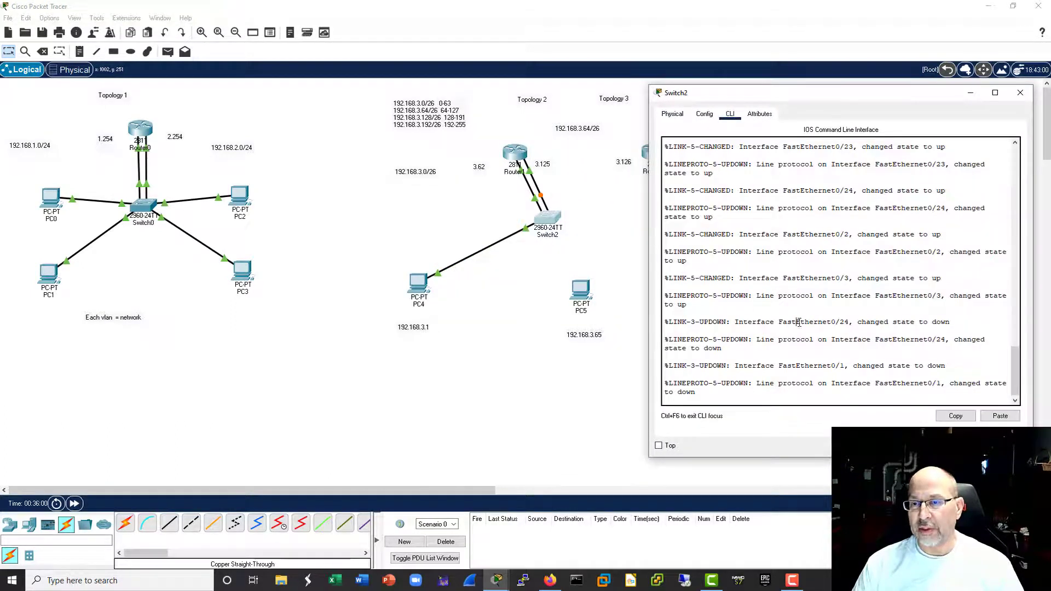
key(Return)
key(Return)
key(Return)
key(Return)
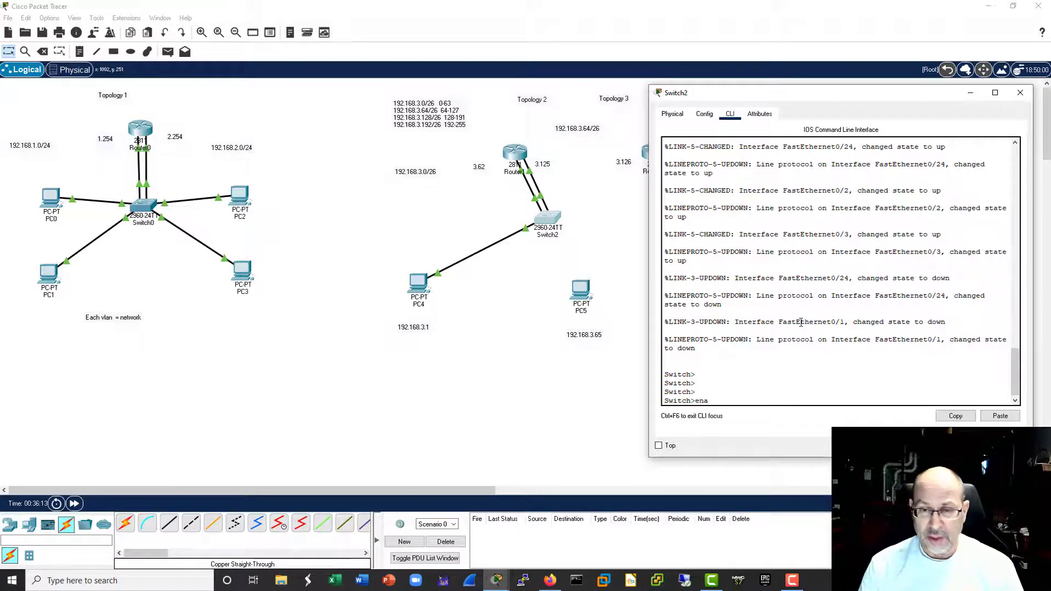
key(Return)
text(cc)
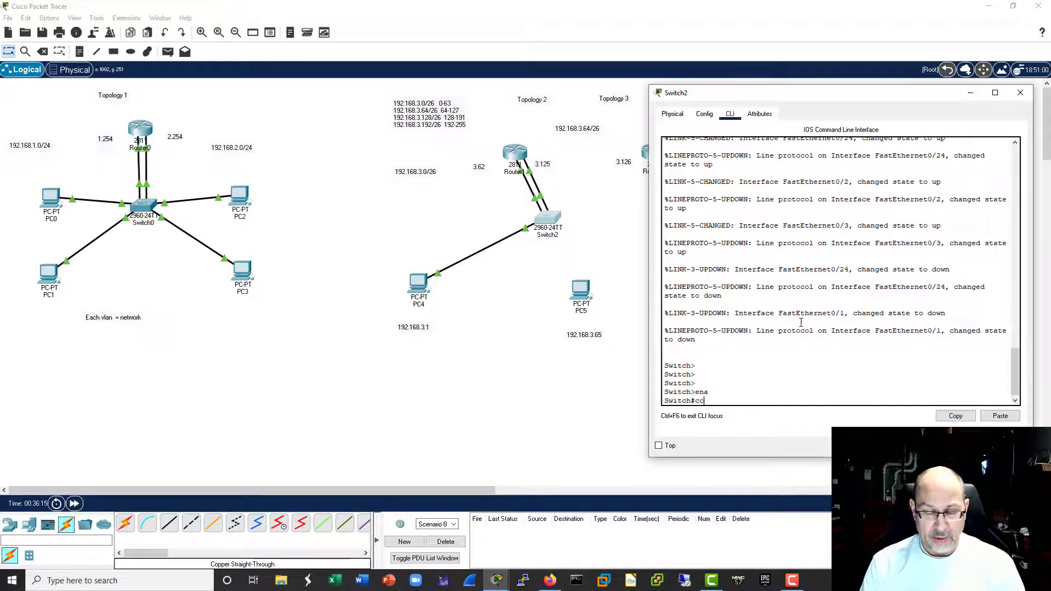
key(Return)
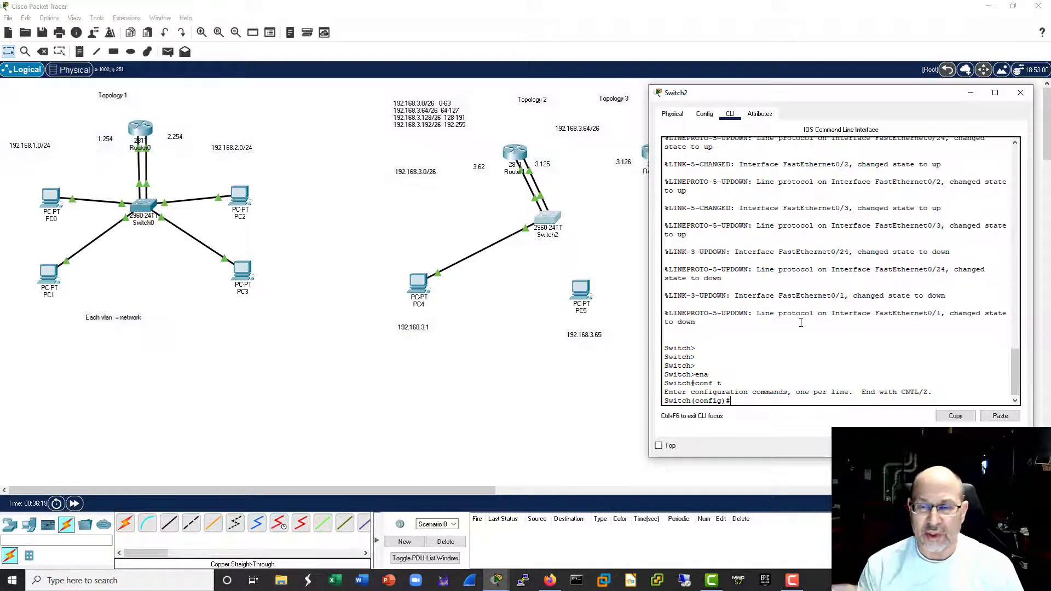
Step: Assign Switch2's interface range f0/1-6 to access VLAN 100
text(int)
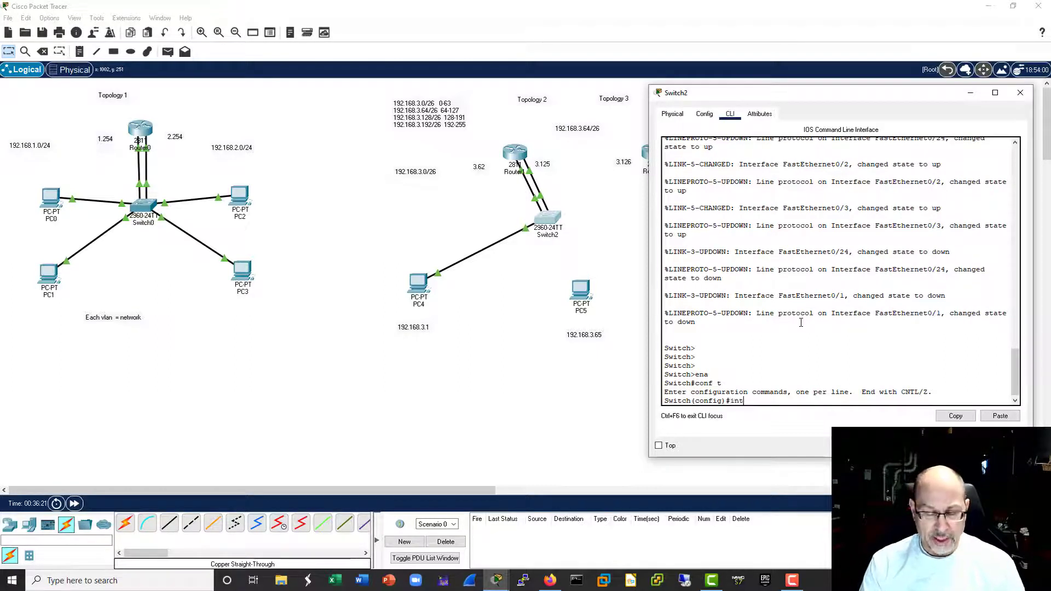
text( range f0/)
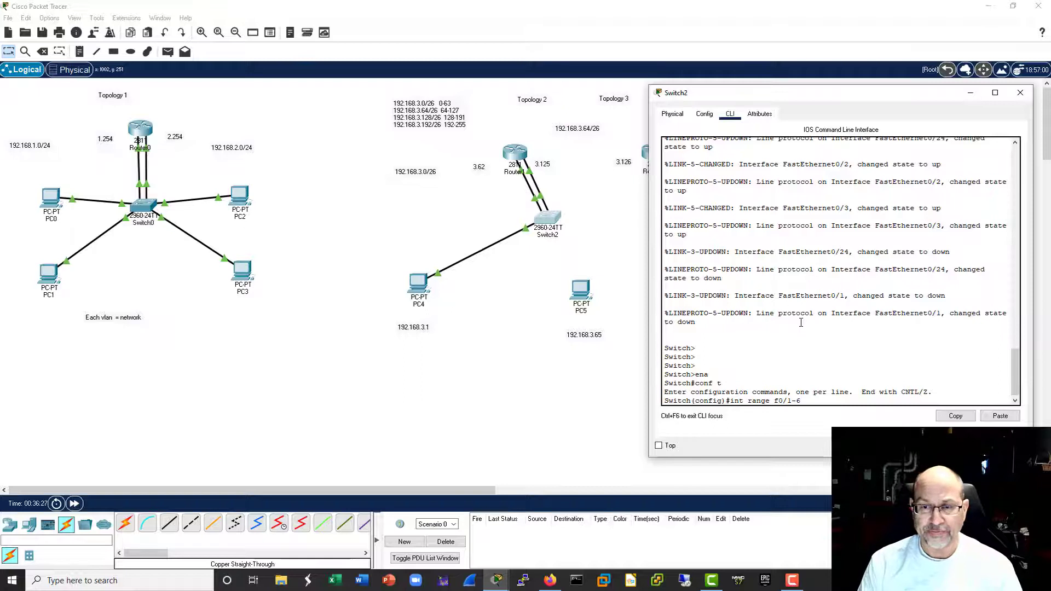
text(1-6)
key(Return)
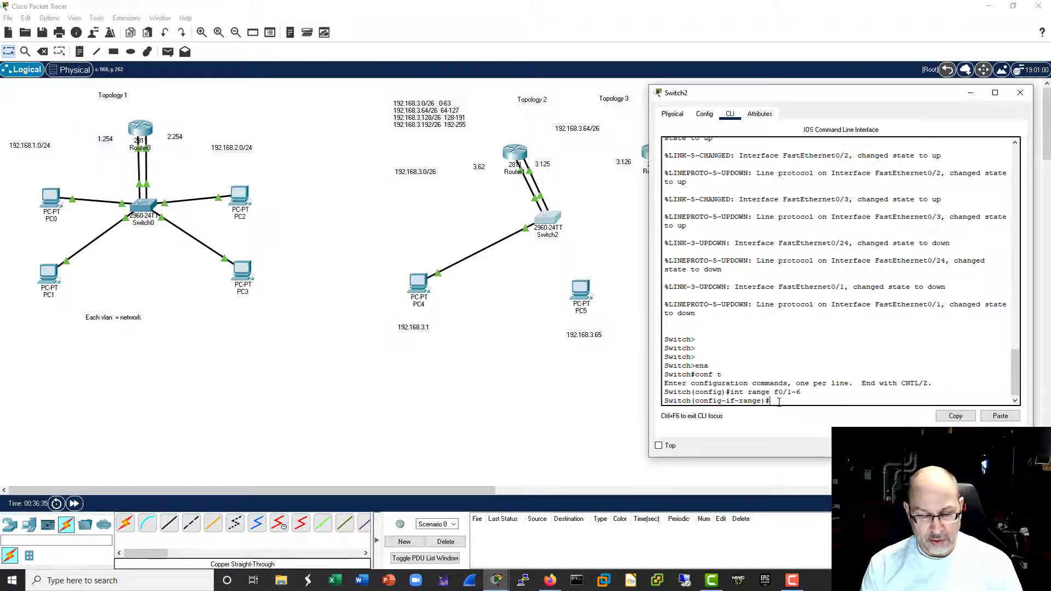
text(sw)
key(Tab)
text(access vlan 1)
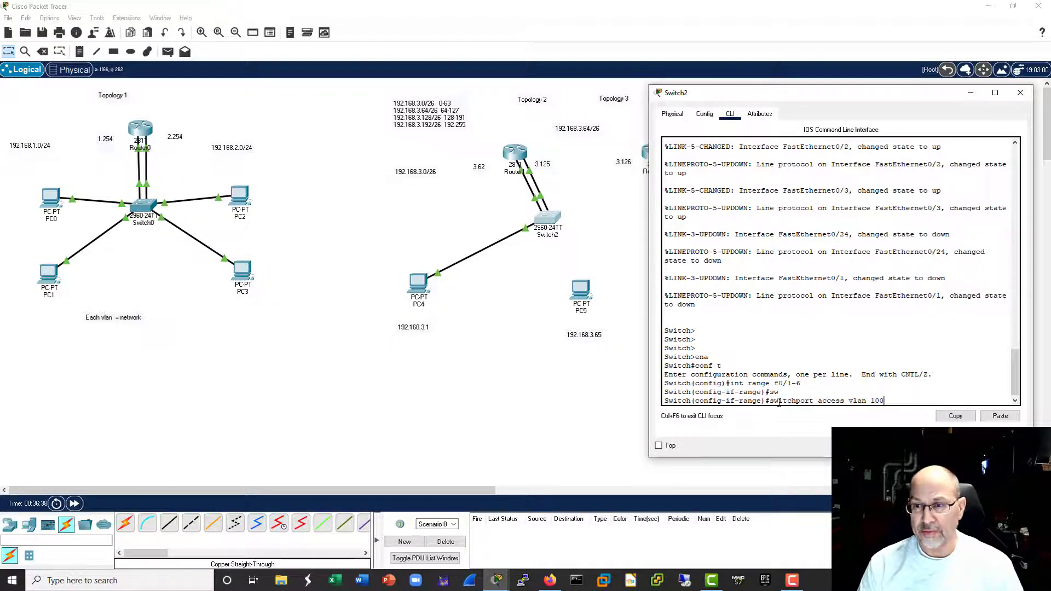
text(00)
key(Return)
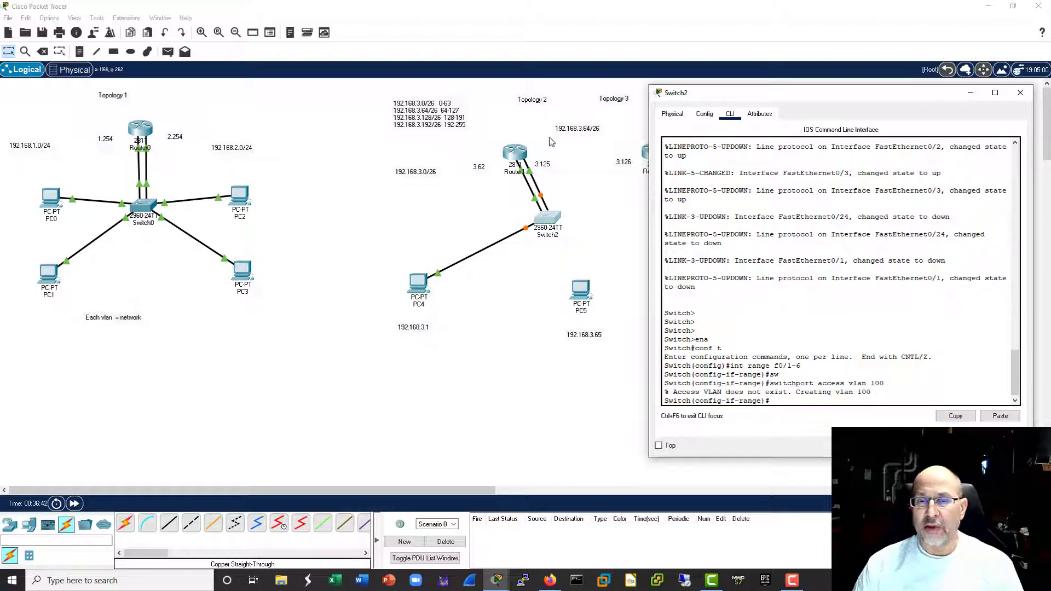
click(1020, 93)
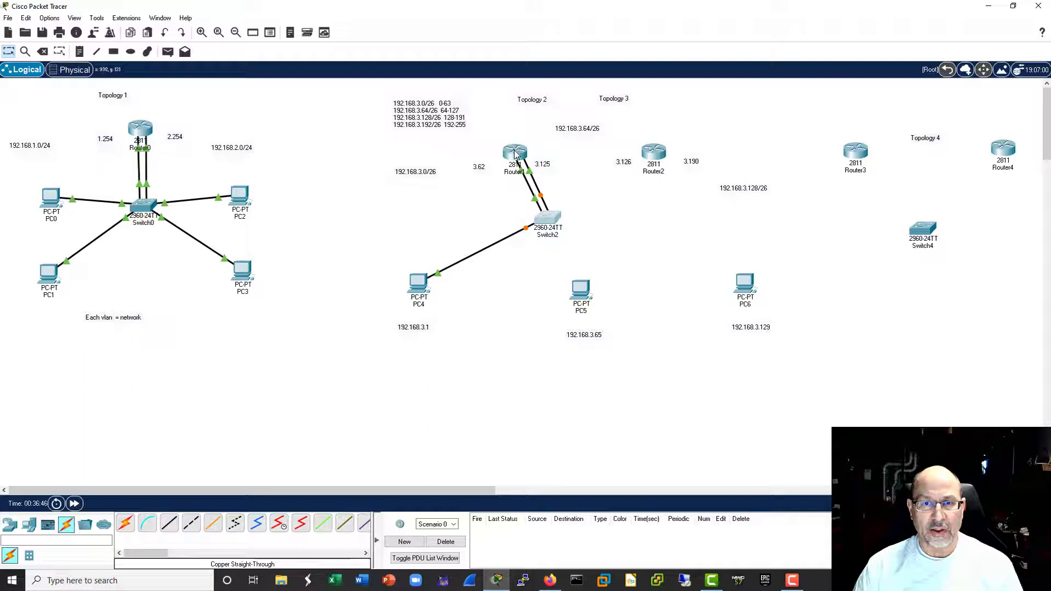
Step: Move Router1 slightly toward a position directly above Switch2, and cancel the request to delete it
drag(515, 153, 528, 150)
click(42, 52)
click(528, 148)
click(558, 303)
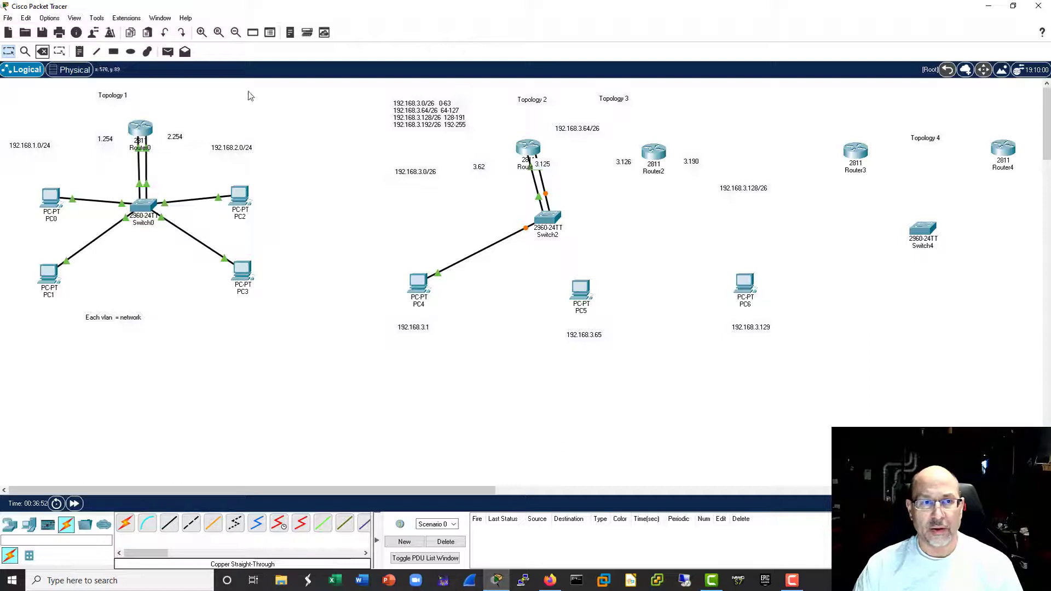
Step: Delete one of the two links between Router1 and Switch2, the one on the PC5 side
click(42, 51)
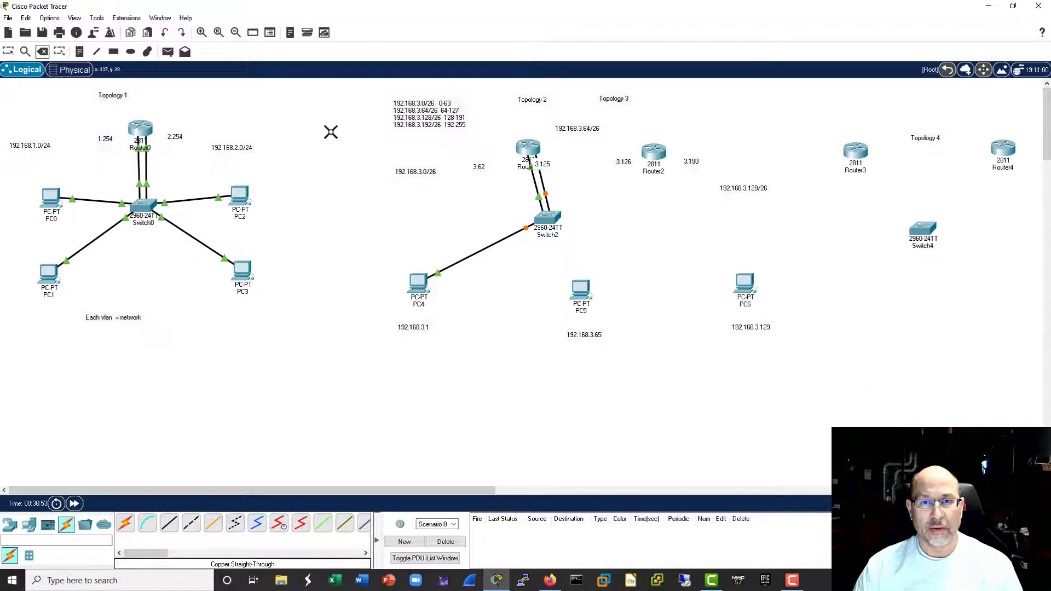
click(547, 188)
key(Escape)
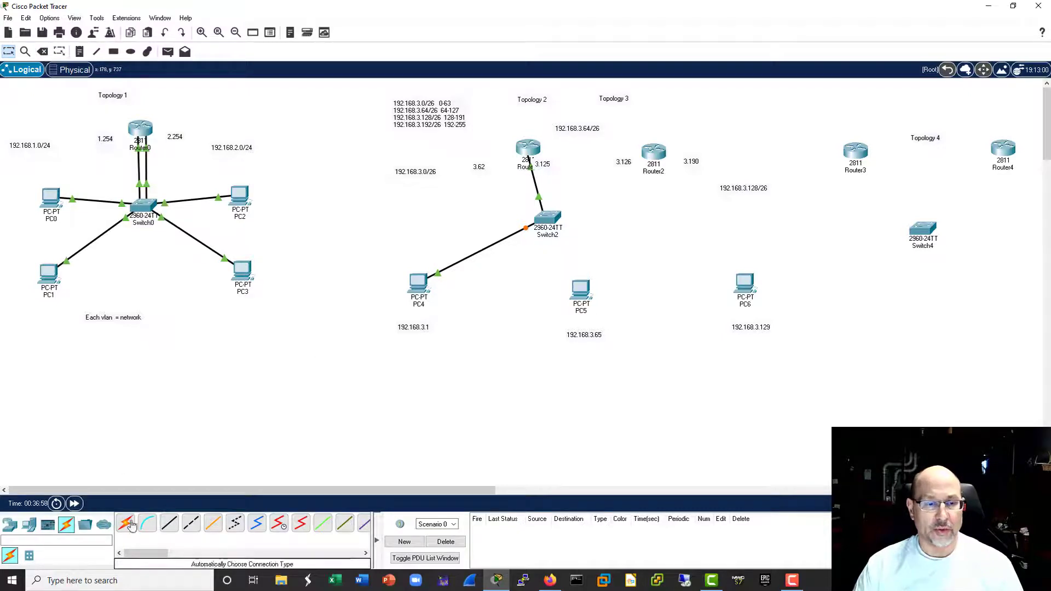
click(169, 524)
click(534, 149)
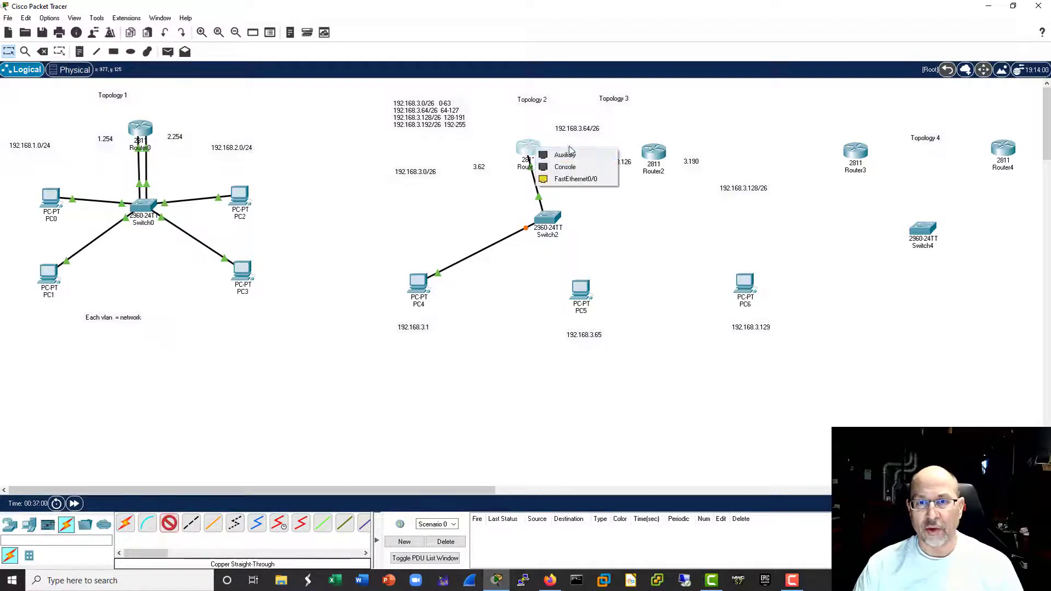
click(575, 179)
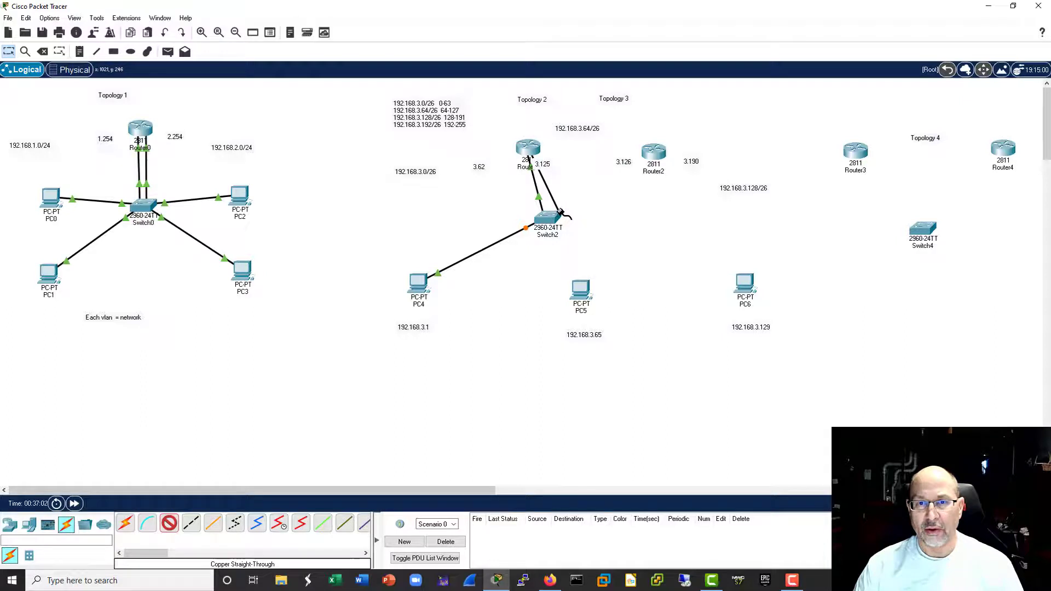
click(482, 154)
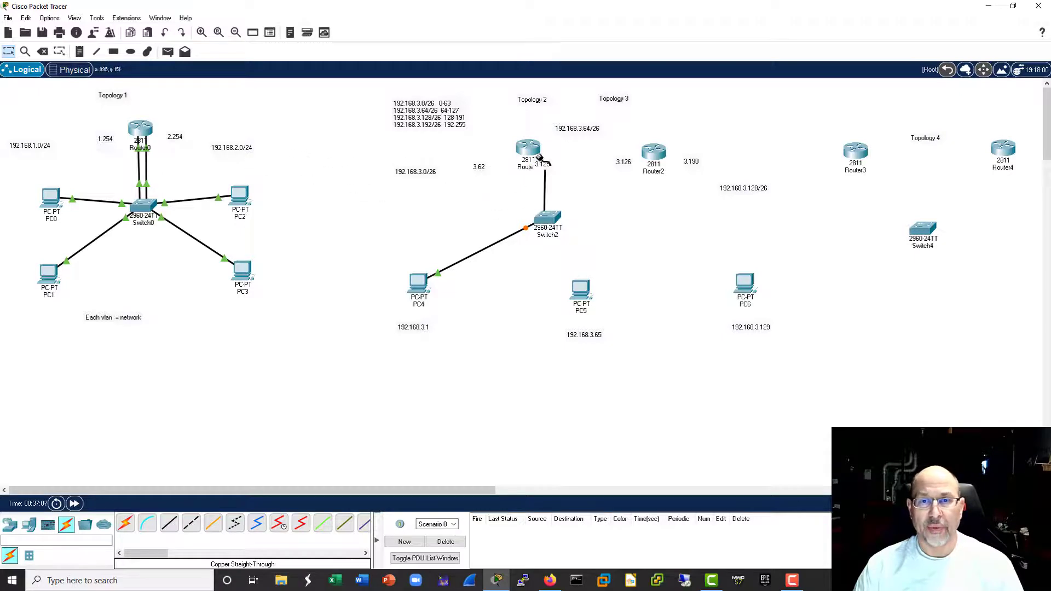
Step: Reconnect the loose end of Switch2's remaining router cable to Router1, and move Router1 almost directly above Switch2
click(521, 149)
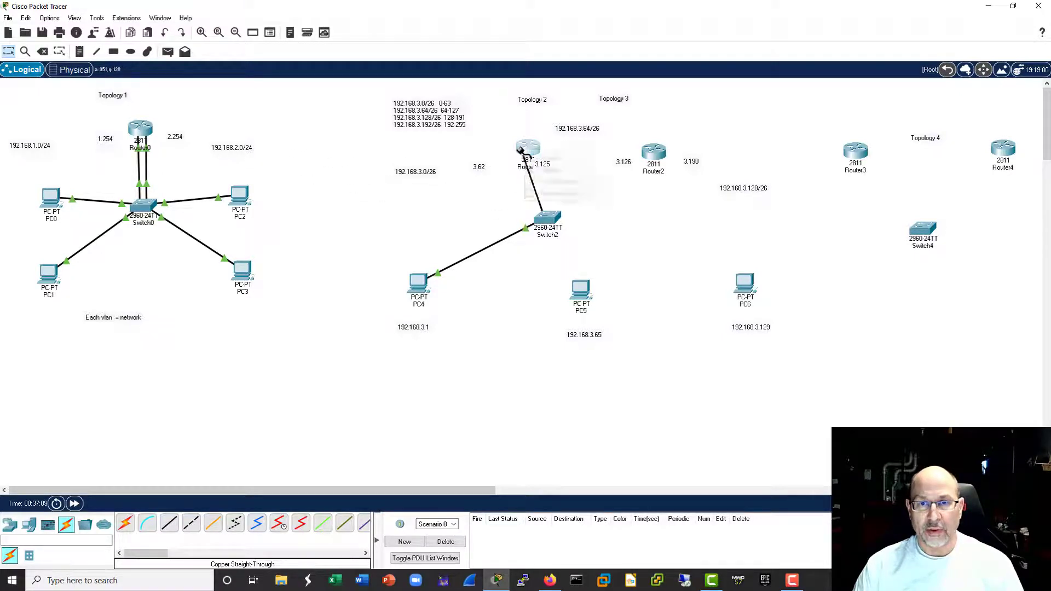
click(542, 173)
drag(534, 147, 546, 147)
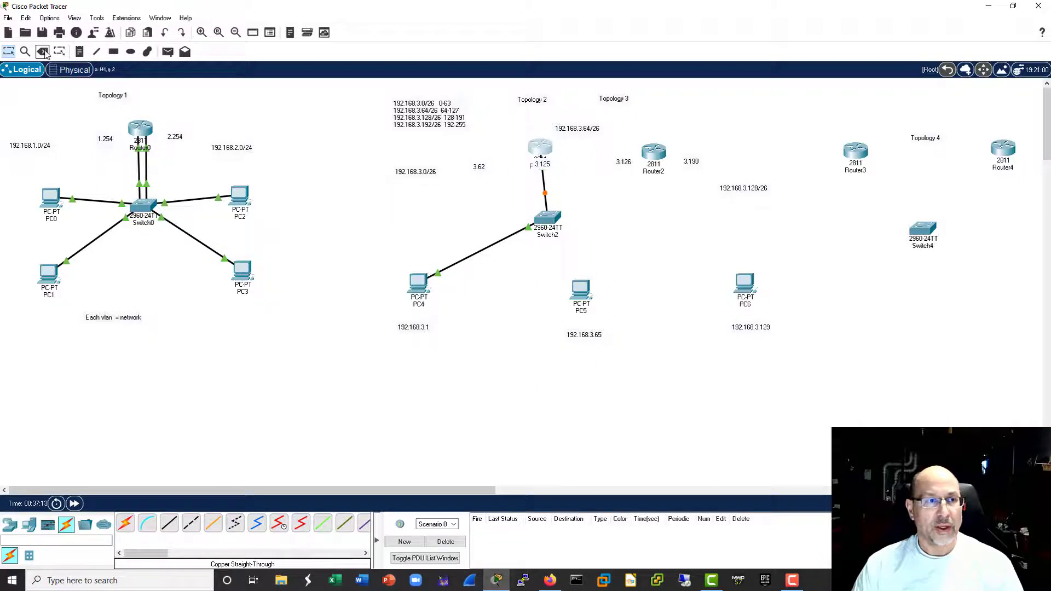
Step: Connect Router1 to Switch2's FastEthernet0/7 with a second copper straight-through cable
click(175, 525)
click(546, 138)
click(545, 146)
click(546, 147)
click(572, 165)
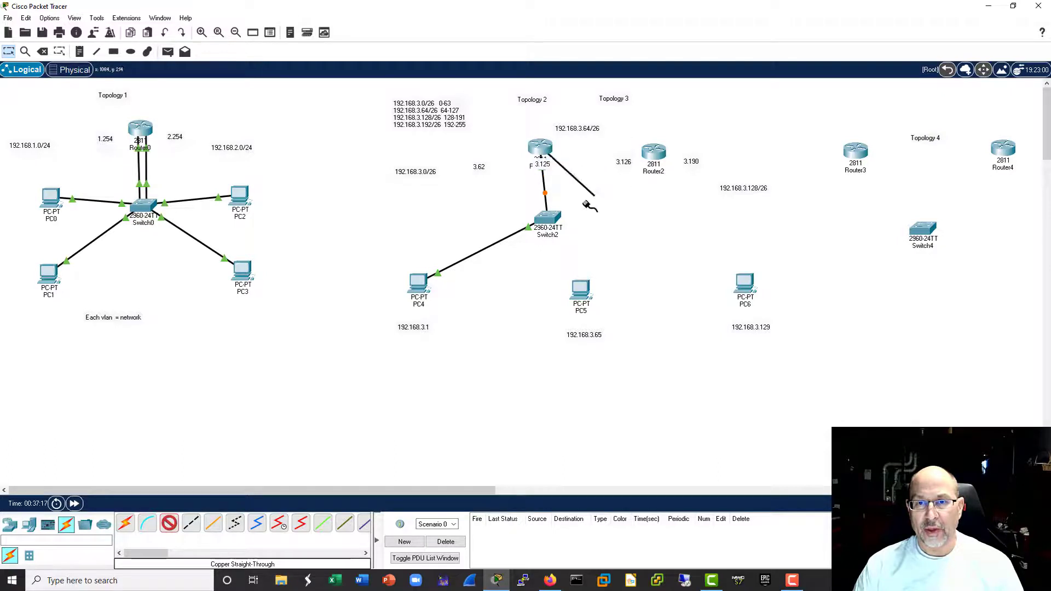
click(557, 214)
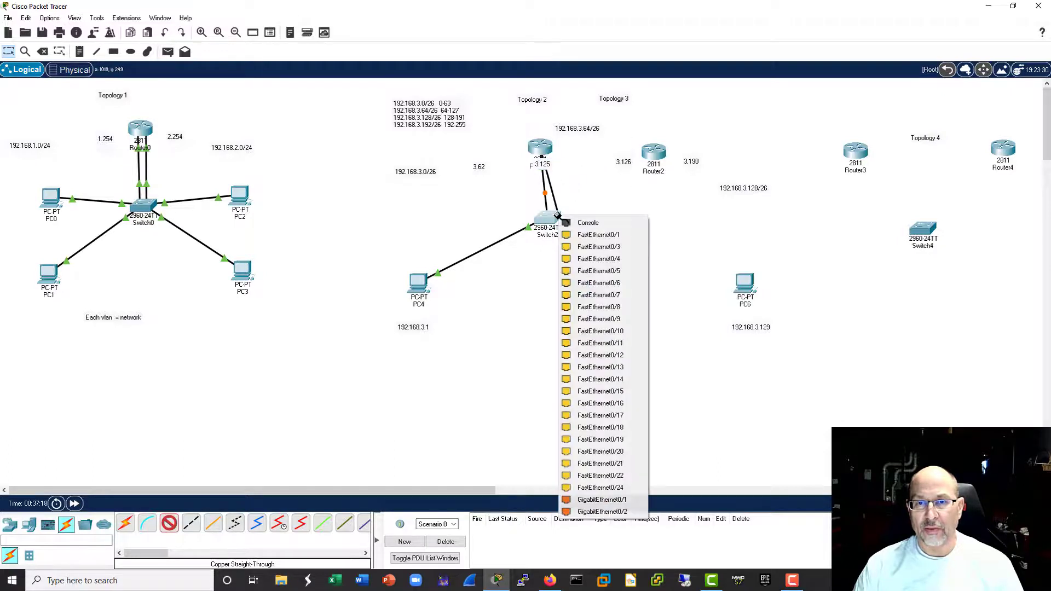
click(609, 300)
Step: Connect PC5's FastEthernet0 to Switch2's FastEthernet0/8 with a copper straight-through cable
click(191, 523)
click(581, 290)
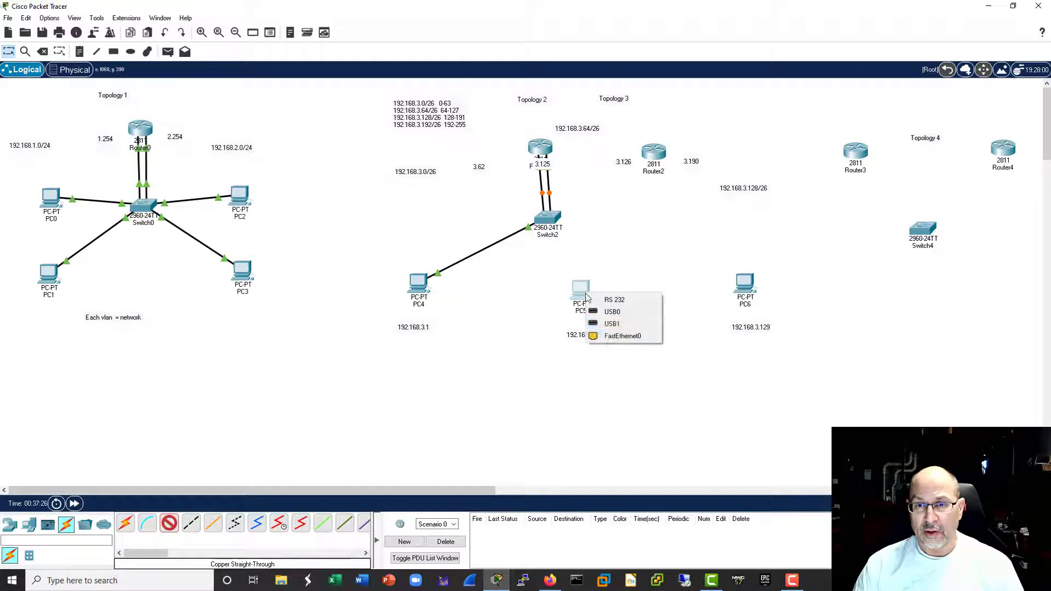
click(628, 335)
click(556, 224)
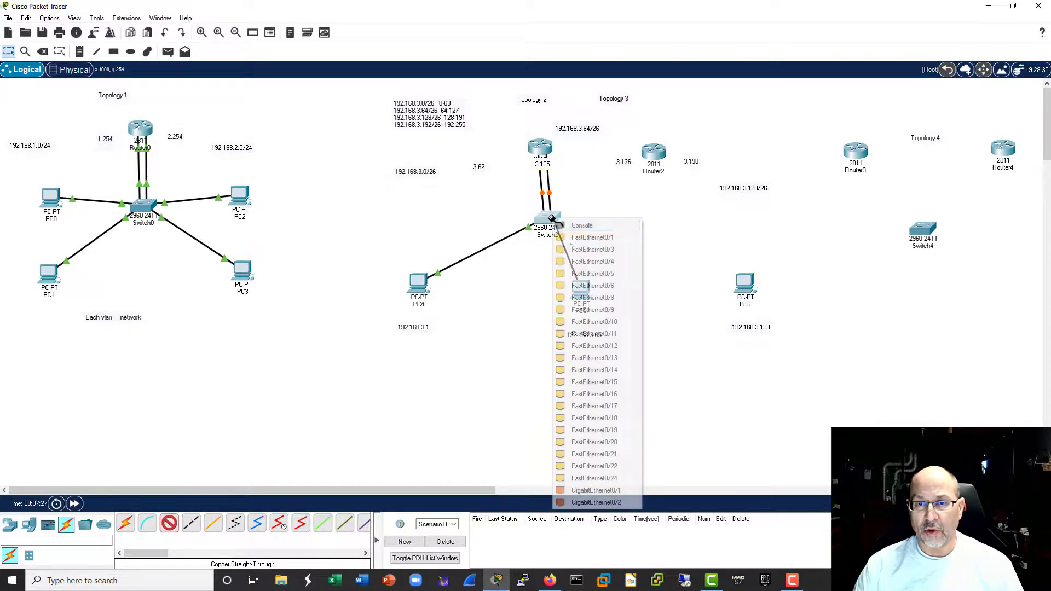
click(604, 302)
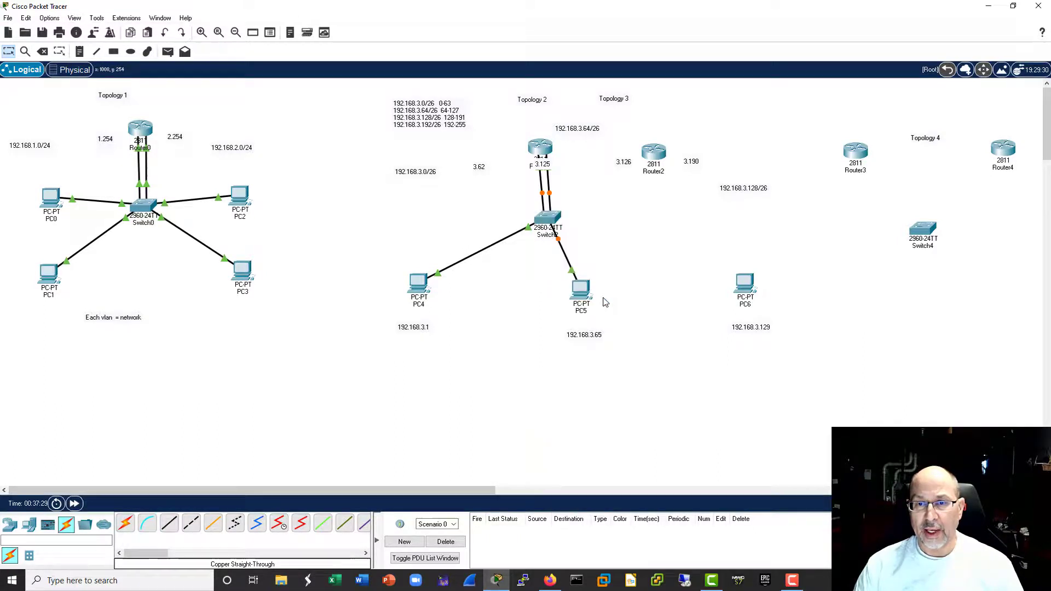
Step: Open Switch2's command line beside the topology and enter configuration of interface range f0/7-12
click(548, 219)
drag(561, 107, 844, 94)
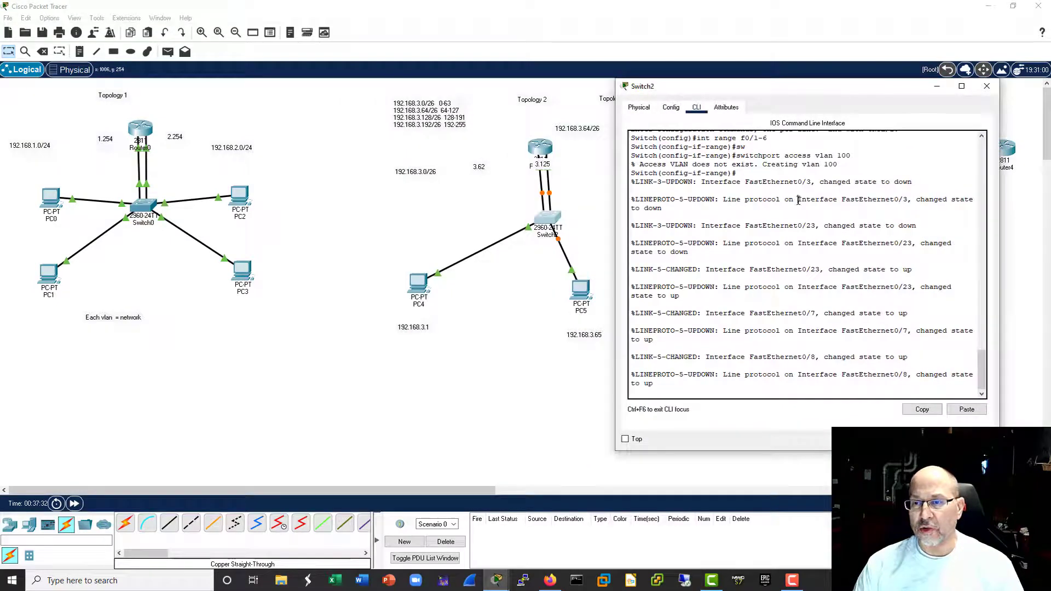
key(Return)
key(Return)
key(Return)
text(int range f0/1-6)
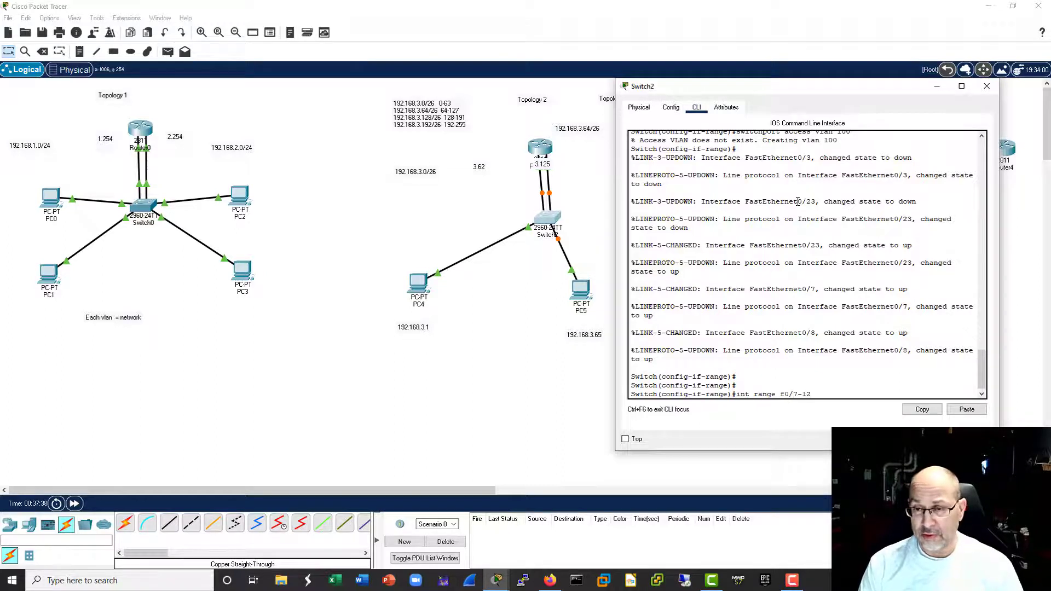
key(Return)
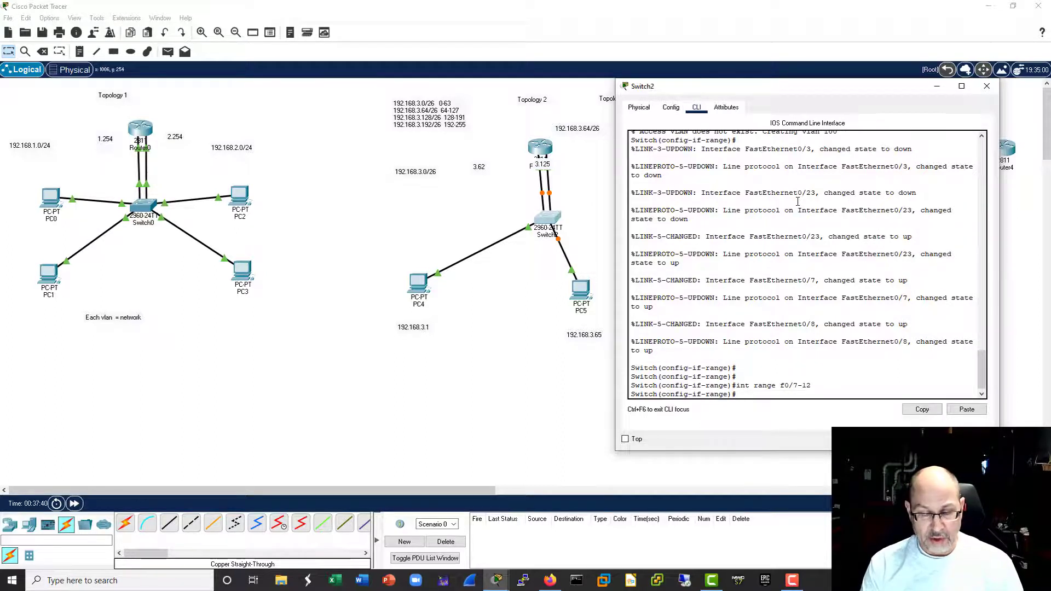
Step: Assign Switch2's selected f0/7-12 ports to access VLAN 164, and close the switch window
text(switchport access vlan 1)
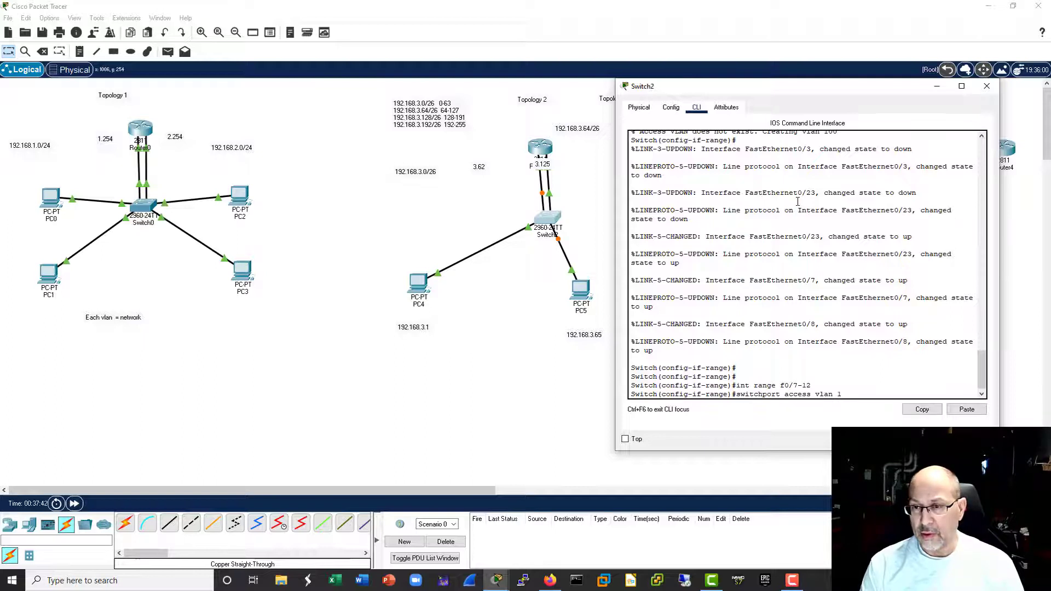
text(006)
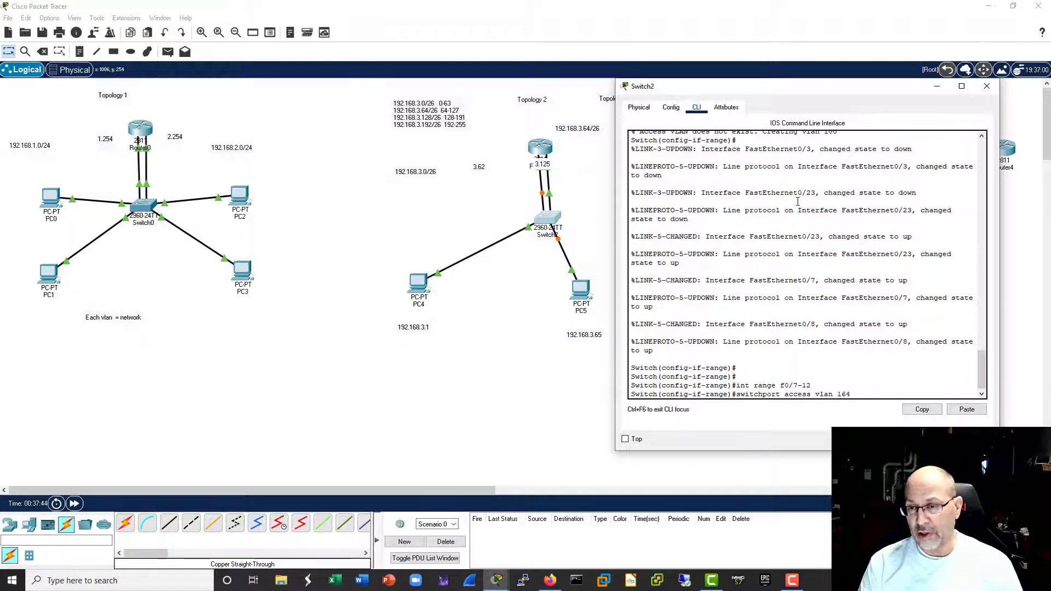
text(4)
key(Return)
key(Return)
key(Return)
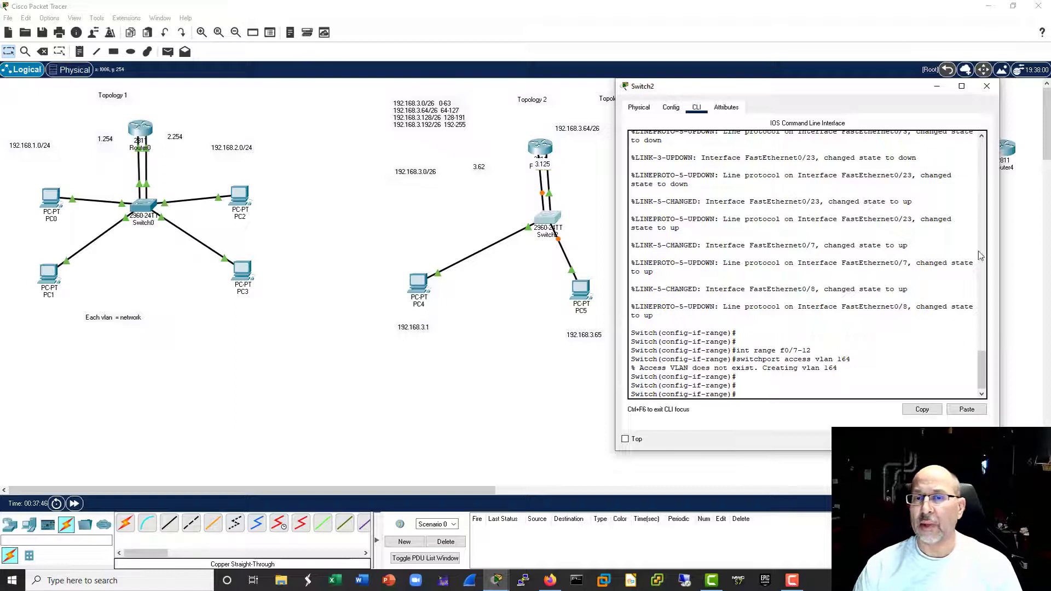
click(987, 86)
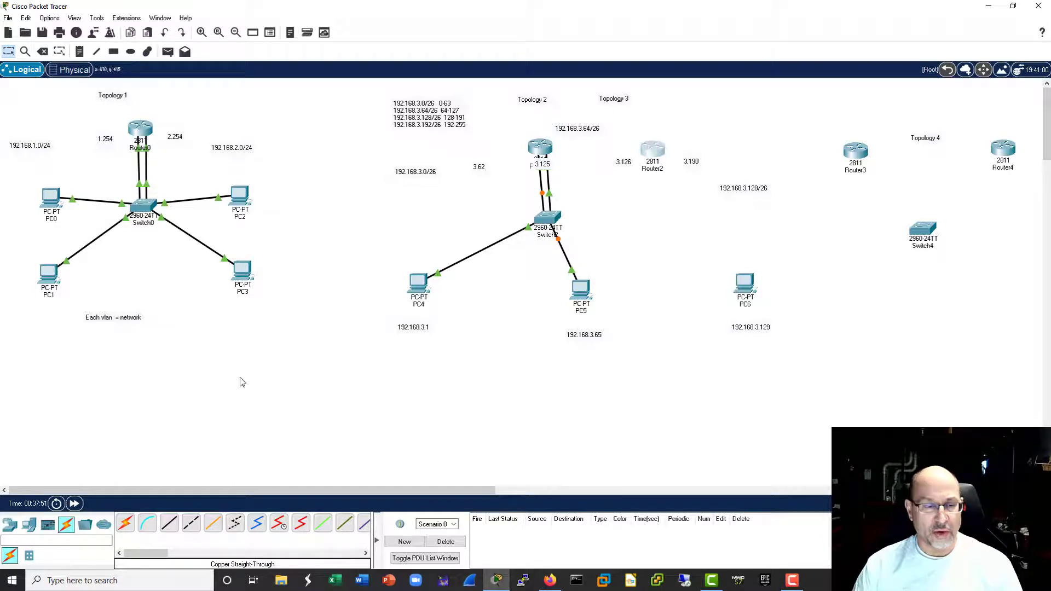
Step: Connect Router2's FastEthernet0/0 to Switch2's FastEthernet0/9 with a copper straight-through cable
click(169, 523)
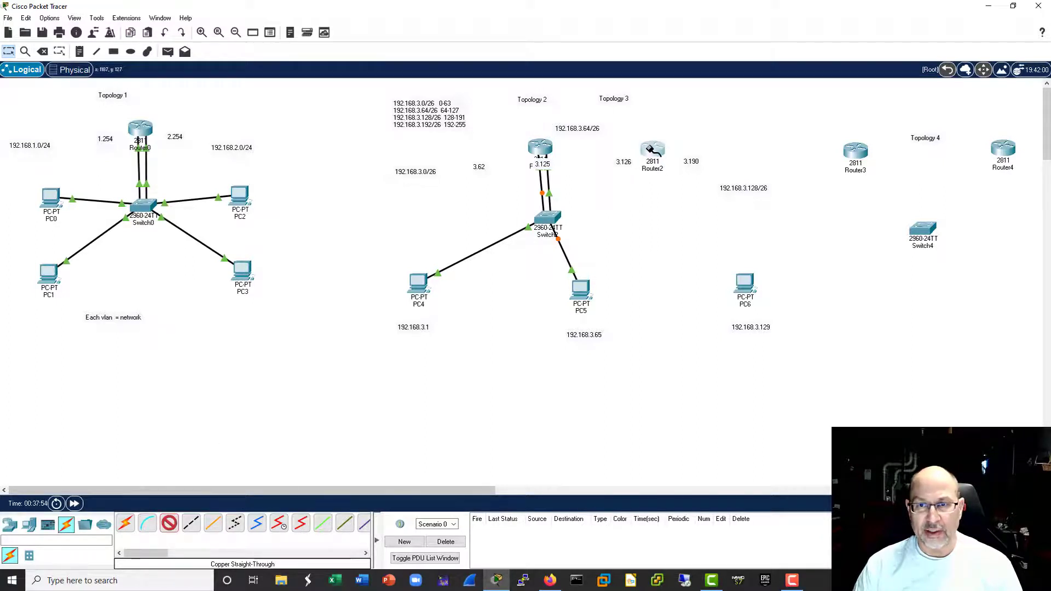
click(650, 149)
click(672, 182)
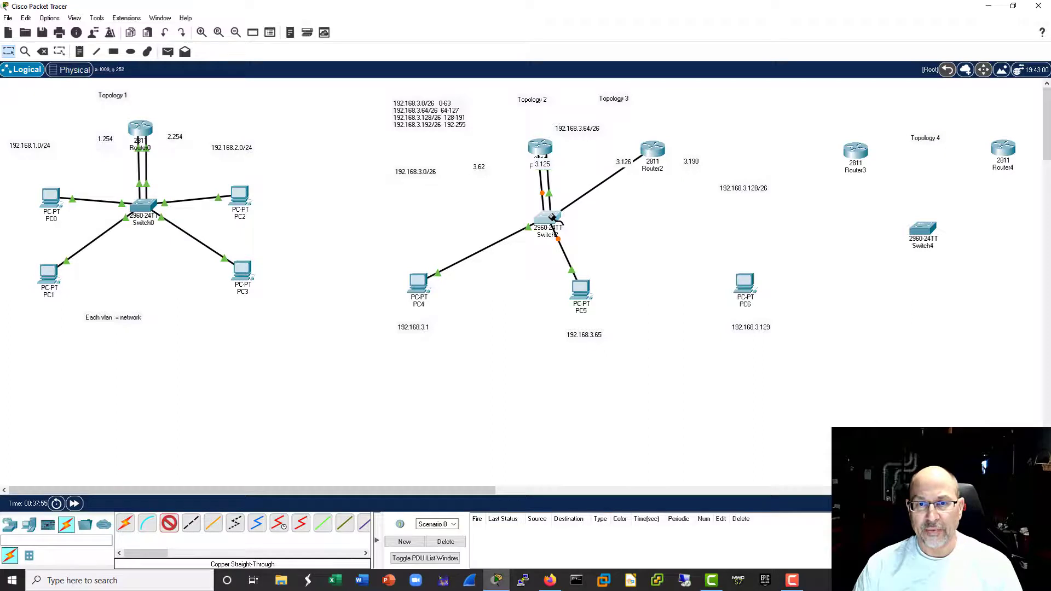
click(552, 217)
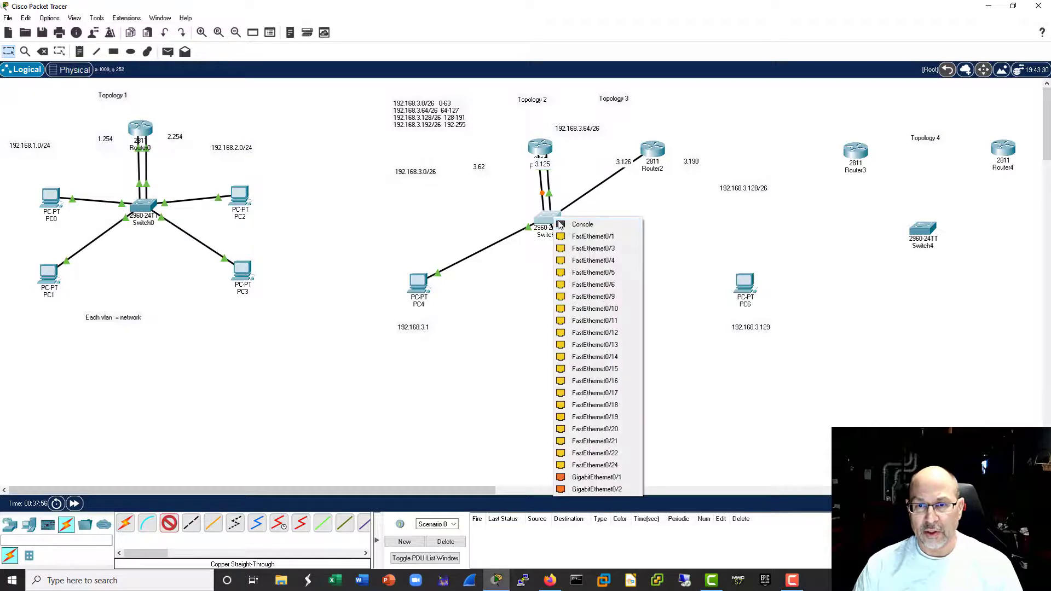
click(594, 296)
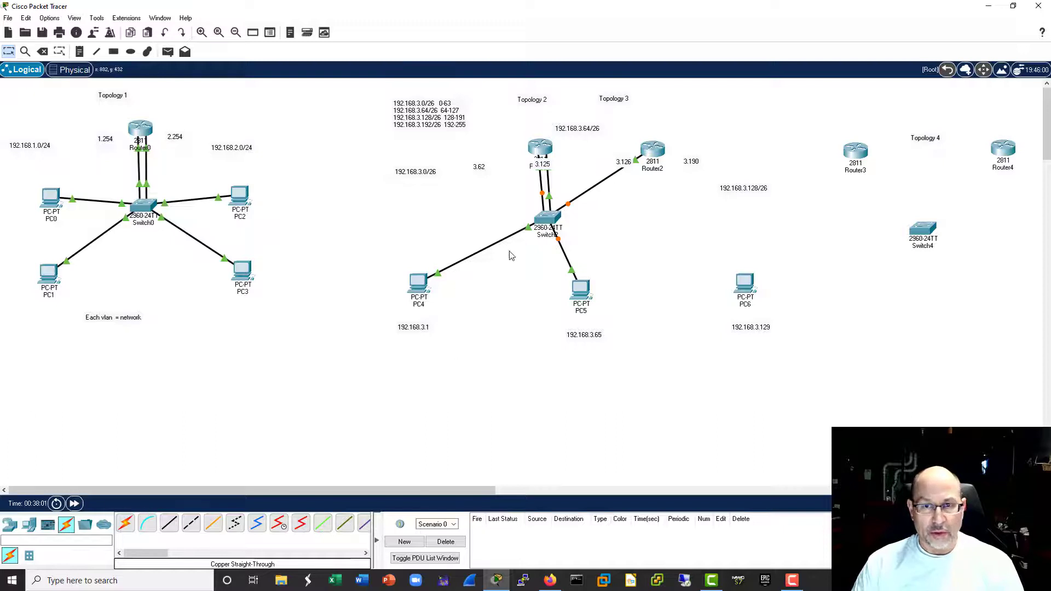
Step: Move Router1 between the 3.62 and 3.125 labels, and briefly view Router2's command line
drag(541, 150, 505, 156)
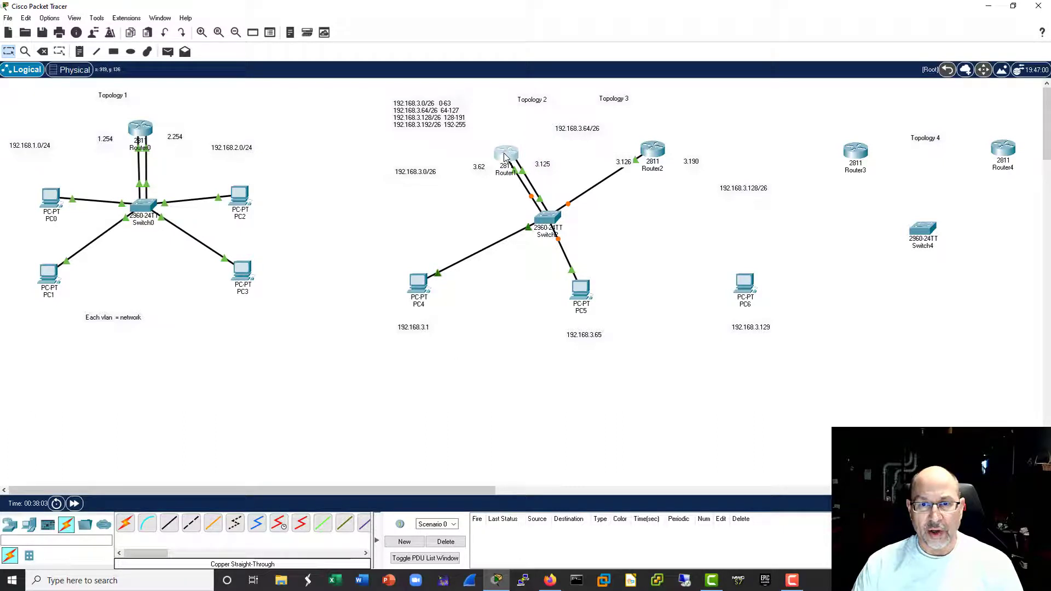
click(652, 152)
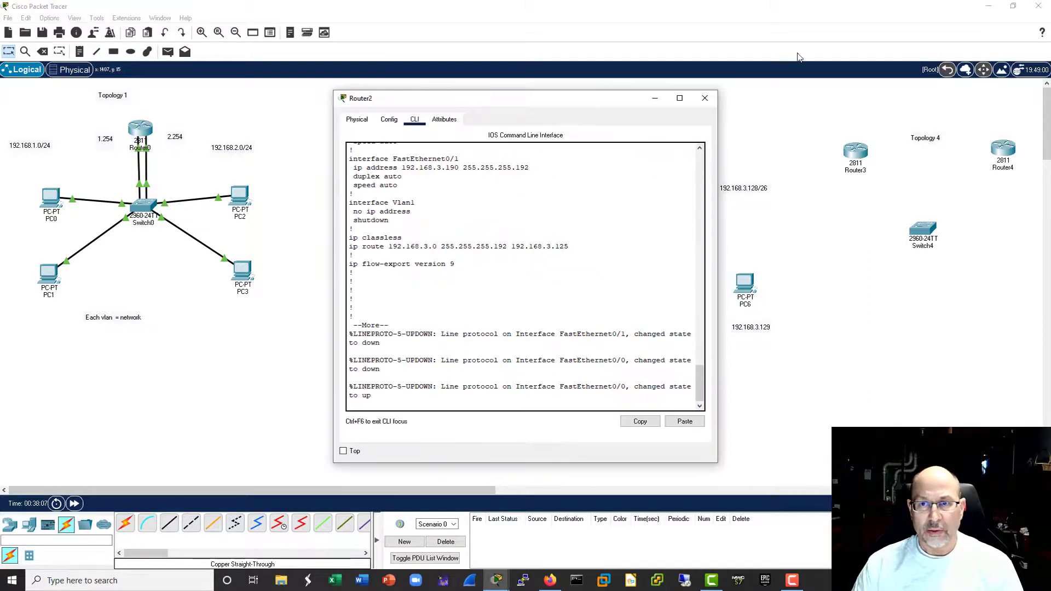
click(705, 98)
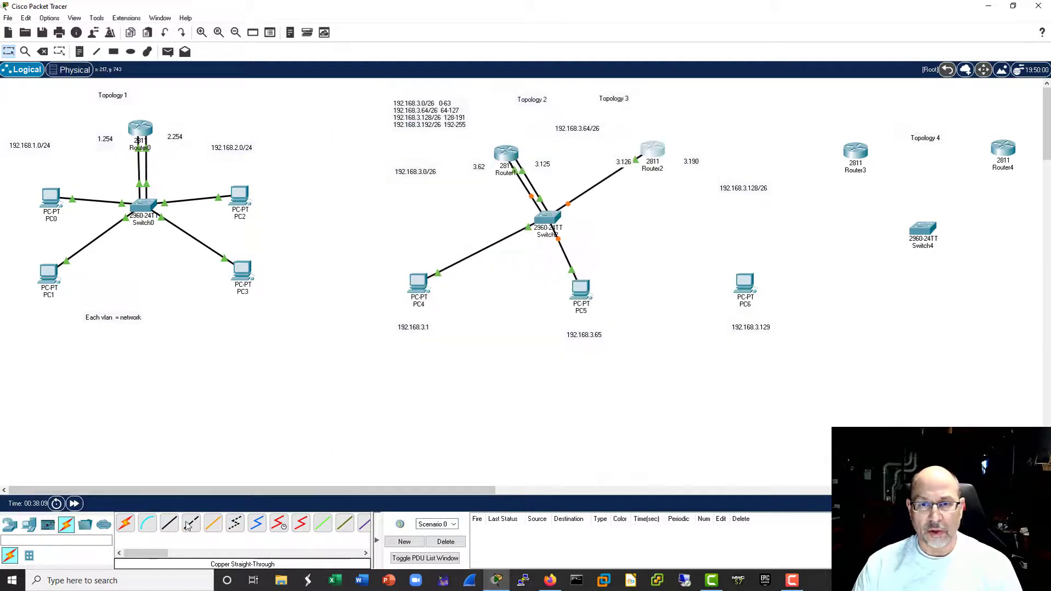
Step: Reopen Switch2's command line, move its window clear of Topology 3's devices, and enter configuration of interface range f0/13-18
click(547, 219)
drag(529, 101, 239, 92)
key(Return)
key(Return)
key(Return)
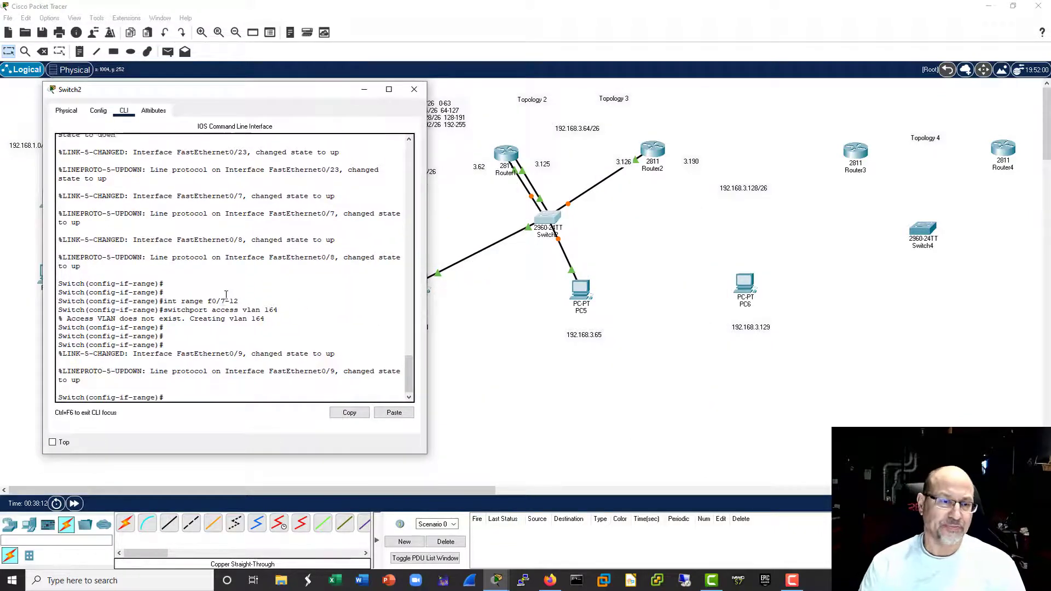
key(Up)
key(Up)
key(BackSpace)
key(BackSpace)
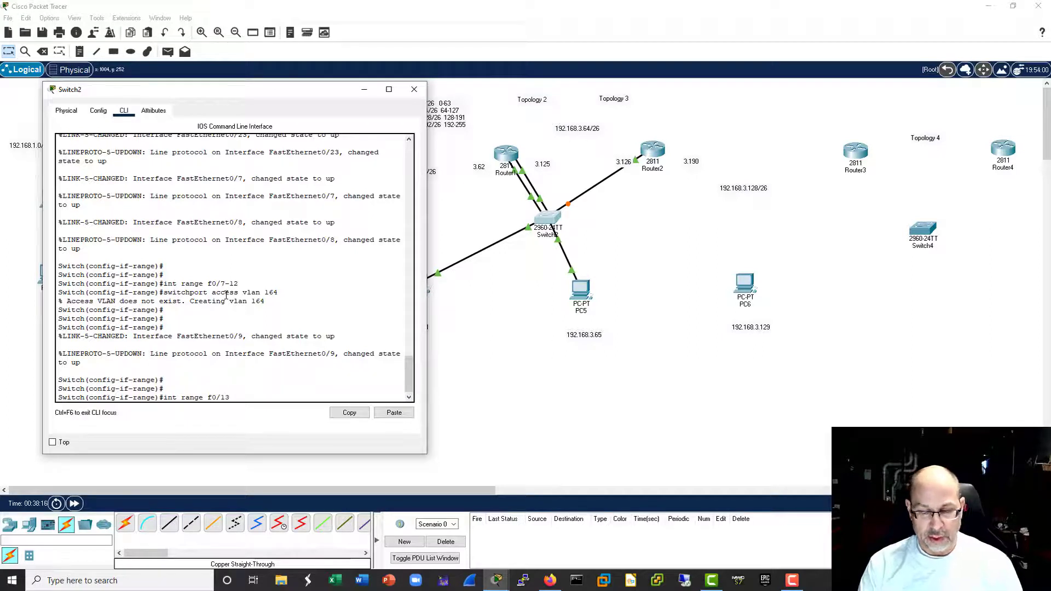
key(Return)
Step: Assign Switch2's selected f0/13-18 ports to access VLAN 1128
key(Up)
key(Up)
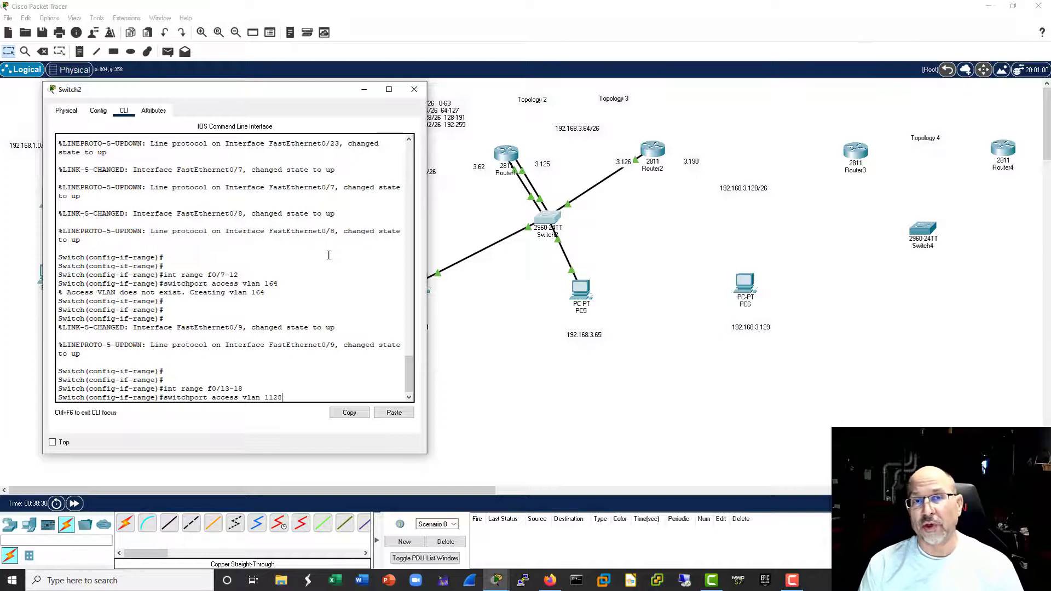
key(Return)
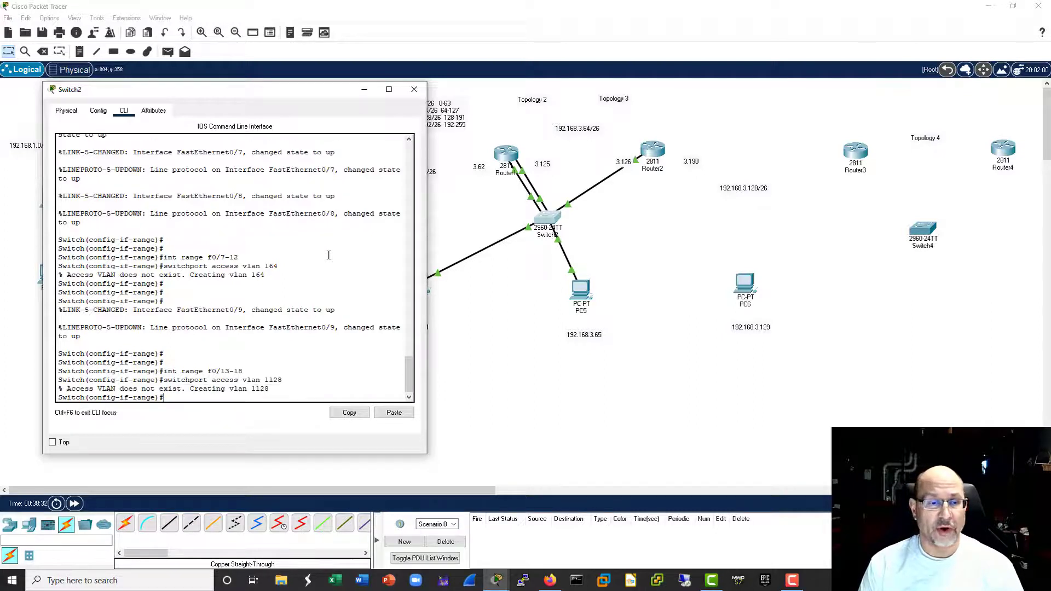
key(Return)
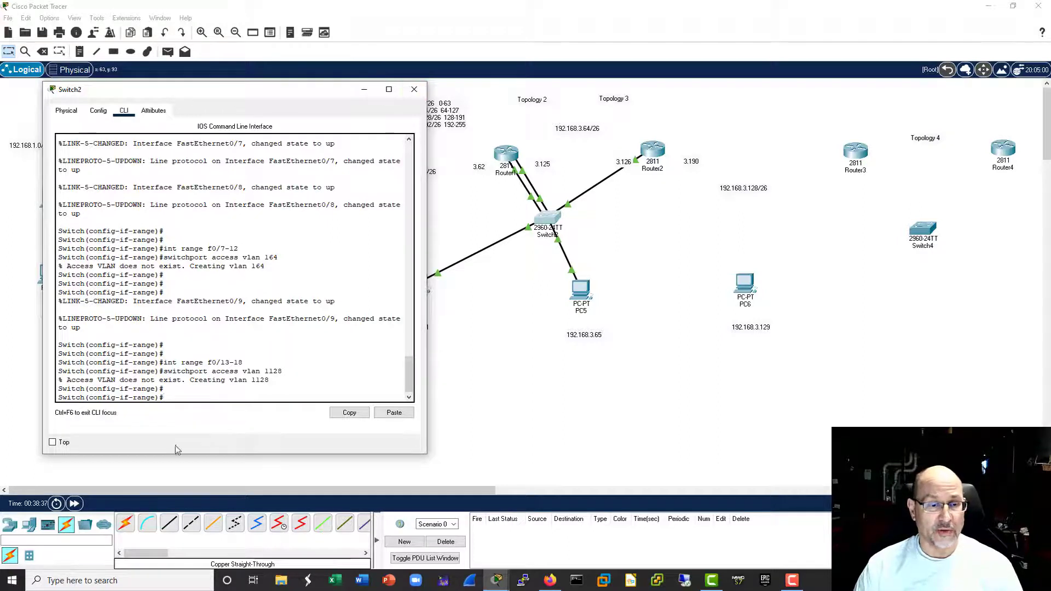
Step: Connect Router2 to Switch2's FastEthernet0/13 with a second copper straight-through cable
click(168, 526)
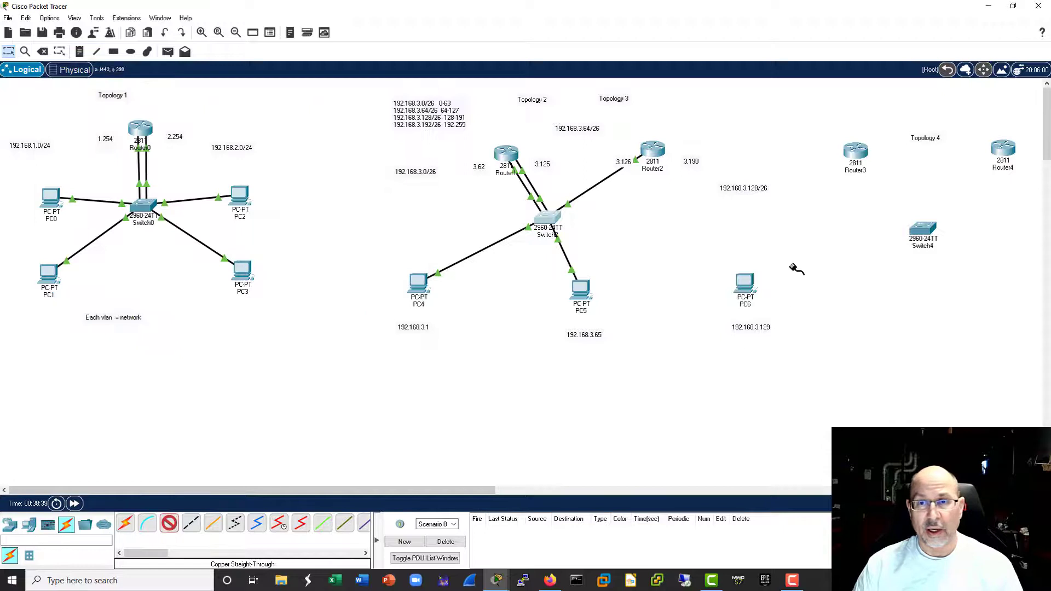
click(660, 151)
click(697, 184)
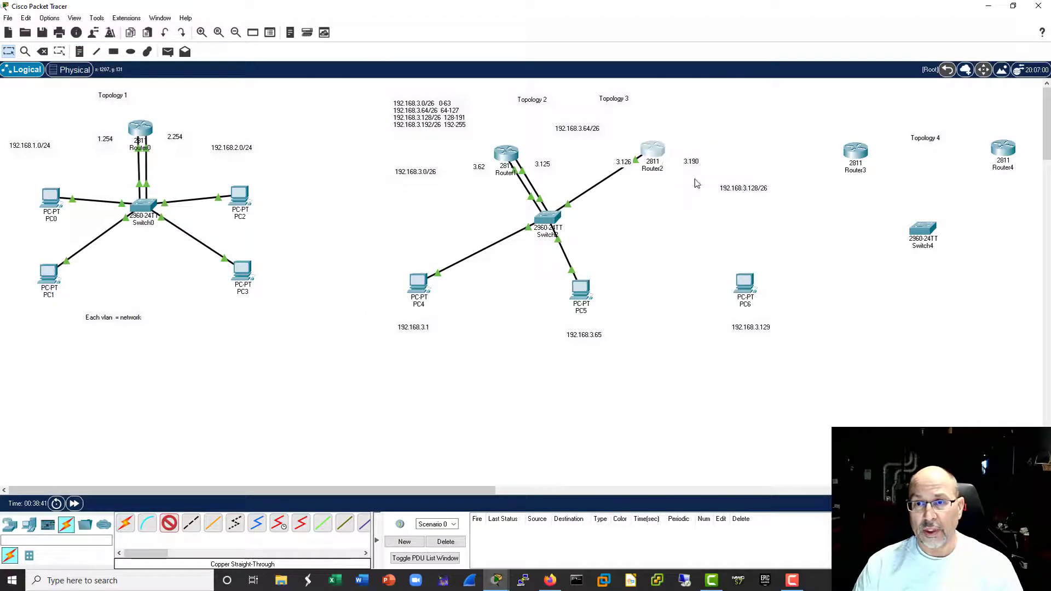
click(554, 217)
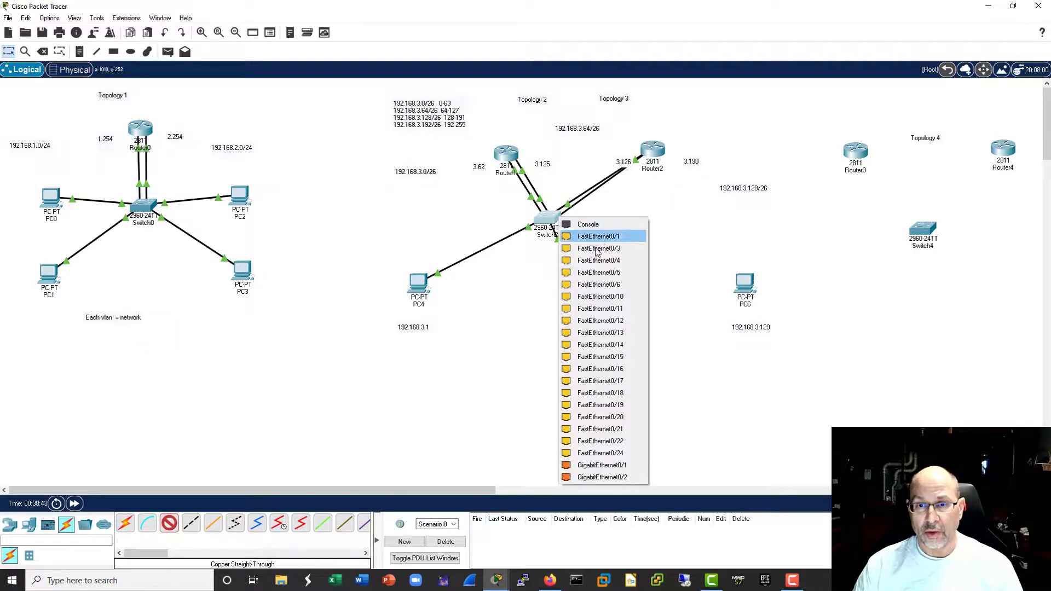
click(611, 333)
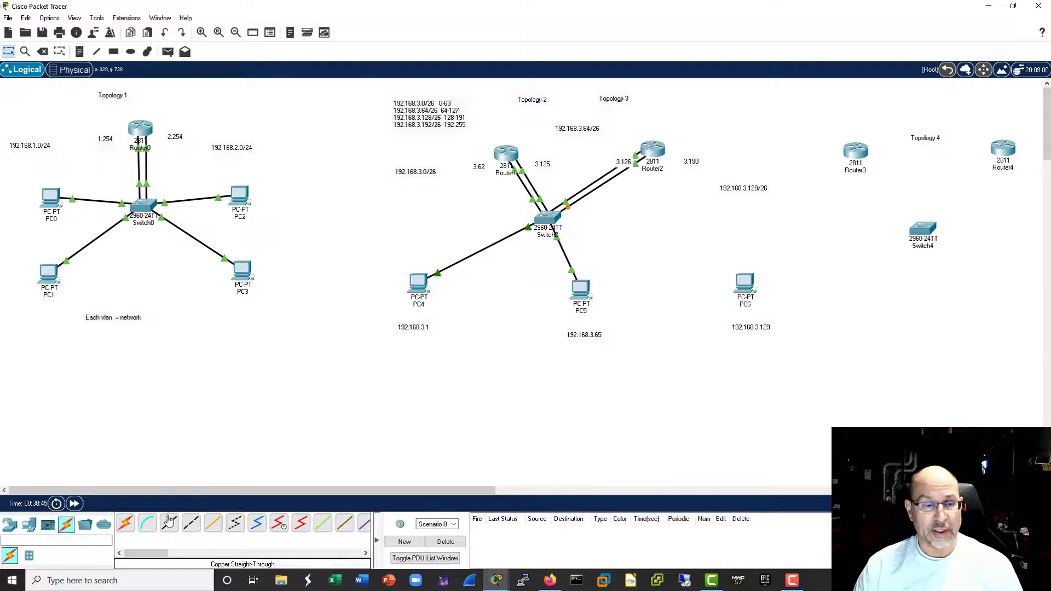
Step: Connect PC6's FastEthernet0 to Switch2's FastEthernet0/14 with a copper straight-through cable
click(730, 279)
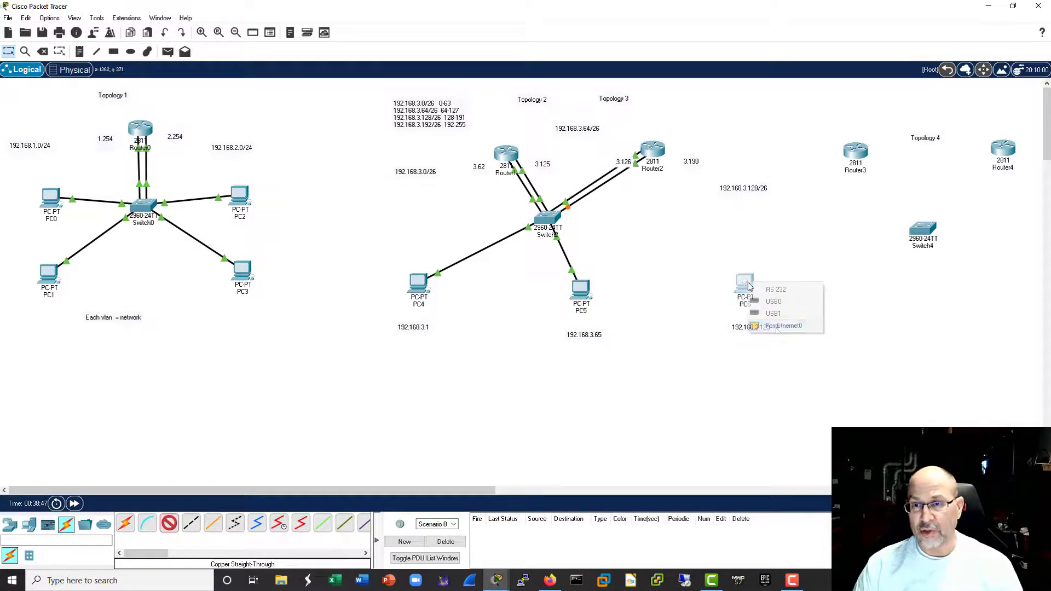
click(772, 325)
click(554, 219)
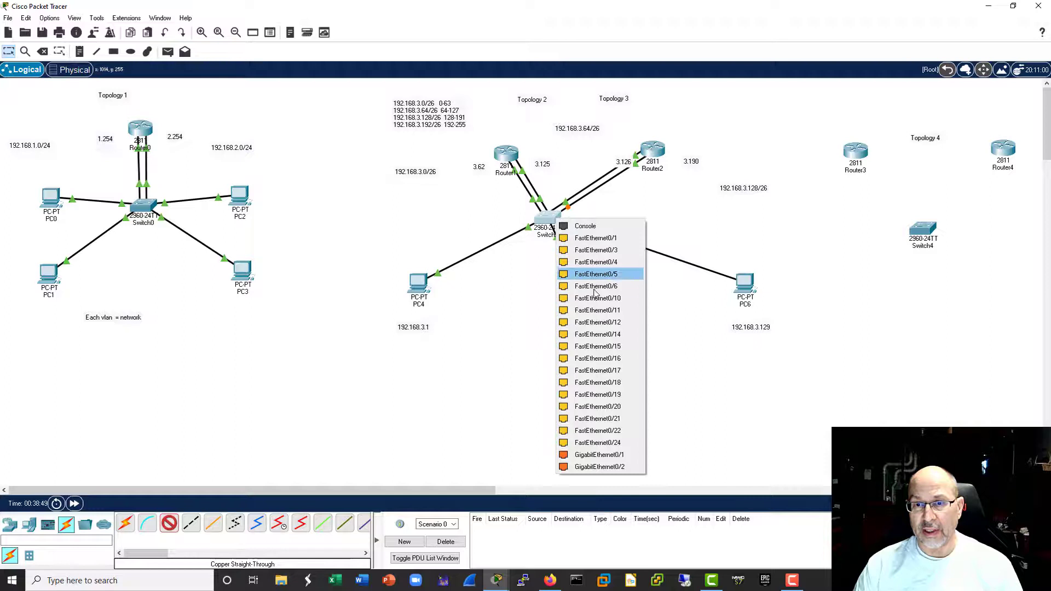
click(611, 327)
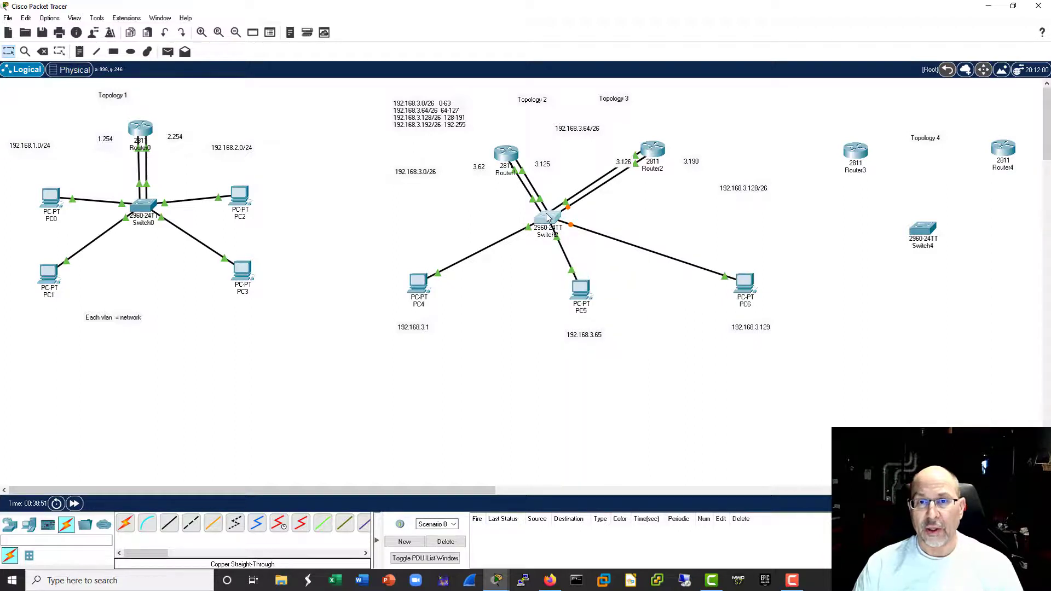
Step: Tidy Topology 3 by shifting Switch2, PC6 and Router2 slightly and moving the 3.126 and 3.190 labels clear of the cables
drag(548, 216, 557, 217)
drag(745, 288, 709, 285)
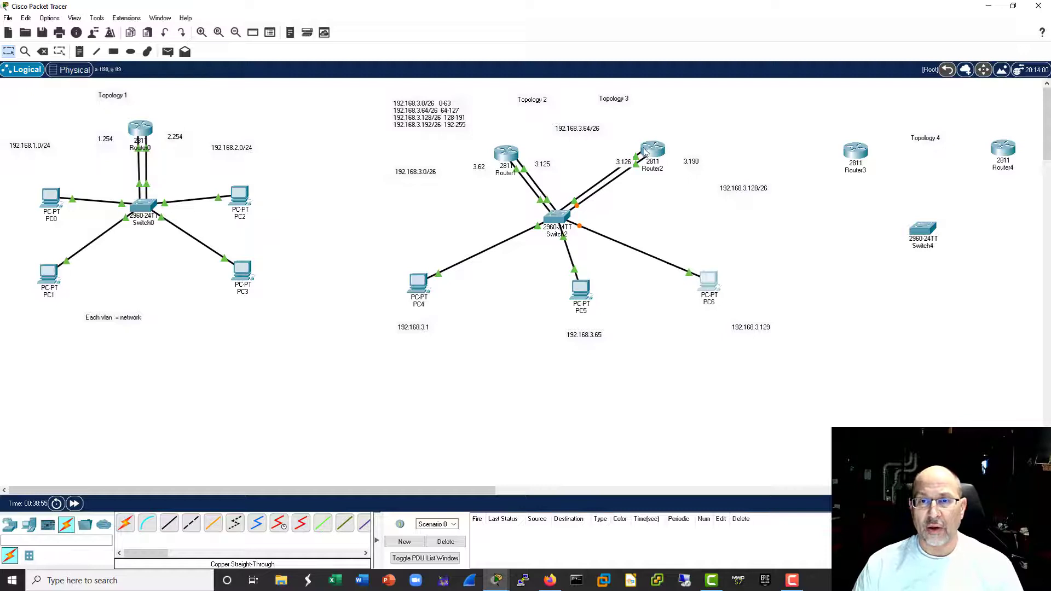
drag(623, 165, 687, 169)
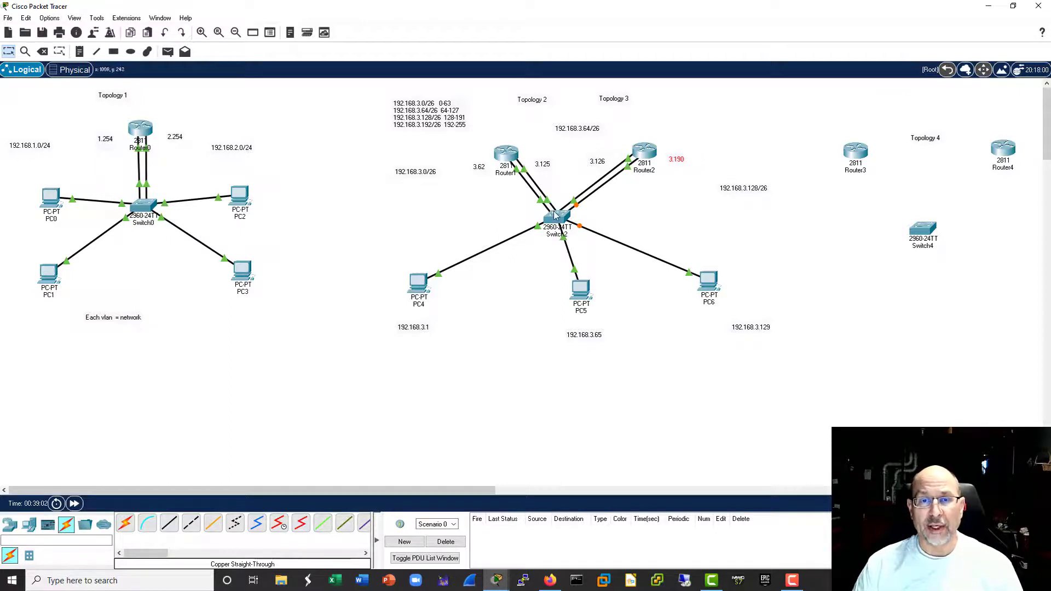
Step: Leave configuration mode in Switch2's command line and list its VLANs with sh vlan
mouse_move(563, 221)
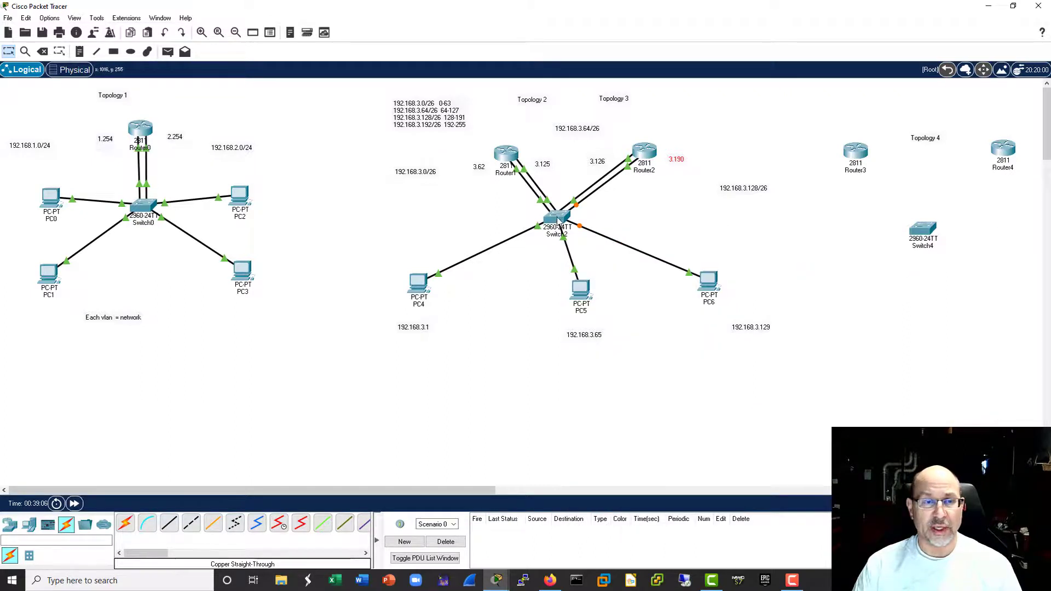
click(558, 220)
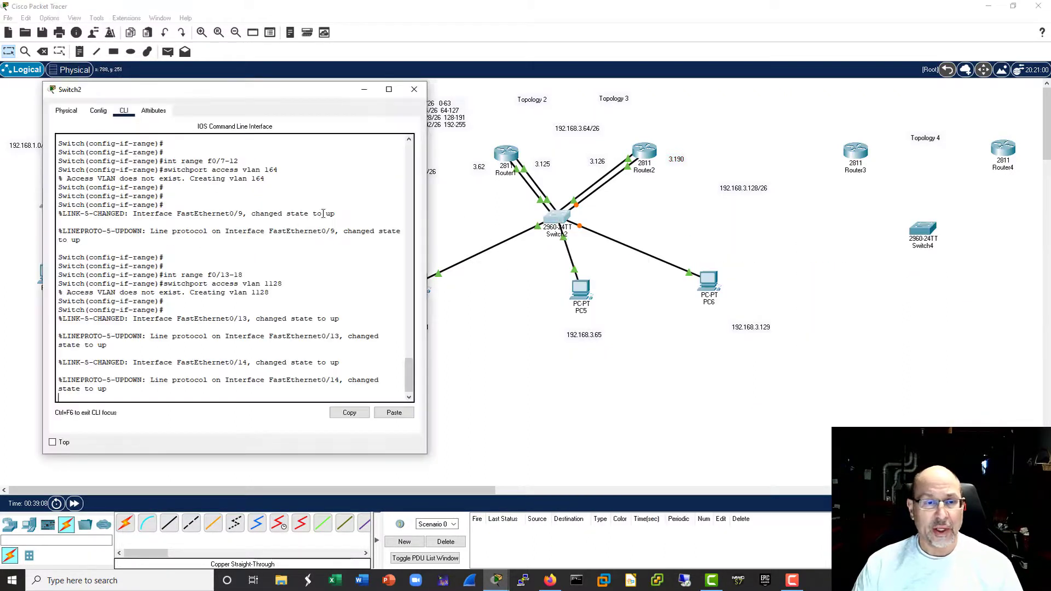
key(Return)
key(Return)
key(Return)
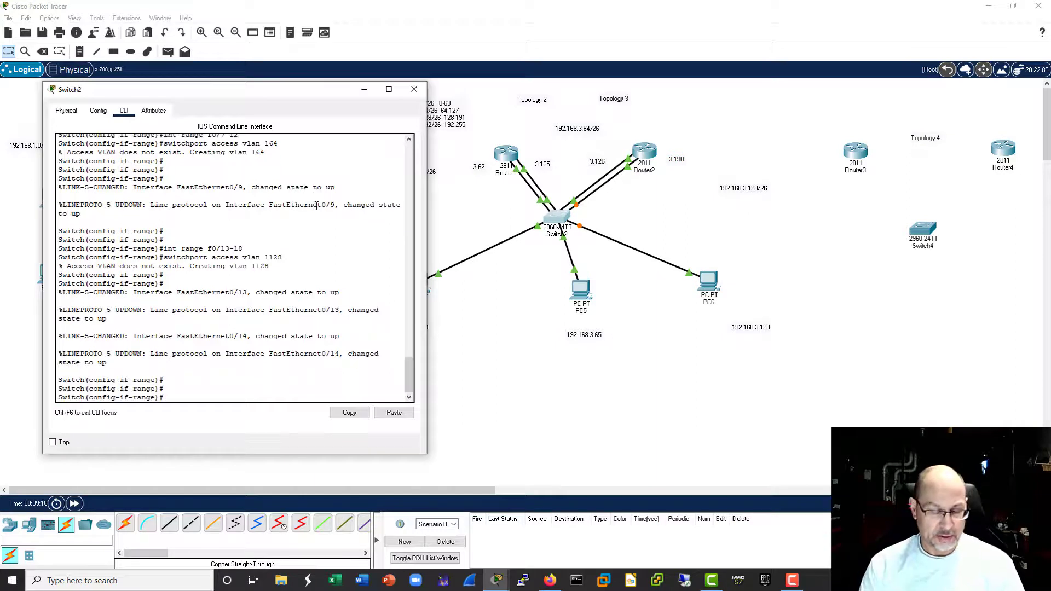
key(ctrl+z)
text(sh vlan)
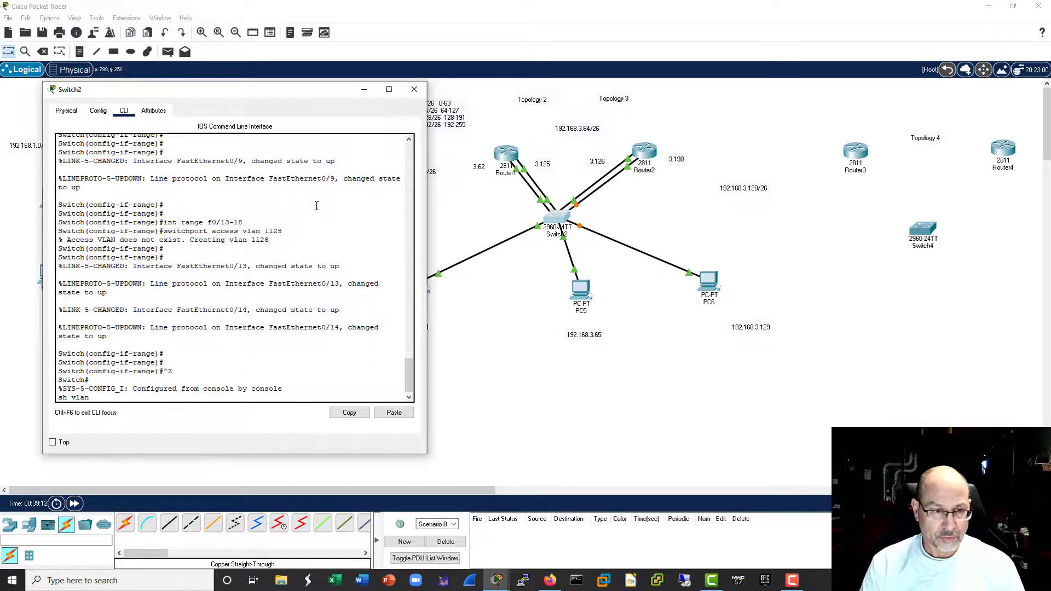
key(Return)
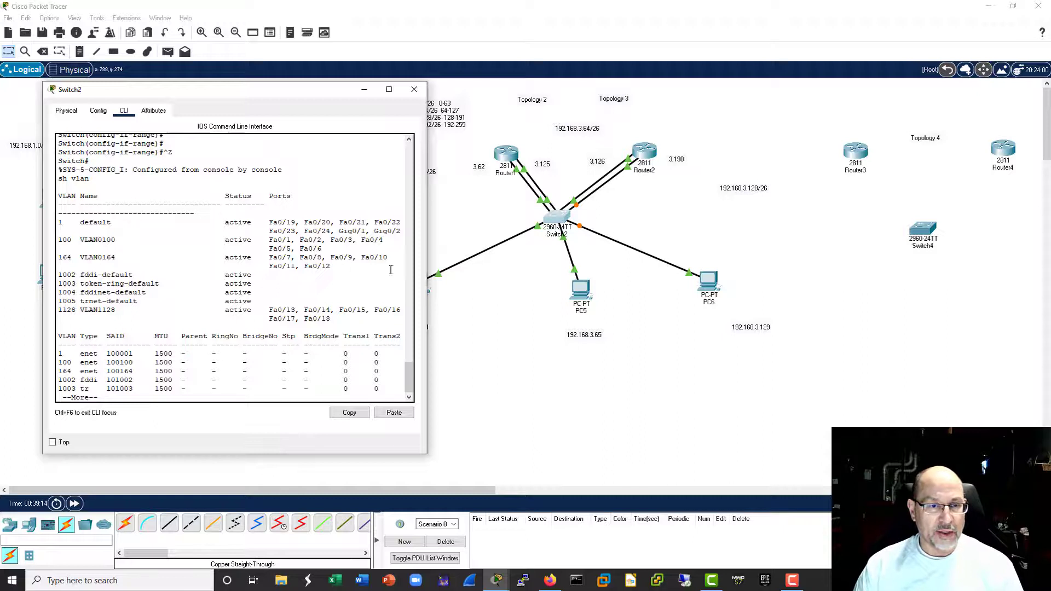
Step: Examine the ports assigned to VLANs 100, 164 and 1128 in the listing, and close Switch2's window
drag(332, 321, 40, 309)
drag(331, 268, 42, 240)
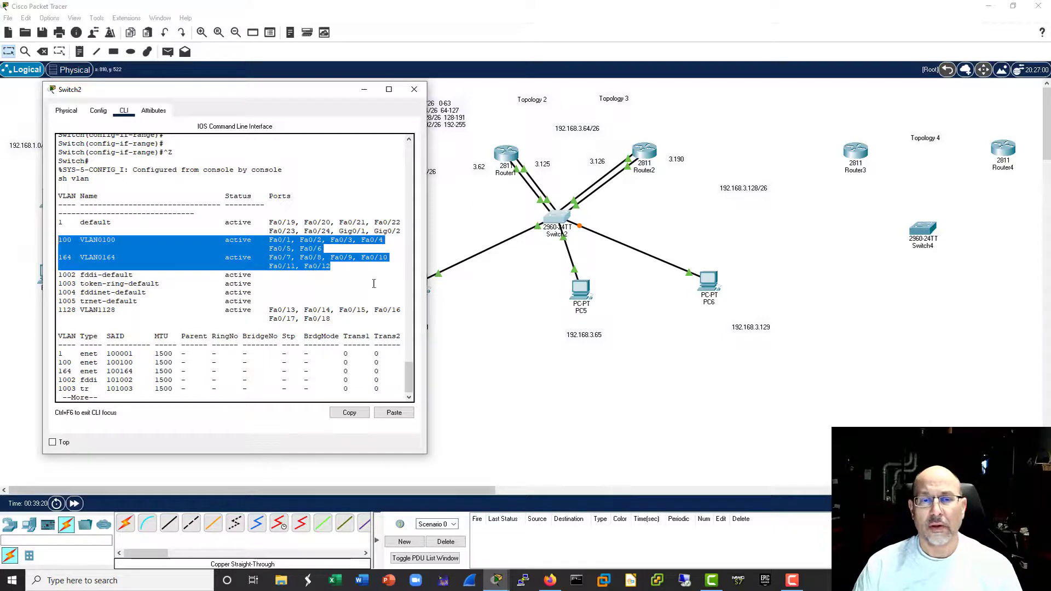
drag(428, 234, 450, 250)
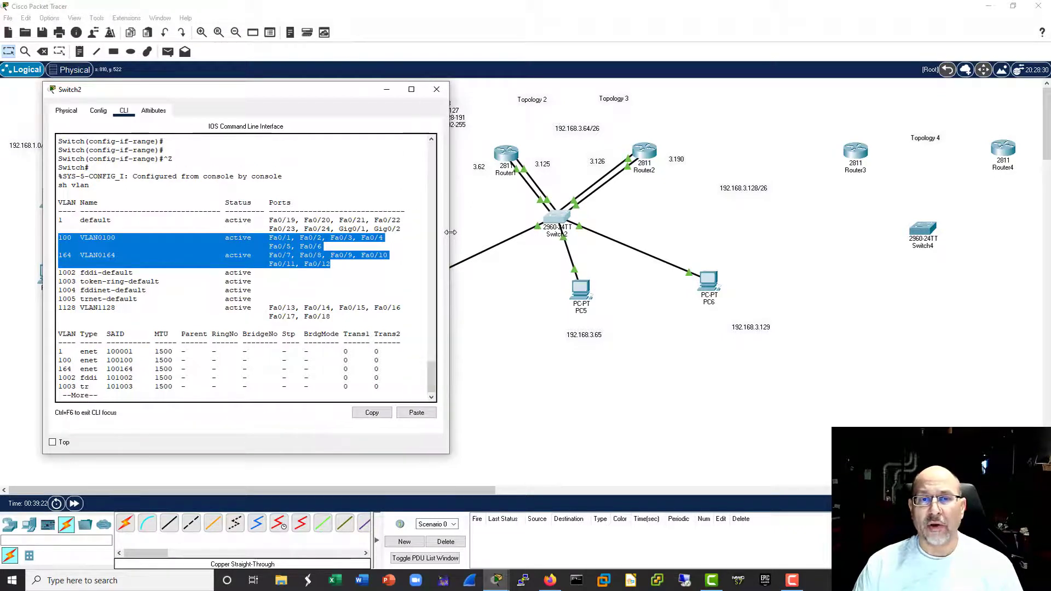
click(436, 89)
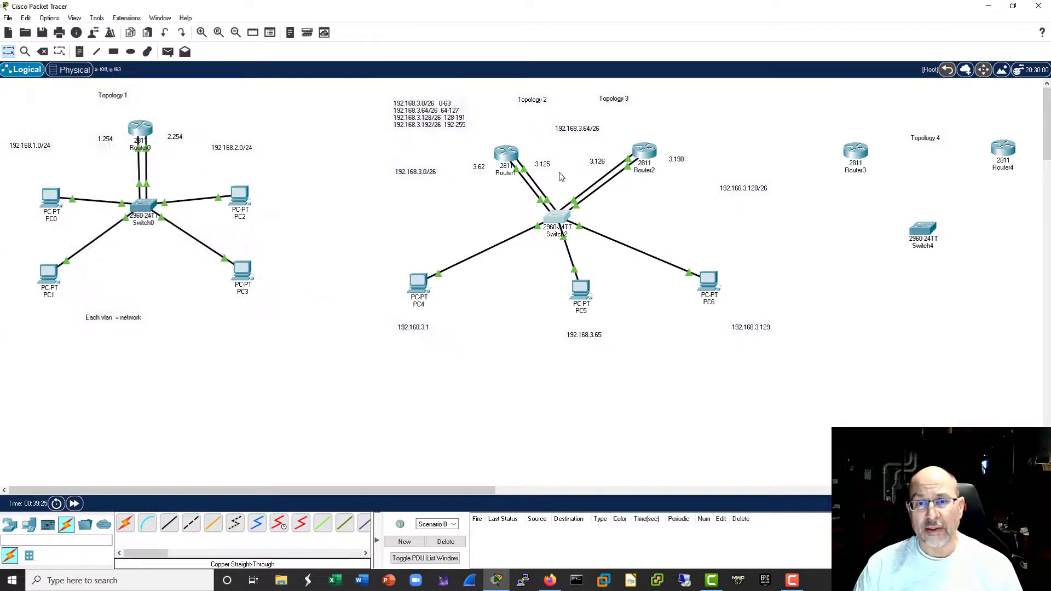
Step: Add the note "subnet = vlan" between PC4 and PC5
click(79, 51)
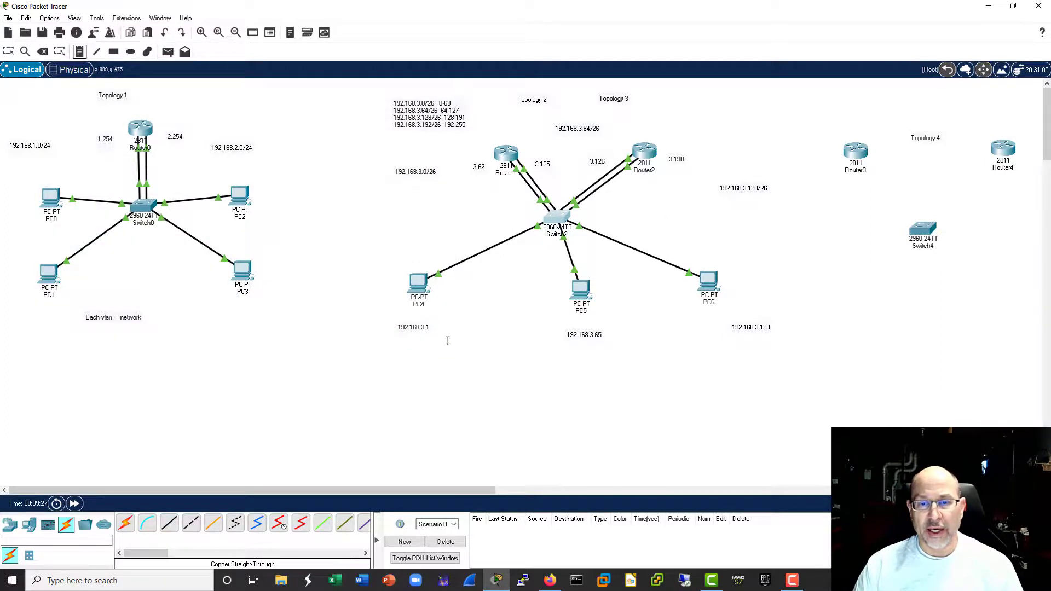
click(471, 299)
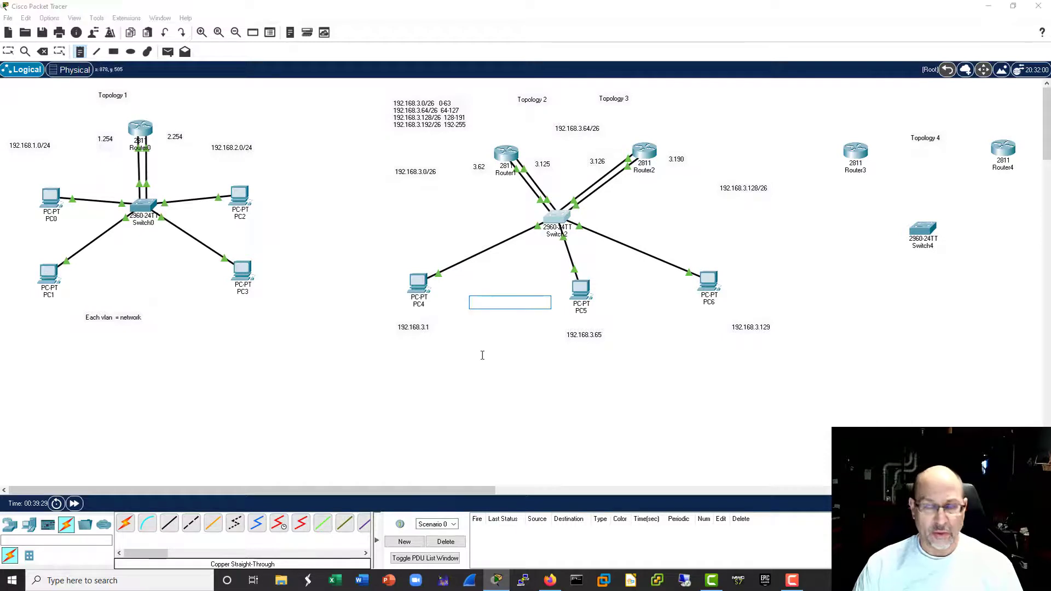
text(subne)
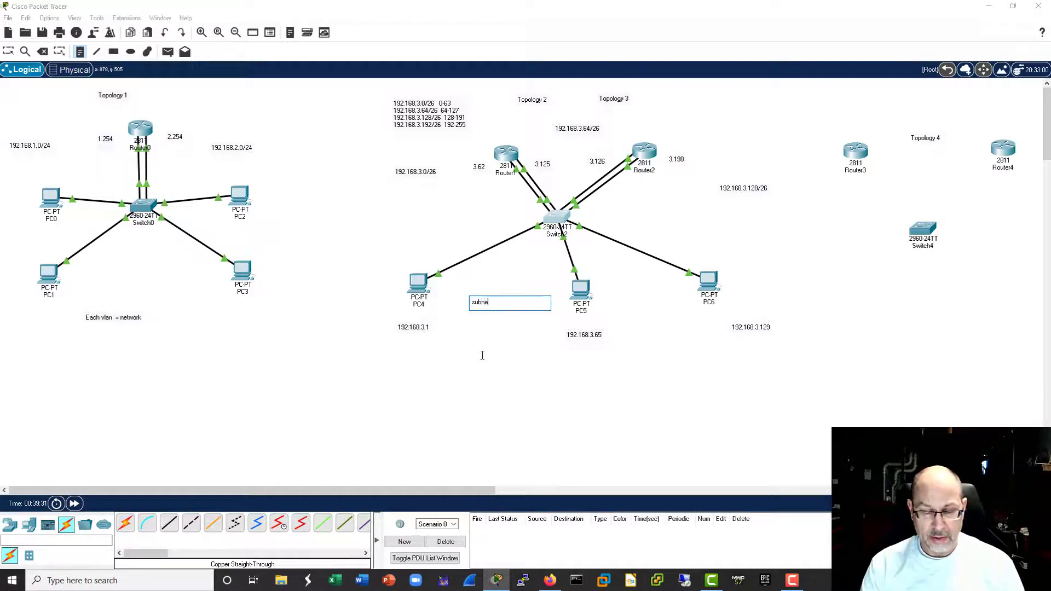
text(t = vlan)
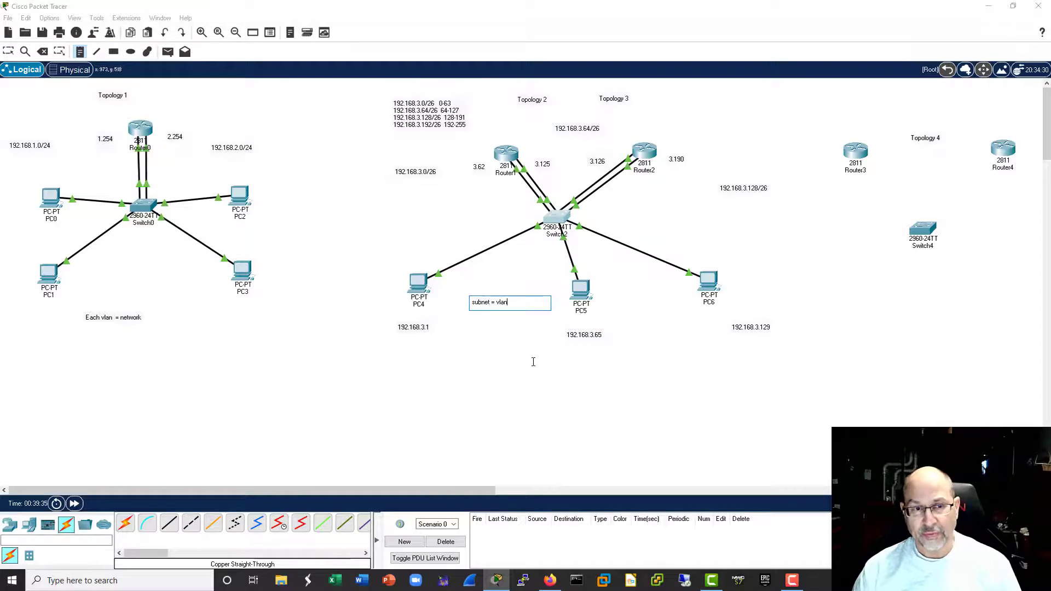
click(533, 362)
key(Escape)
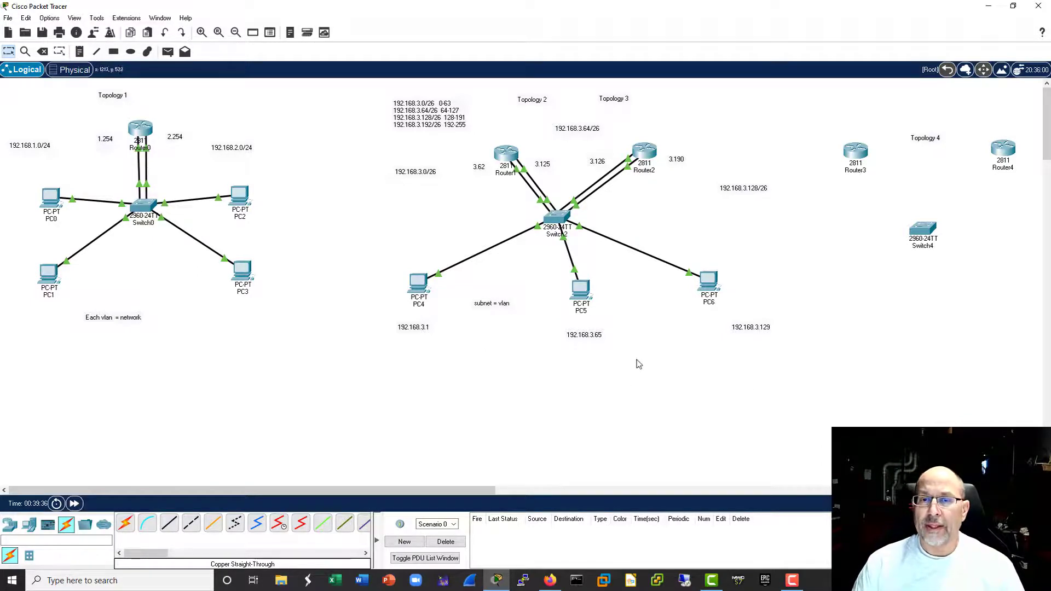
Step: Open PC4, move its window clear of Topology 3, and ping 192.168.3.129 from its command prompt
click(420, 285)
drag(572, 99, 257, 94)
click(258, 149)
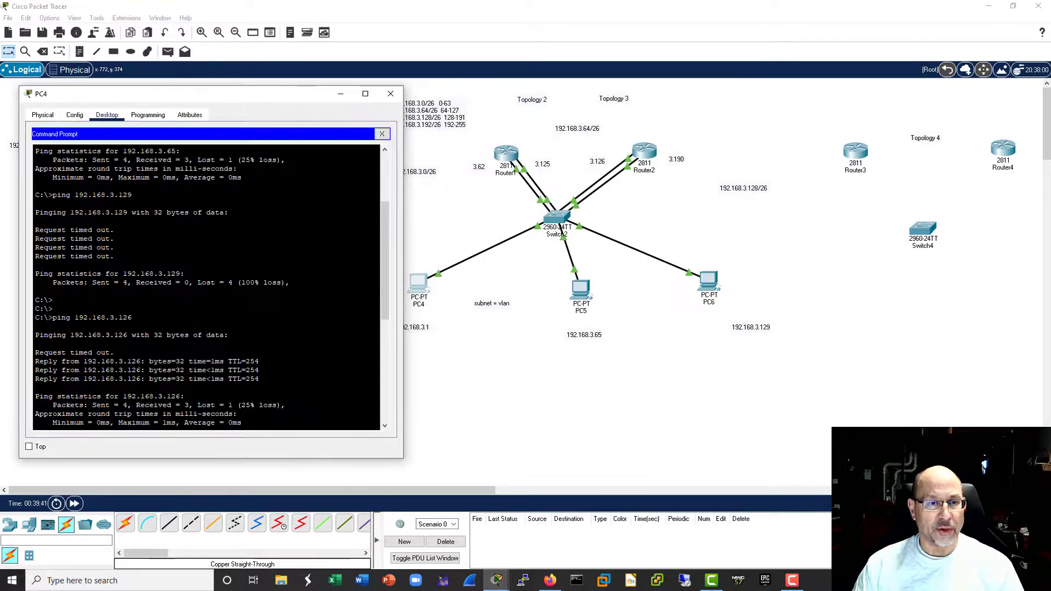
key(Return)
key(Up)
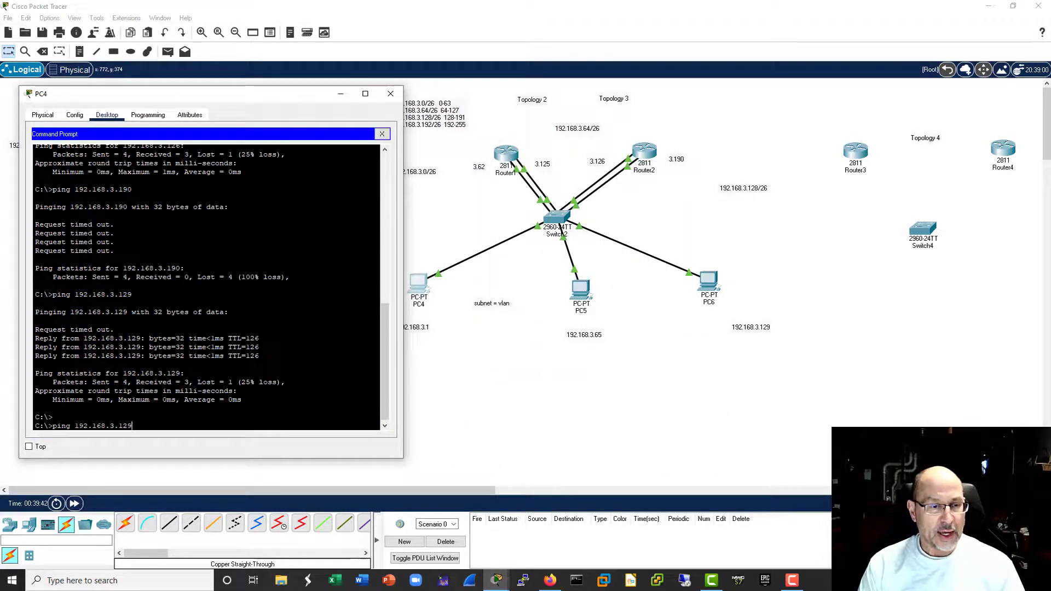
key(Return)
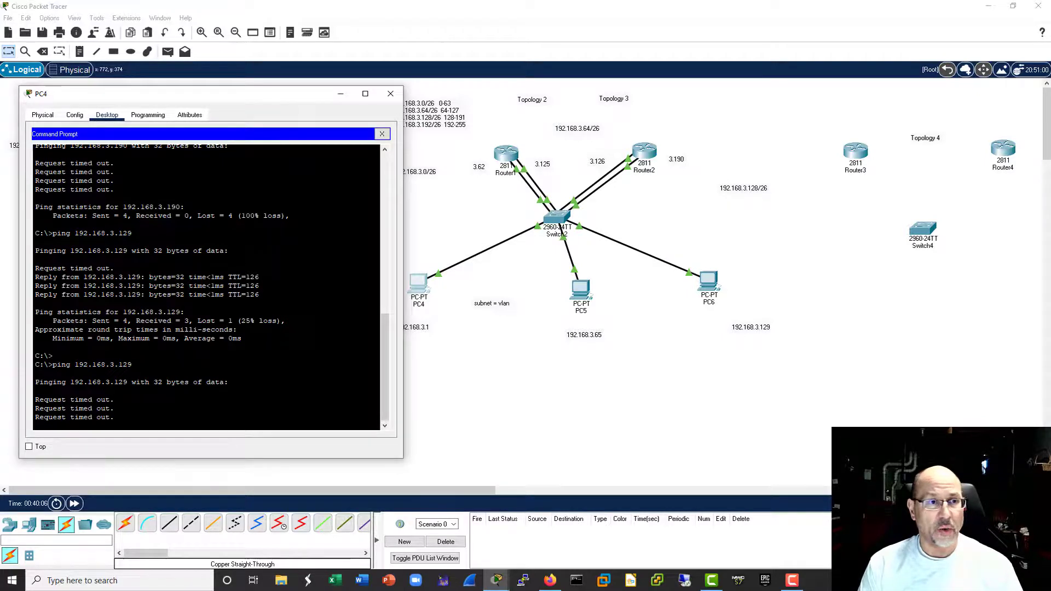
Step: Ping Router1's address 192.168.3.62 from PC4's command prompt
key(Up)
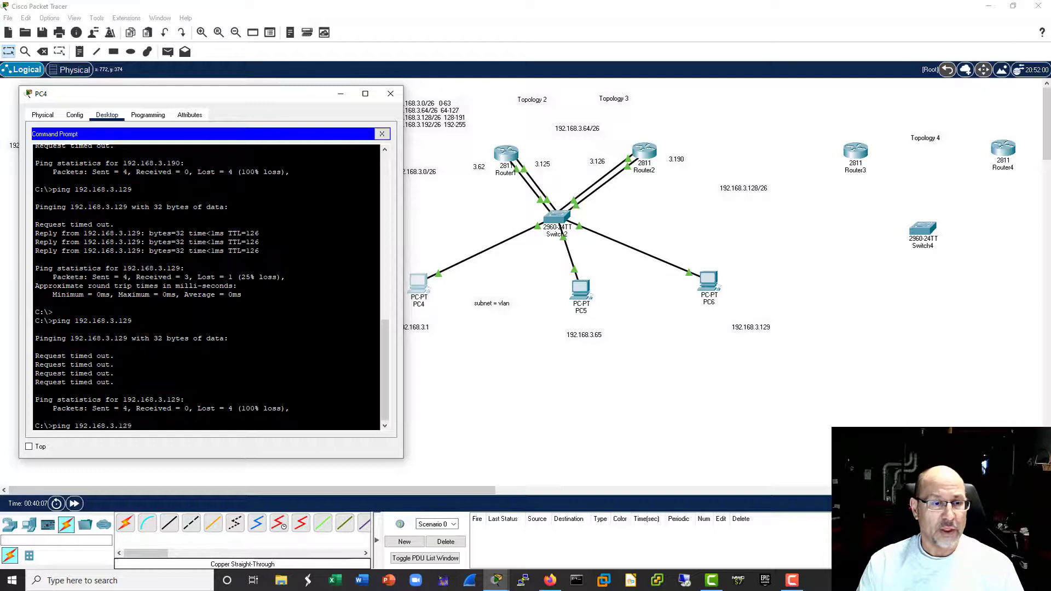
key(BackSpace)
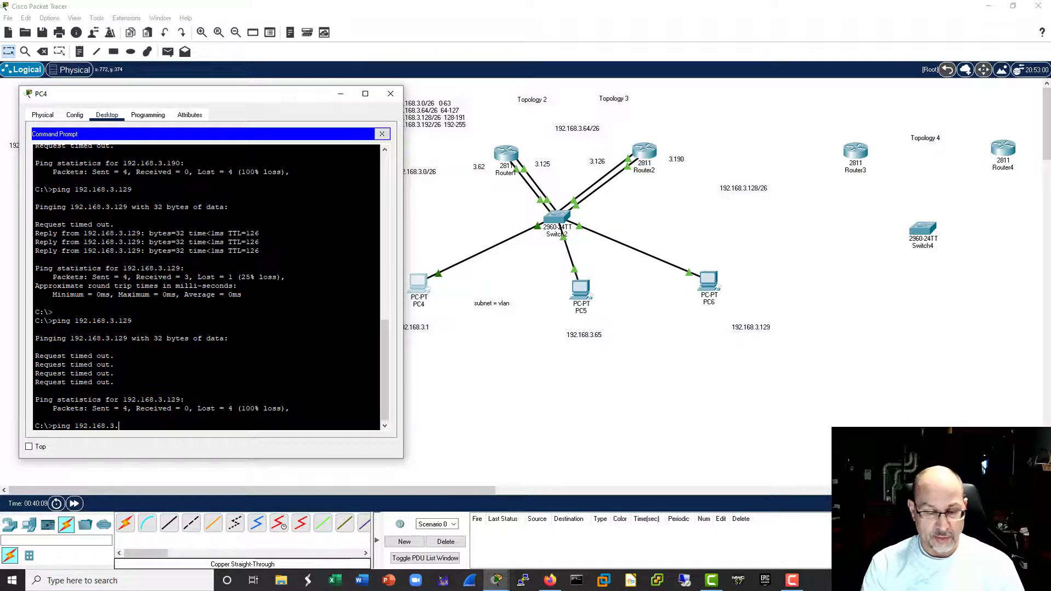
text(62)
key(Return)
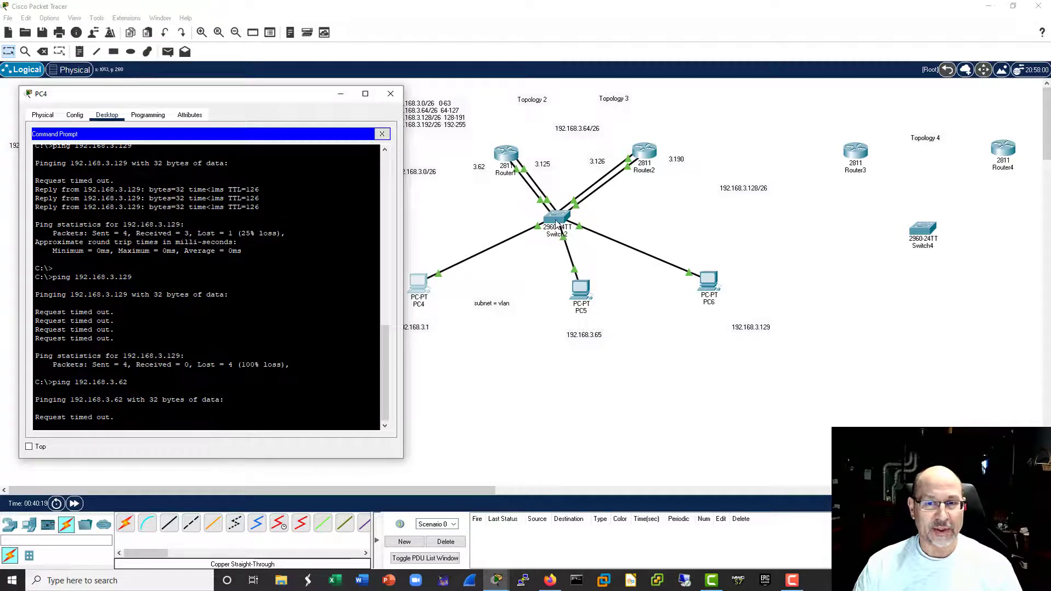
Step: Briefly view Router1's command line, and check which ports its cable for the 3.62 side uses
click(513, 160)
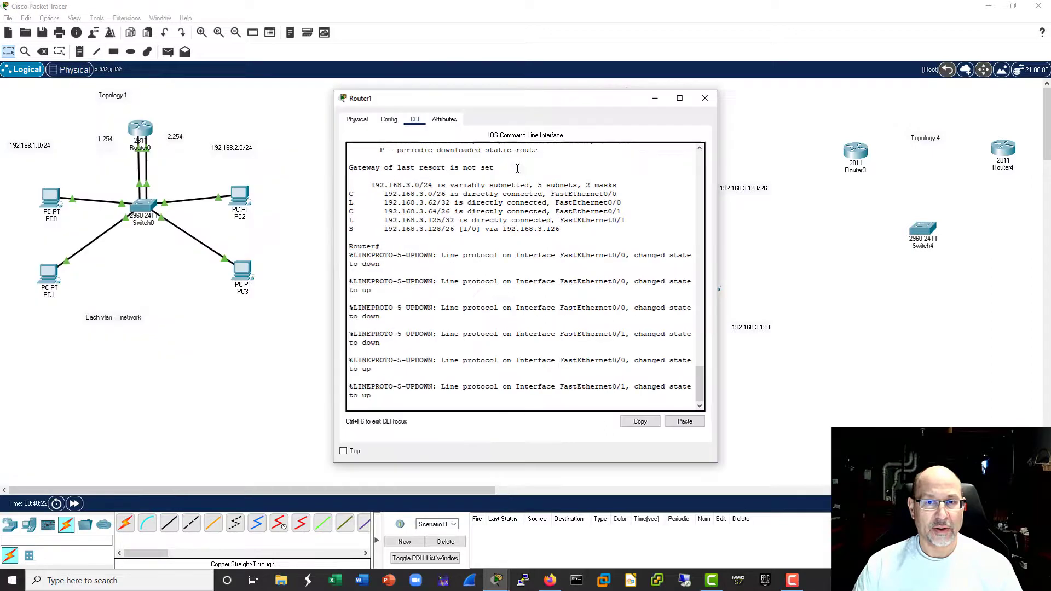
click(705, 99)
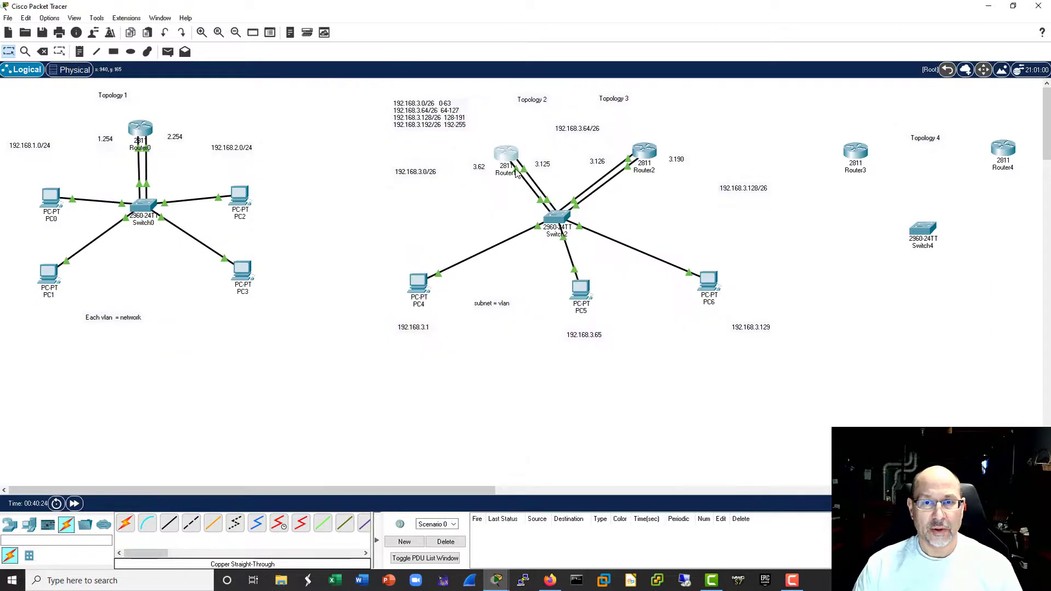
mouse_move(516, 173)
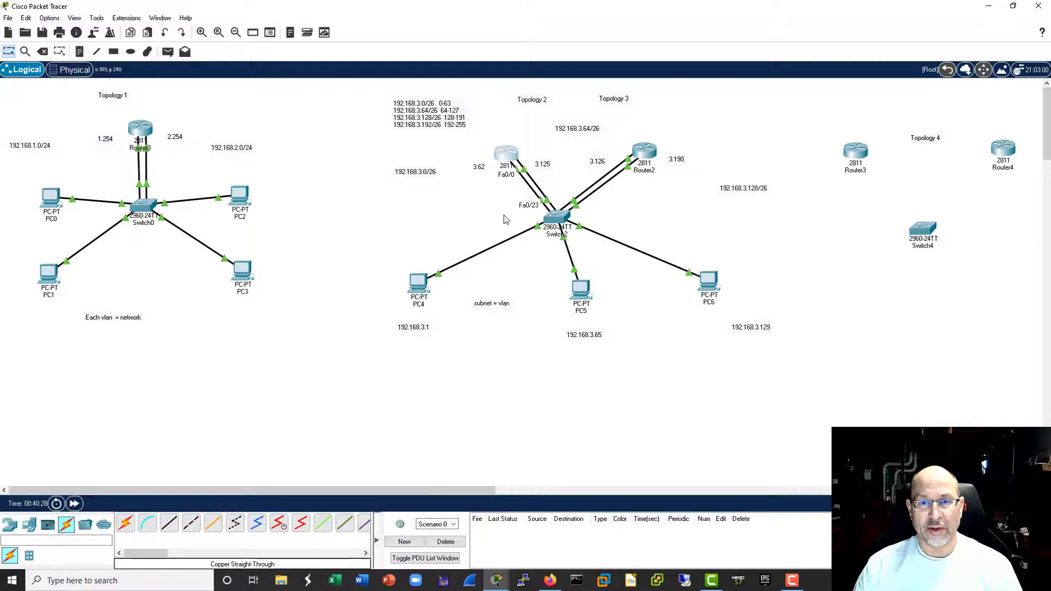
Step: Delete the cable between Router1's Fa0/0 and Switch2's Fa0/23, keeping Router1 itself
click(42, 51)
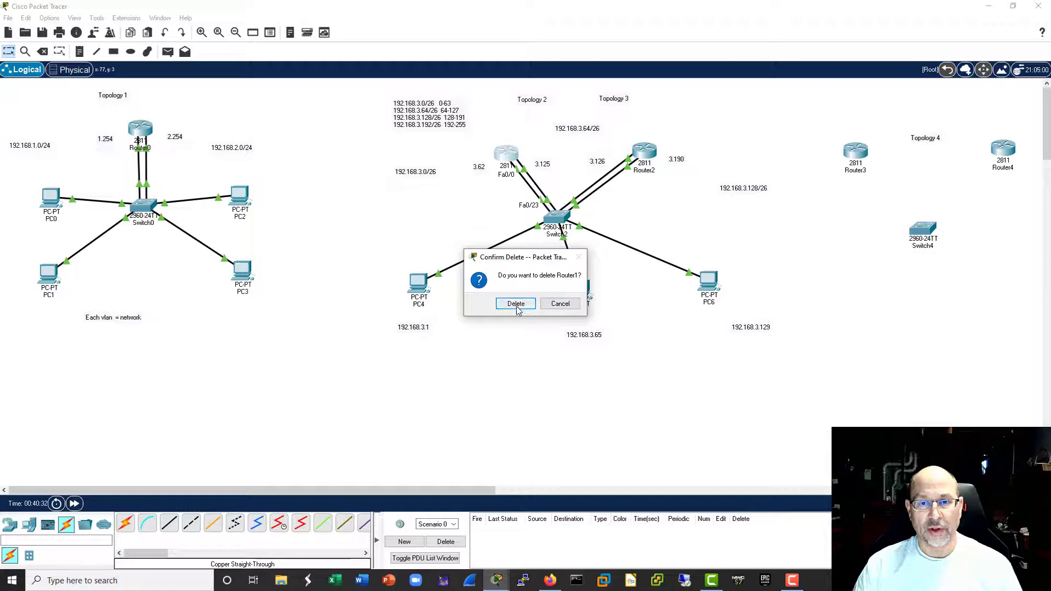
click(558, 304)
click(42, 52)
click(531, 187)
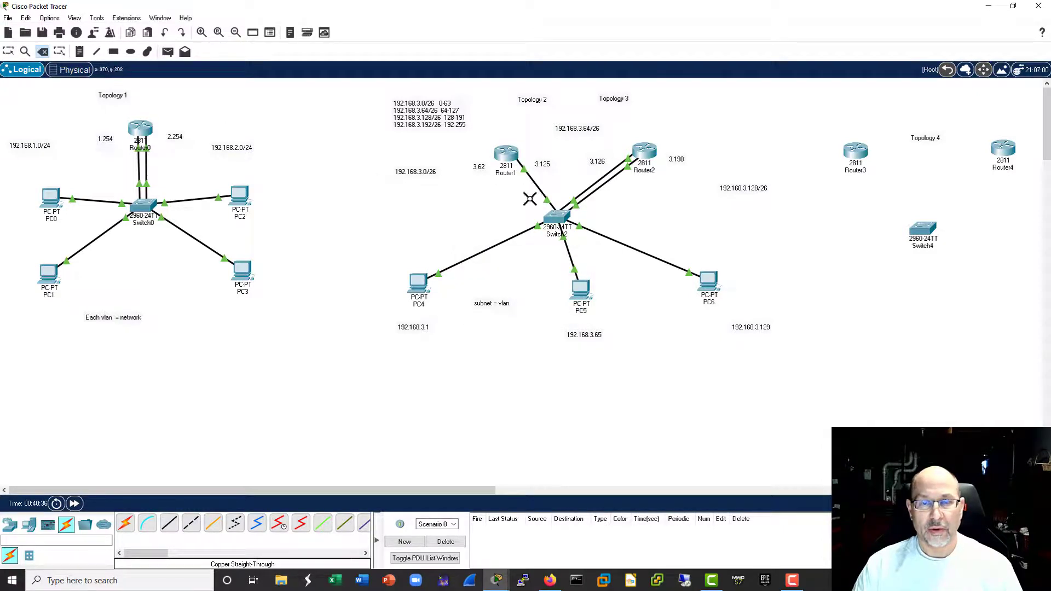
key(Escape)
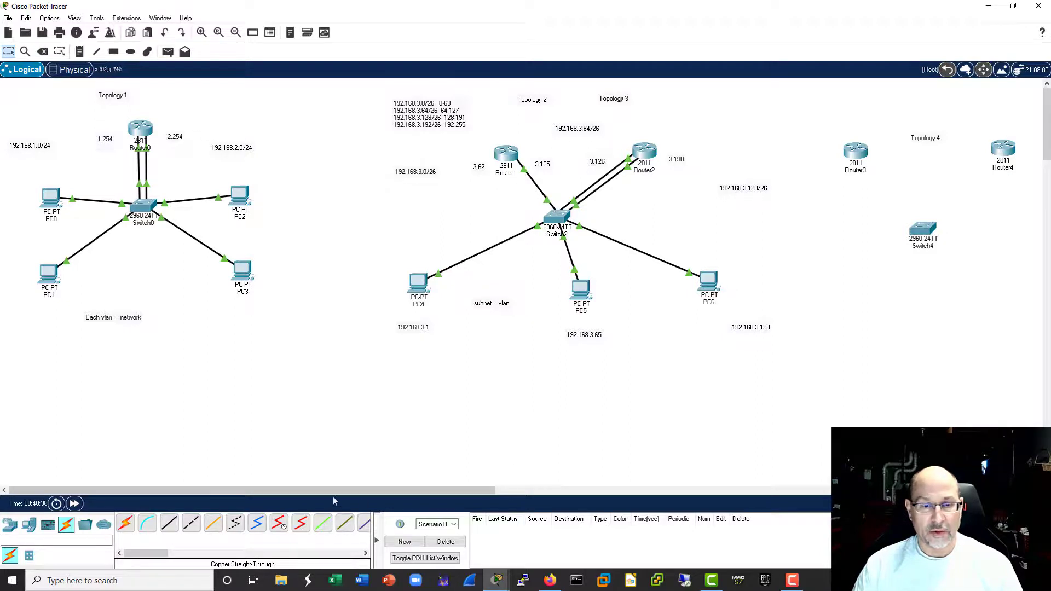
Step: Connect Router1's Fa0/0 to Switch2's FastEthernet0/1 with a copper straight-through cable, and check the link's port labels
click(169, 523)
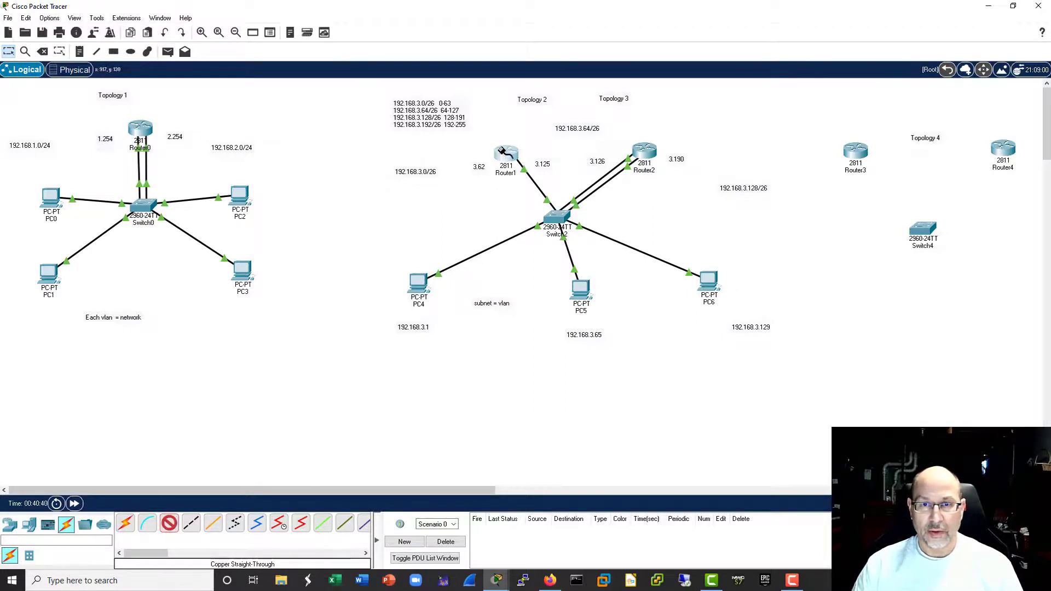
click(508, 147)
click(517, 181)
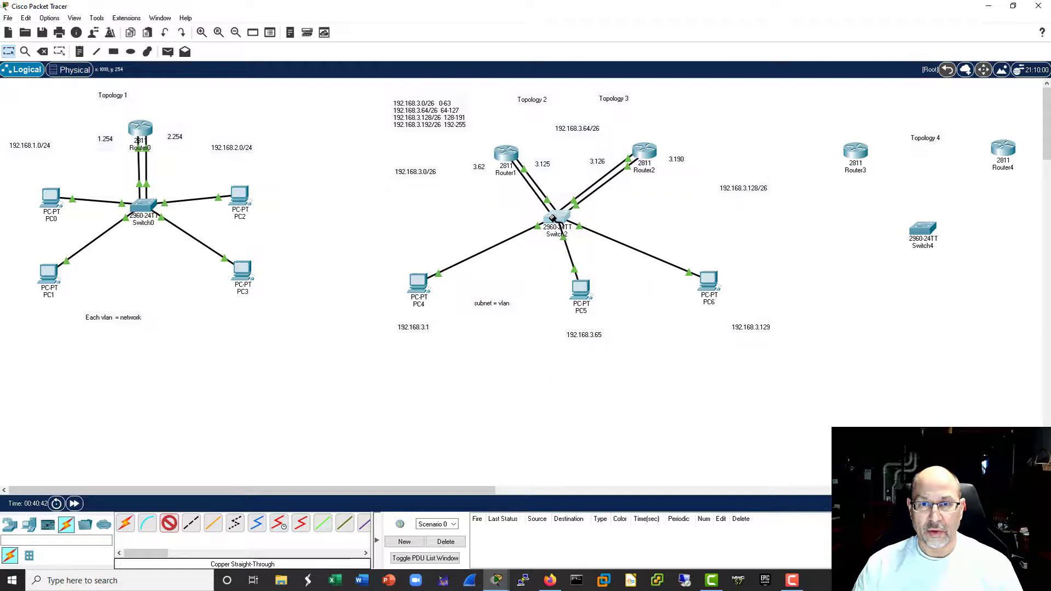
click(557, 221)
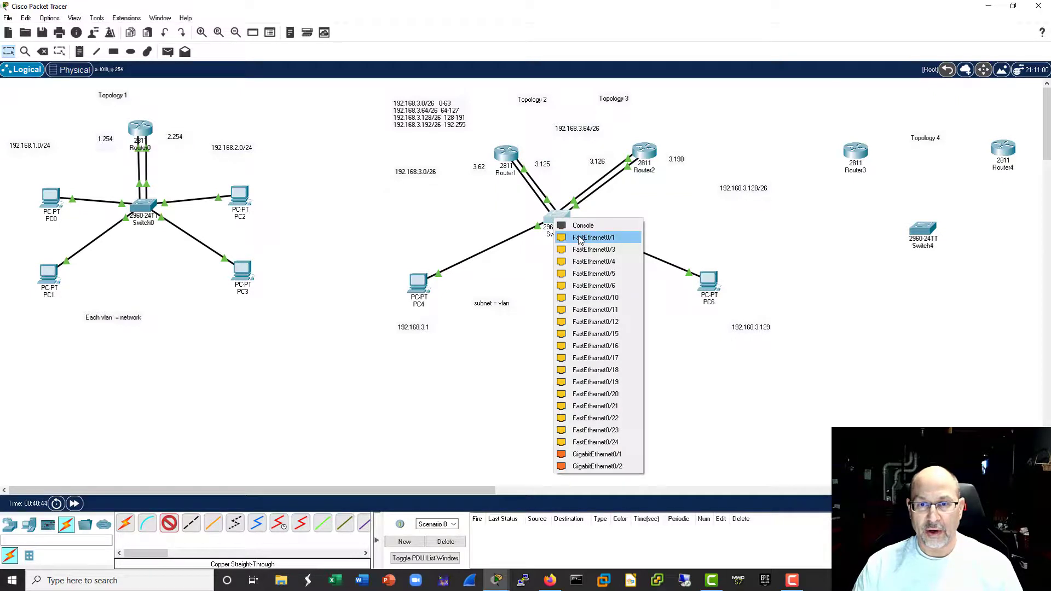
click(580, 239)
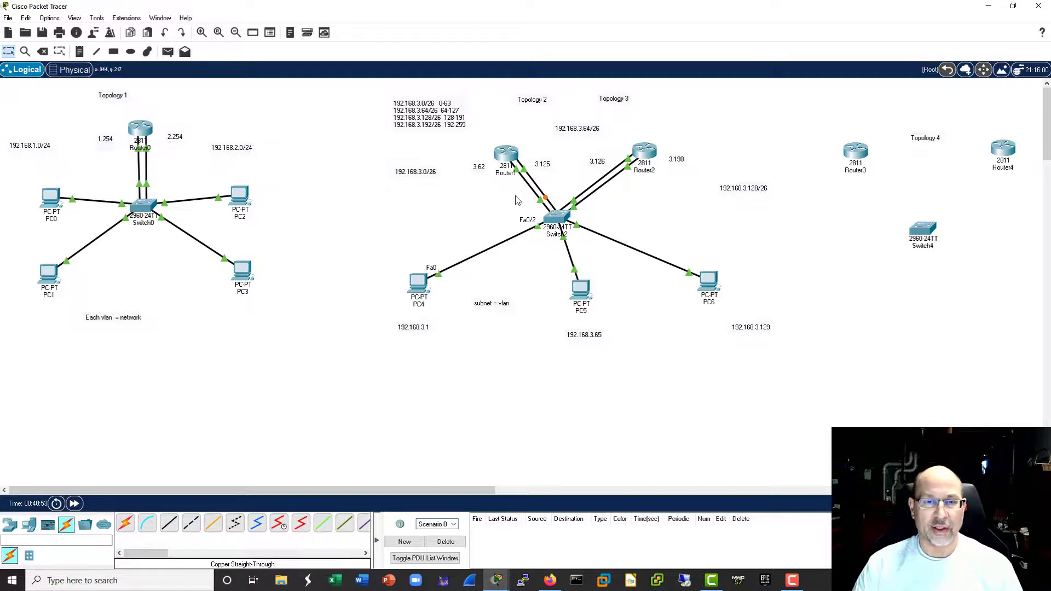
mouse_move(516, 170)
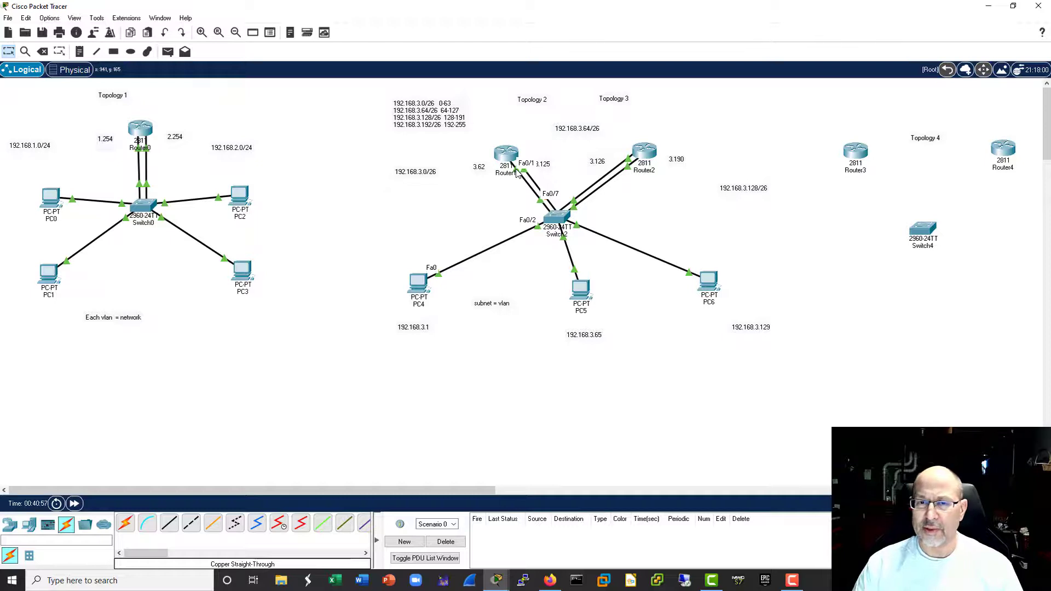
Step: Ping PC6 at 192.168.3.129 from PC4's command prompt and interrupt the ping
click(425, 283)
key(Up)
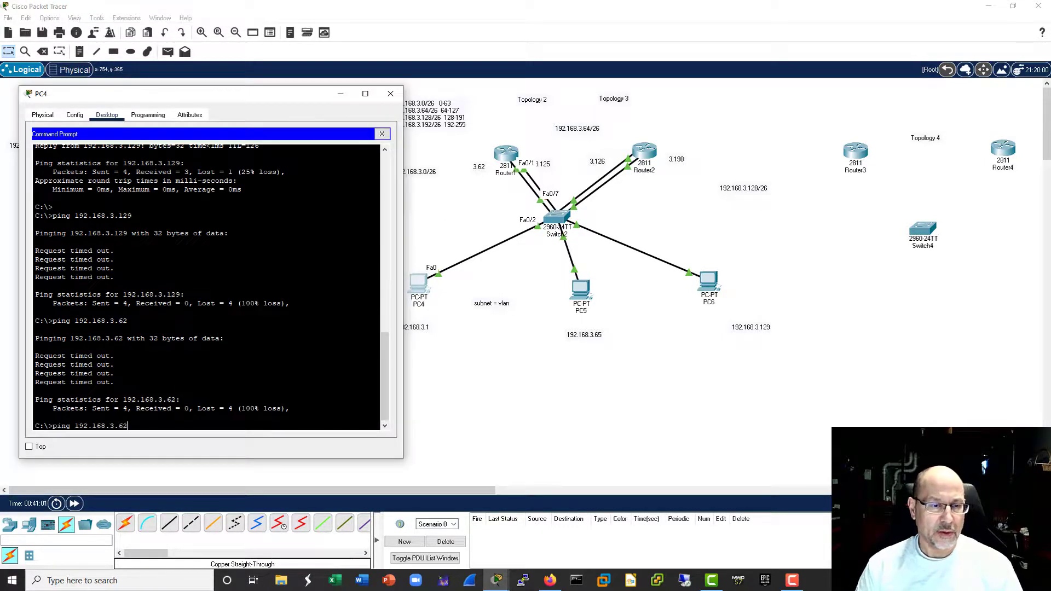
key(Return)
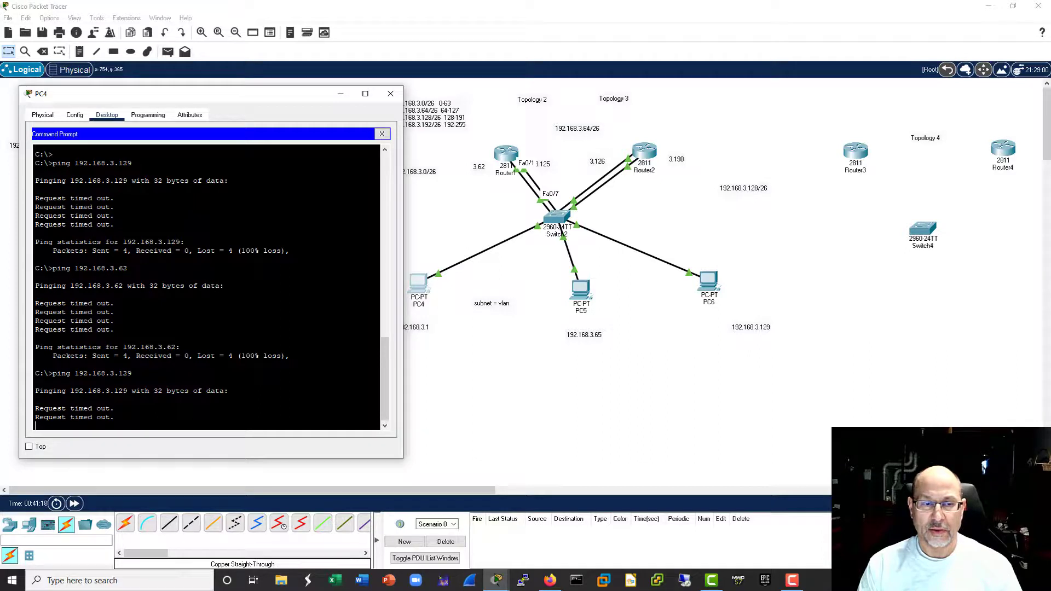
key(ctrl+c)
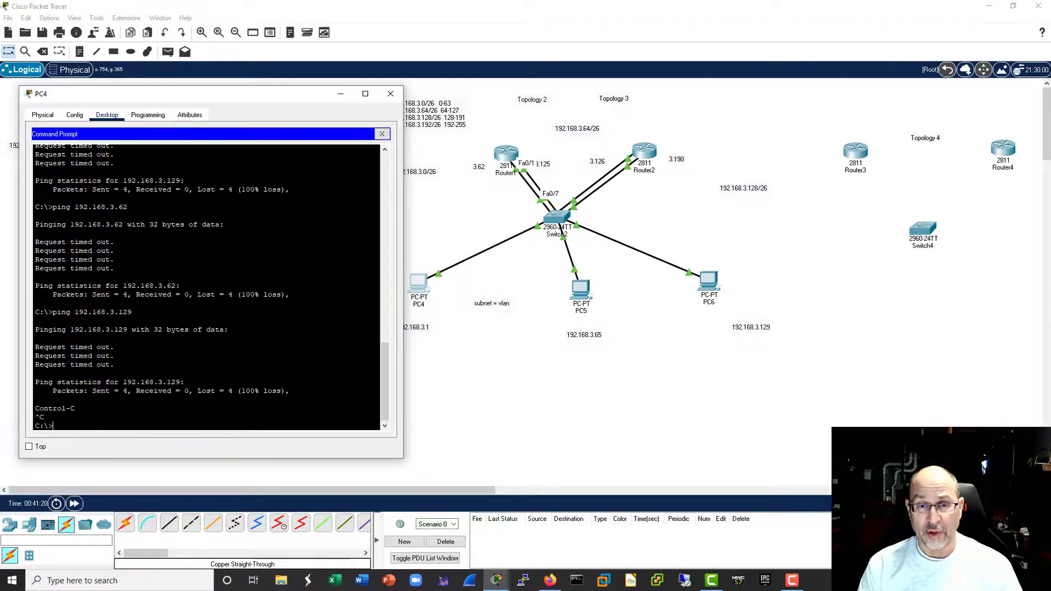
Step: Ping both of Router1's addresses, 192.168.3.62 and 192.168.3.125, from PC4
key(Up)
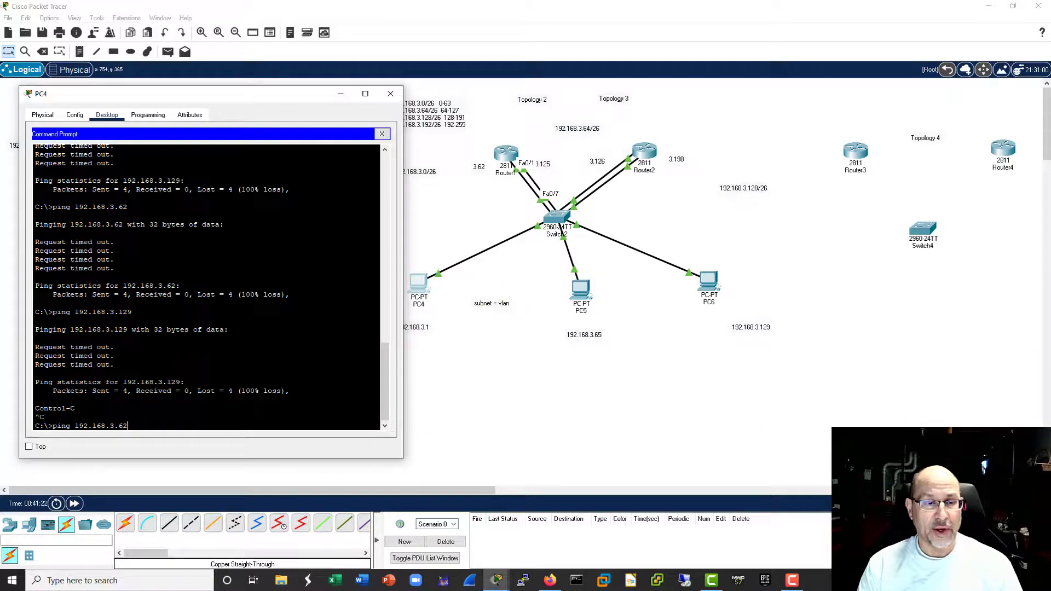
key(Return)
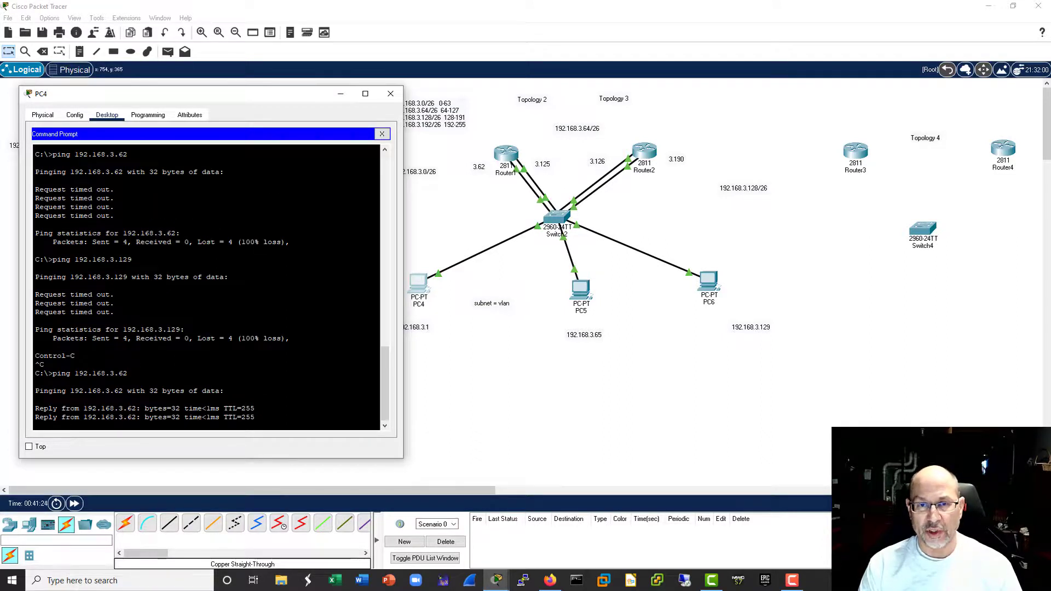
key(Up)
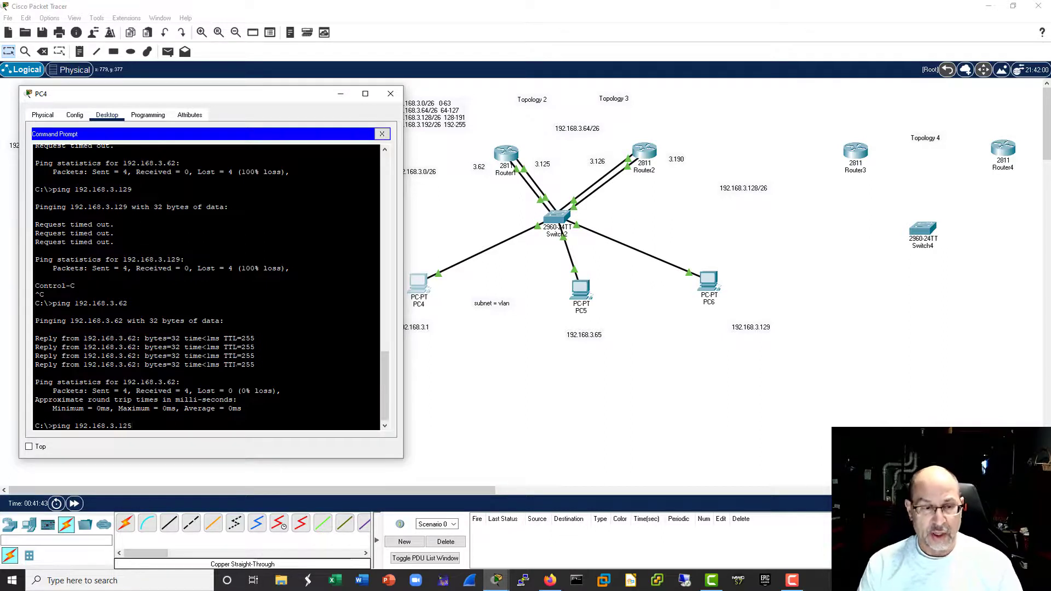
key(Return)
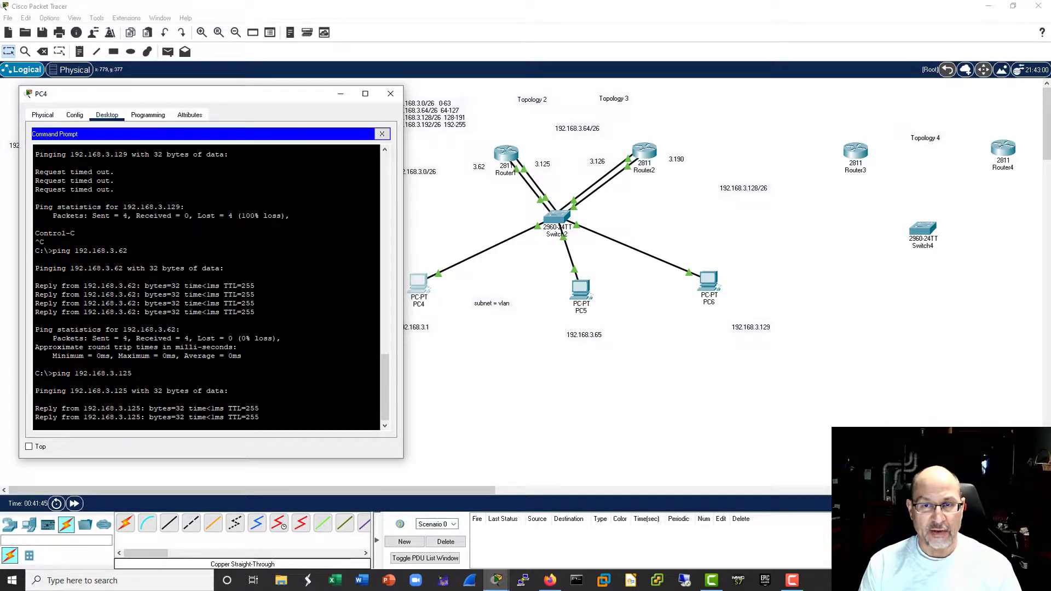
Step: Ping PC5 at 192.168.3.65 from PC4's command prompt
key(Up)
text(6)
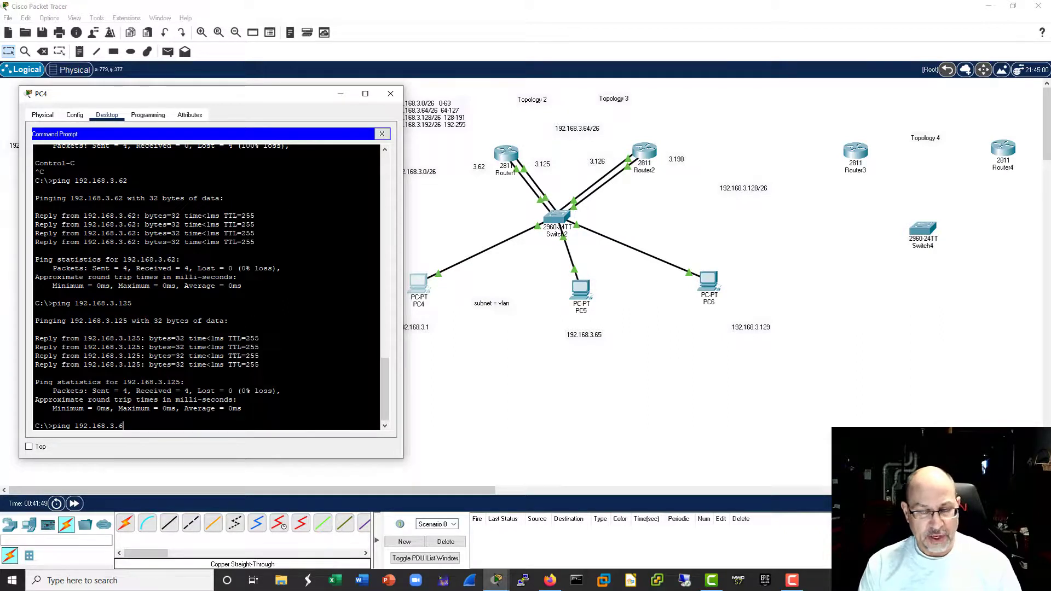
text(5)
key(Return)
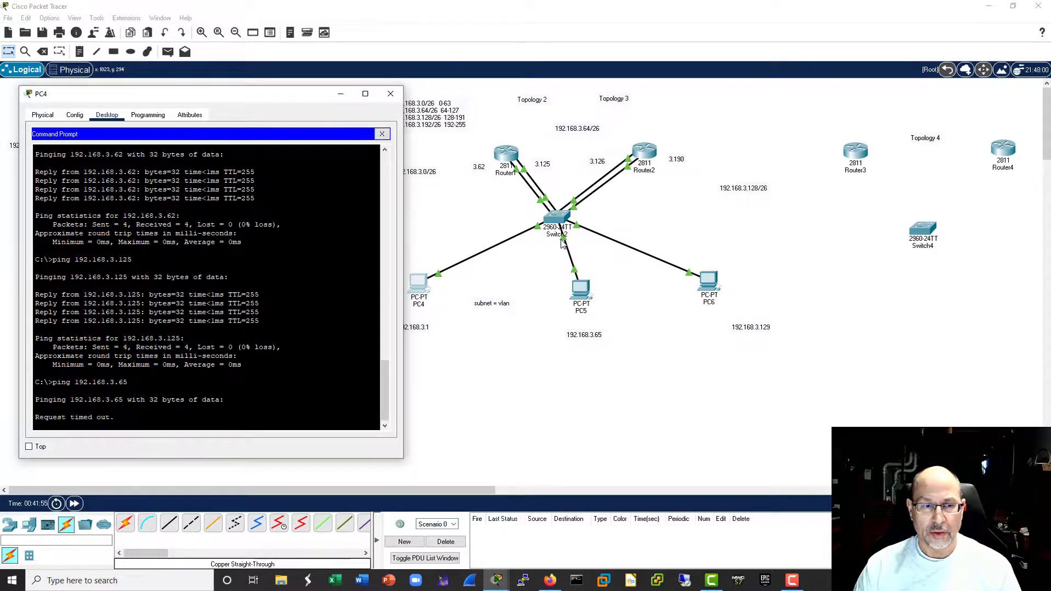
Step: Inspect the port labels on PC5's link and on Router1's link to Switch2
click(525, 294)
mouse_move(566, 243)
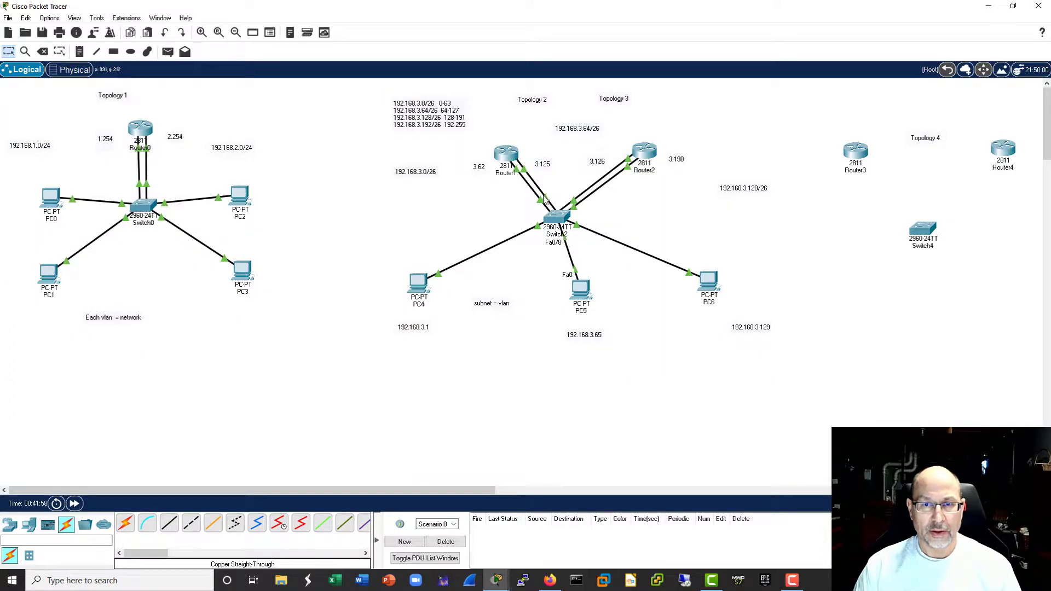
mouse_move(547, 201)
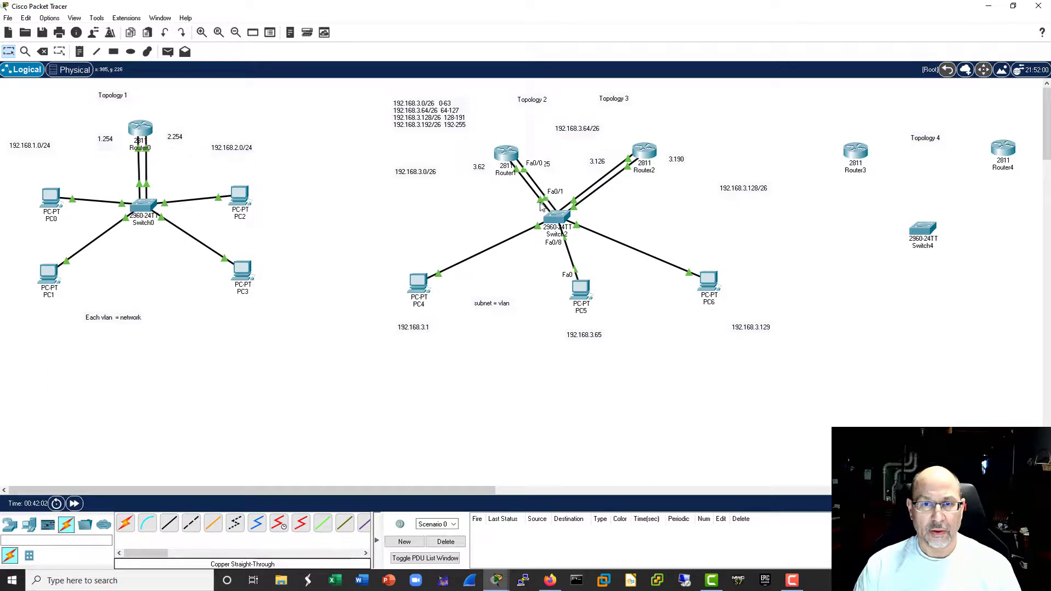
Step: Unplug Router1's Fa0/1 cable at the Switch2 end and reconnect it to Switch2's FastEthernet0/7
click(539, 202)
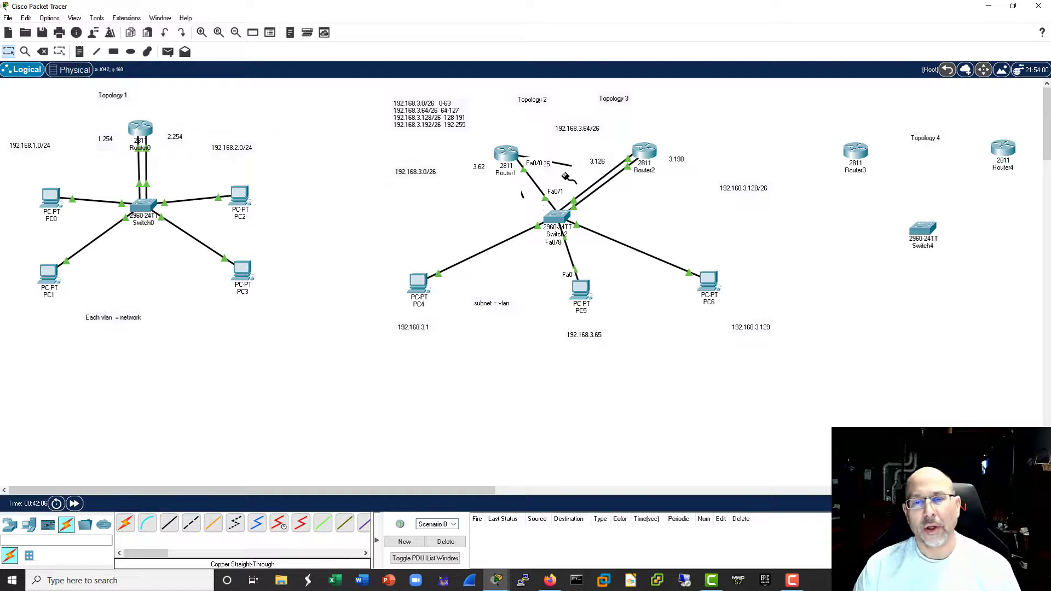
click(560, 217)
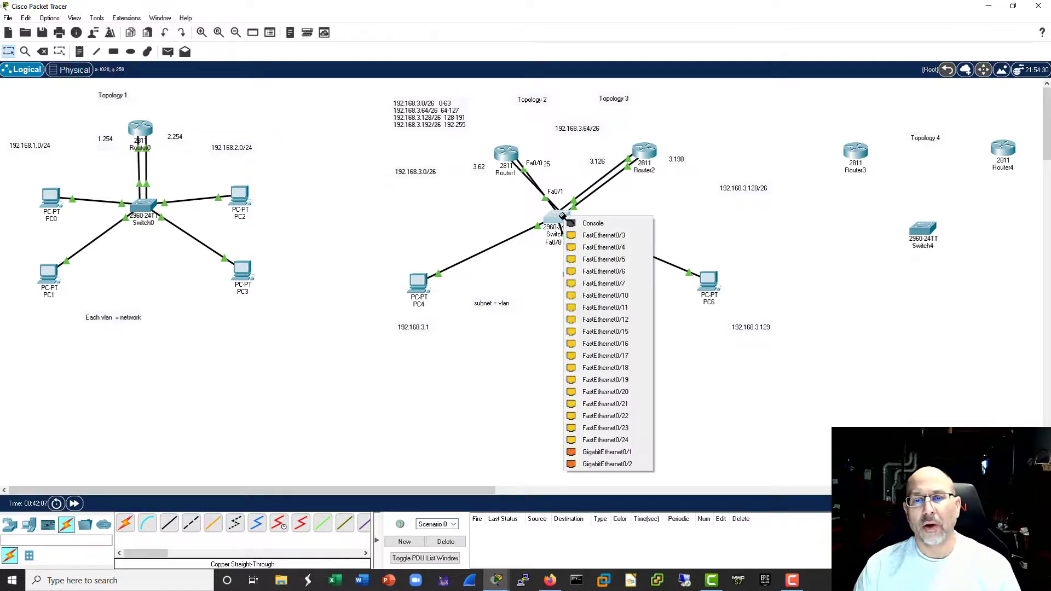
click(611, 284)
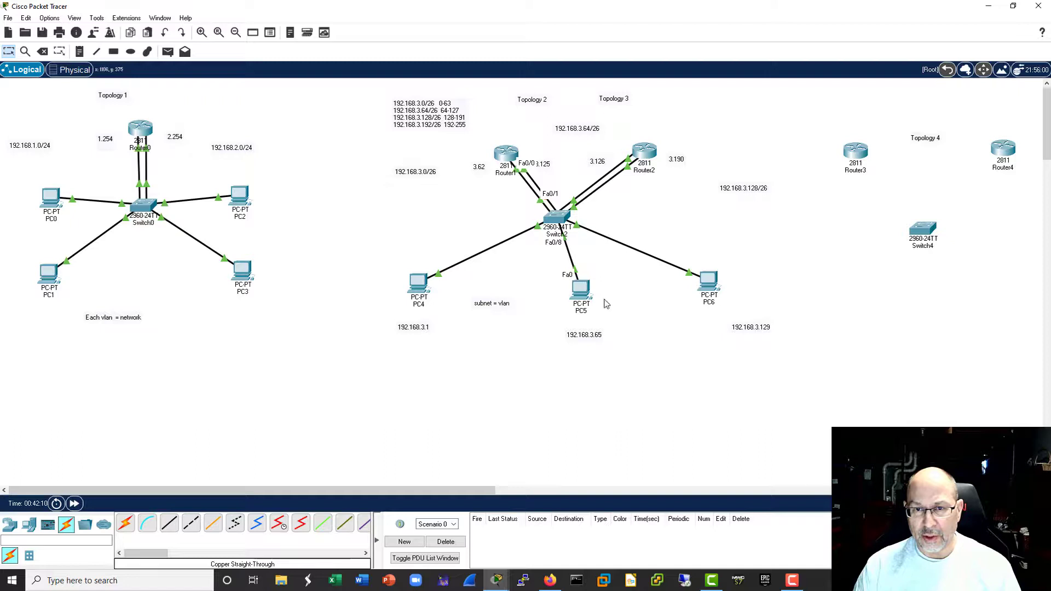
Step: Repeat the ping from PC4 to PC5 at 192.168.3.65
click(425, 282)
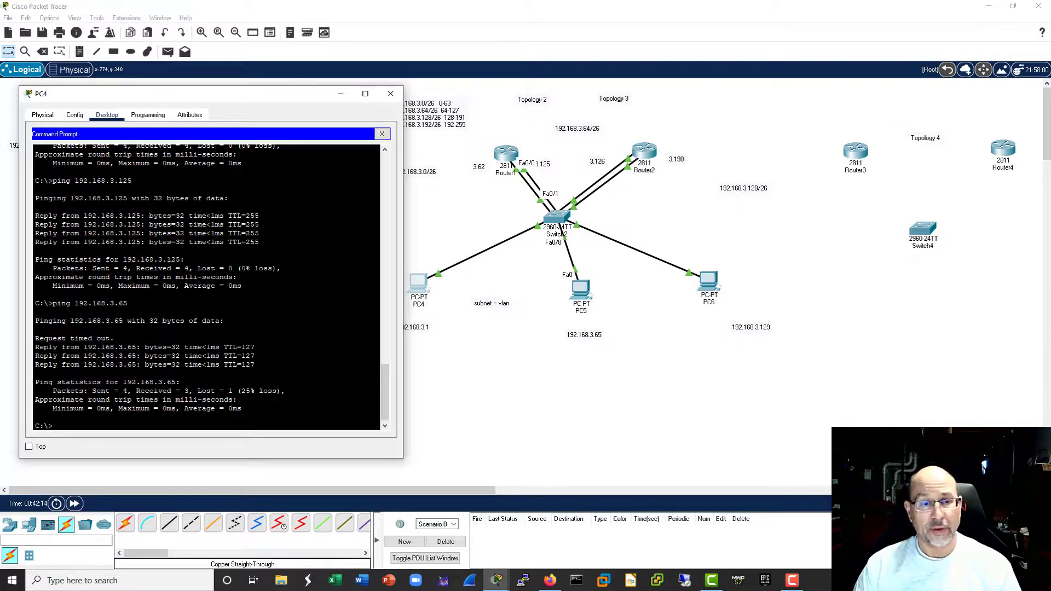
key(Up)
key(Return)
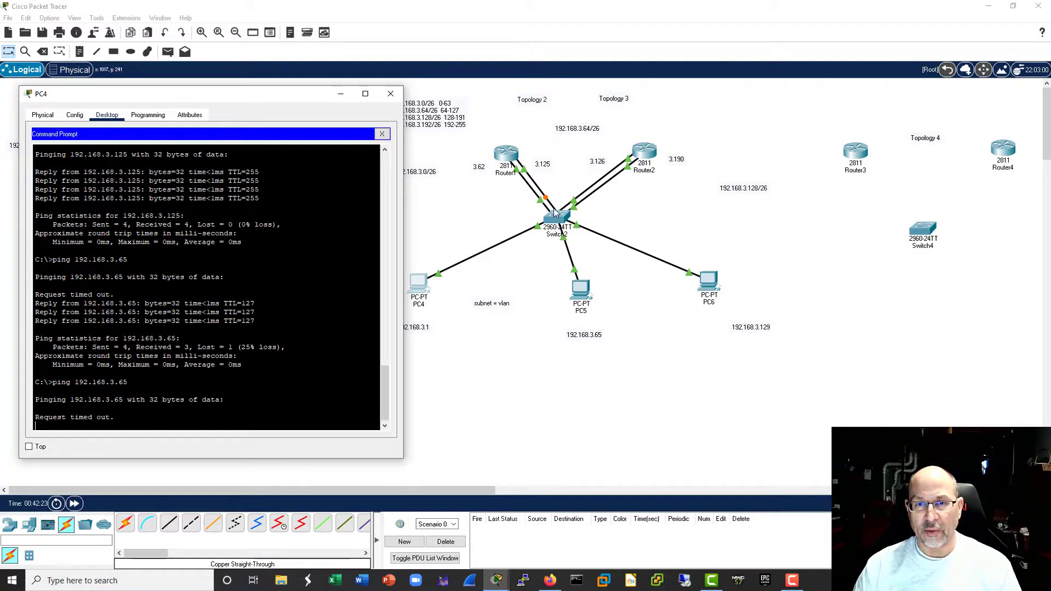
Step: Open PC6's command prompt and ping its default gateway, 192.168.3.190 on Router2
click(708, 281)
drag(526, 98, 874, 94)
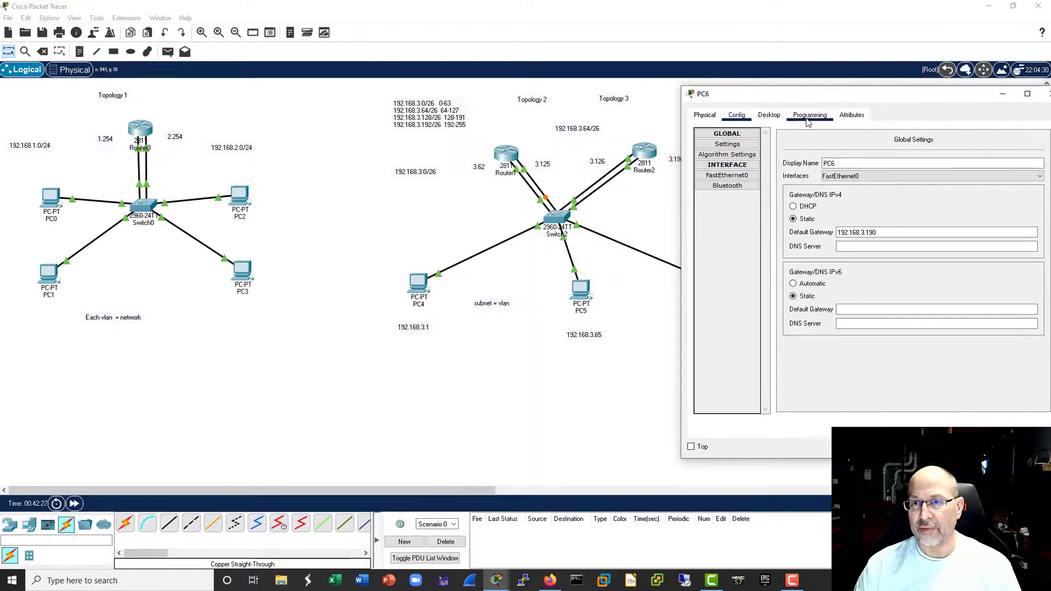
click(769, 115)
click(935, 149)
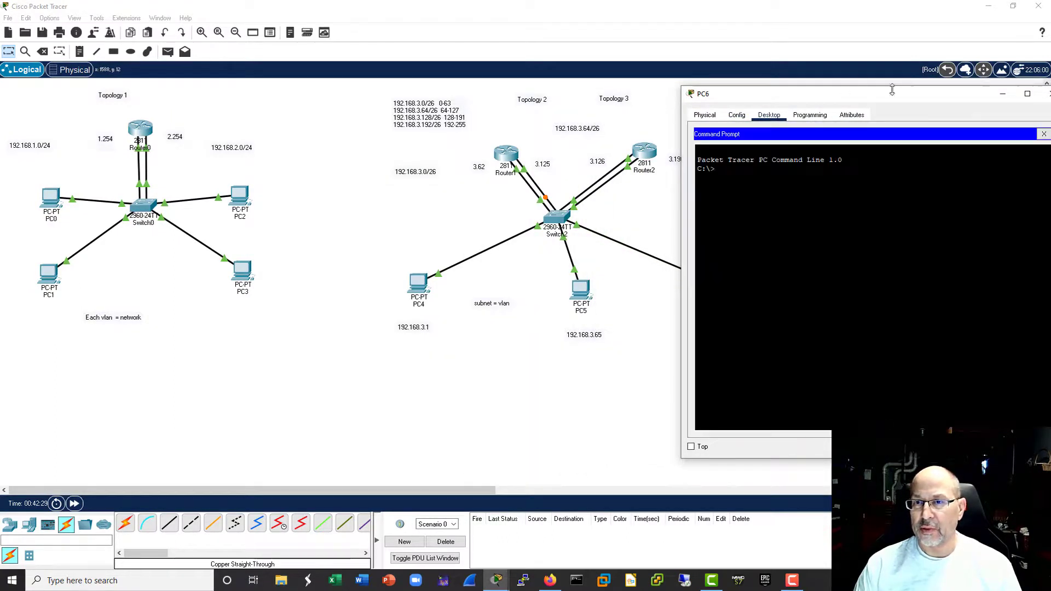
drag(882, 96, 204, 92)
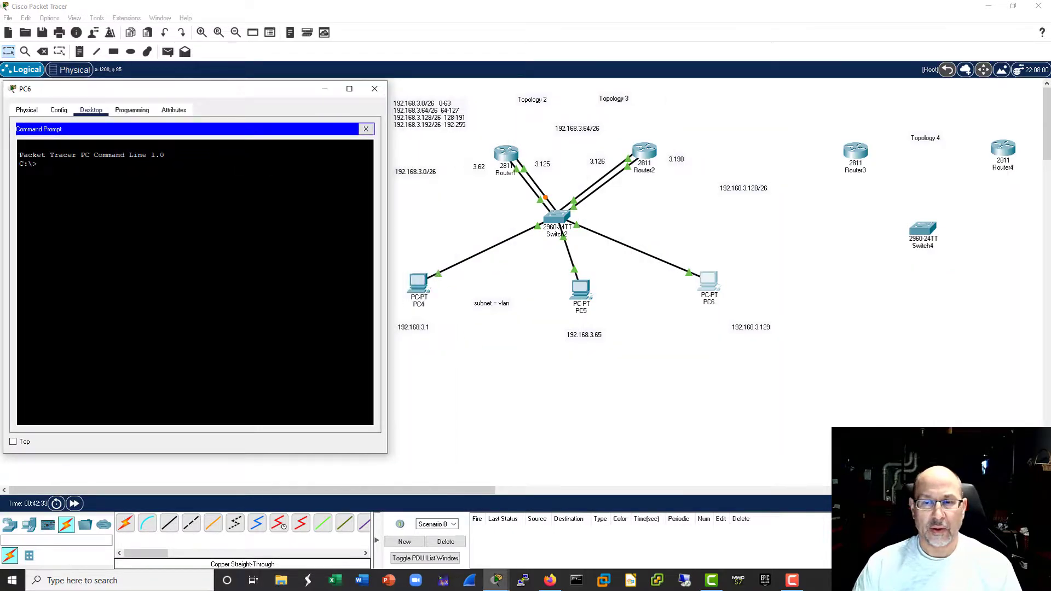
text(ng 192.168.3.190)
key(Return)
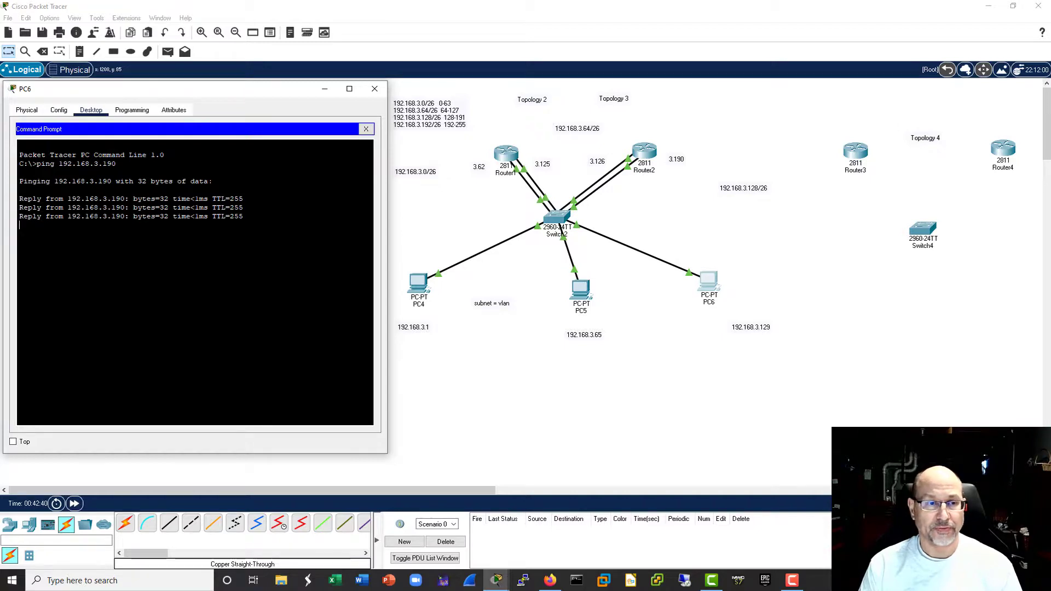
Step: Ping Router2's other address 192.168.3.126 and Router1's address 192.168.3.125 from PC6
key(Up)
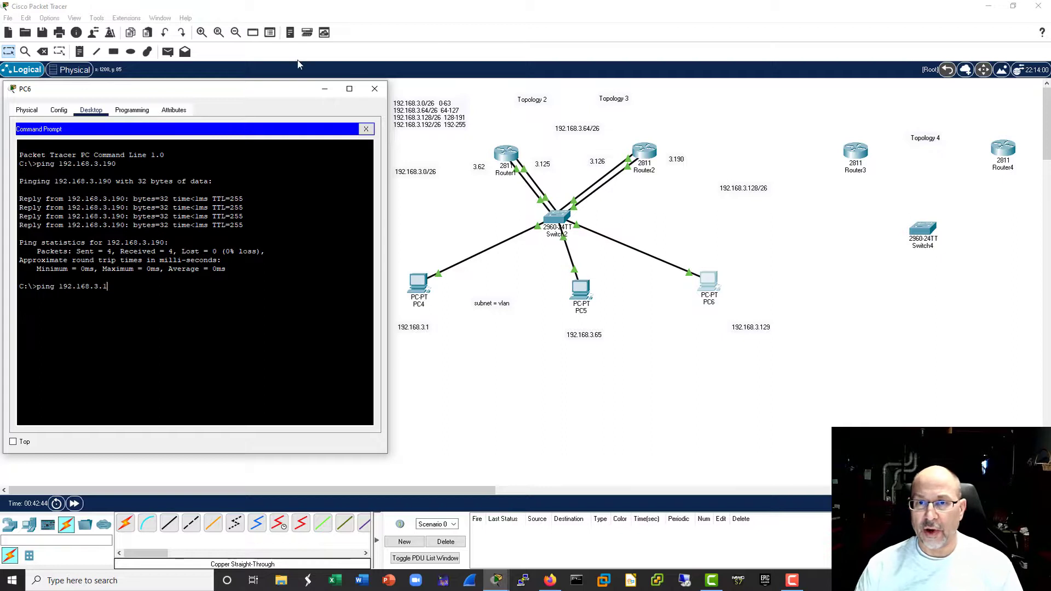
text(26)
key(Return)
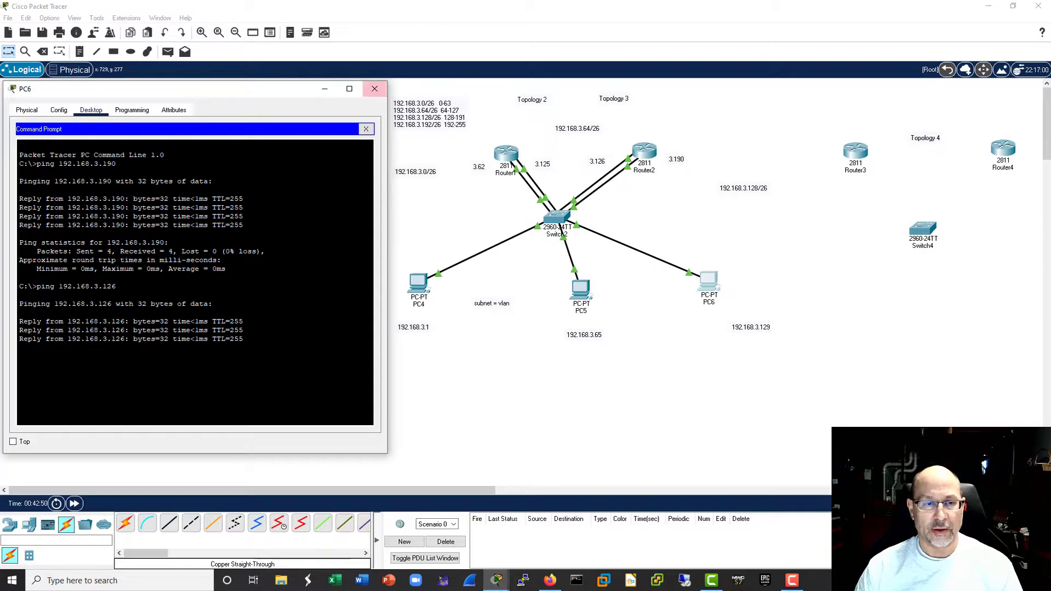
key(Up)
text(5)
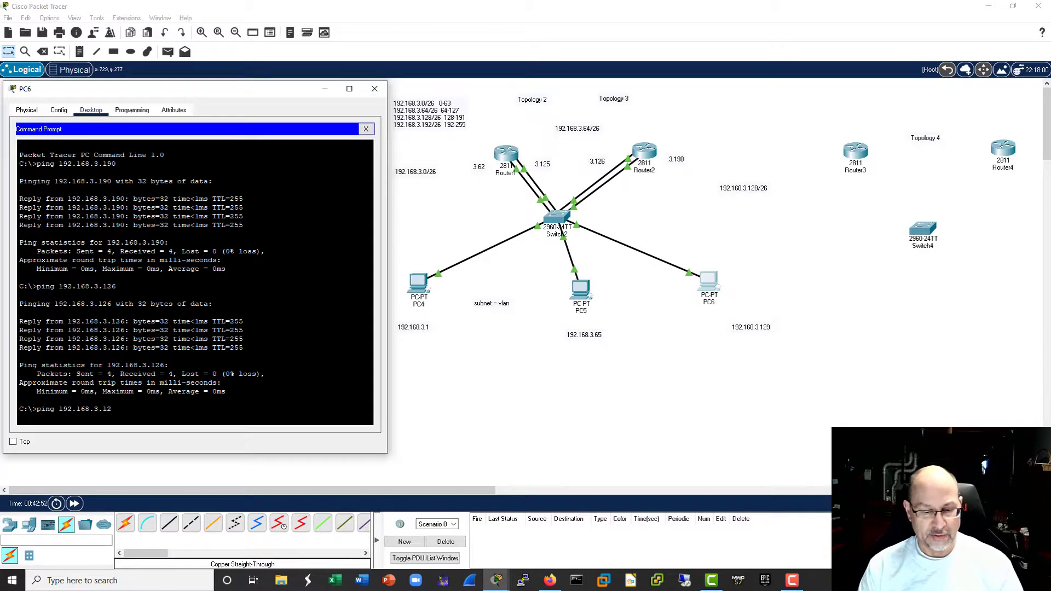
key(Return)
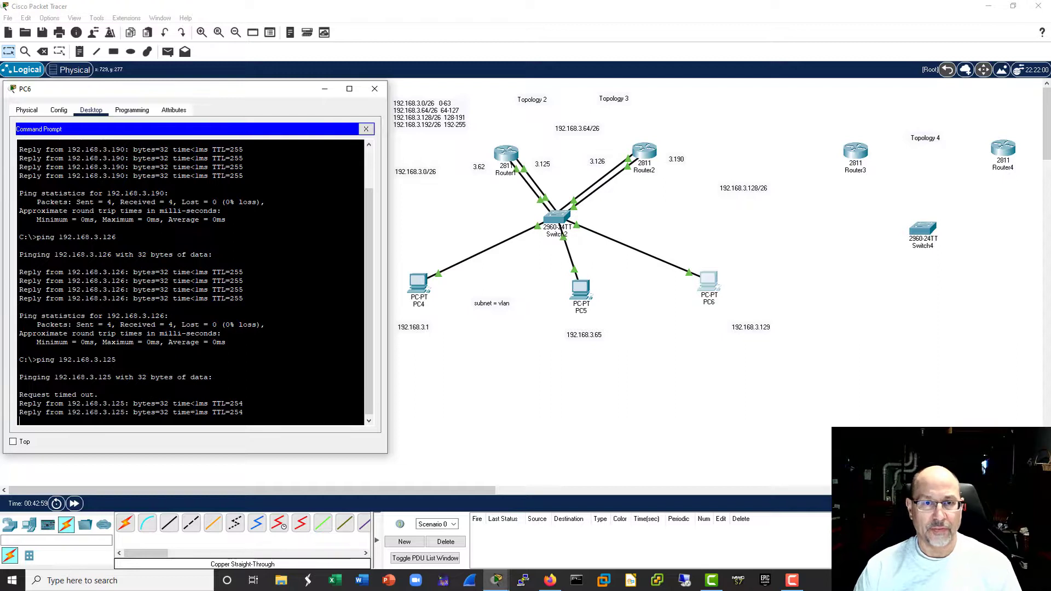
Step: Close PC6's window and ping Router2's far address 192.168.3.190 from PC4's command prompt
click(375, 89)
click(415, 294)
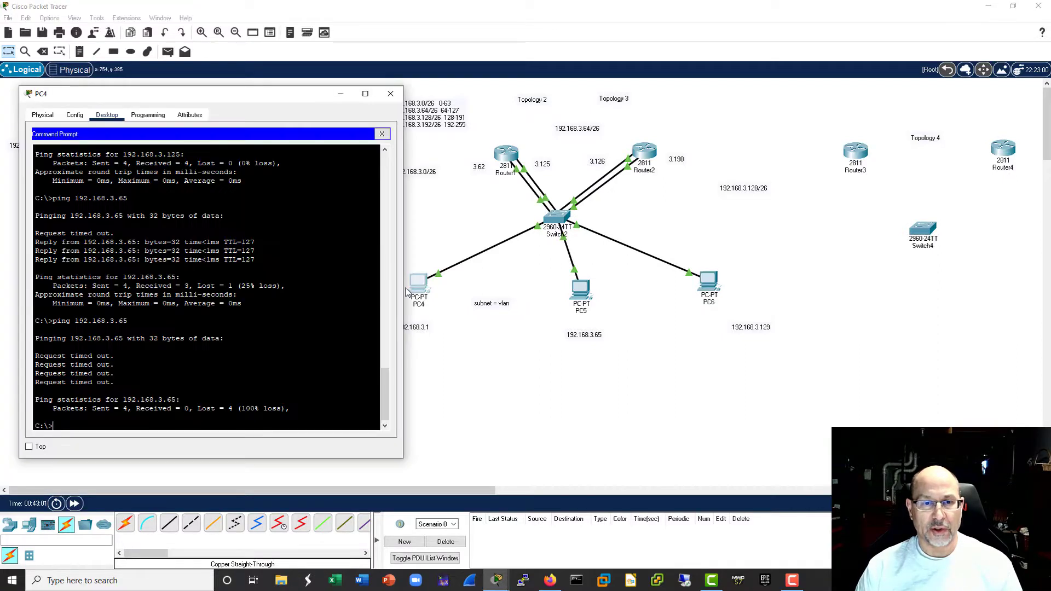
key(Up)
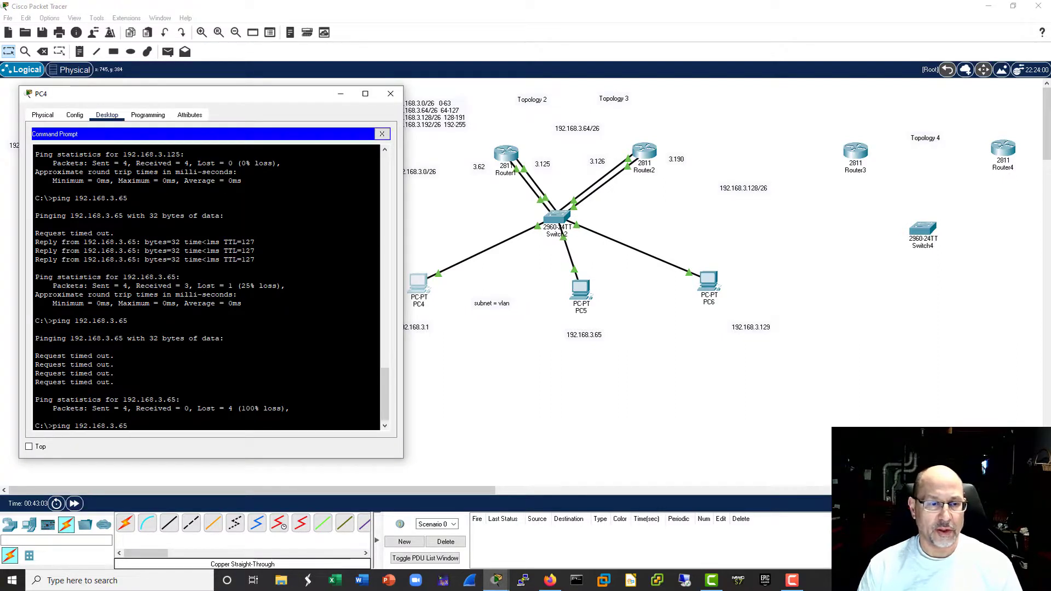
key(BackSpace)
key(BackSpace)
text(190)
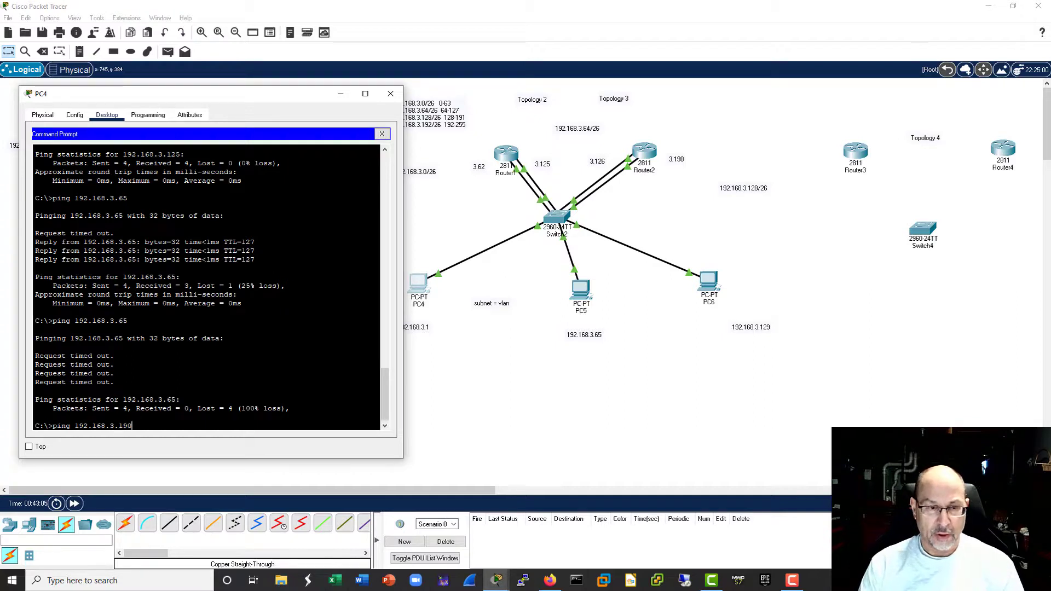
key(Return)
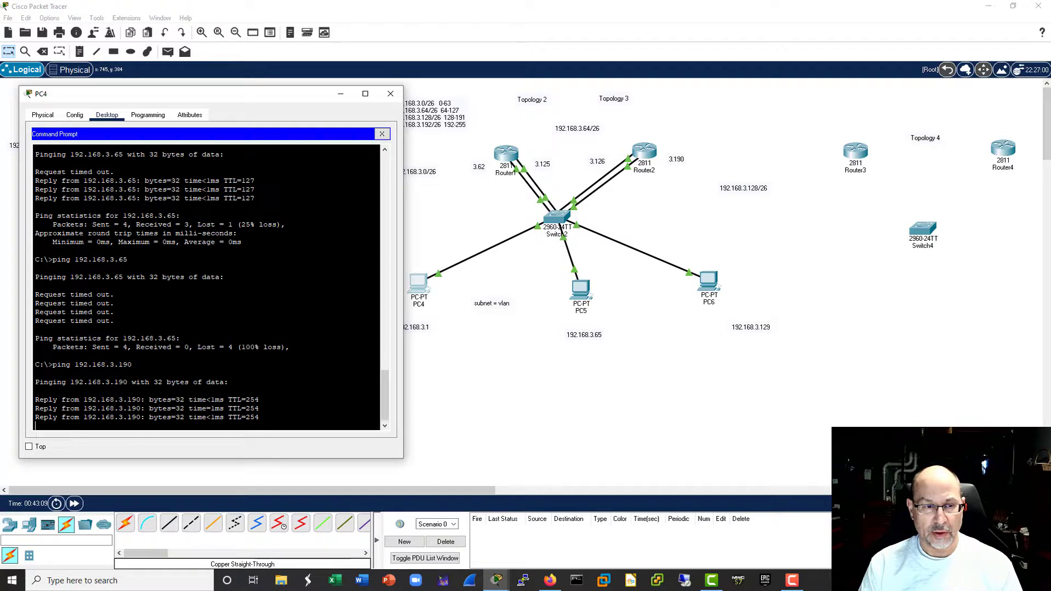
Step: Ping PC6 at 192.168.3.129 from PC4, and close PC4's window
key(Up)
key(BackSpace)
key(BackSpace)
text(29)
key(Return)
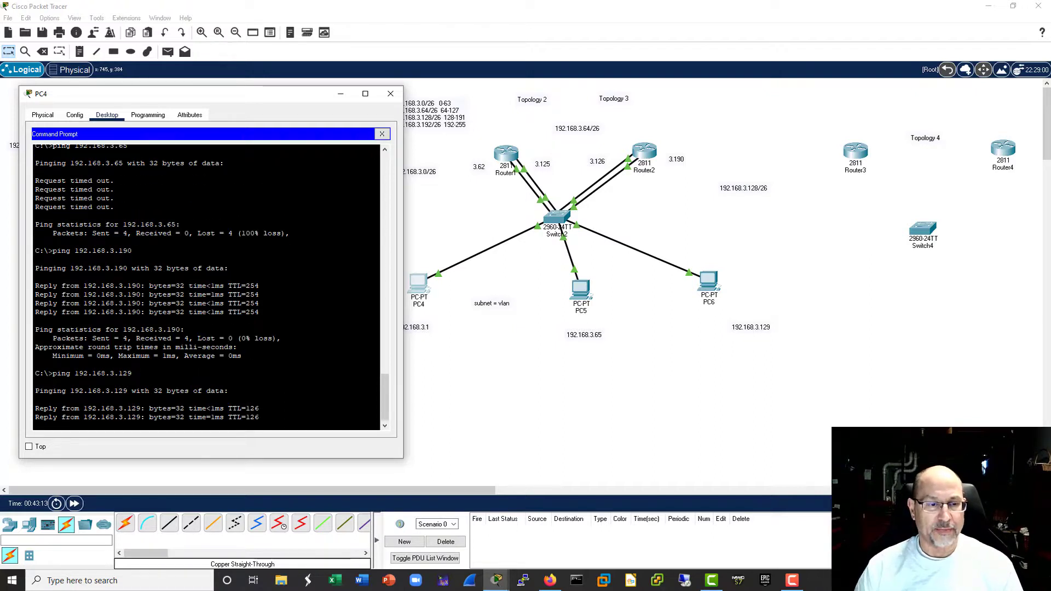
click(390, 94)
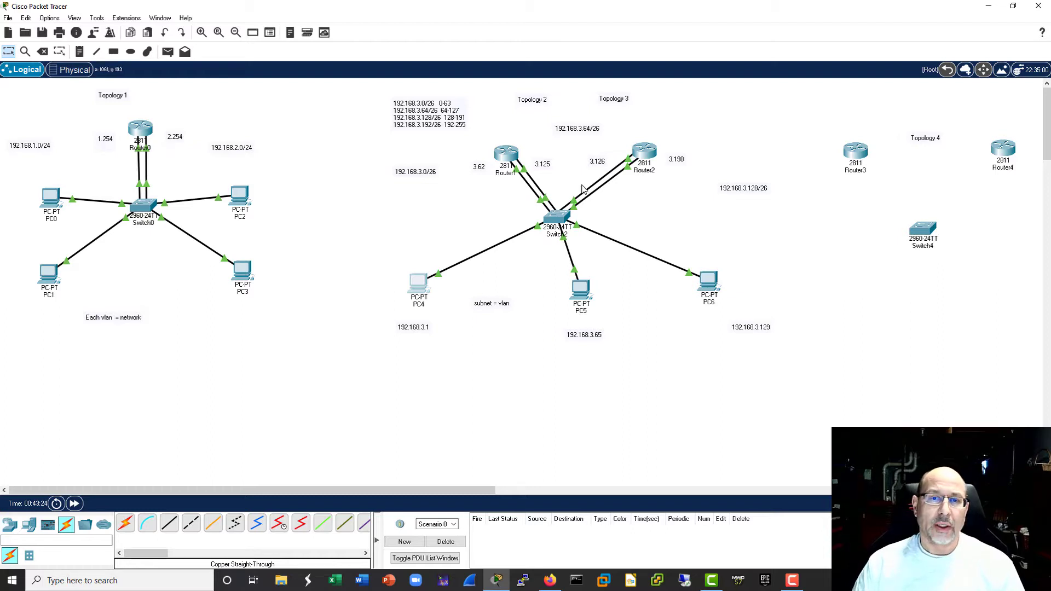
Step: Nudge Router1 slightly up and left, and shift the Topology 4 label, Router3, Router4 and Switch4 slightly upward as a group
drag(508, 159, 503, 151)
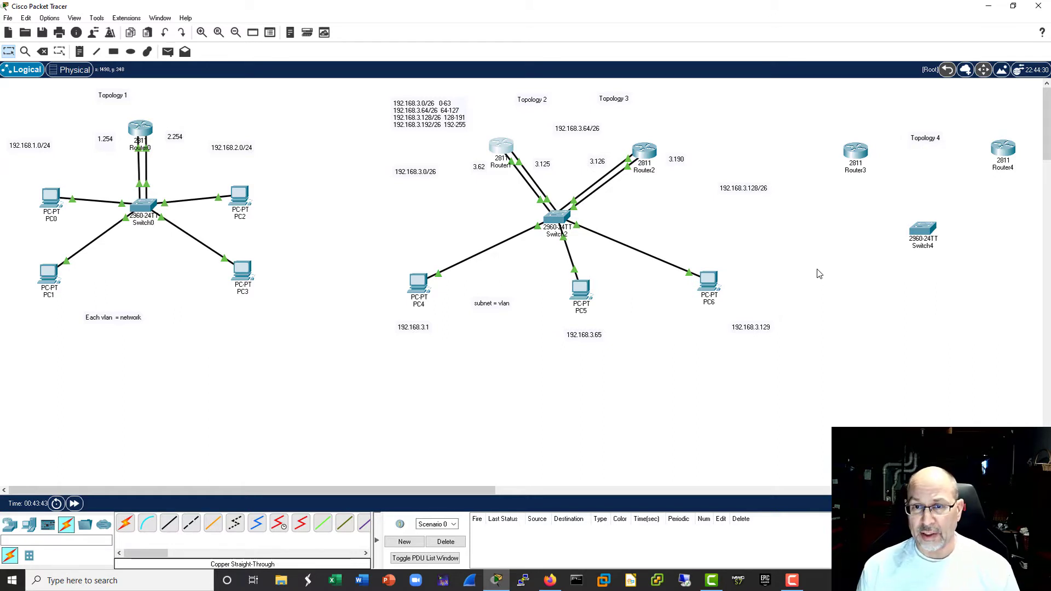
drag(813, 91, 1035, 285)
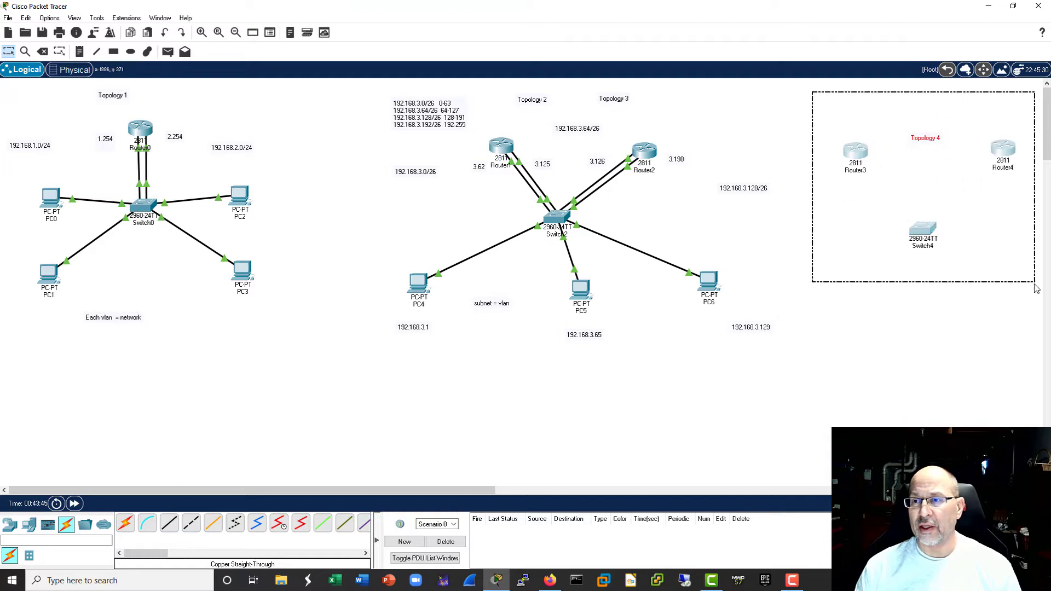
mouse_move(924, 230)
mouse_down()
mouse_move(853, 225)
mouse_move(888, 216)
mouse_move(841, 201)
mouse_move(898, 200)
mouse_move(924, 226)
mouse_up()
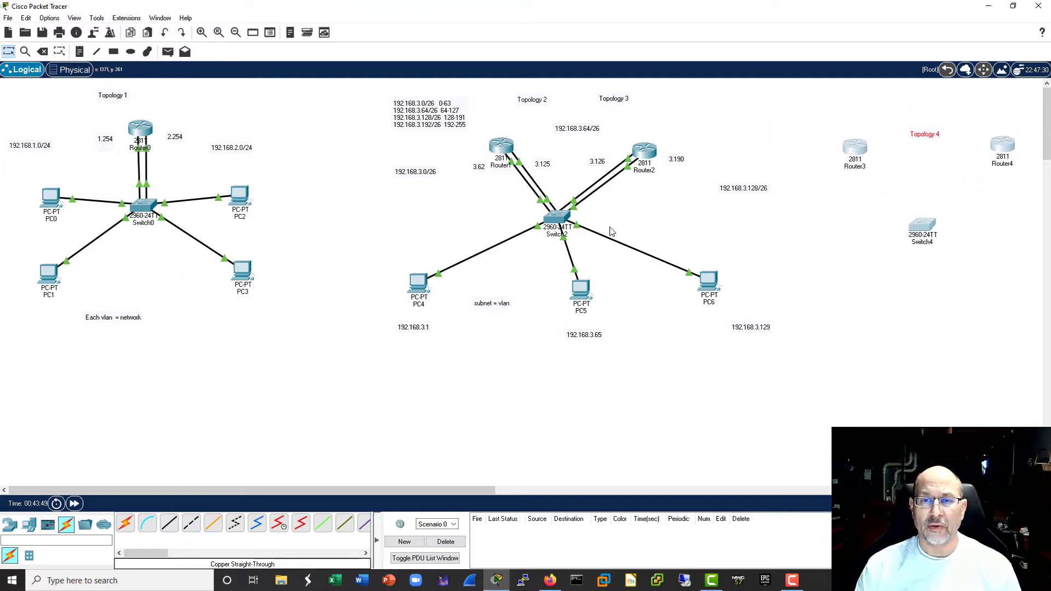